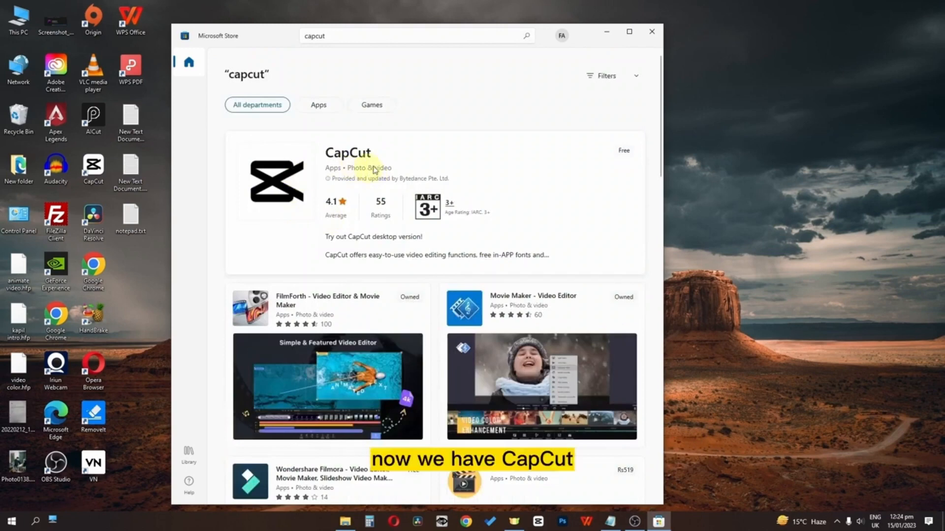
Step: Open CapCut's Microsoft Store listing, check CapCut for updates and try to install version 1.4.0 Beta test version 6
click(625, 152)
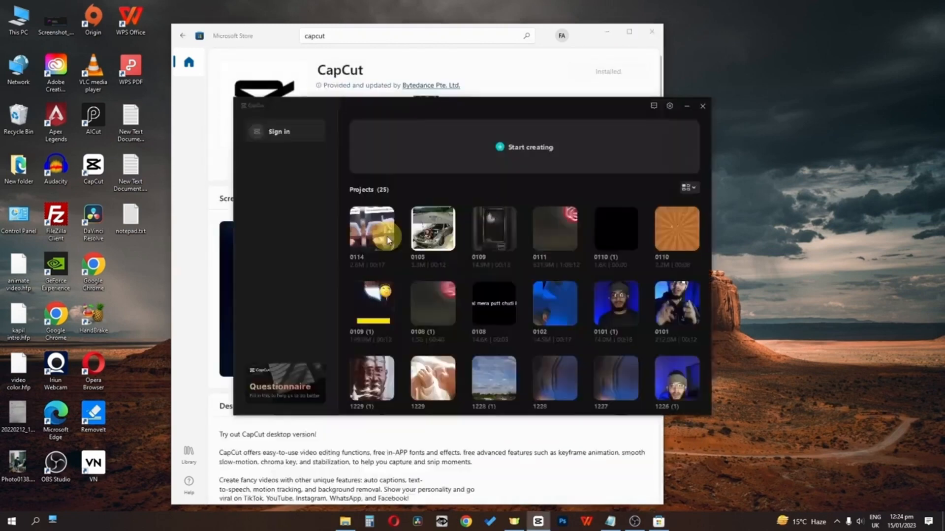
click(670, 106)
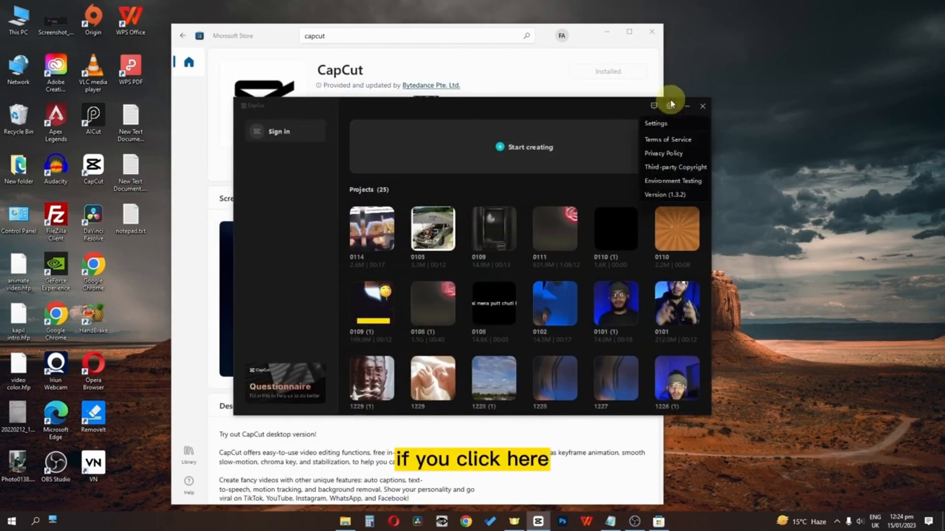
click(669, 195)
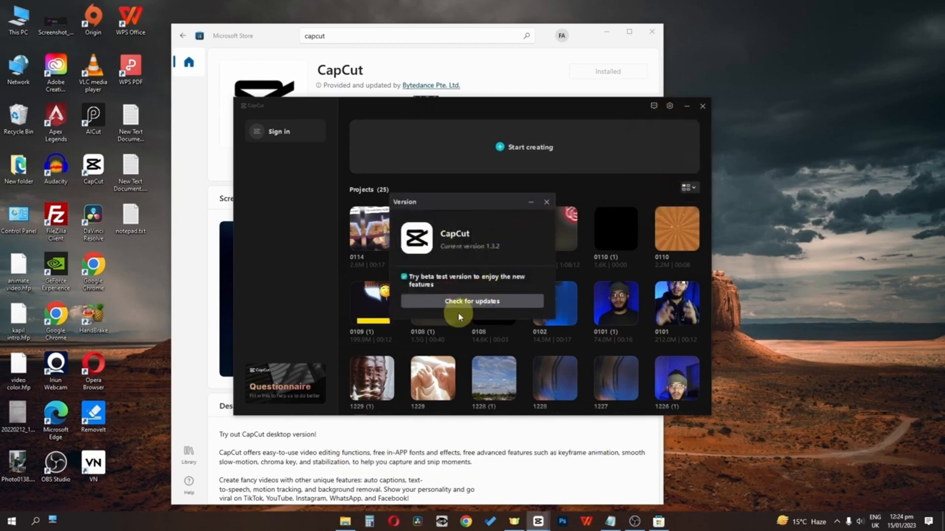
click(450, 301)
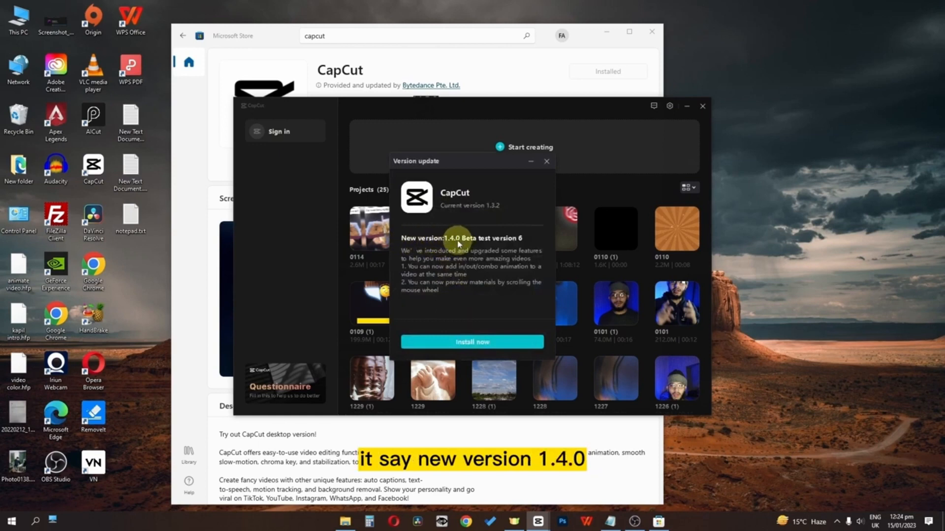
click(470, 344)
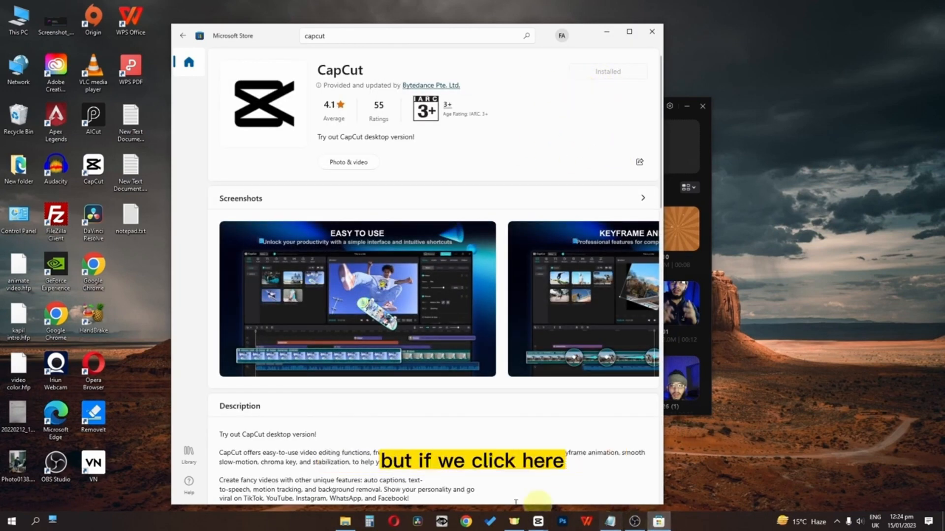
Step: Switch back to CapCut to view its current version information, and close CapCut and the Microsoft Store
click(538, 521)
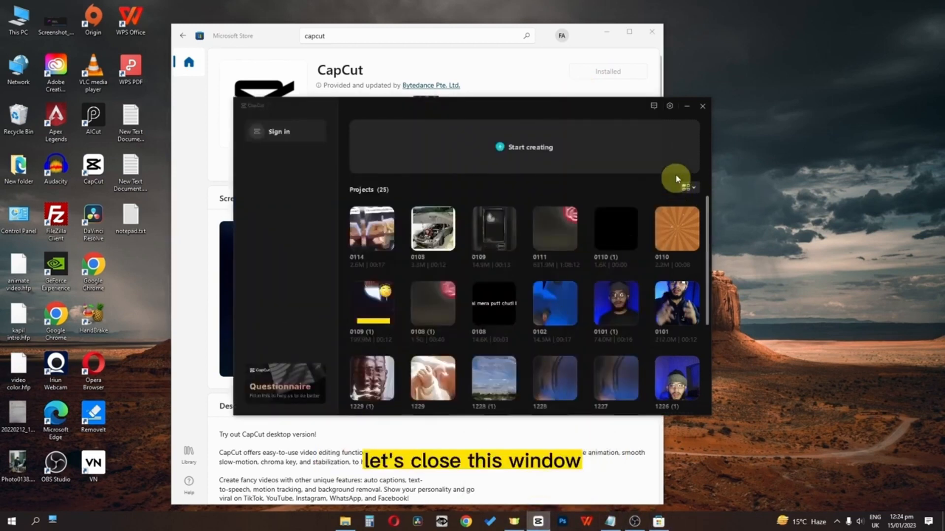
click(671, 108)
click(662, 193)
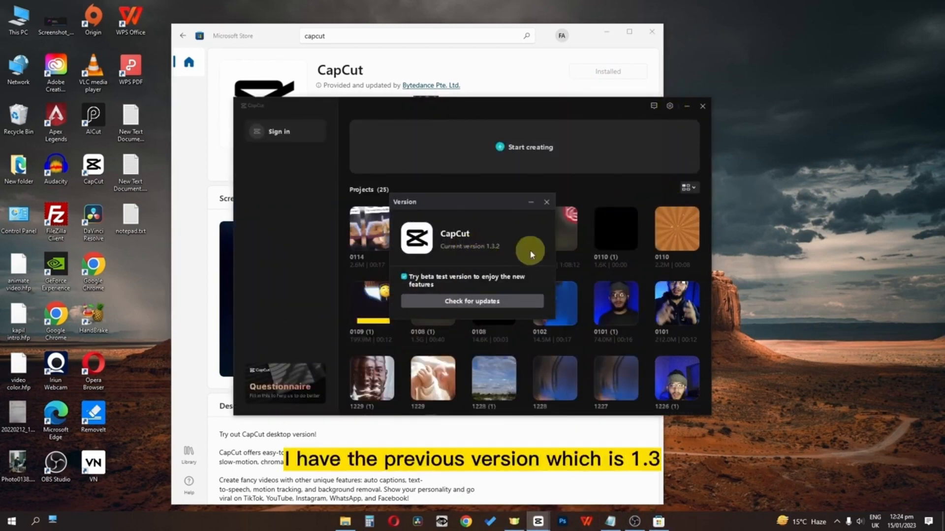
click(546, 202)
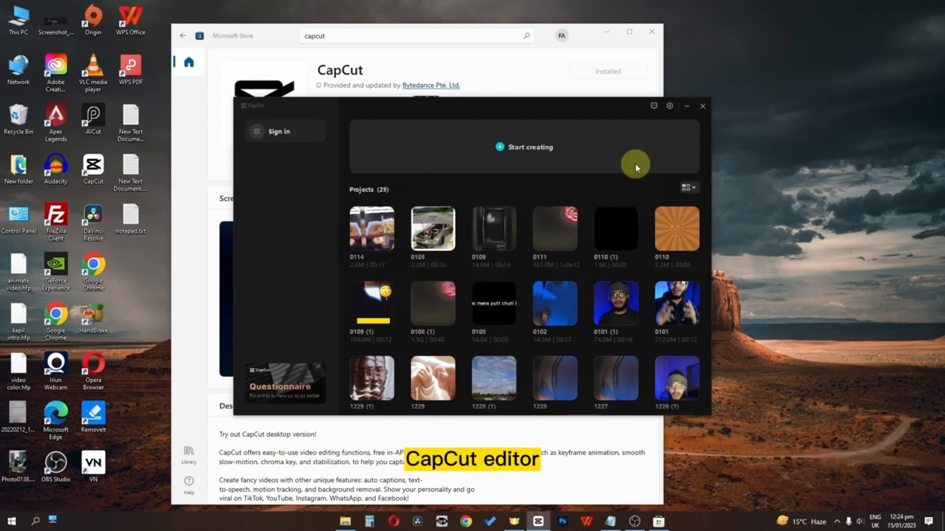
click(702, 105)
click(649, 33)
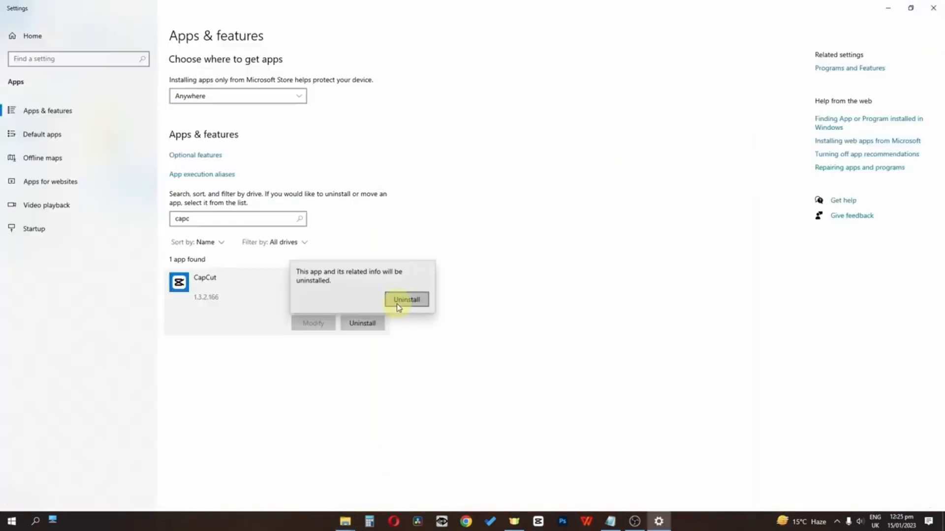
Step: Uninstall CapCut in Windows Settings, keeping the user data
click(396, 303)
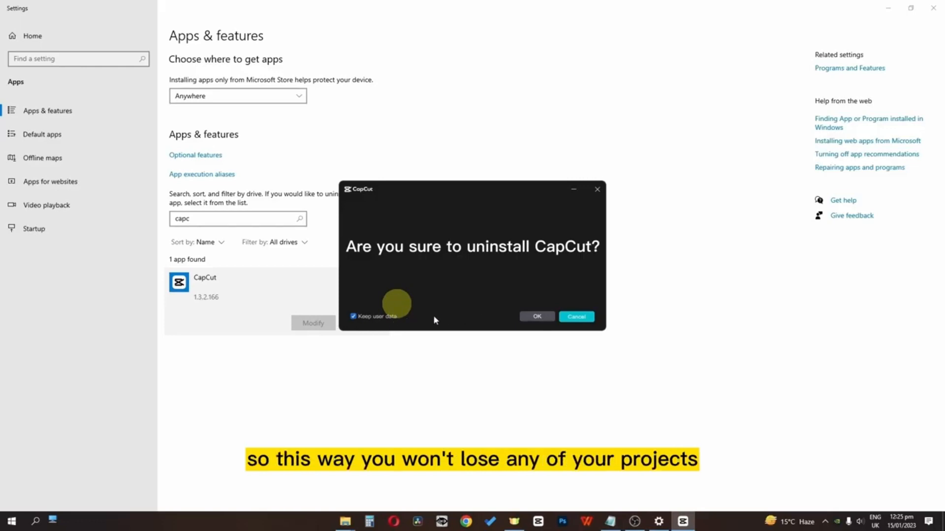
click(537, 316)
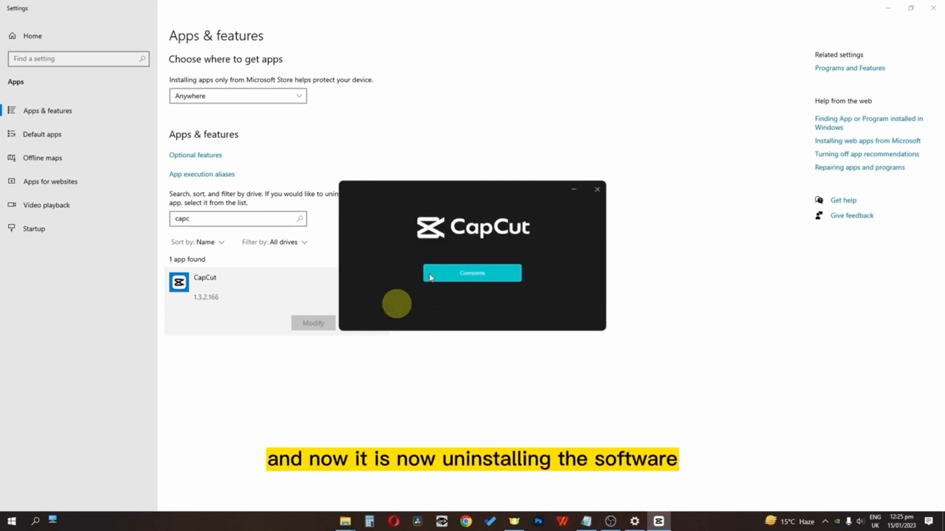
click(474, 275)
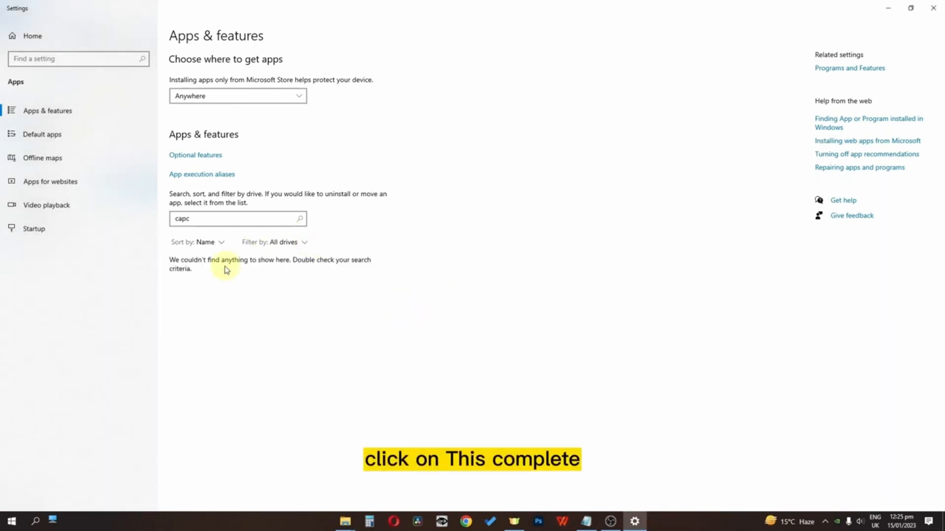
Step: Install CapCut from its Microsoft Store page and close the store
click(36, 522)
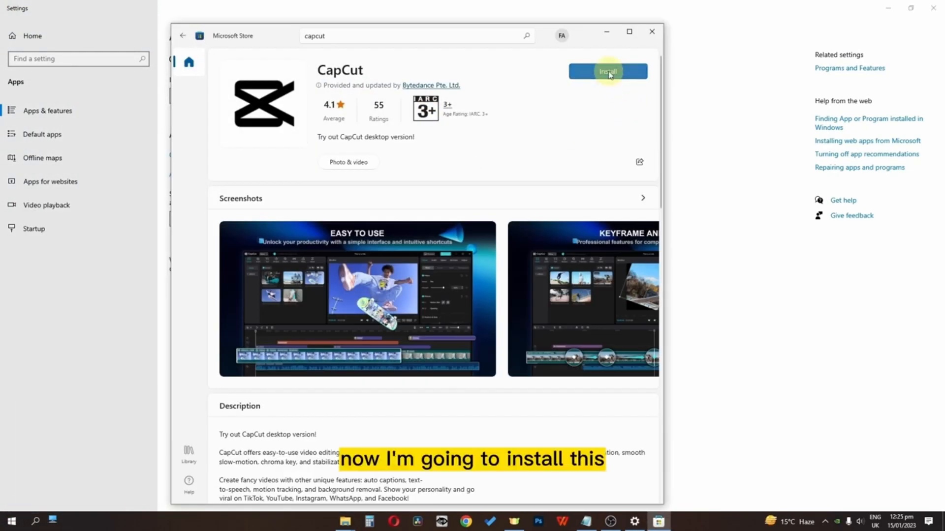
click(608, 72)
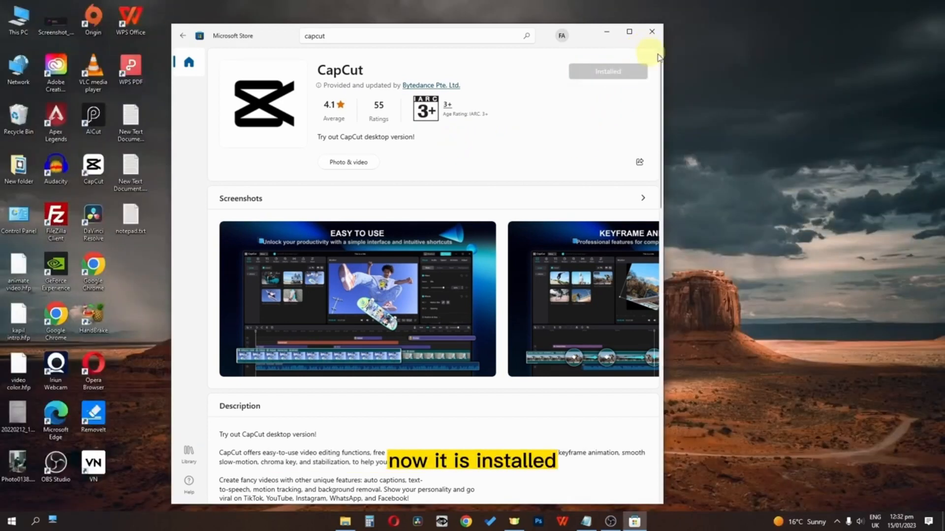
click(652, 32)
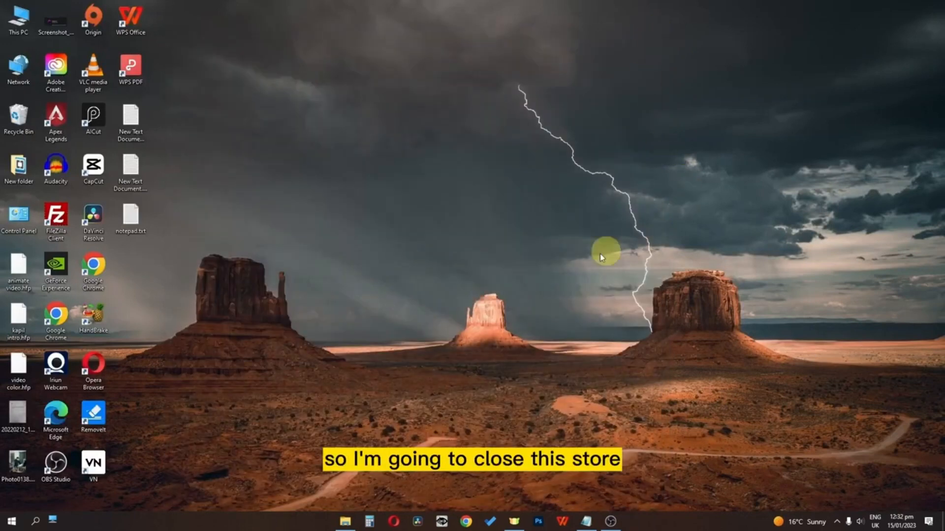
Step: Pin the desktop's CapCut shortcut to the taskbar, and launch CapCut to start a new project
drag(93, 165, 522, 527)
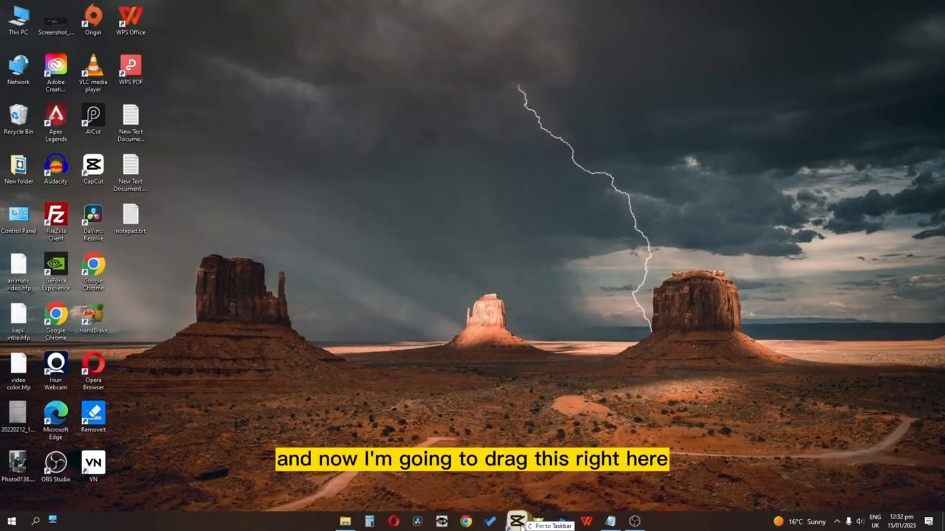
click(539, 523)
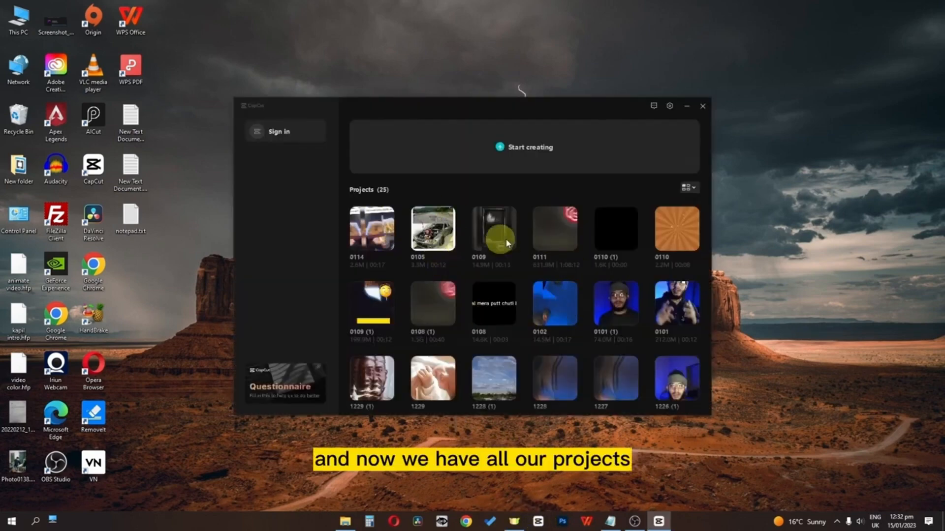
scroll(439, 328, up, 3)
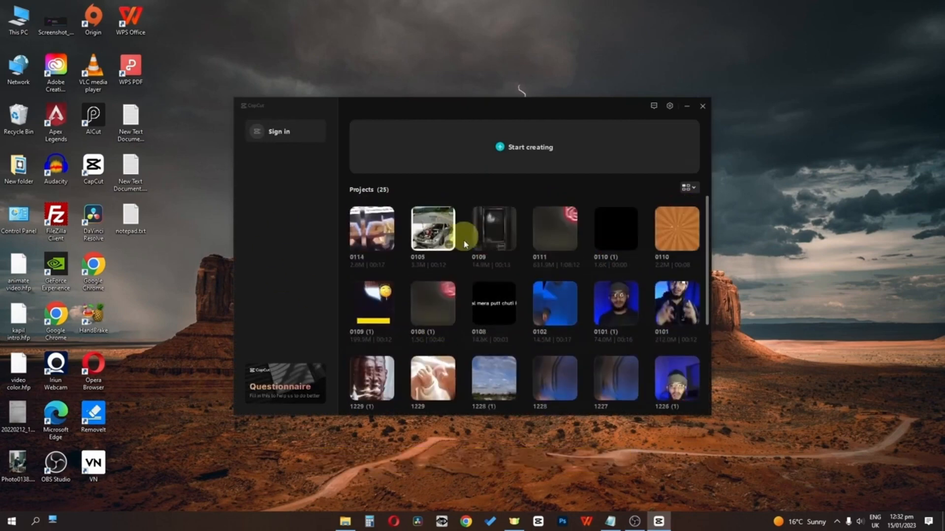
click(523, 163)
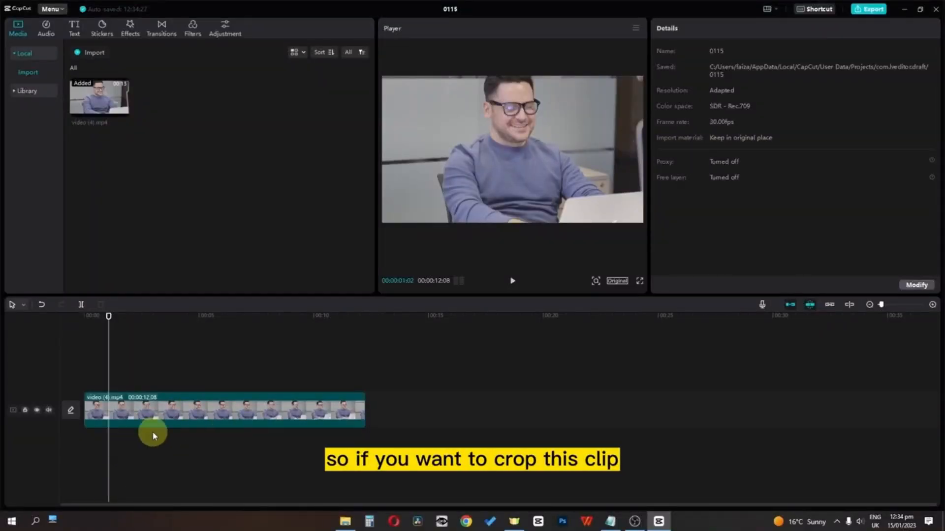
right_click(173, 412)
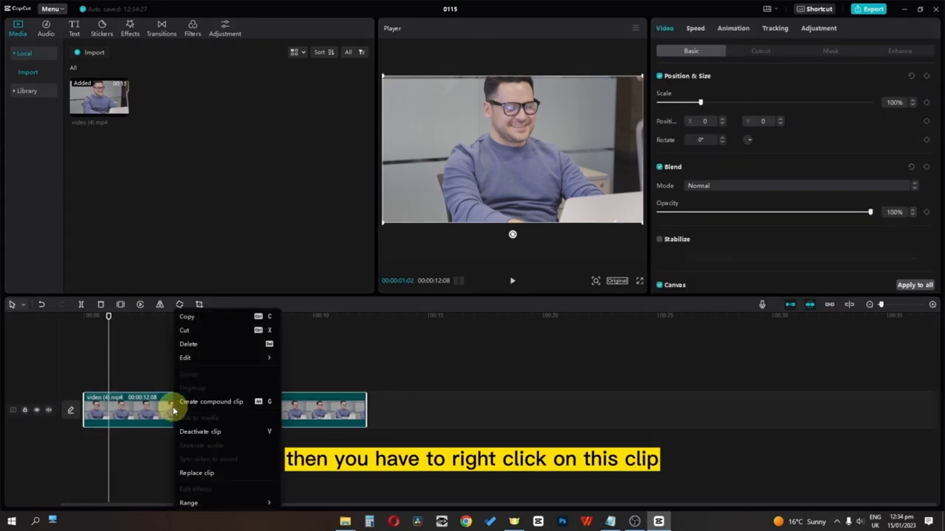
mouse_move(214, 357)
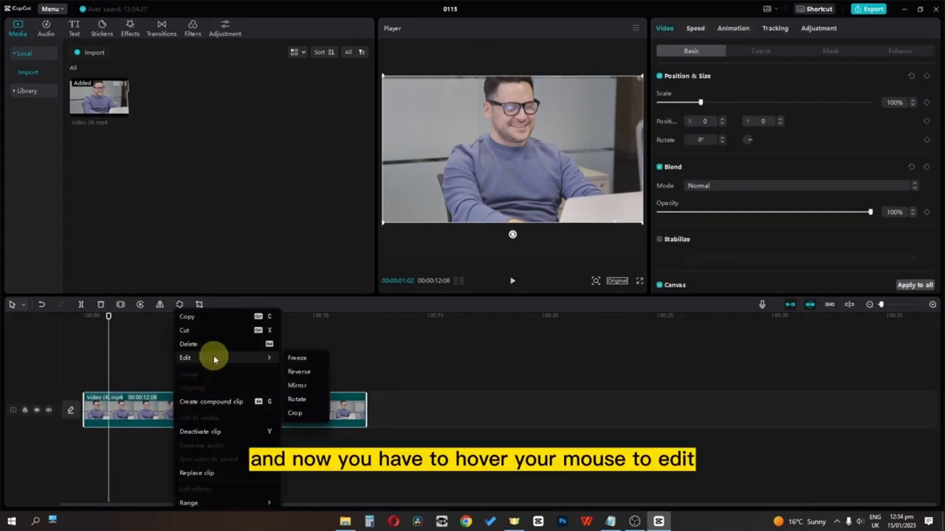
click(297, 413)
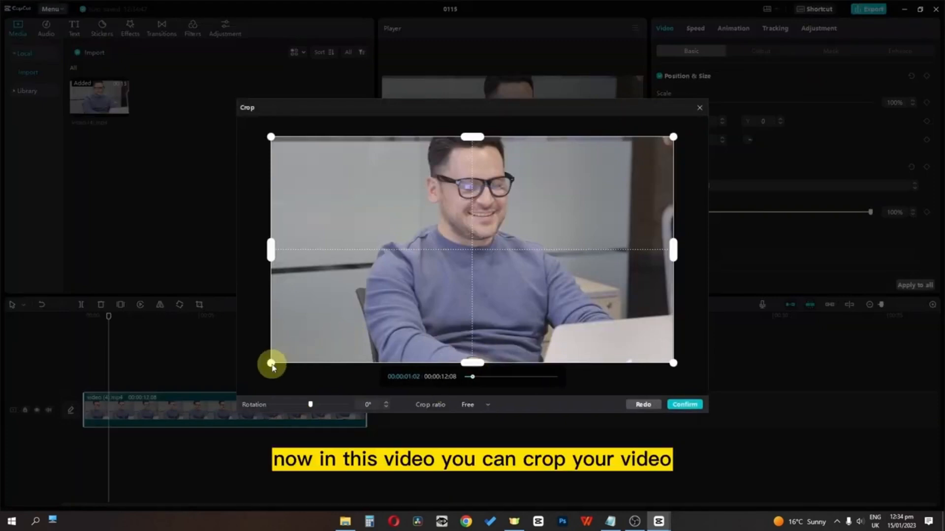
click(699, 106)
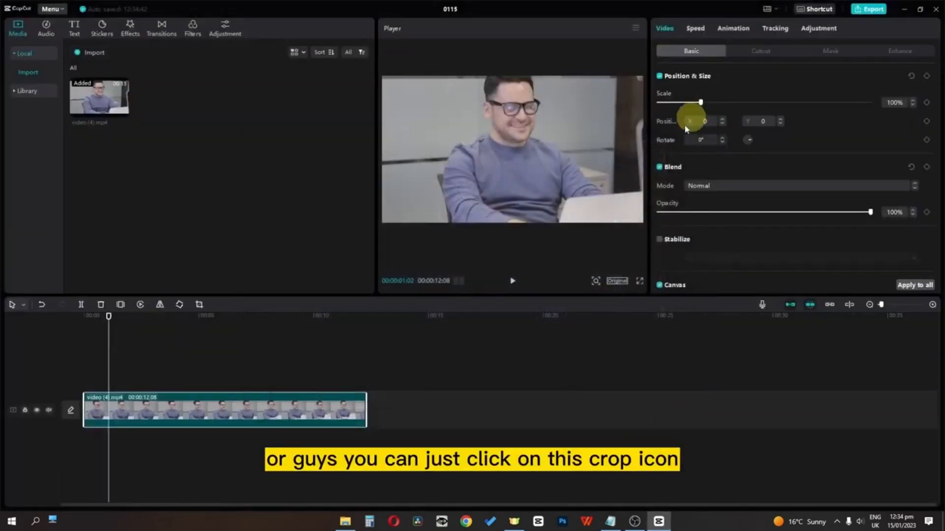
Step: Crop both sides of the timeline clip to a roughly square frame around the man and apply the crop
click(199, 305)
drag(271, 361, 358, 362)
drag(679, 261, 632, 252)
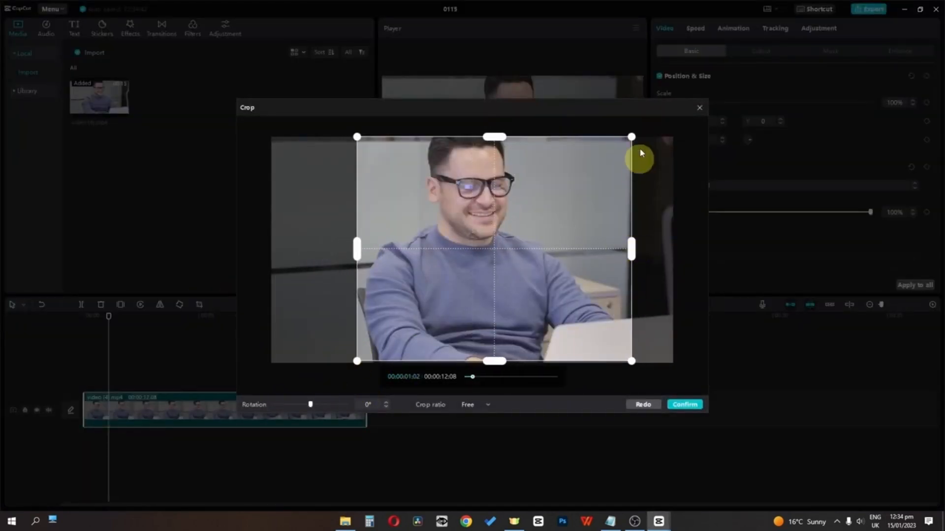
drag(631, 138, 588, 124)
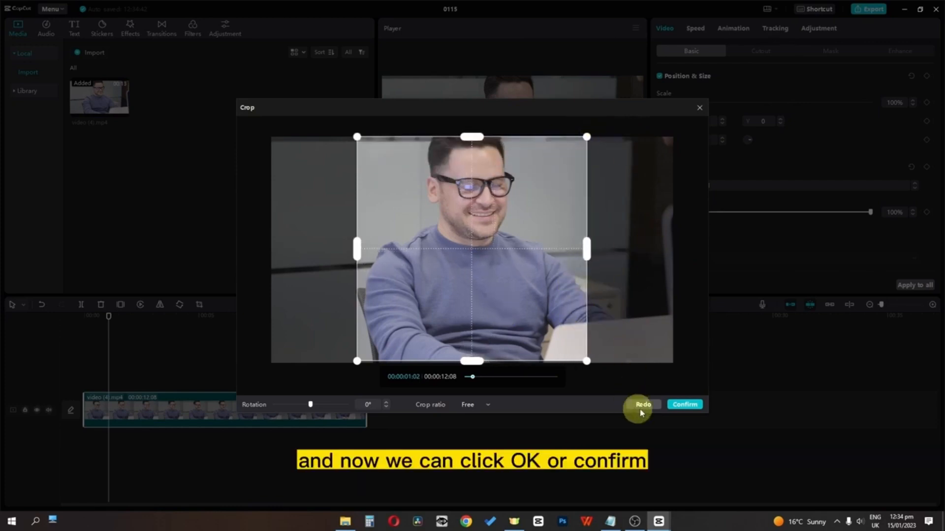
click(684, 405)
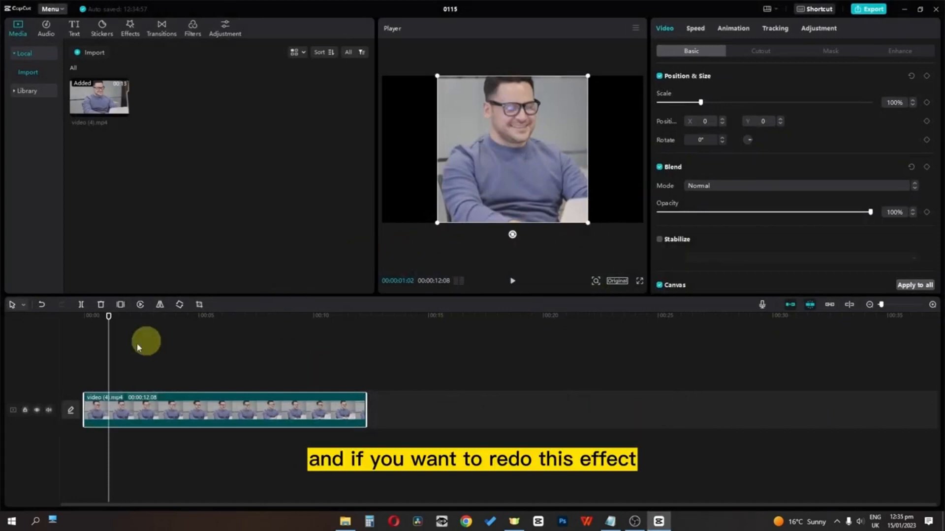
Step: Reset the clip's crop to the full original frame and apply it
click(199, 305)
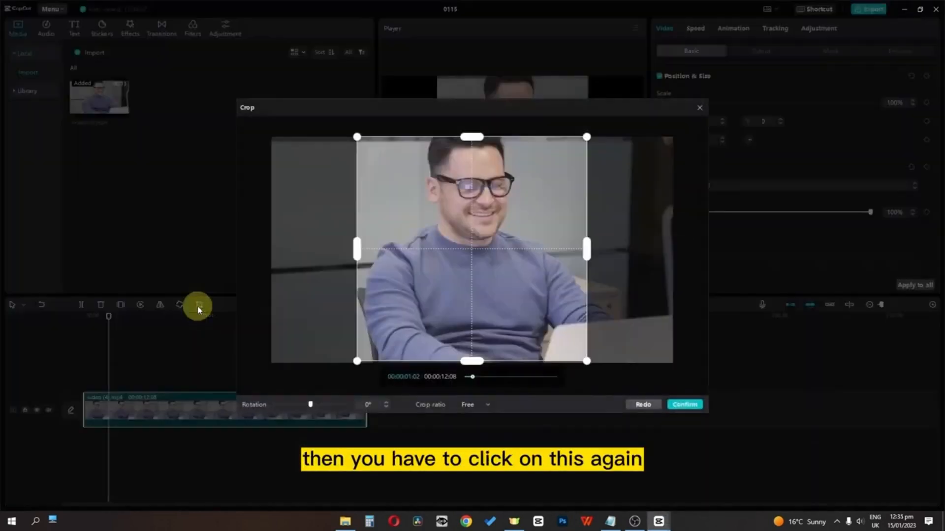
click(642, 405)
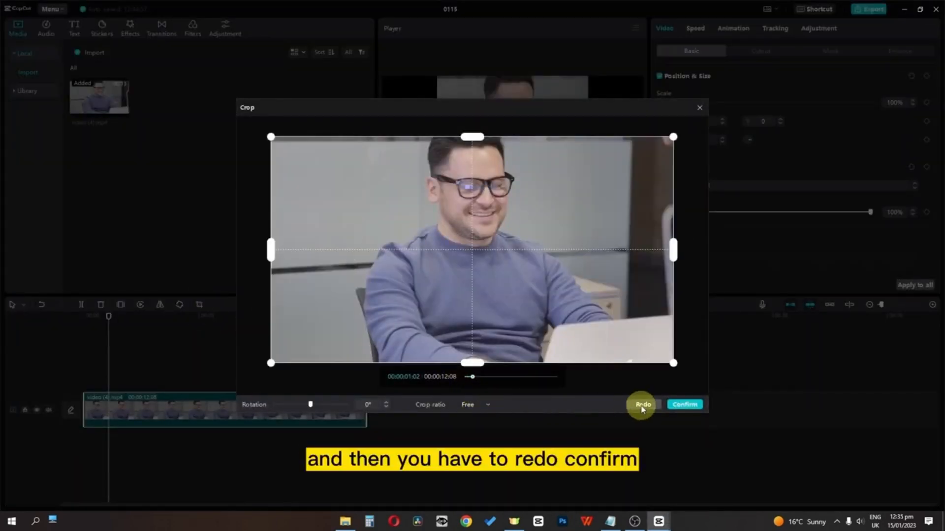
click(684, 404)
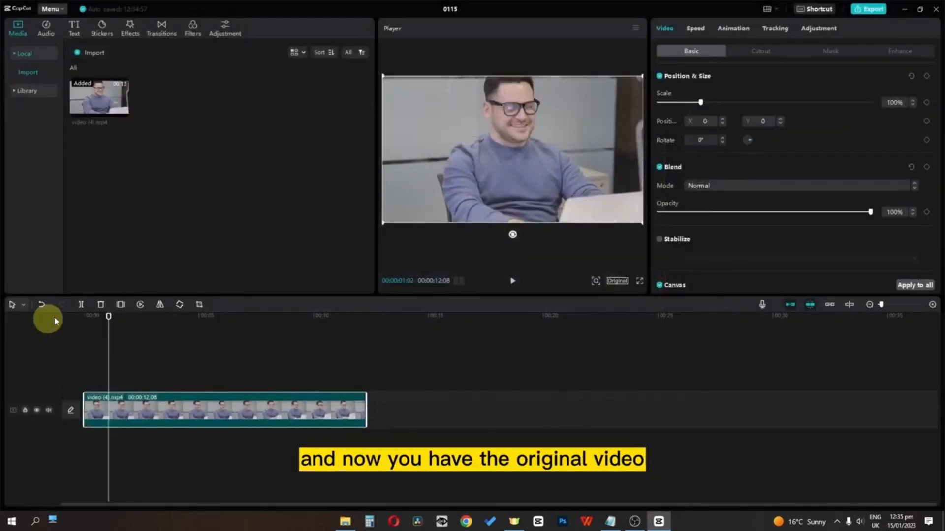
Step: Move the playhead to the start of the clip and save a customized project resolution of 1080 x 1080
drag(107, 320, 6, 302)
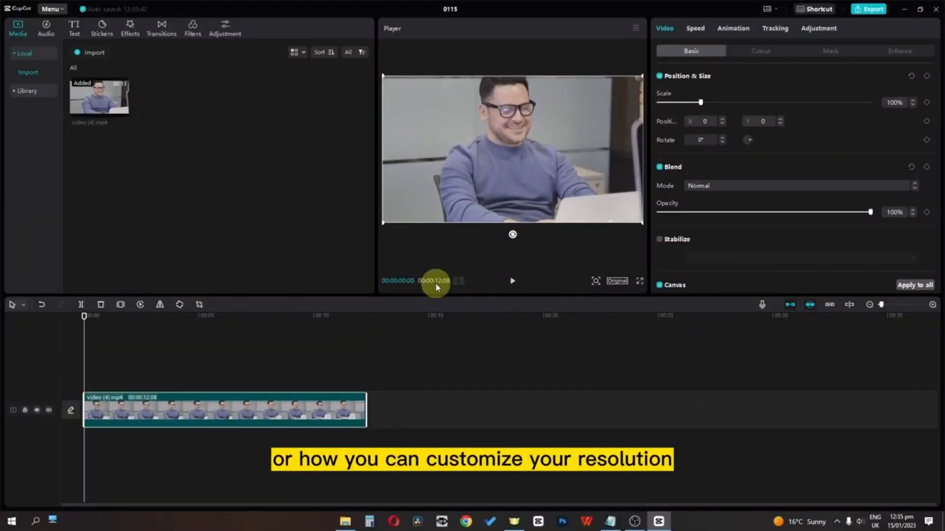
click(618, 281)
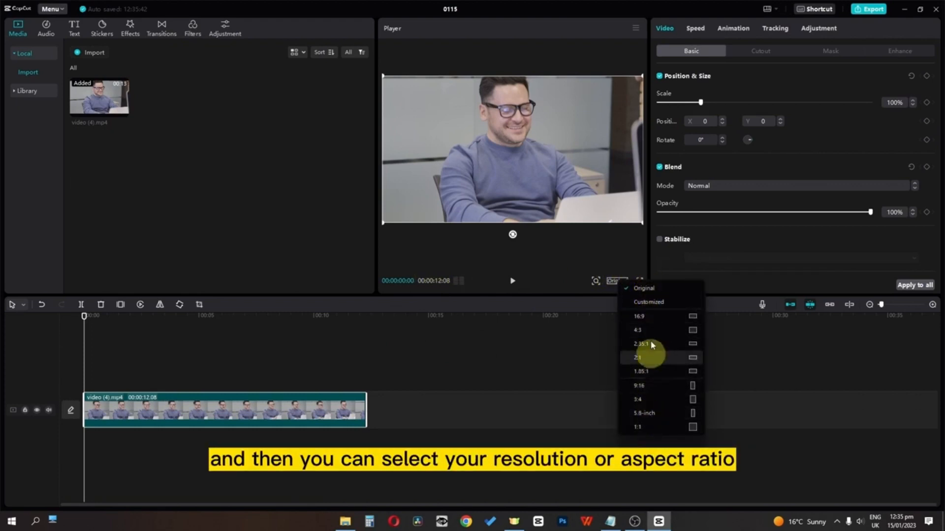
click(652, 305)
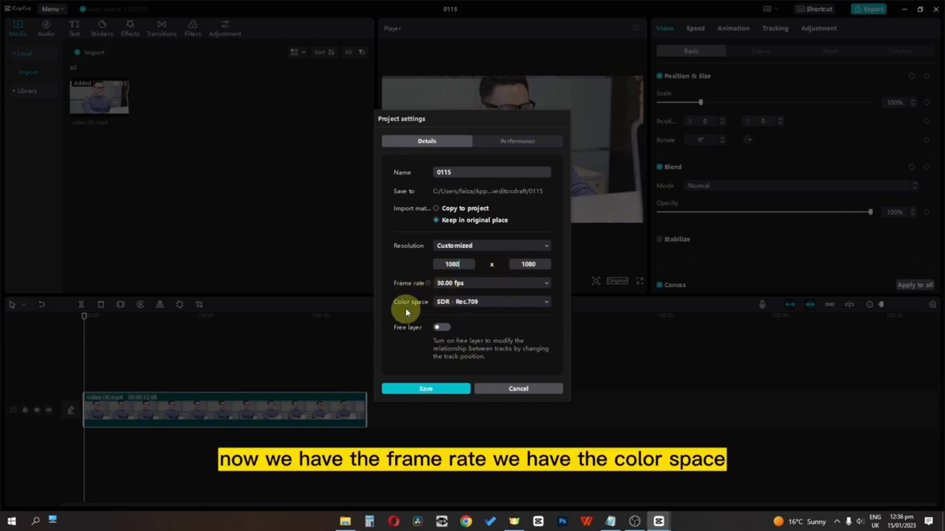
click(425, 389)
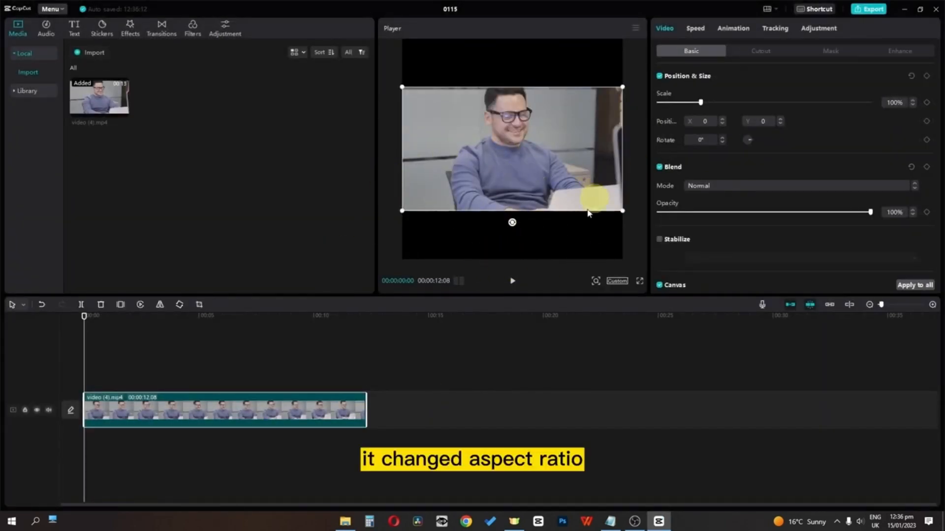
Step: Set the project's aspect ratio to 16:9
click(617, 281)
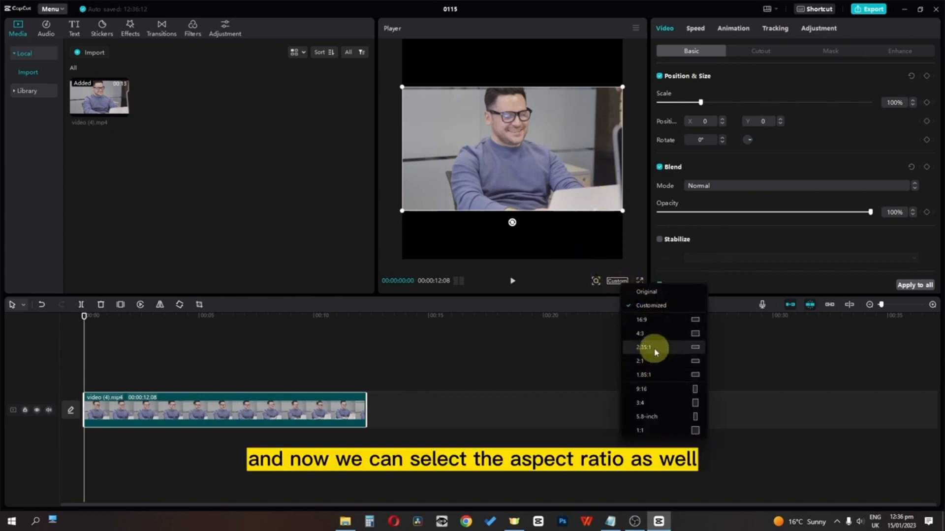
click(660, 319)
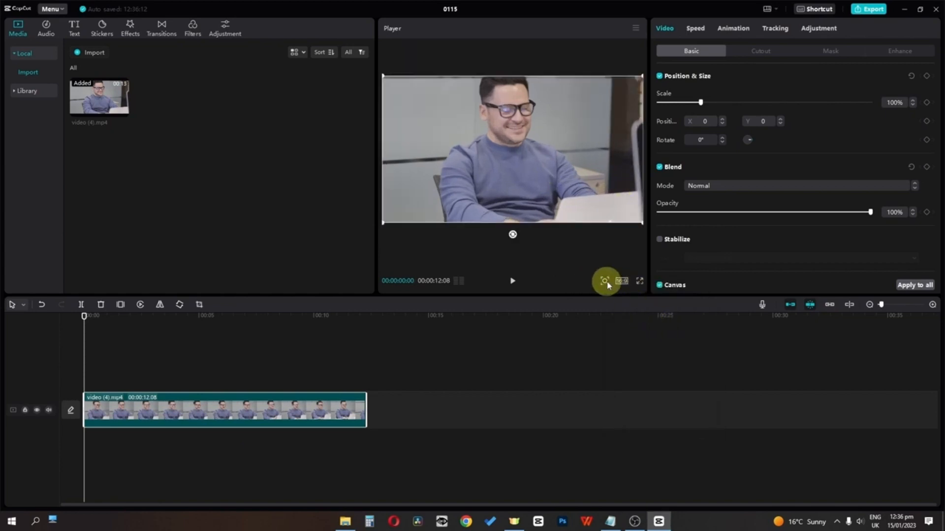
Step: Set the project's aspect ratio back to Original
click(620, 281)
click(635, 346)
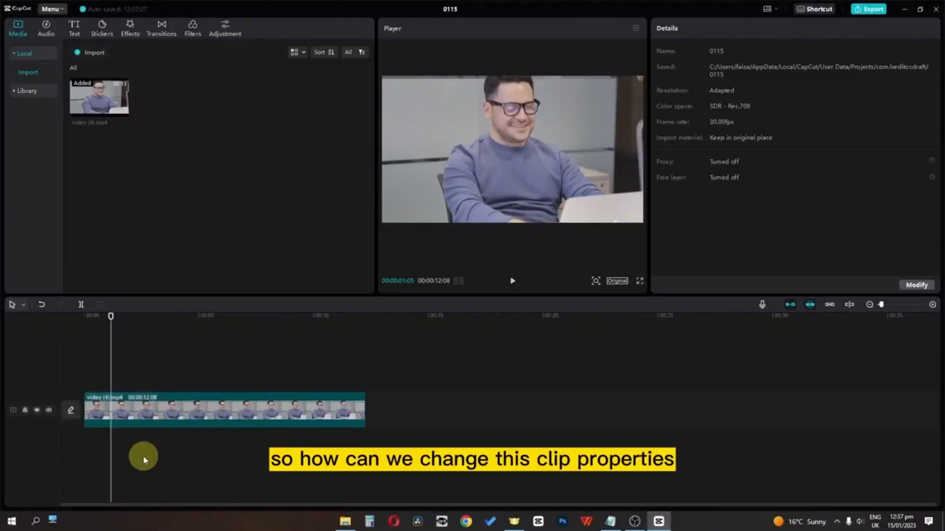
Step: Scale the timeline clip up to 112% and shift it horizontally to X -380
click(269, 421)
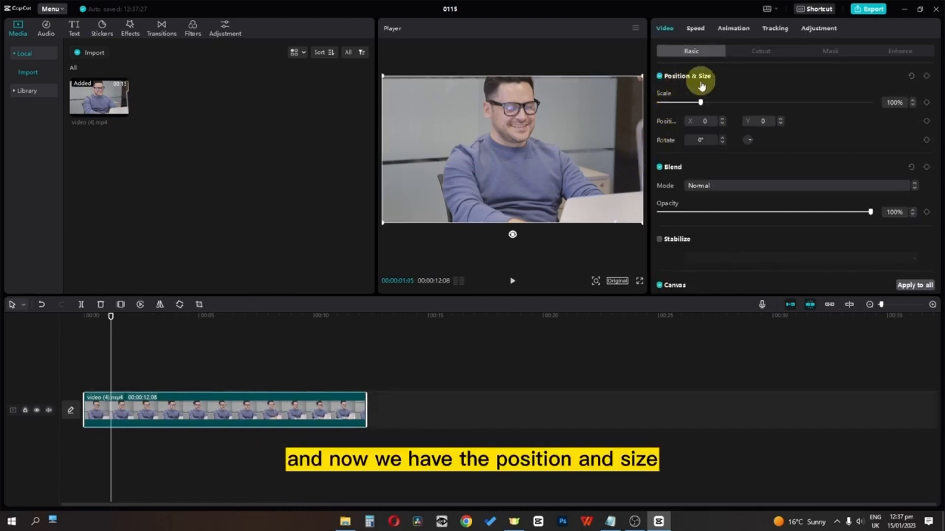
mouse_move(701, 102)
mouse_down()
mouse_move(756, 106)
mouse_move(671, 99)
mouse_move(718, 103)
mouse_move(706, 104)
mouse_up()
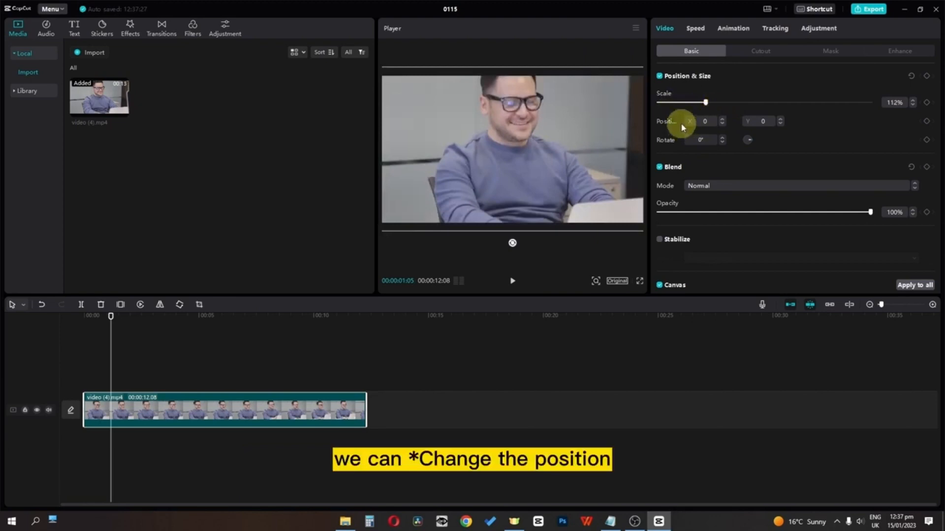
drag(539, 140, 568, 160)
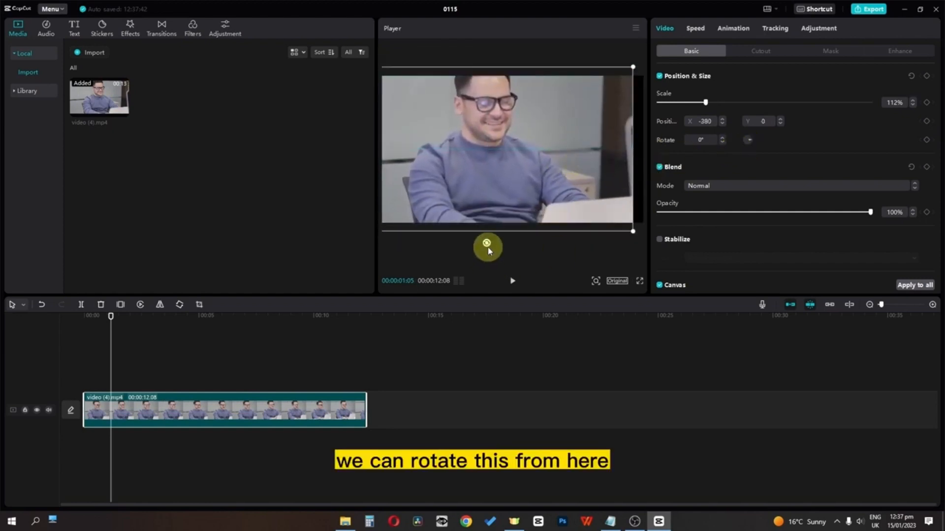
Step: Try rotating the clip to -18° and return its rotation to 0°
drag(487, 243, 515, 240)
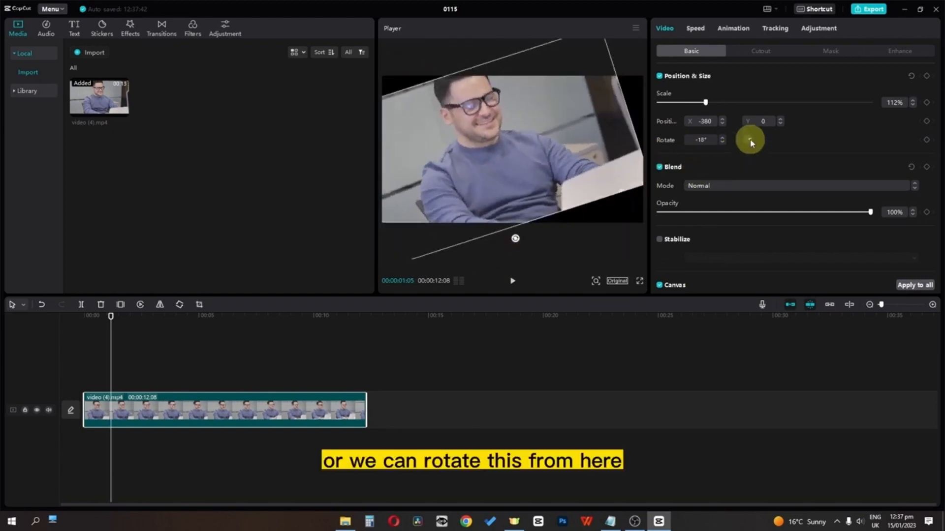
click(750, 142)
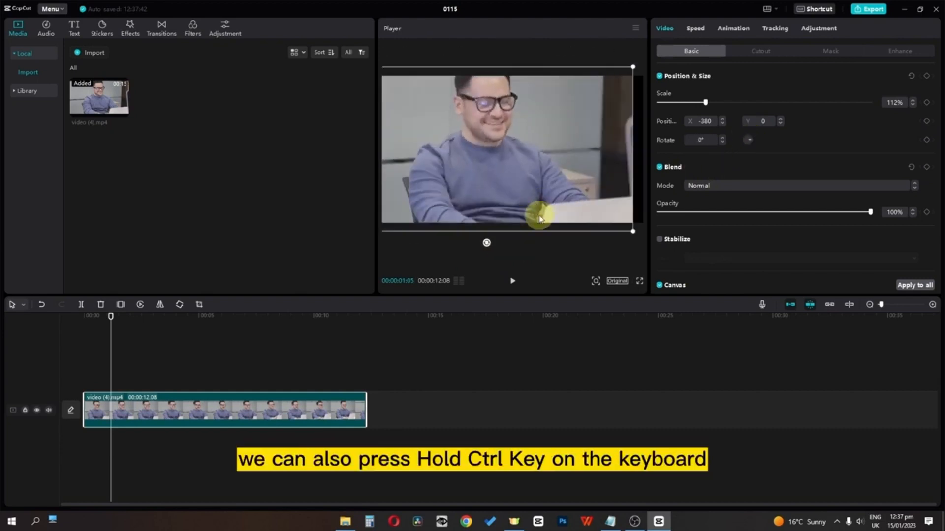
Step: Inspect the clip in the preview at different zoom levels, panning around the enlarged image
ctrl+click(496, 182)
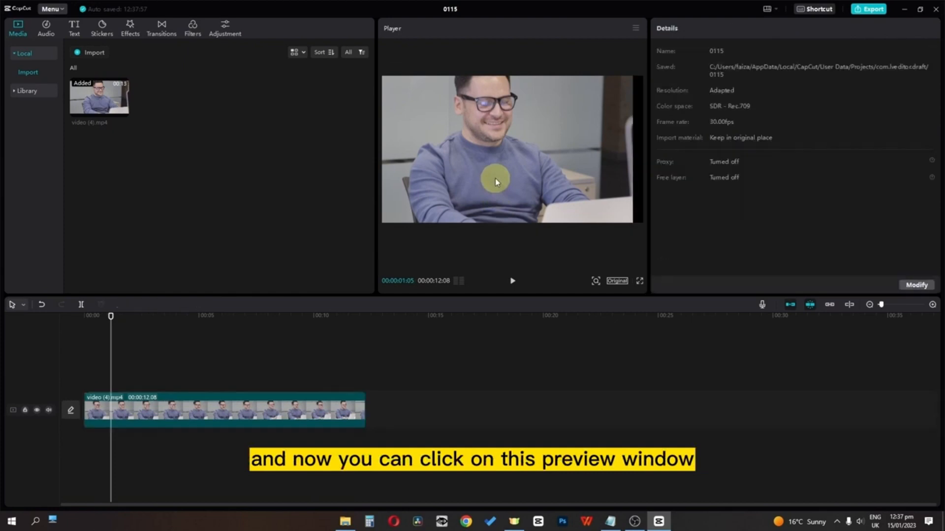
click(489, 138)
scroll(488, 138, up, 3)
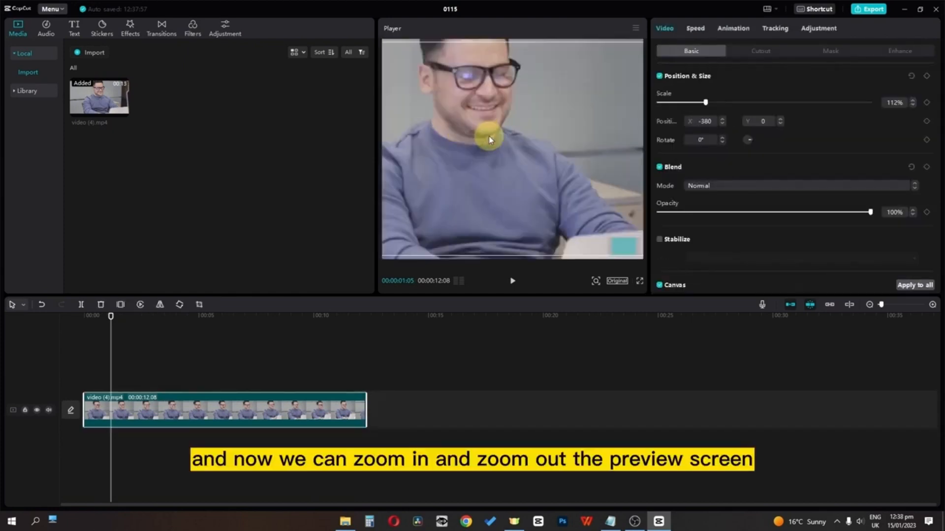
scroll(489, 138, down, 5)
scroll(489, 138, up, 6)
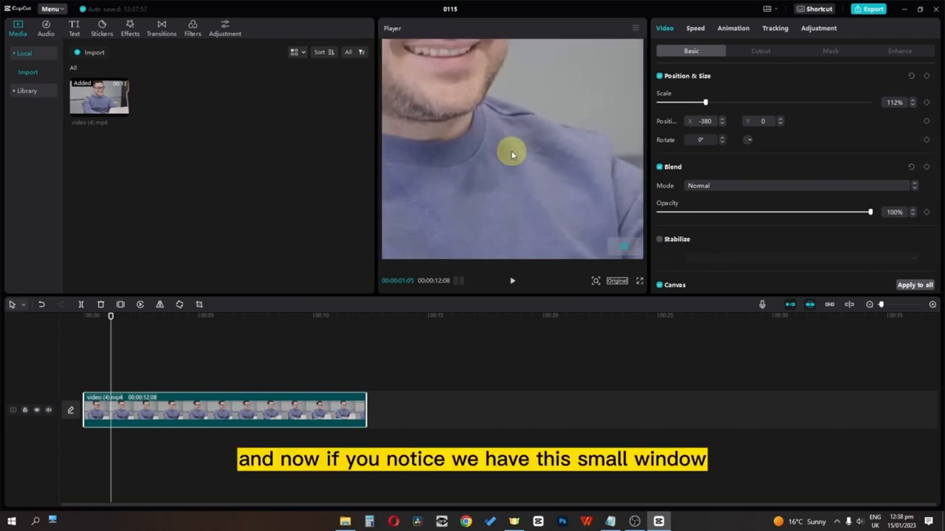
drag(511, 184, 569, 251)
drag(495, 168, 490, 198)
scroll(472, 175, down, 5)
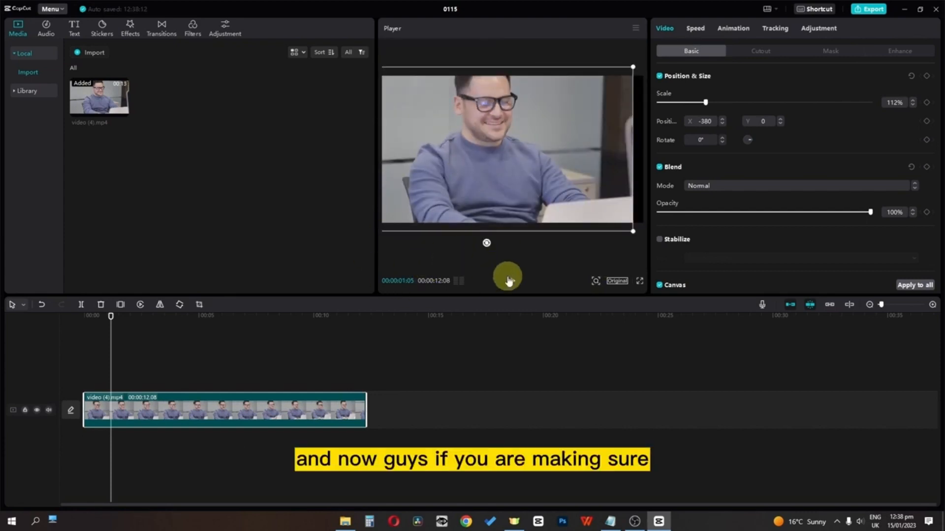
Step: Change the project's aspect ratio to Customized with a 1080 x 1080 resolution
click(617, 281)
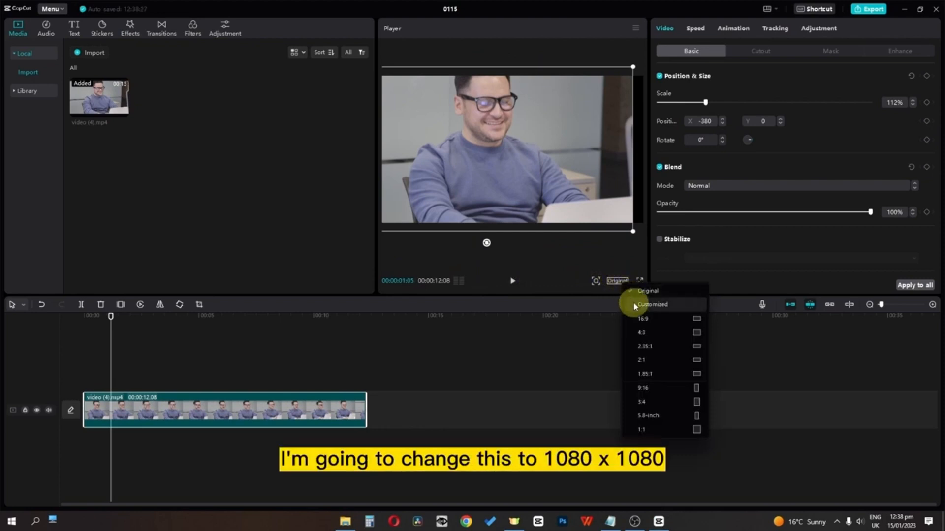
click(635, 301)
click(449, 389)
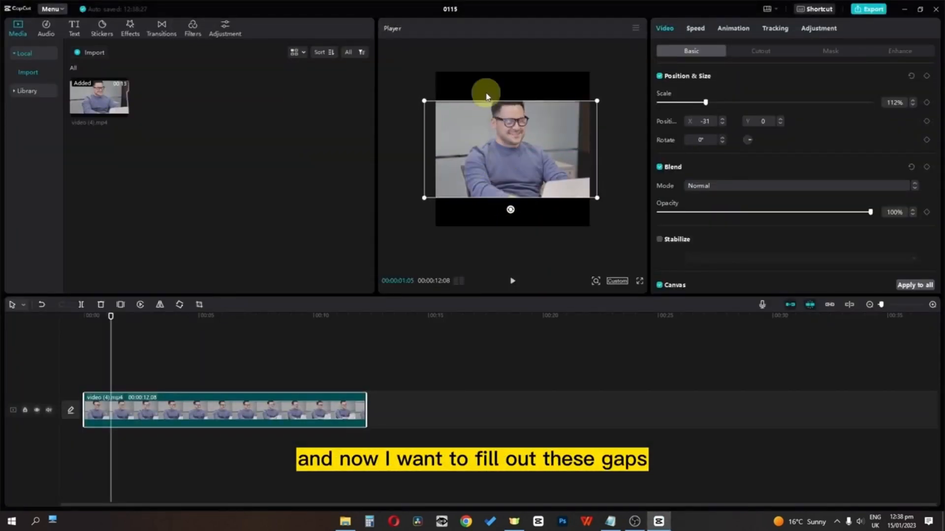
Step: Fill the gaps around the clip with the second Blur canvas background and check it at about 3 seconds
scroll(721, 288, down, 1)
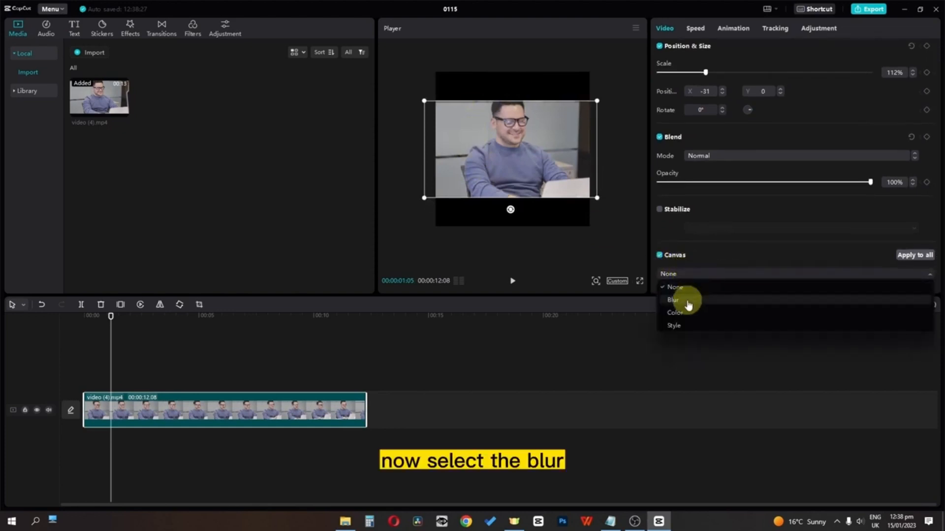
click(684, 300)
scroll(699, 254, down, 2)
click(715, 255)
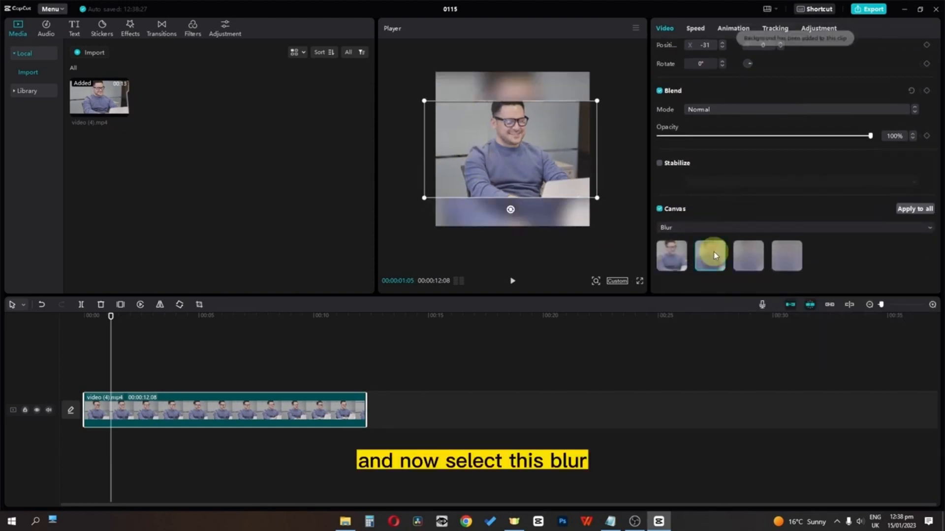
drag(114, 316, 156, 317)
click(513, 183)
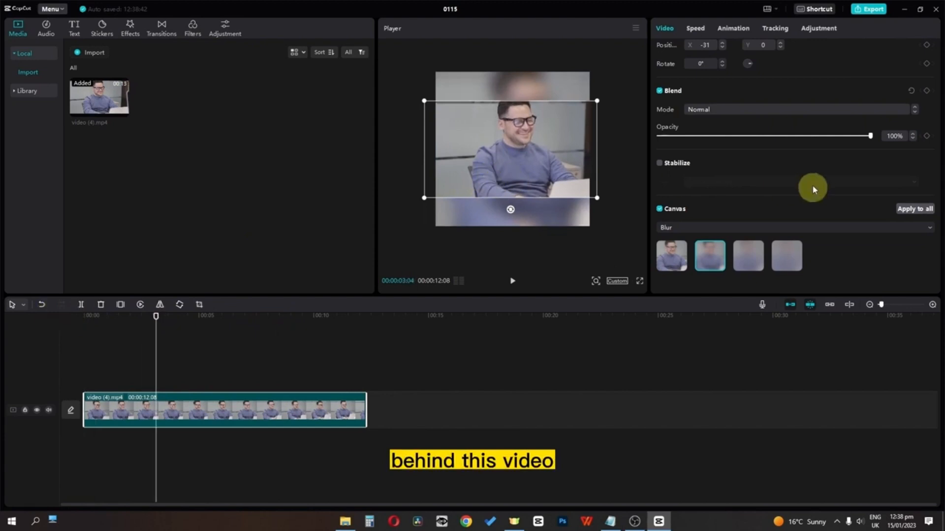
drag(796, 136, 628, 137)
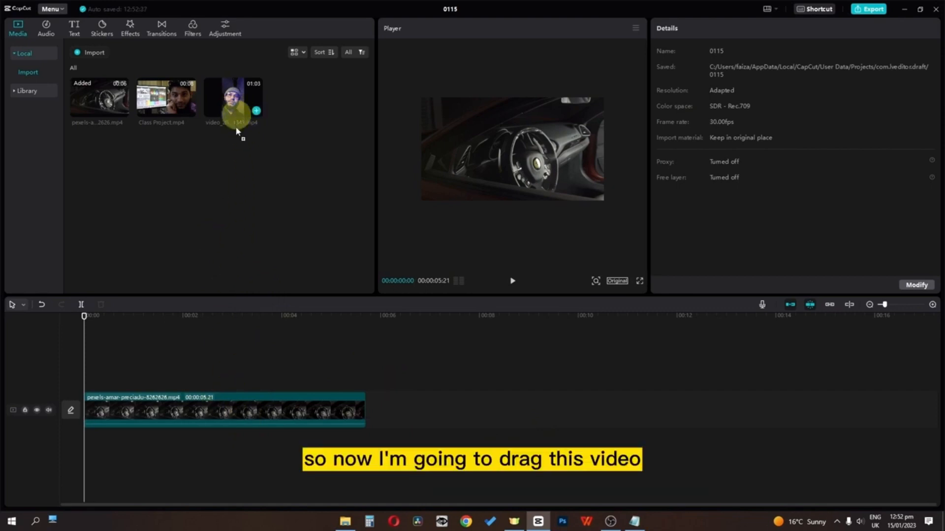
Step: Place the vertical 01:03 video on a track above the car clip, starting at 0 with roughly its first two seconds trimmed off
drag(238, 123, 74, 374)
drag(84, 316, 196, 327)
drag(84, 375, 196, 373)
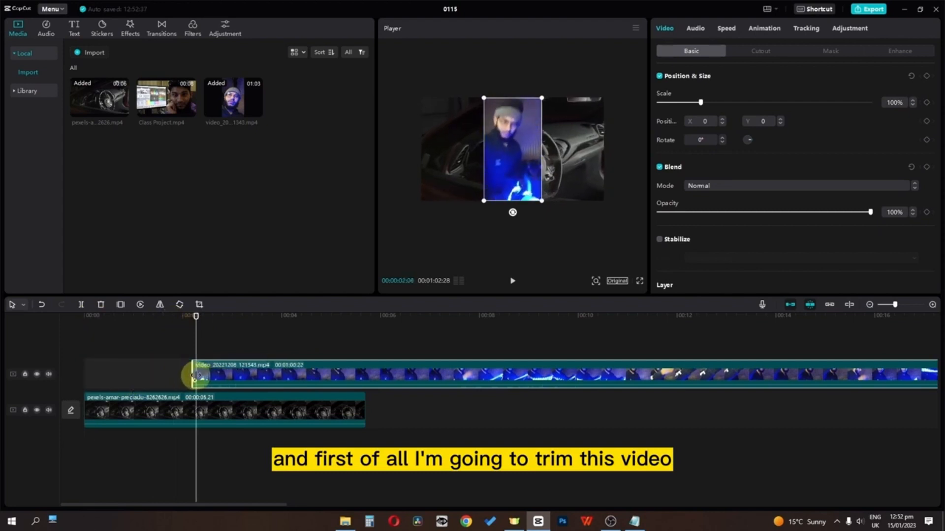
drag(285, 374, 182, 354)
Step: Split the upper clip at the end of the car clip (00:00:05:21) and delete the remaining part
drag(196, 318, 363, 323)
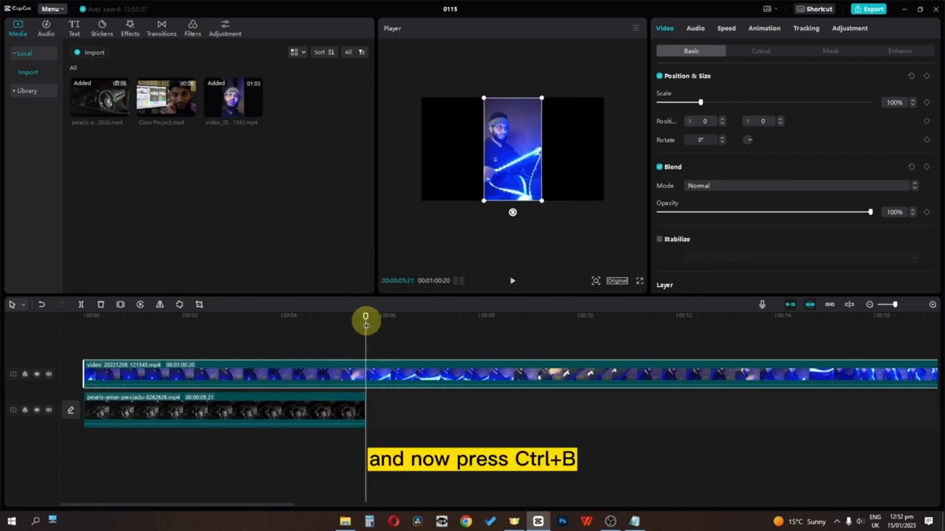
key(ctrl+b)
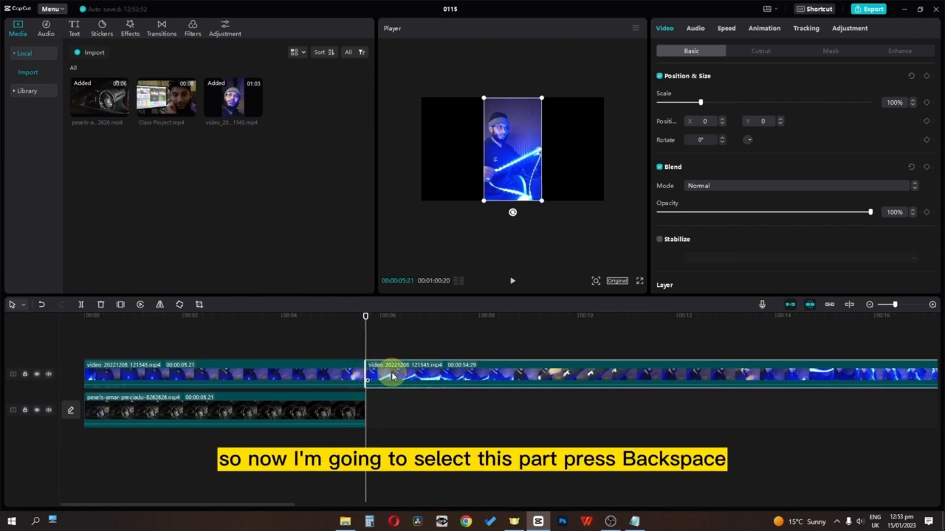
key(BackSpace)
Step: Enlarge the upper clip to 354% and position it at Y -1491 so the man's face fills the frame
click(302, 379)
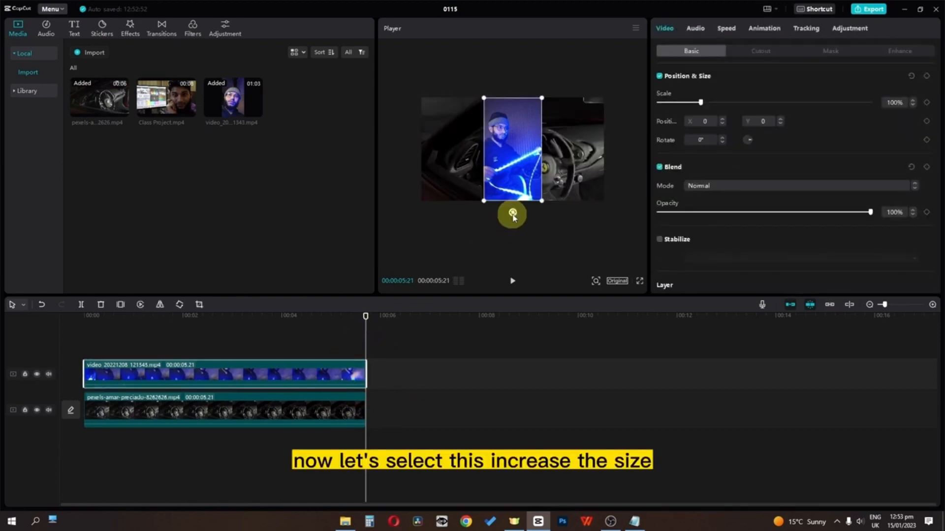
drag(541, 200, 654, 261)
drag(565, 101, 567, 175)
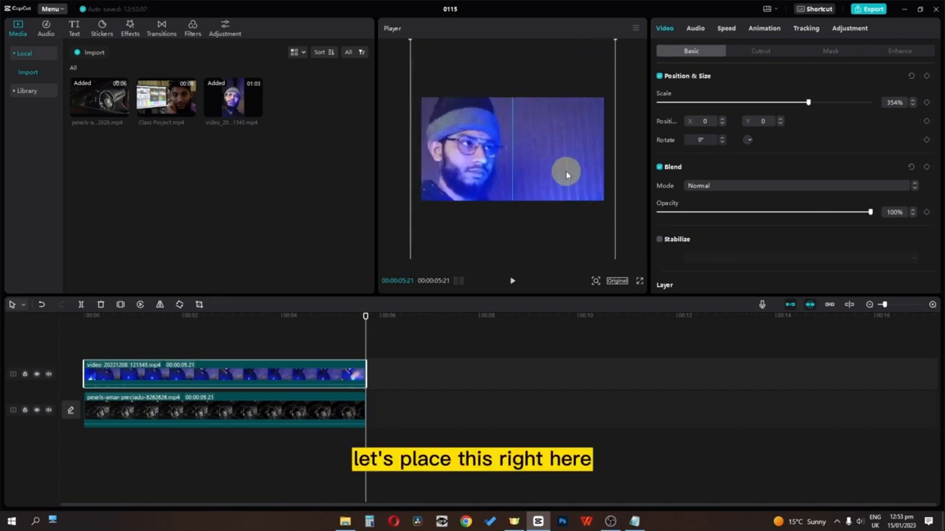
Step: Try the Brighten, Screen, Darken and Overlay blend modes on the upper clip, and set it to Hard light
click(697, 187)
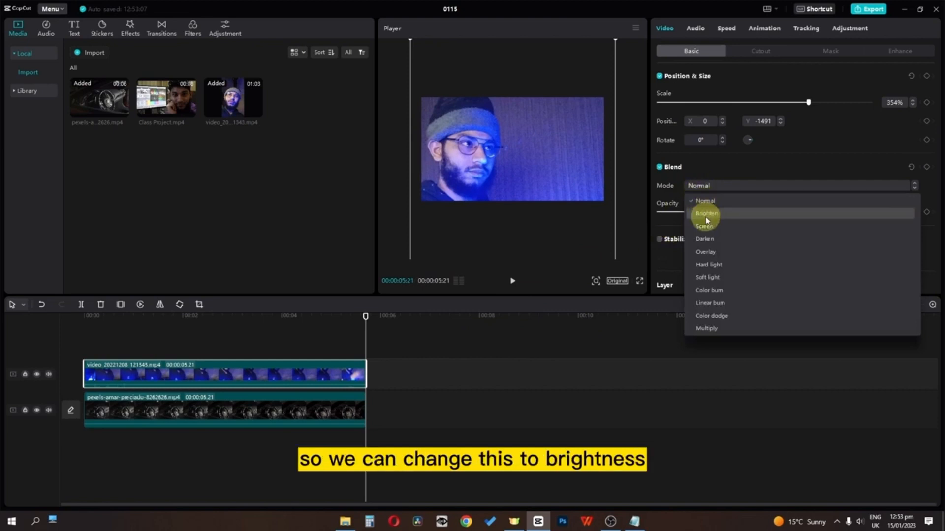
click(705, 215)
click(706, 187)
click(705, 226)
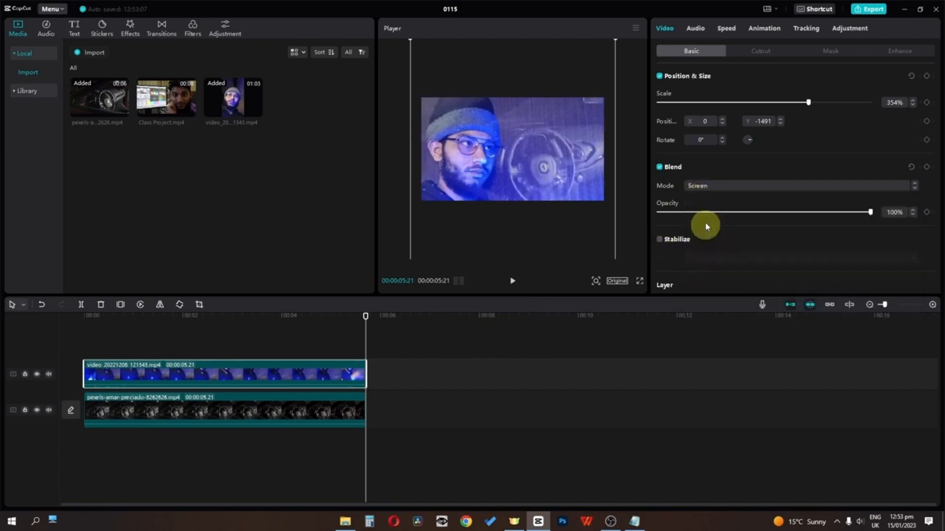
click(705, 187)
click(705, 239)
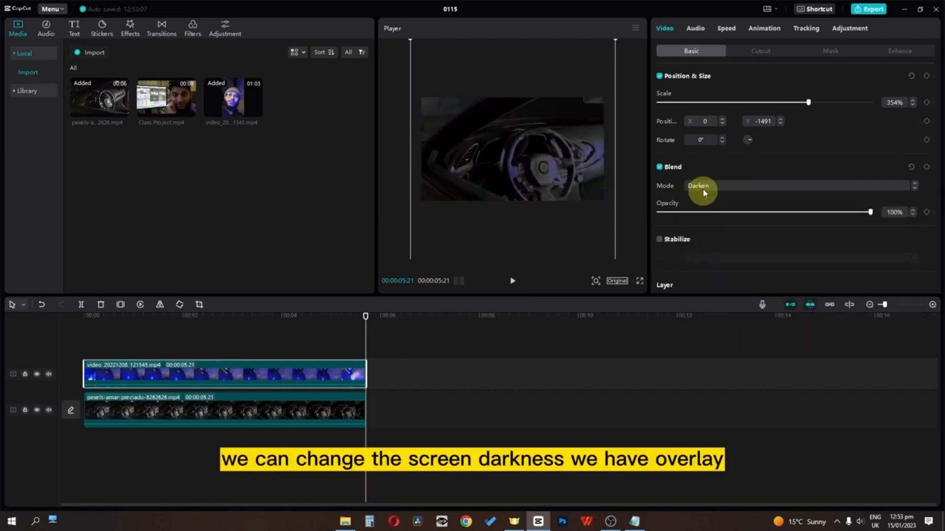
click(703, 188)
click(704, 253)
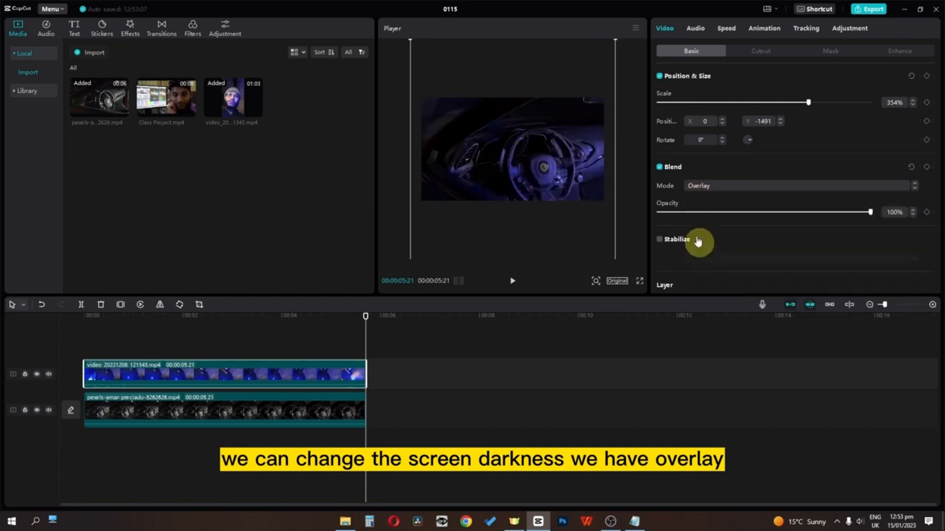
click(694, 187)
click(700, 267)
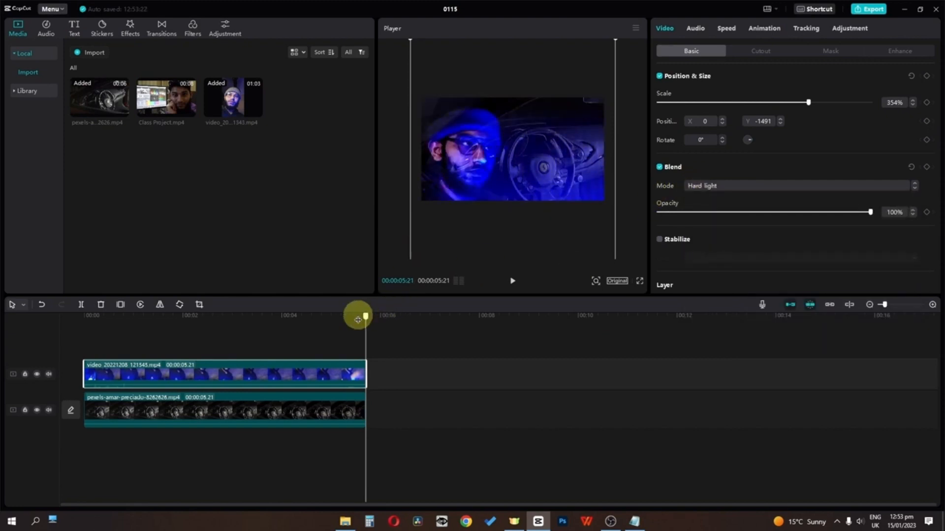
Step: Extend the end of the upper clip to a duration of 00:00:06:14 and play the blended result from the start
drag(363, 314, 38, 314)
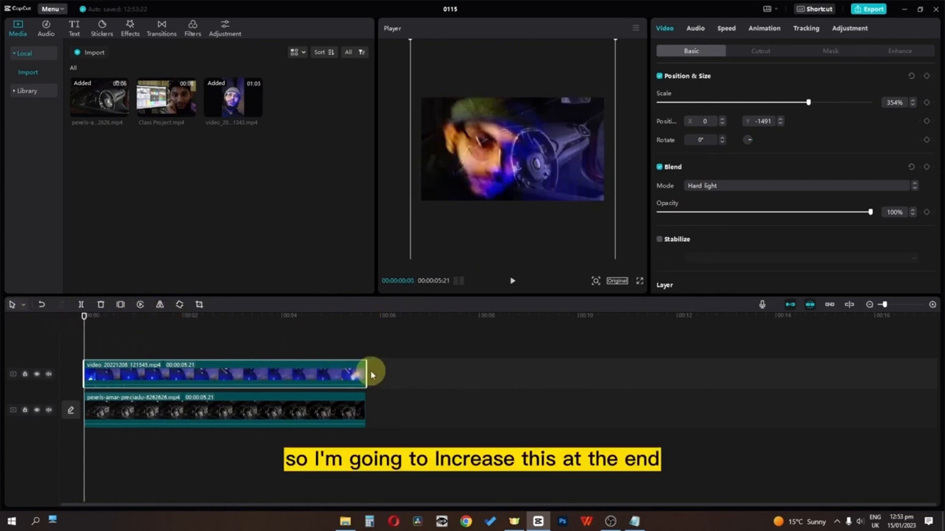
drag(377, 369, 401, 376)
key(space)
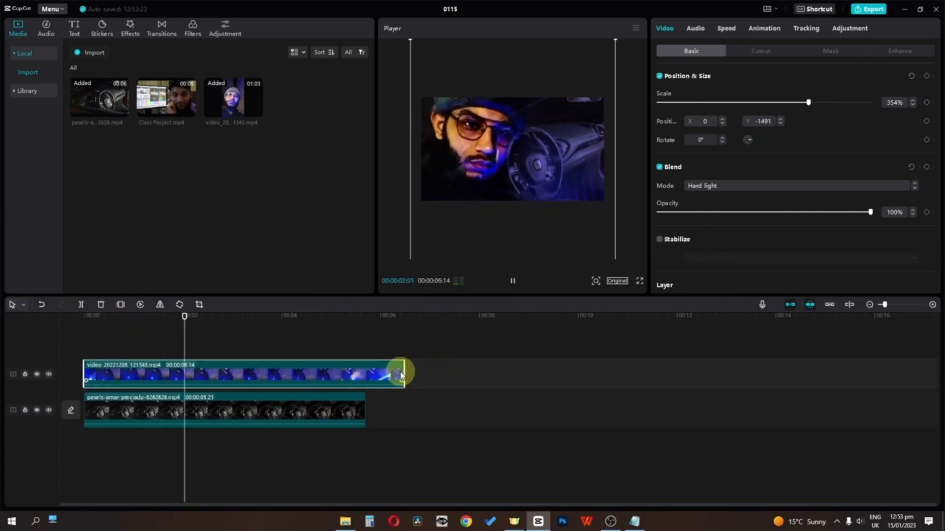
key(space)
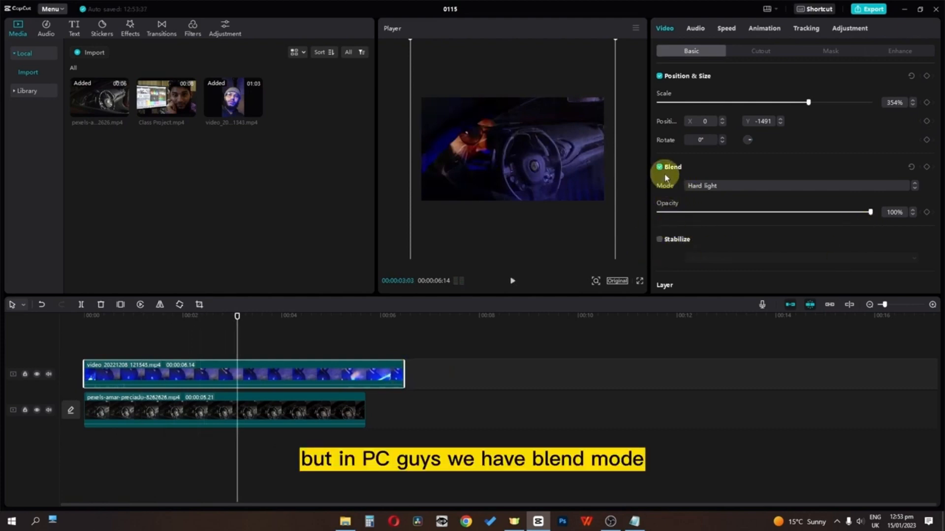
key(space)
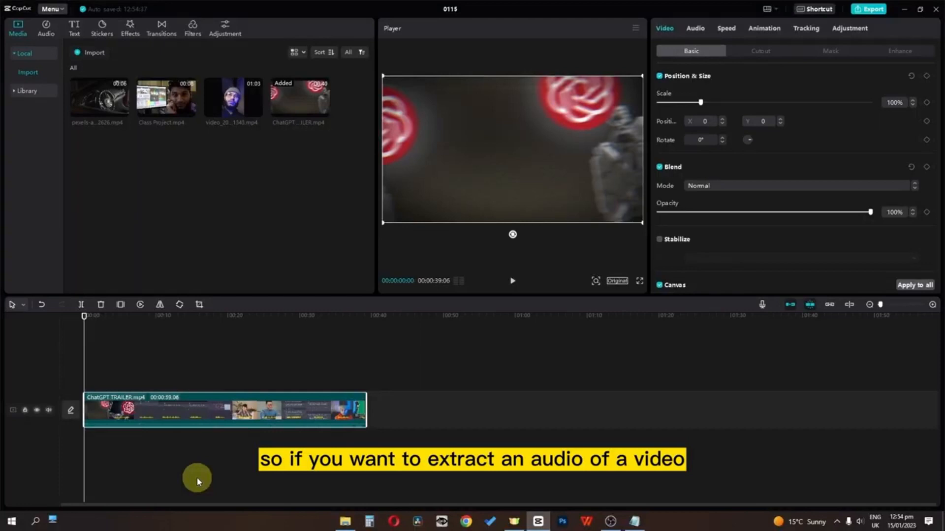
Step: Separate the audio from the ChatGPT TRAILER.mp4 clip and select the resulting audio and video clips in turn
right_click(172, 418)
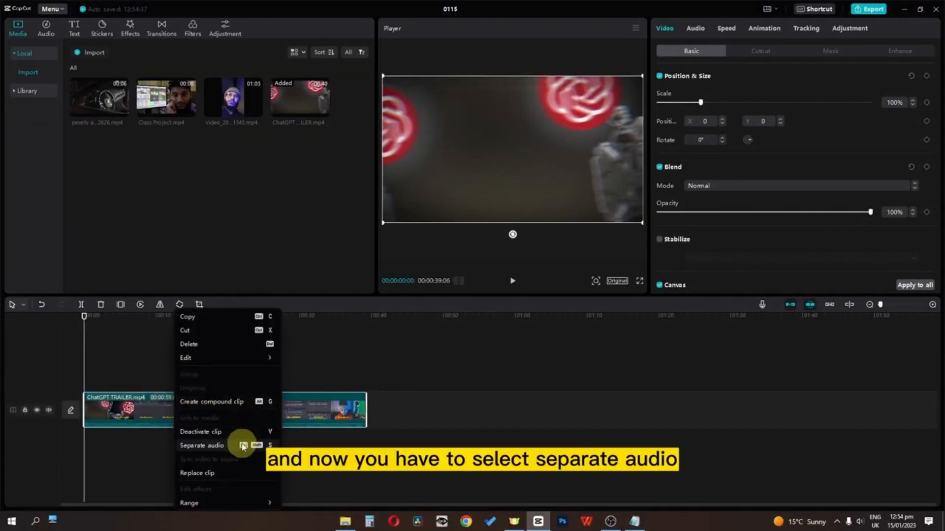
click(223, 446)
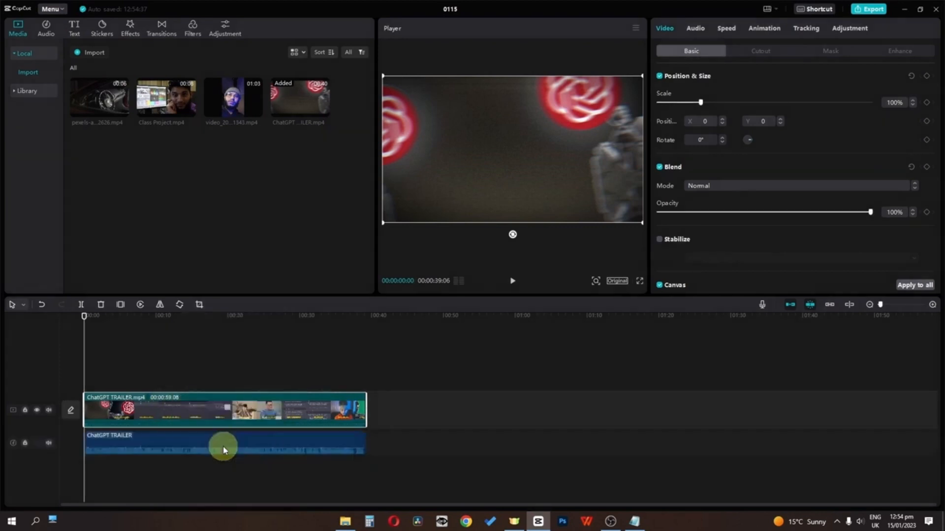
click(155, 442)
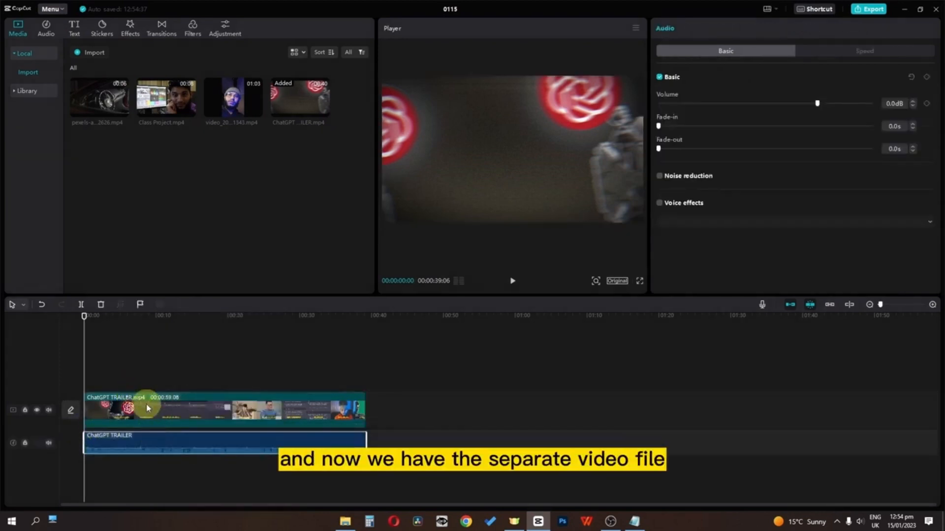
click(146, 417)
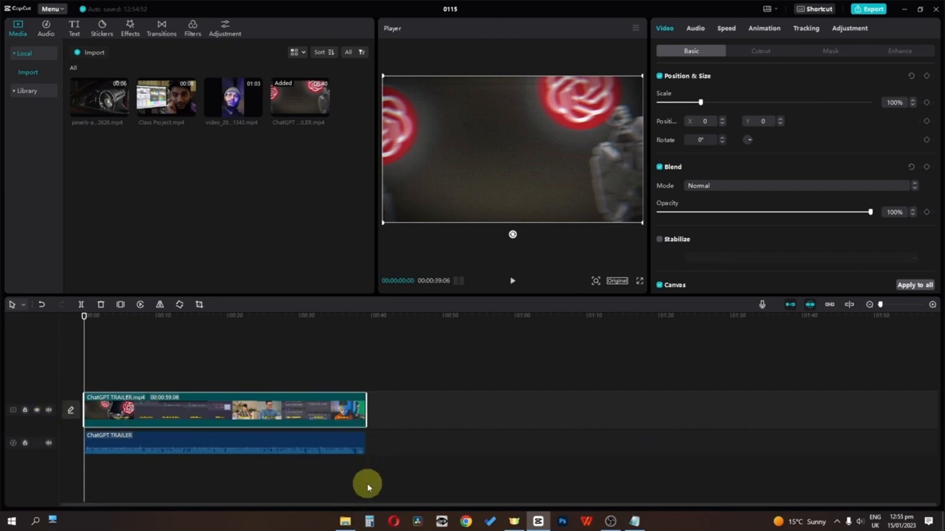
Step: Add chat1 (enhanced).wav from the chatgpt folder on a new audio track at the timeline start and lower its volume
click(345, 521)
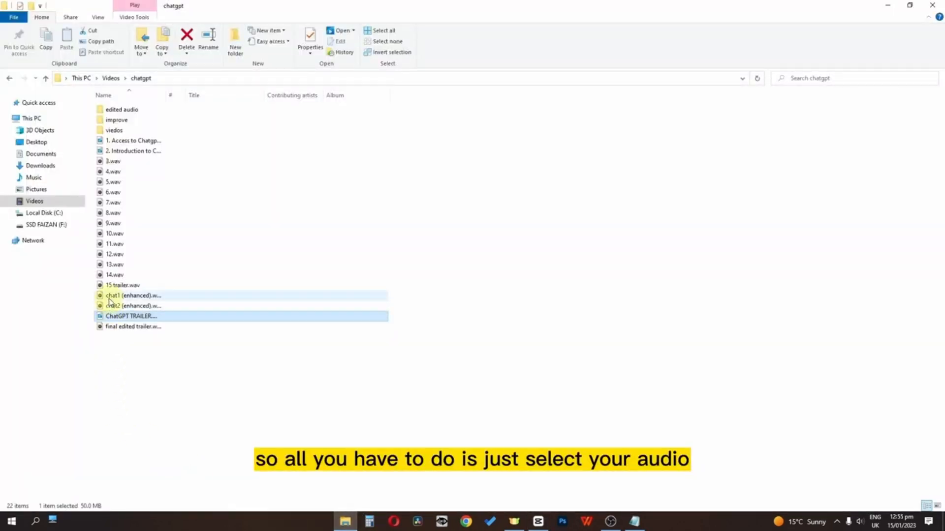
drag(111, 297, 221, 241)
drag(114, 156, 83, 475)
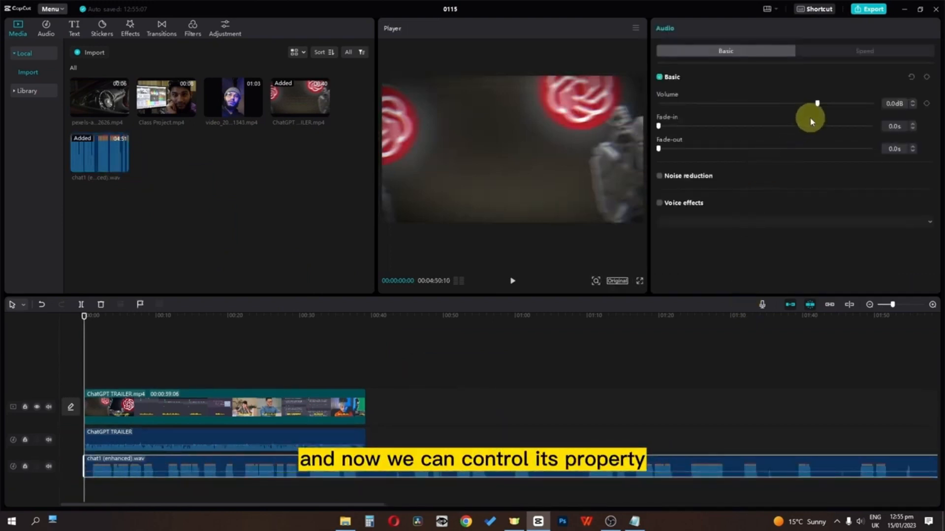
drag(816, 106, 766, 115)
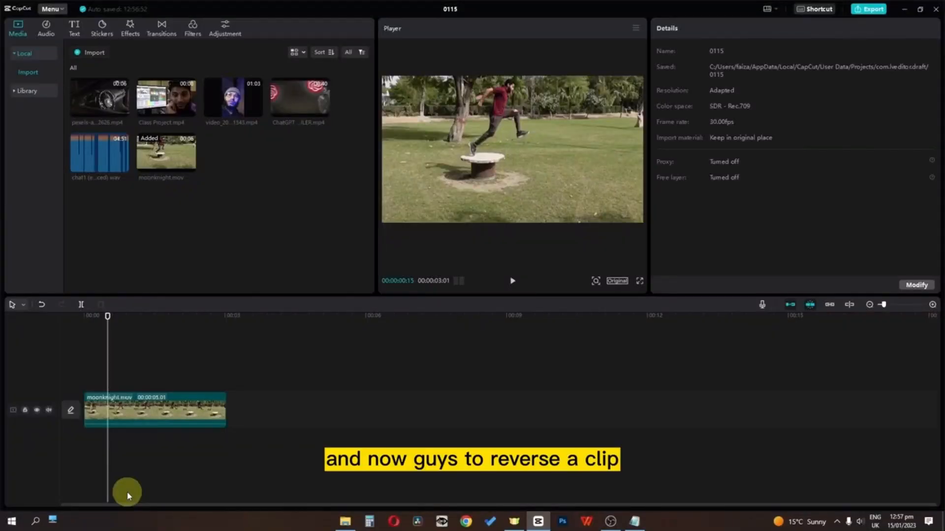
Step: Try reversing the moonknight.mov clip, playing it to check the effect, and undo the reversal
right_click(127, 420)
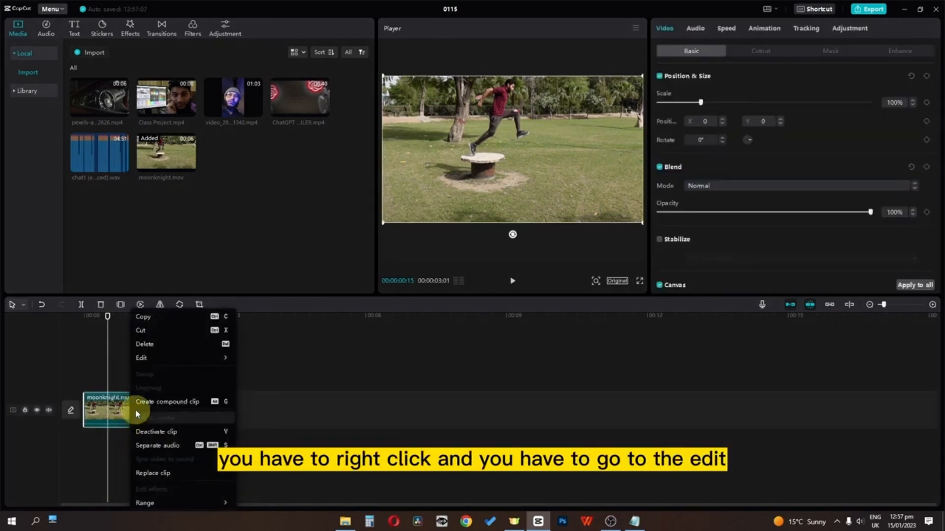
mouse_move(172, 362)
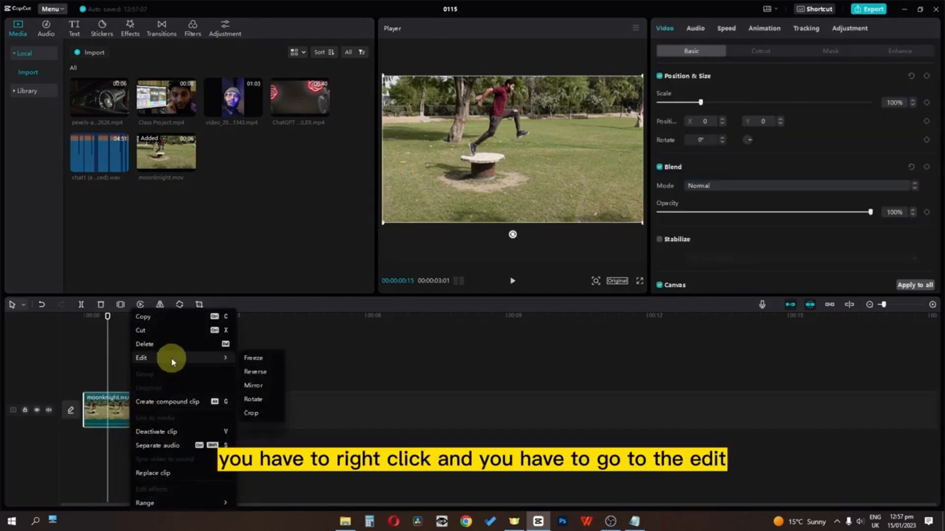
click(271, 376)
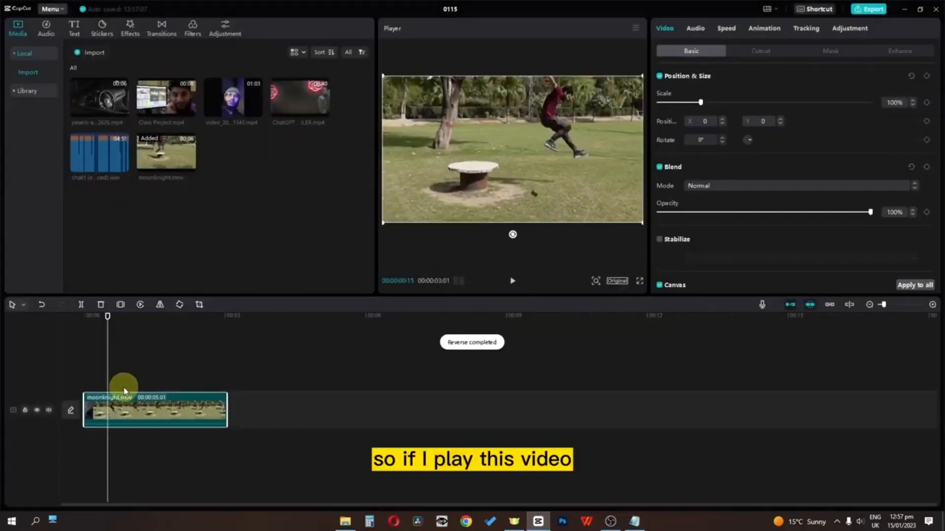
key(space)
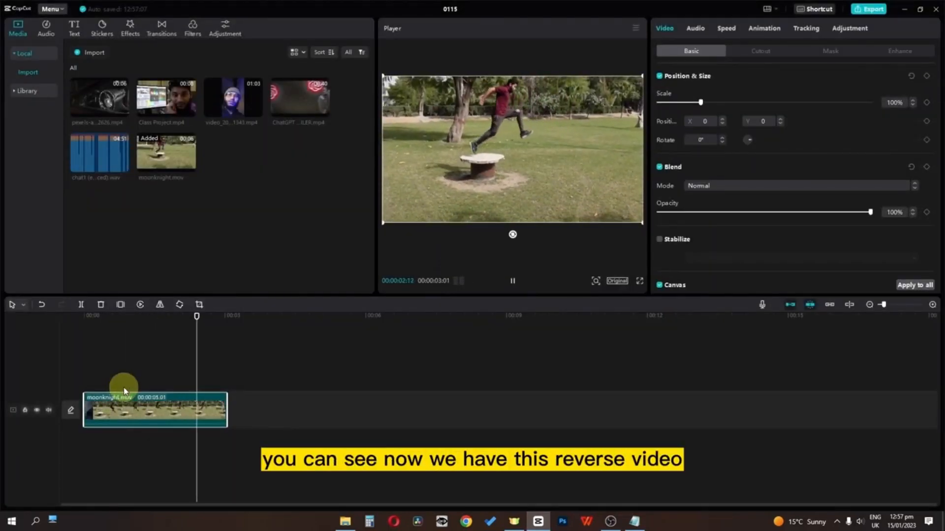
key(space)
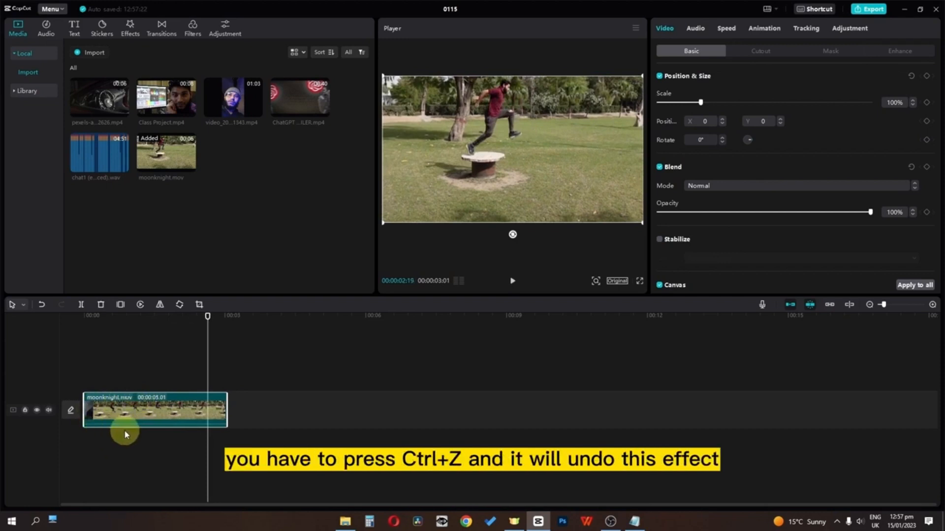
key(ctrl+z)
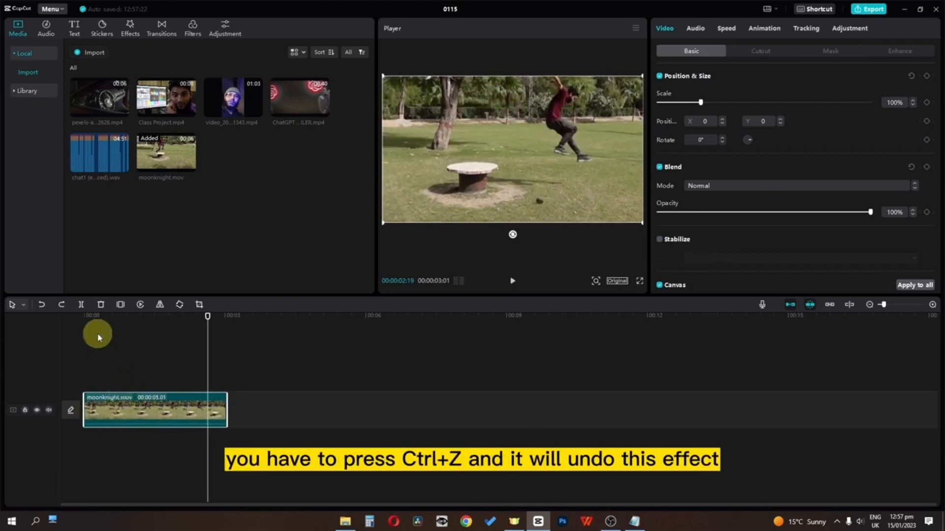
Step: Place the playhead at 00:00:00:12, reverse the moonknight.mov clip again and play it
click(102, 318)
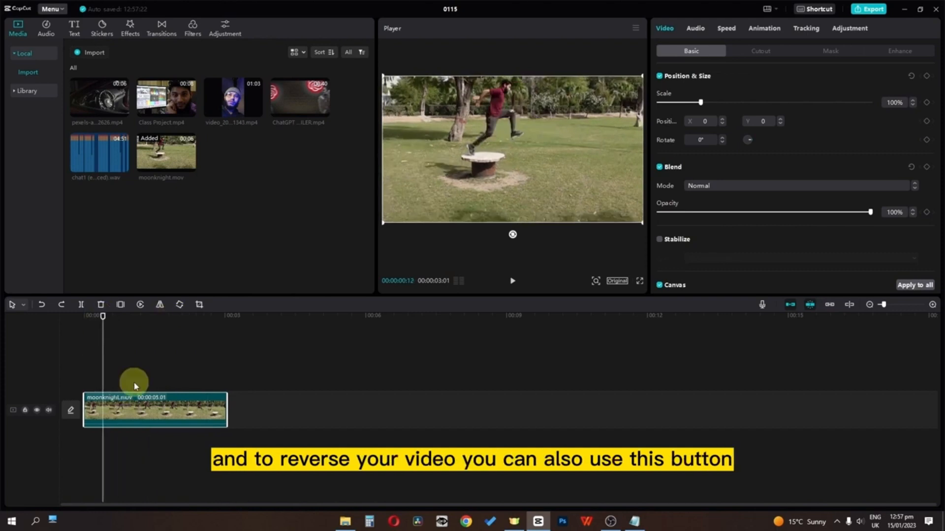
click(142, 308)
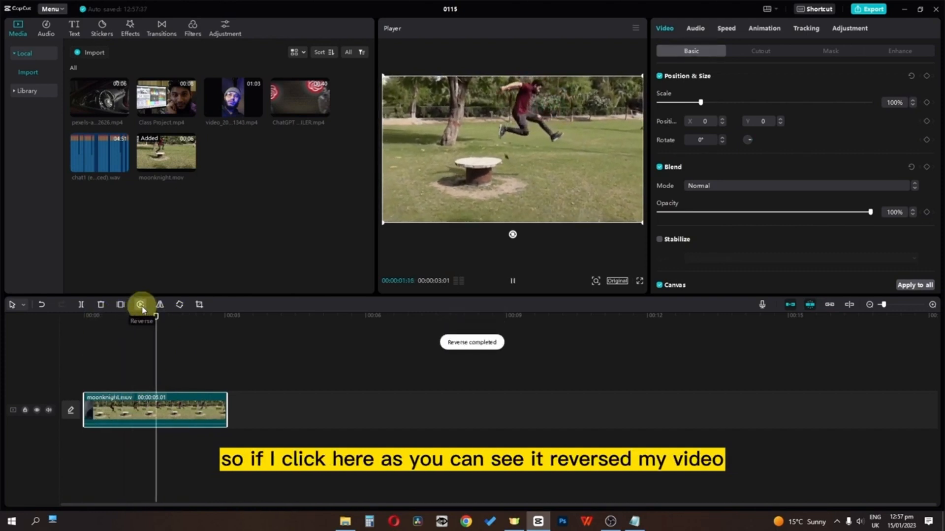
key(space)
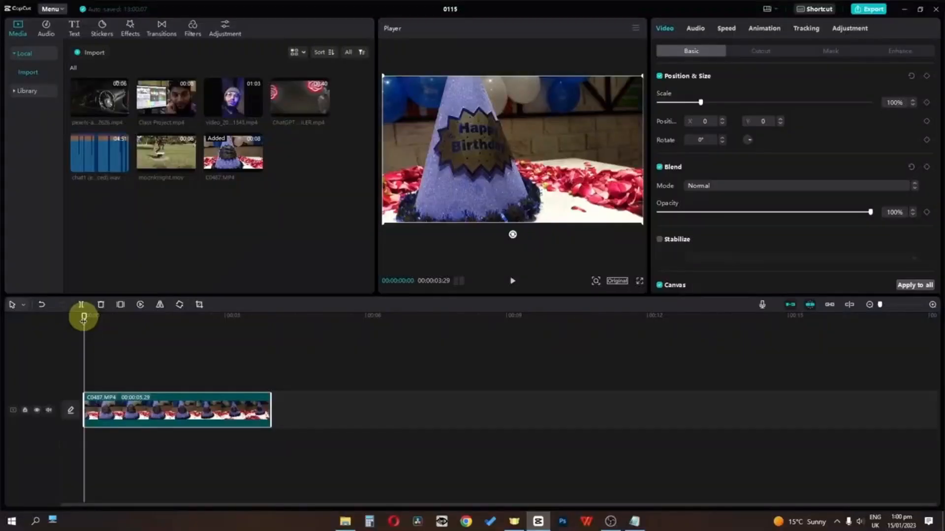
Step: Return the playhead to the start and enable stabilization for the C0487.MP4 clip
drag(84, 318, 64, 330)
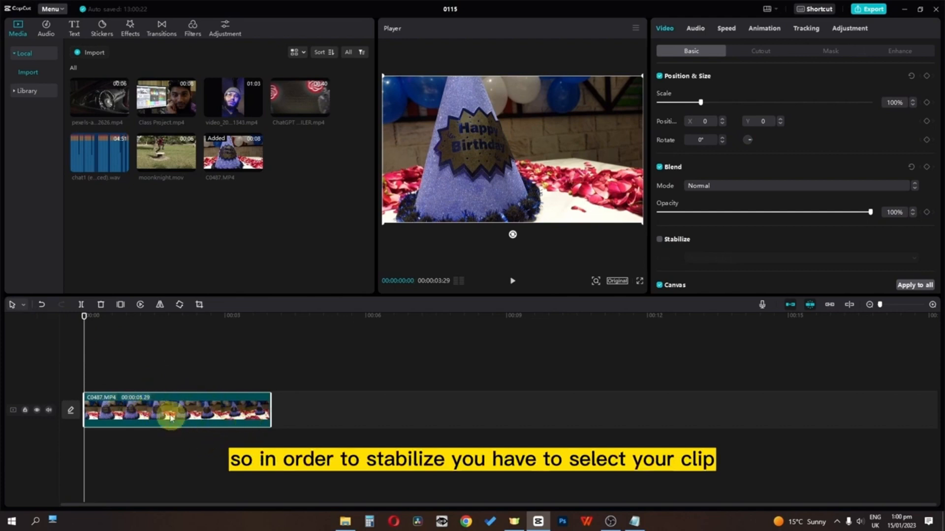
click(668, 32)
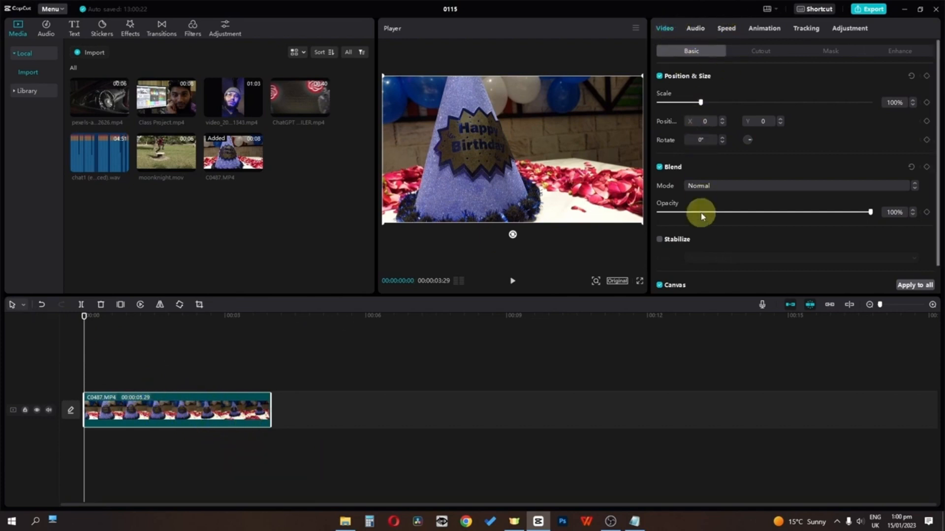
scroll(686, 216, down, 1)
click(660, 211)
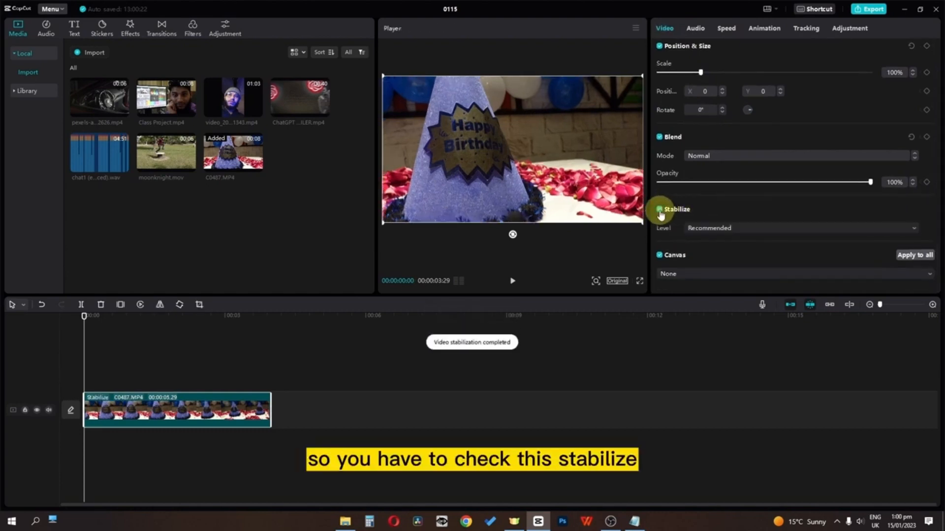
Step: Try the Minimum cut stabilization level on C0487.MP4, set it to Most stable and play the clip
click(716, 229)
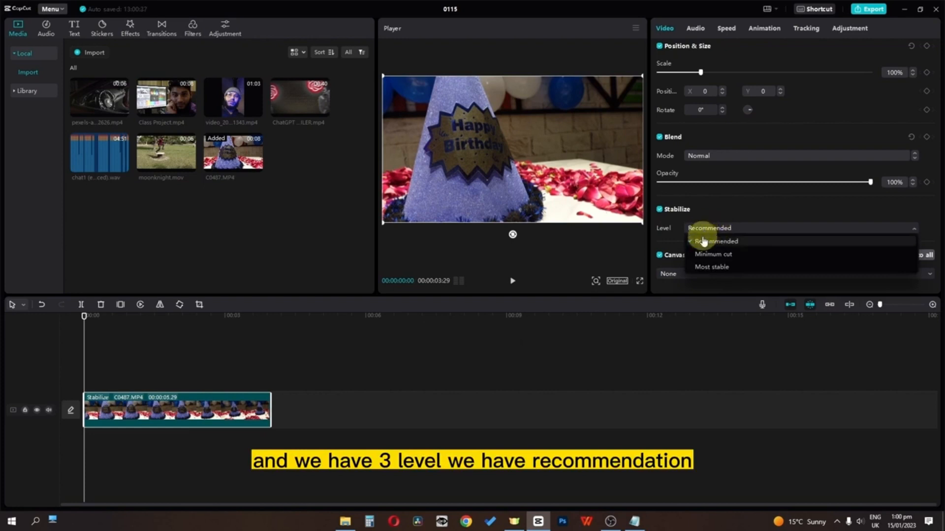
click(722, 254)
click(711, 229)
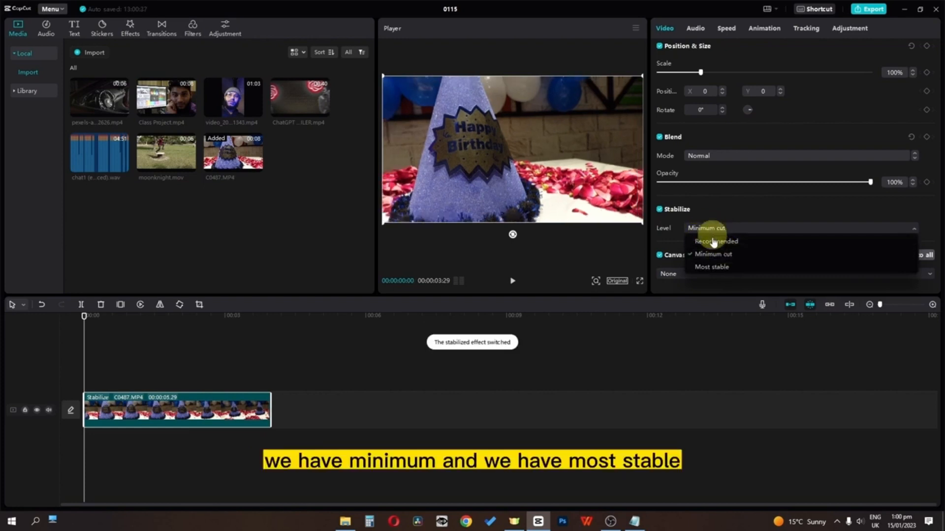
click(711, 266)
key(space)
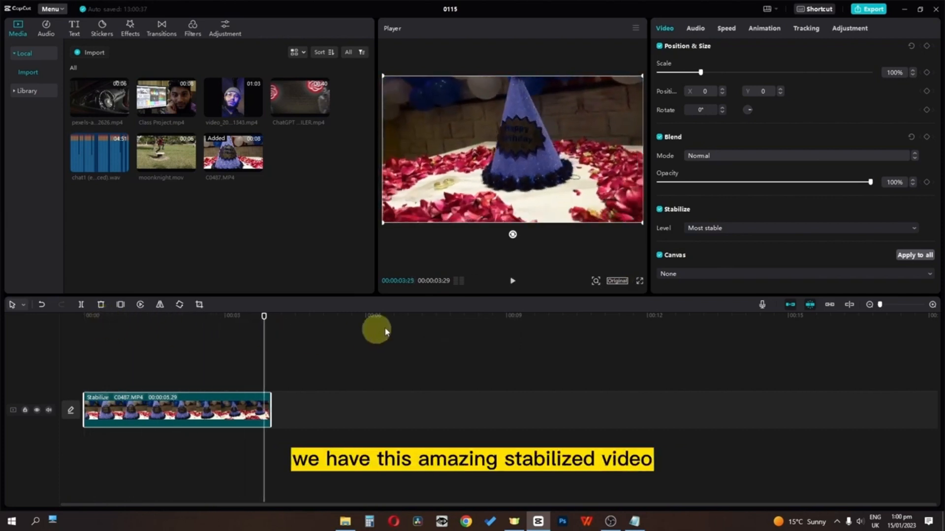
Step: Turn off stabilization for C0487.MP4 and play the original footage from the start for comparison
click(660, 210)
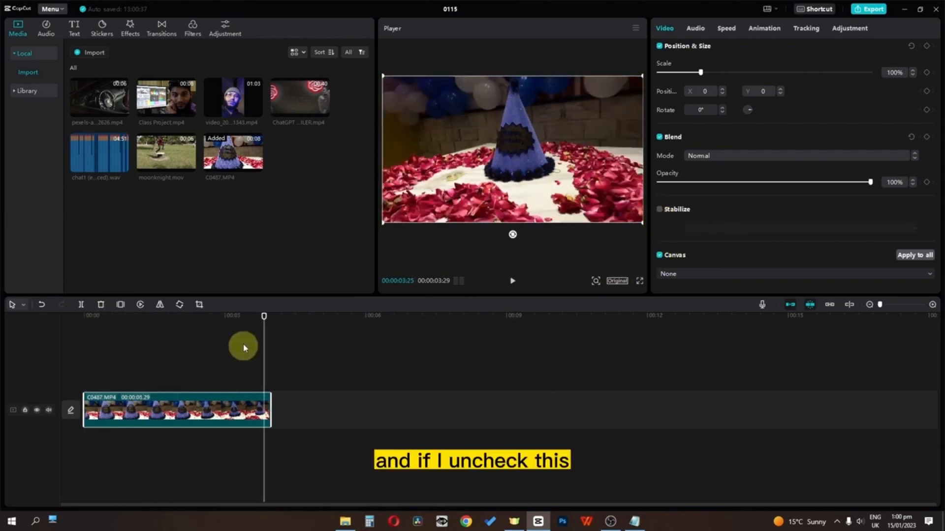
drag(264, 316, 6, 312)
key(space)
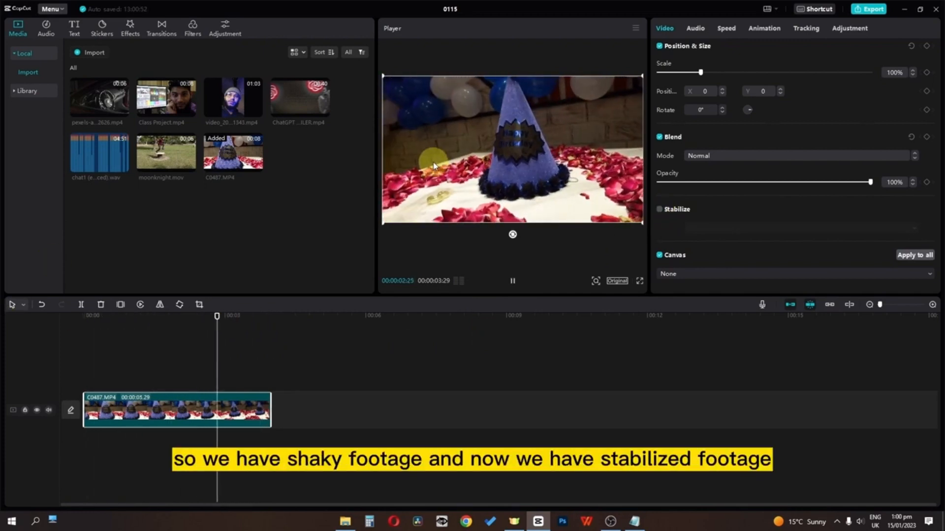
key(space)
Step: Turn stabilization back on for C0487.MP4 at the Recommended level and play the clip from the start
click(660, 209)
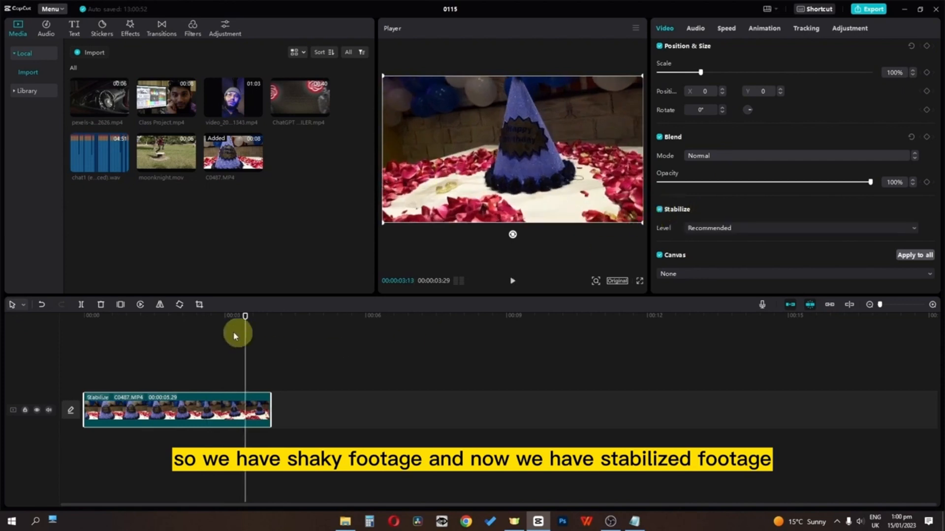
drag(245, 316, 8, 326)
key(space)
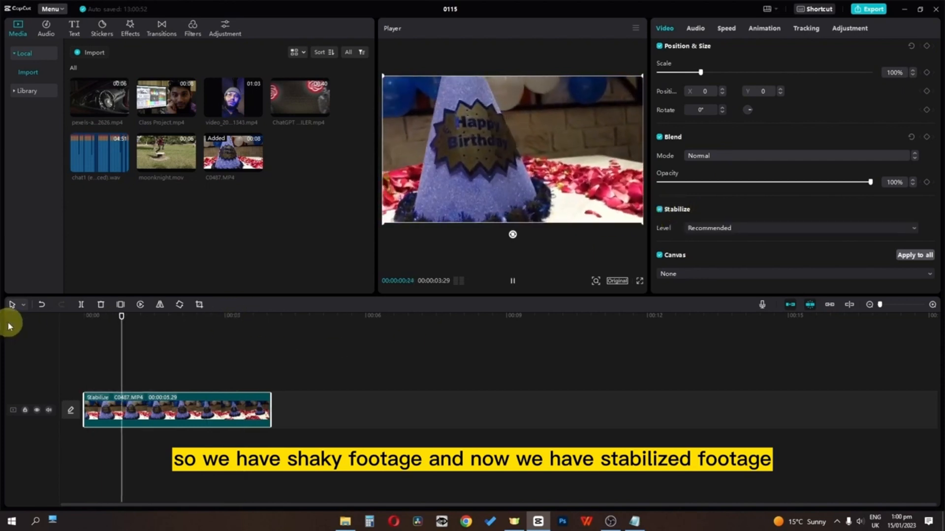
key(space)
Step: Set the stabilization level of C0487.MP4 to Most stable and resume playback
click(708, 227)
click(666, 255)
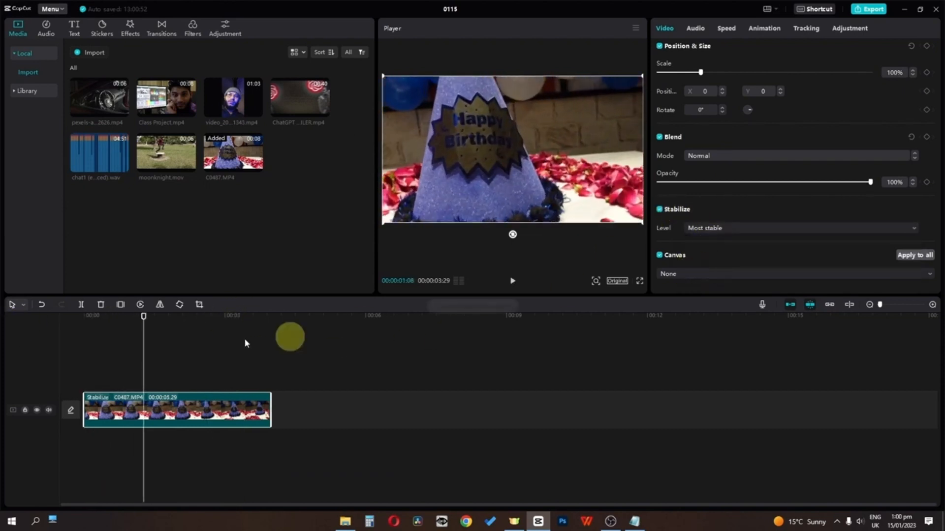
key(space)
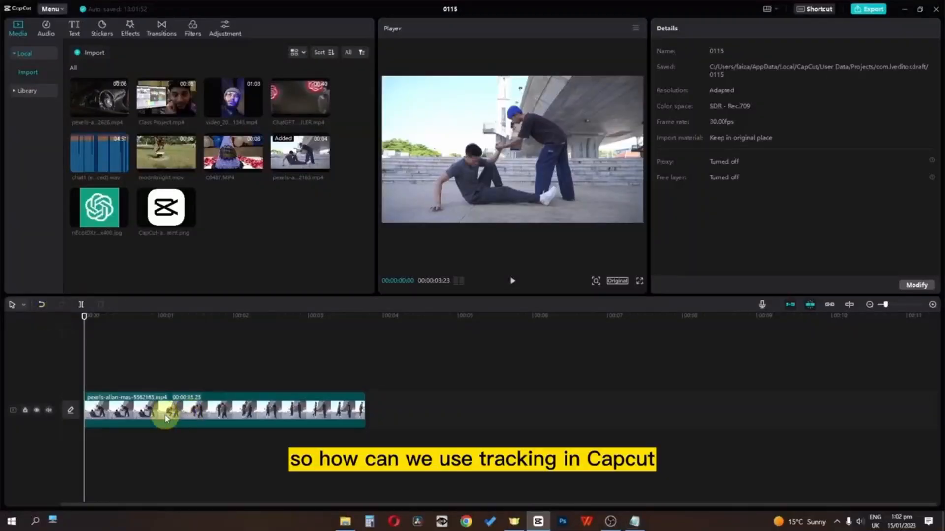
Step: Try to start motion tracking directly on the video clip of the two men
click(165, 416)
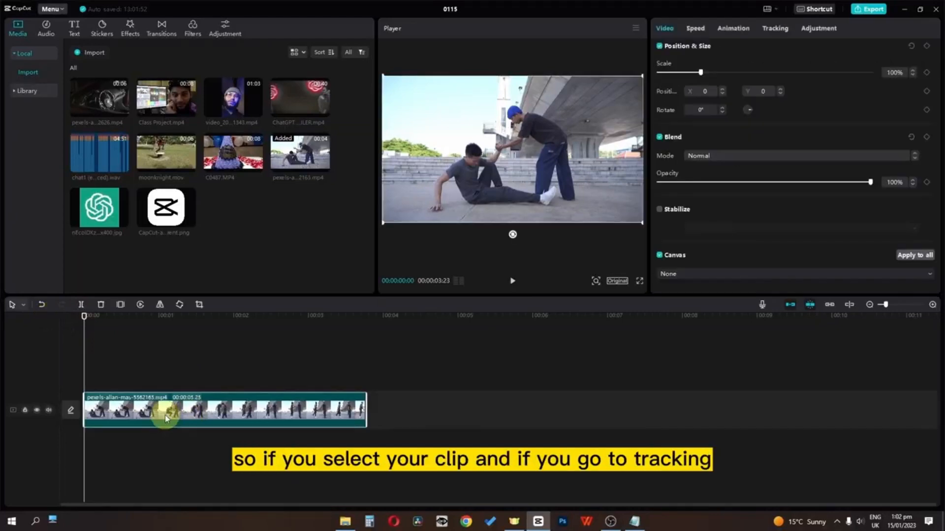
click(775, 29)
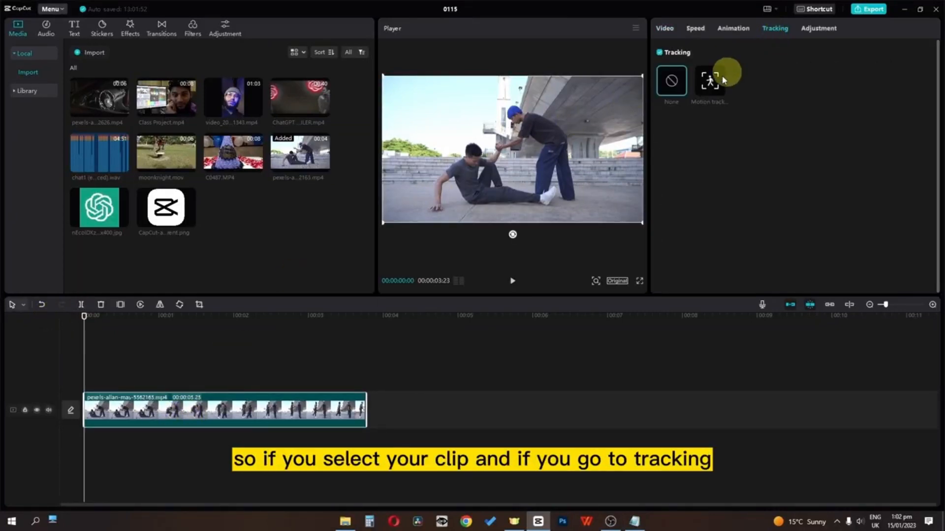
click(712, 85)
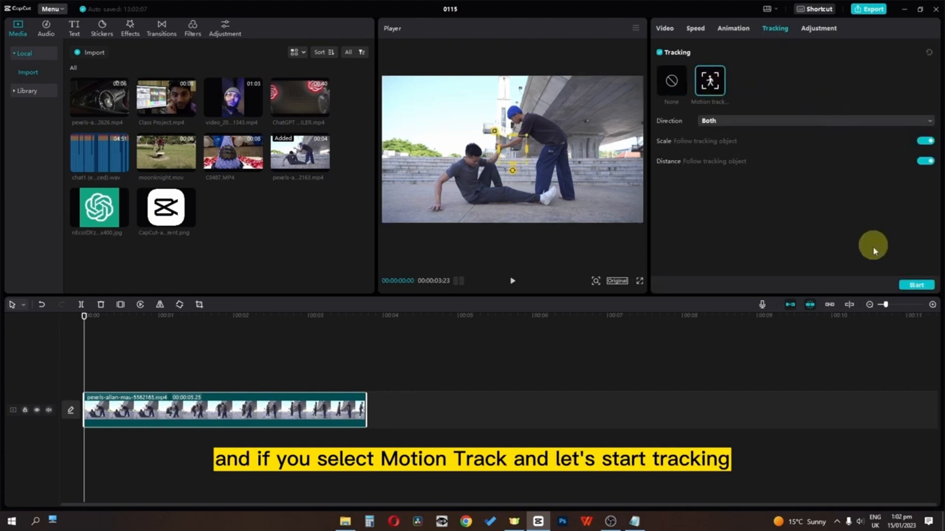
click(917, 285)
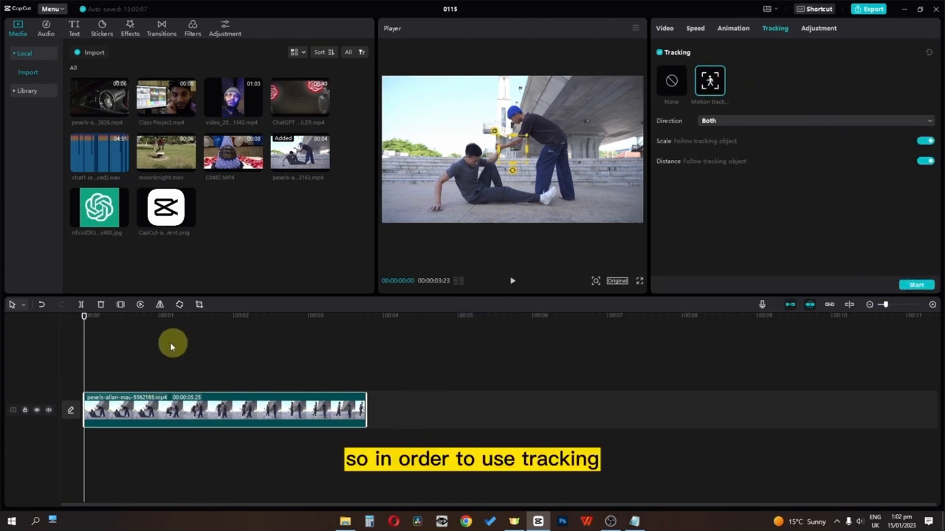
Step: Place the CapCut logo PNG on a track above the video and trim its end to match the clip below
drag(151, 225, 82, 381)
click(305, 366)
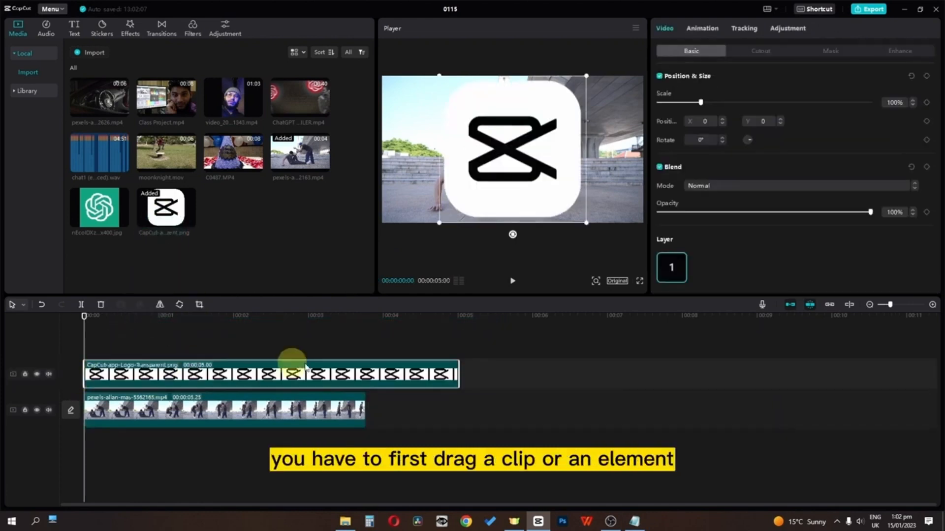
drag(458, 372, 365, 374)
Step: Scale the CapCut logo overlay down to 30% and move it slightly down between the two men
drag(586, 226, 538, 199)
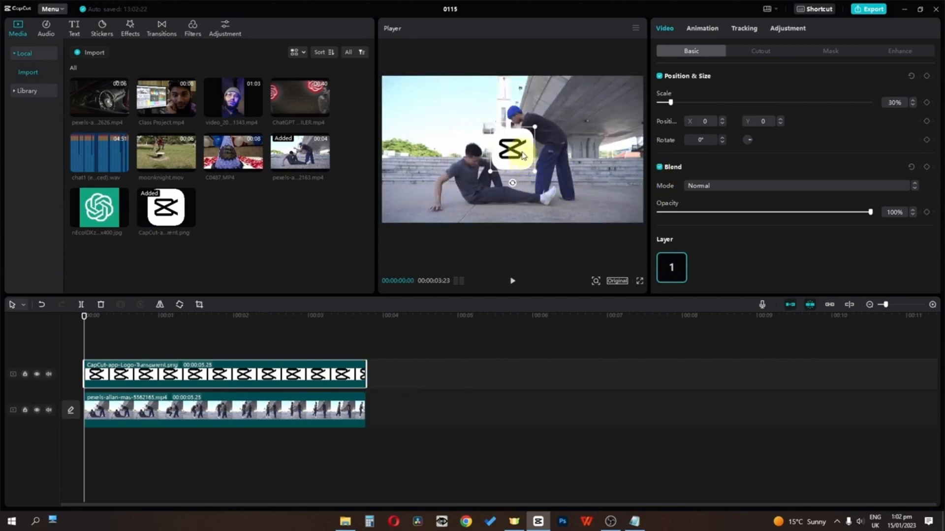
drag(515, 151, 515, 173)
Step: Apply motion tracking to the logo overlay, fitting the tracking box around the standing man's head, and start tracking
click(751, 35)
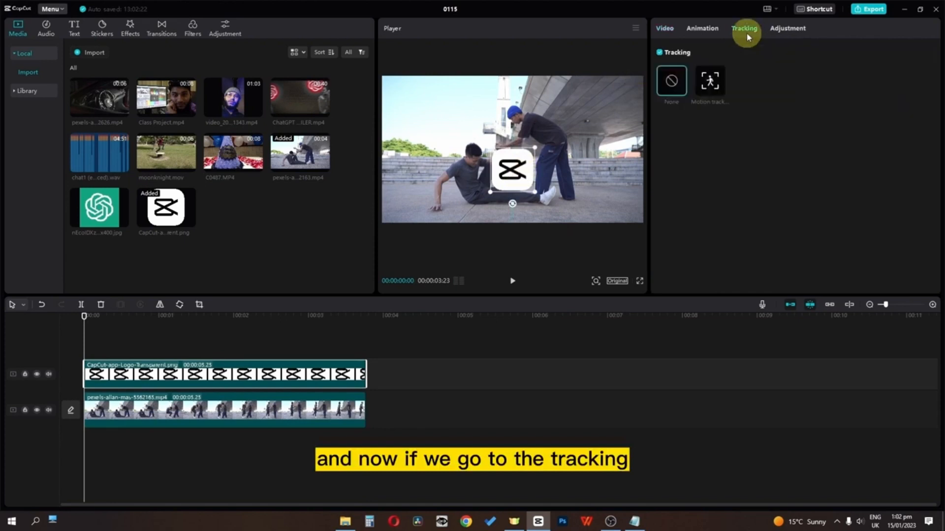
click(710, 91)
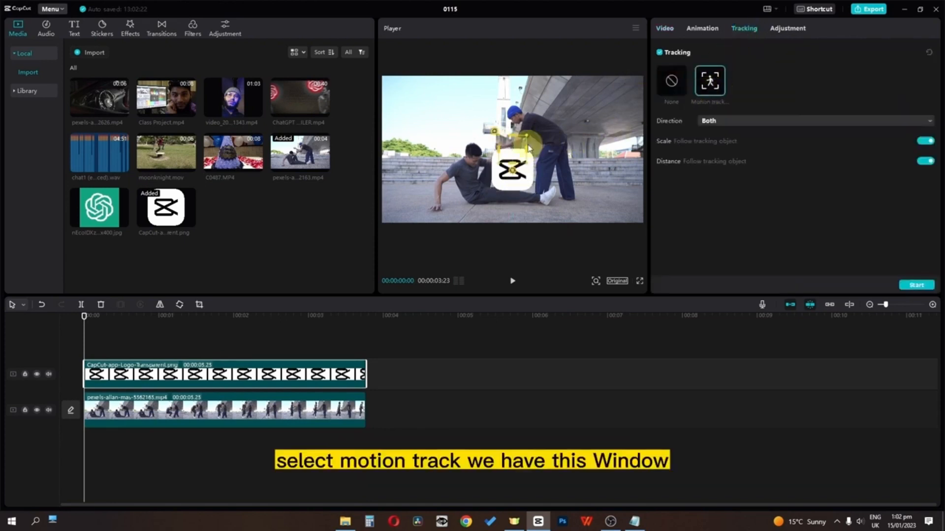
drag(516, 155, 514, 124)
scroll(515, 124, up, 3)
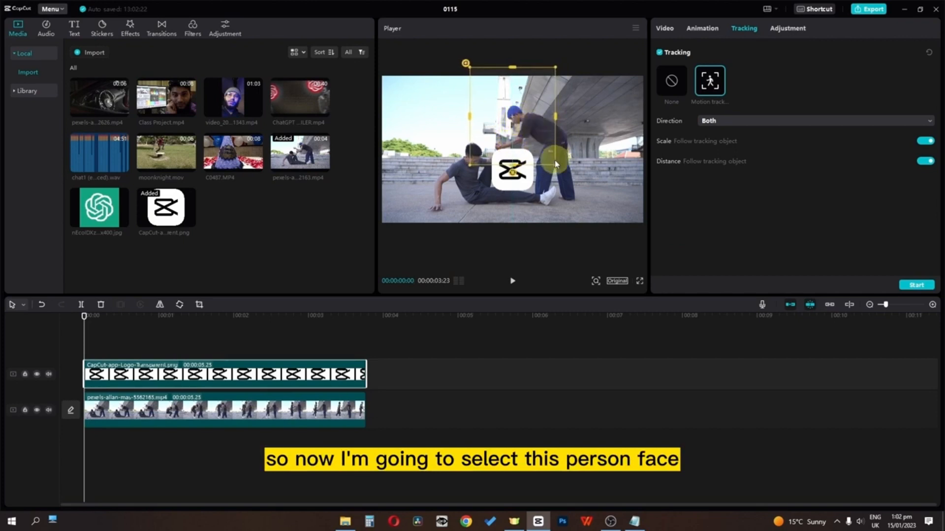
scroll(548, 143, down, 3)
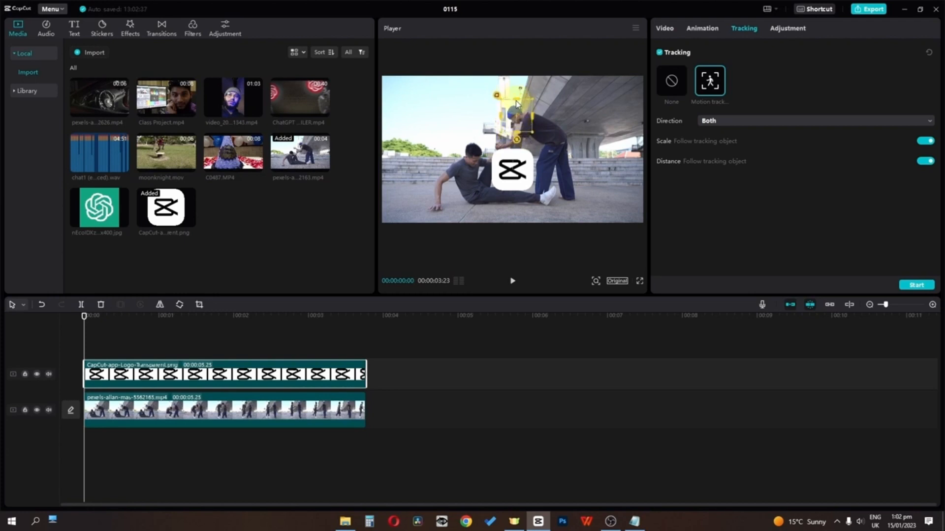
click(905, 288)
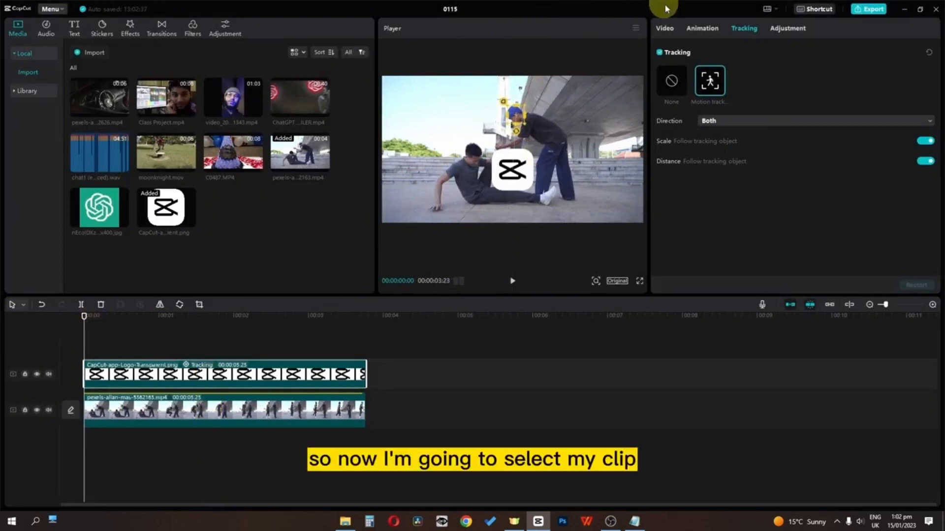
Step: Move the CapCut logo over the standing man's head, scale it to 25%, rotate it -42° and play back the tracking
click(665, 28)
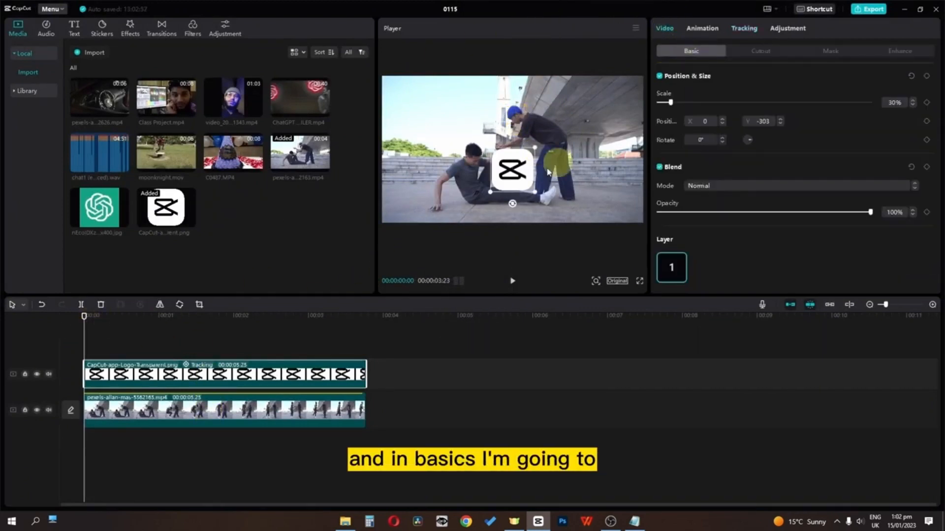
drag(517, 171, 516, 107)
drag(512, 139, 539, 137)
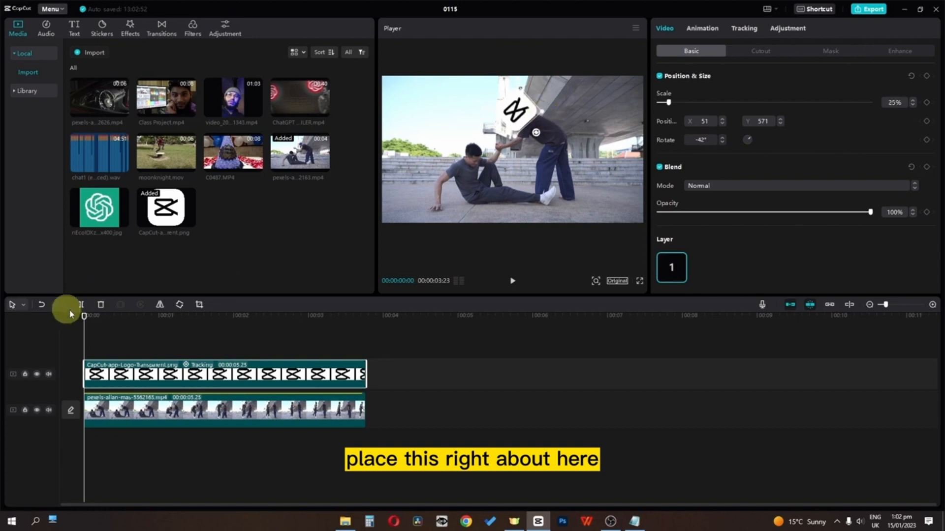
key(space)
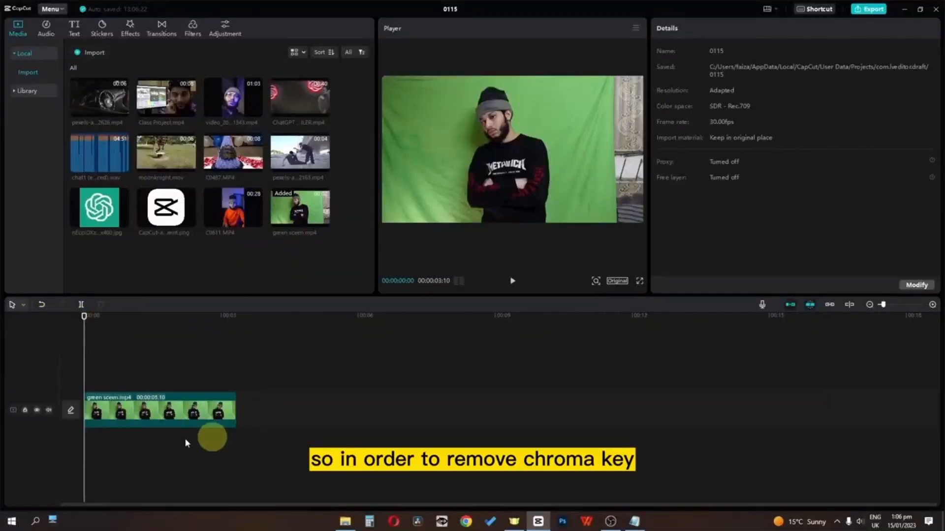
Step: Enable the chroma key on the green screen.mp4 clip and sample the green backdrop as its key colour
click(159, 421)
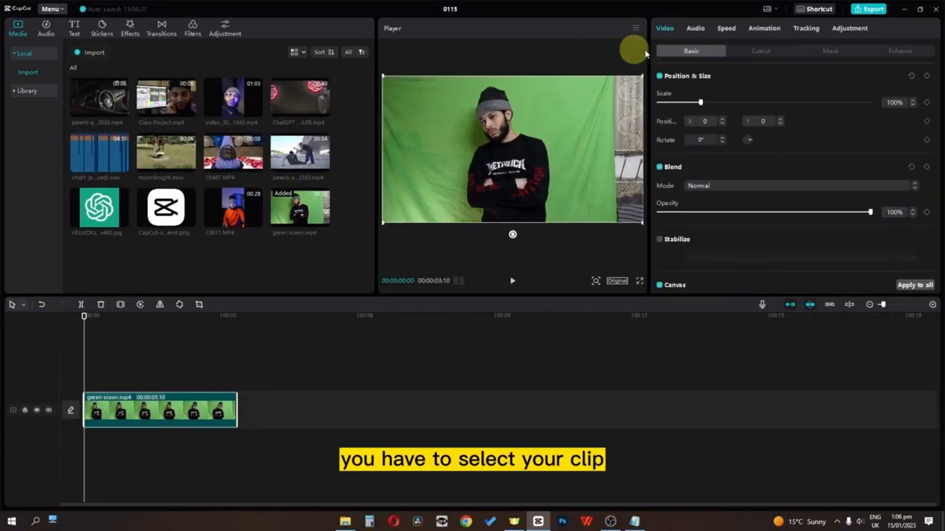
click(763, 54)
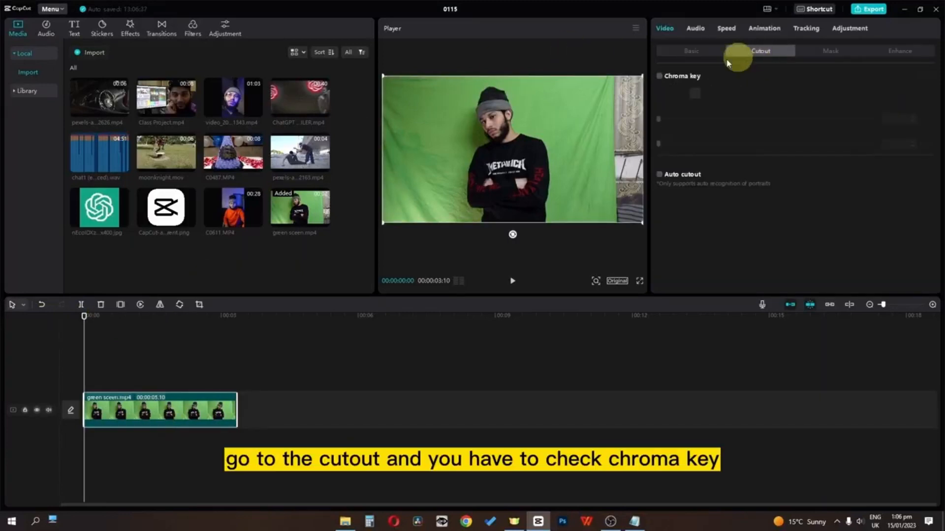
click(659, 77)
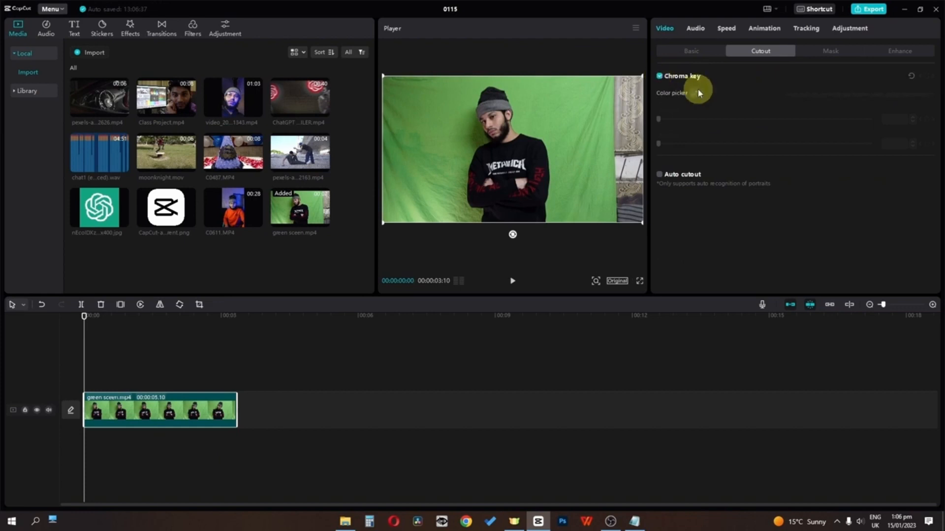
click(695, 94)
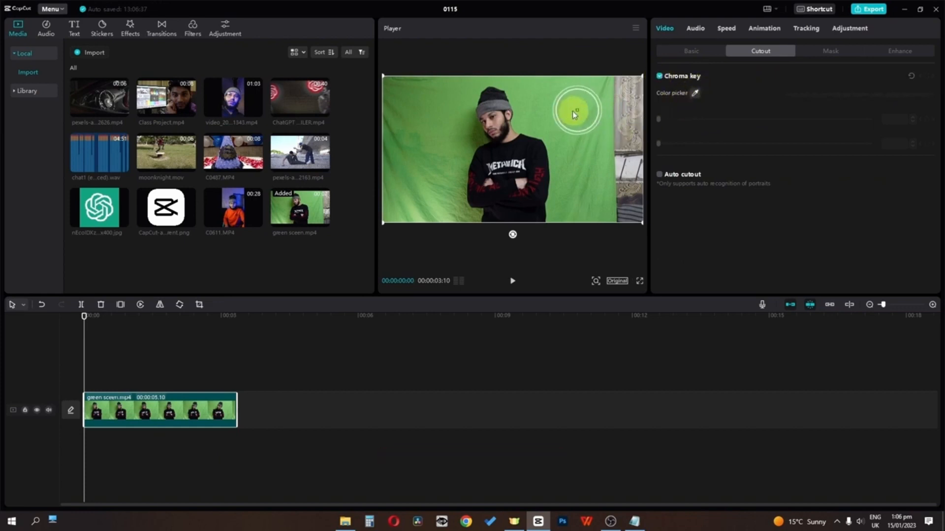
click(550, 116)
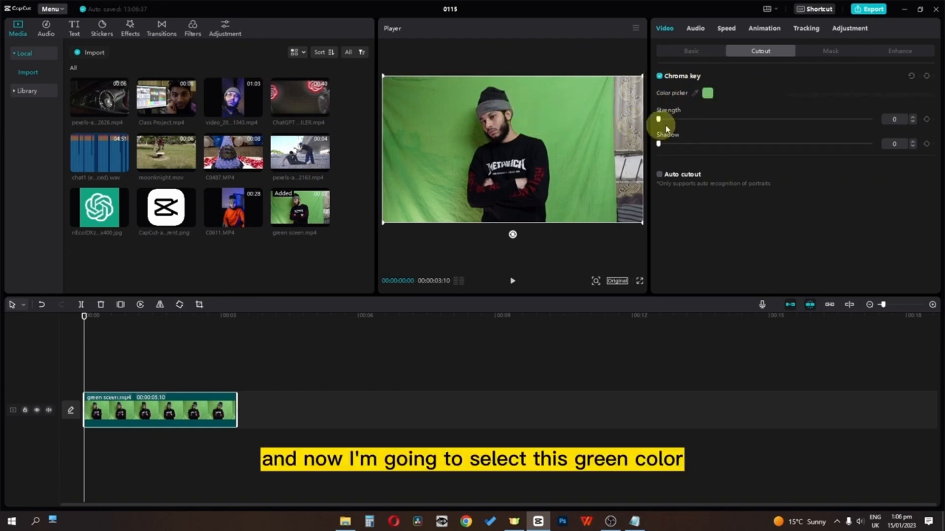
Step: Set the chroma key strength to 14 and shadow to 9, resample the remaining green, and play back the keyed clip
drag(657, 121, 664, 143)
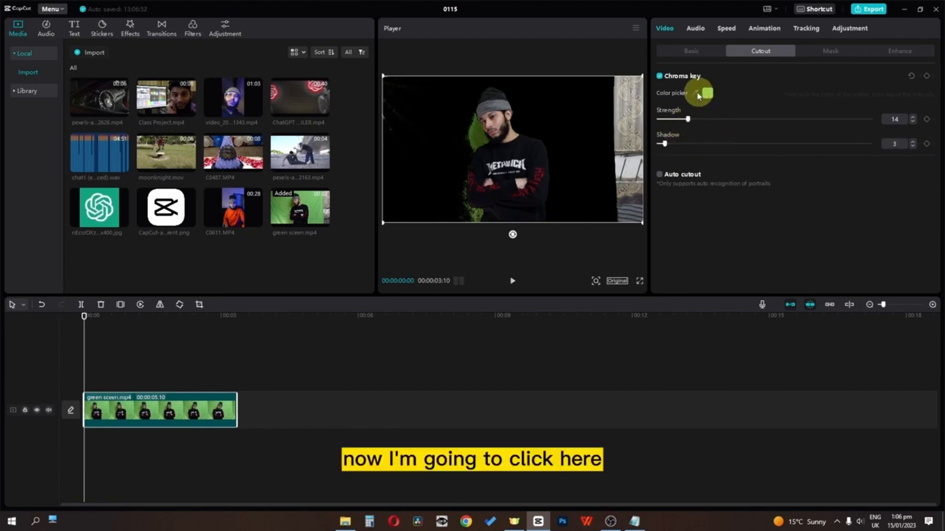
click(698, 94)
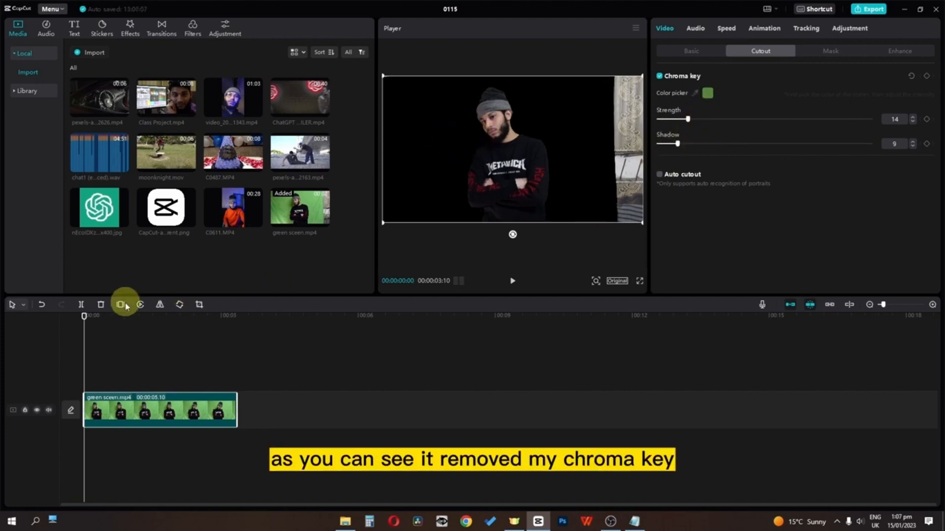
key(space)
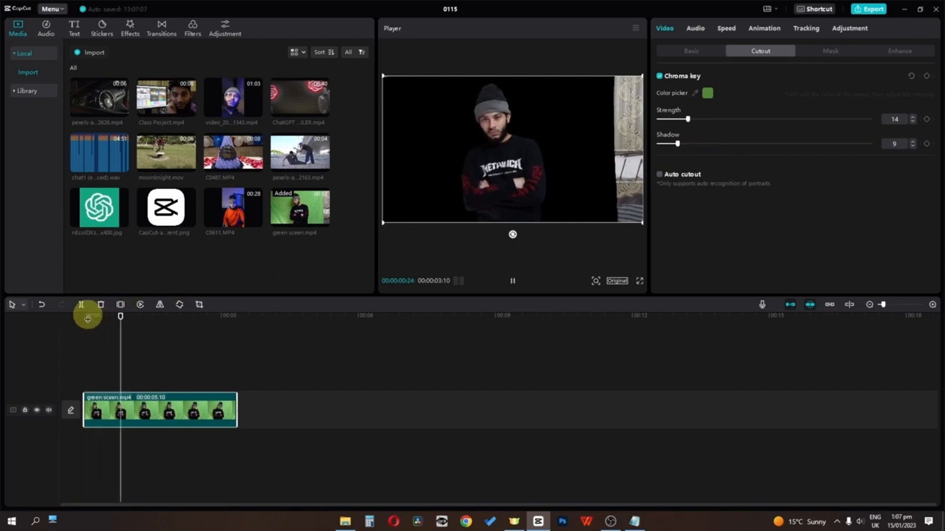
key(space)
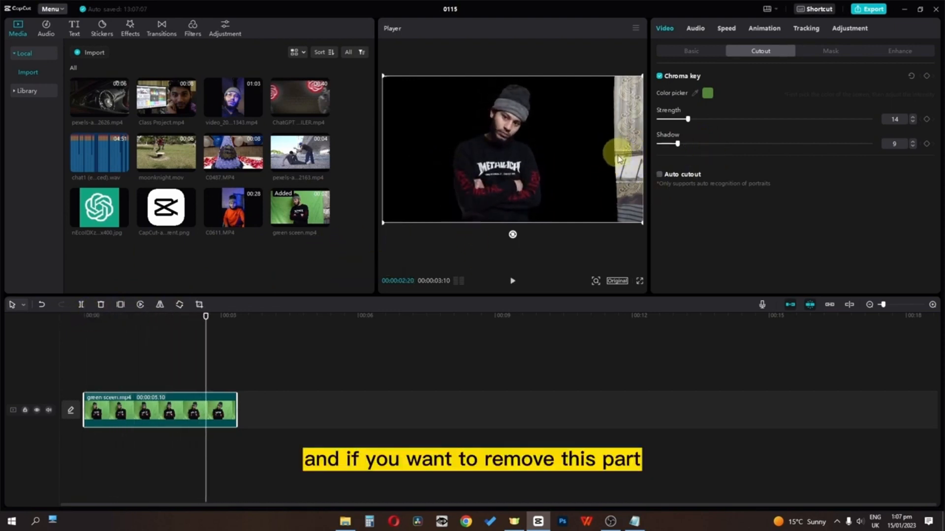
Step: Crop the curtain area off the right side of the green-screen clip and play it back from the start
click(198, 304)
drag(675, 254, 612, 254)
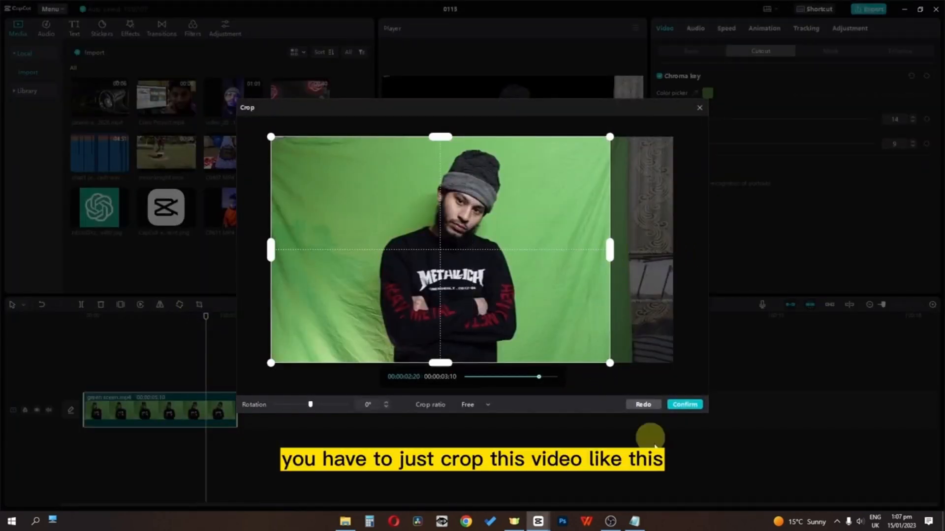
click(684, 404)
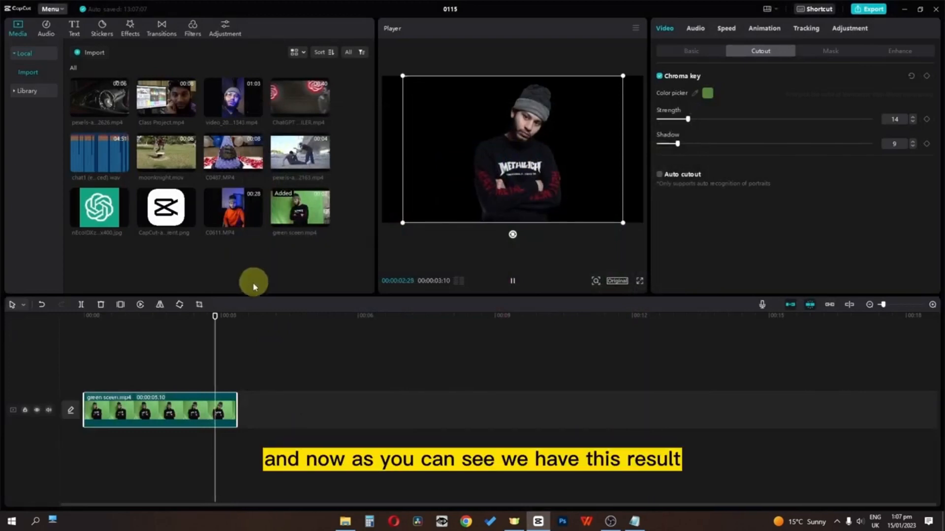
drag(226, 313, 4, 321)
key(space)
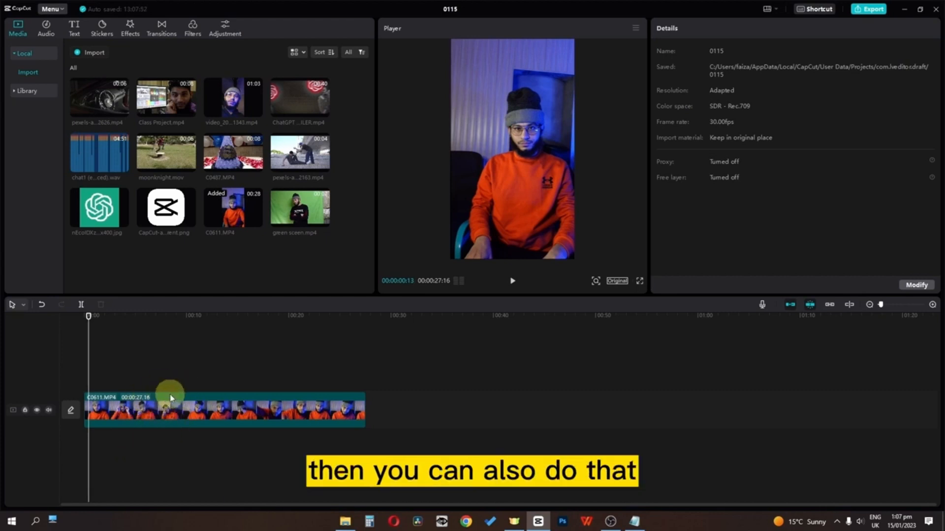
Step: Turn on auto cutout for the C0611.MP4 clip to remove its background
click(157, 422)
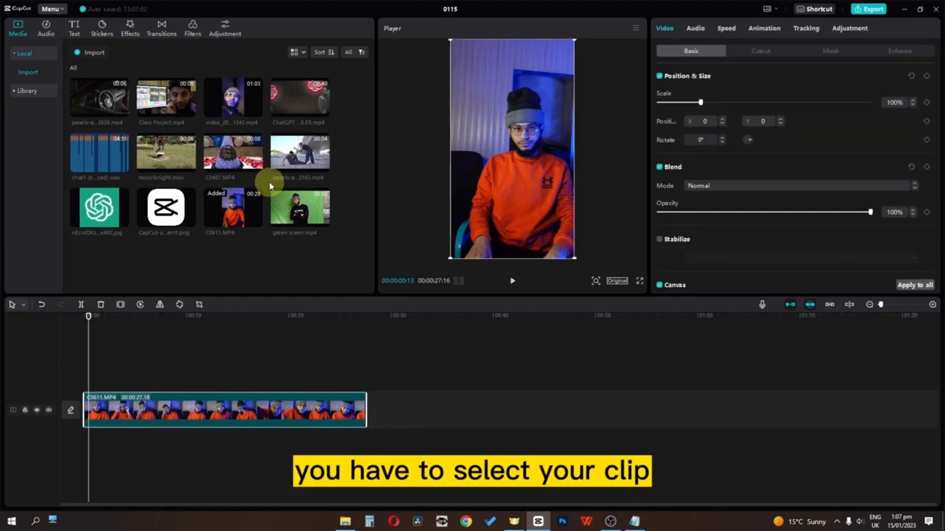
click(758, 52)
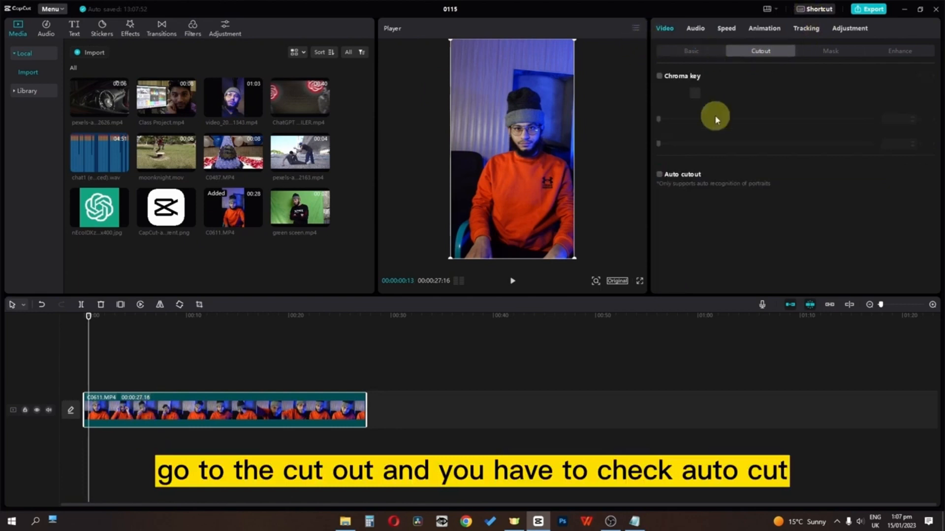
click(659, 177)
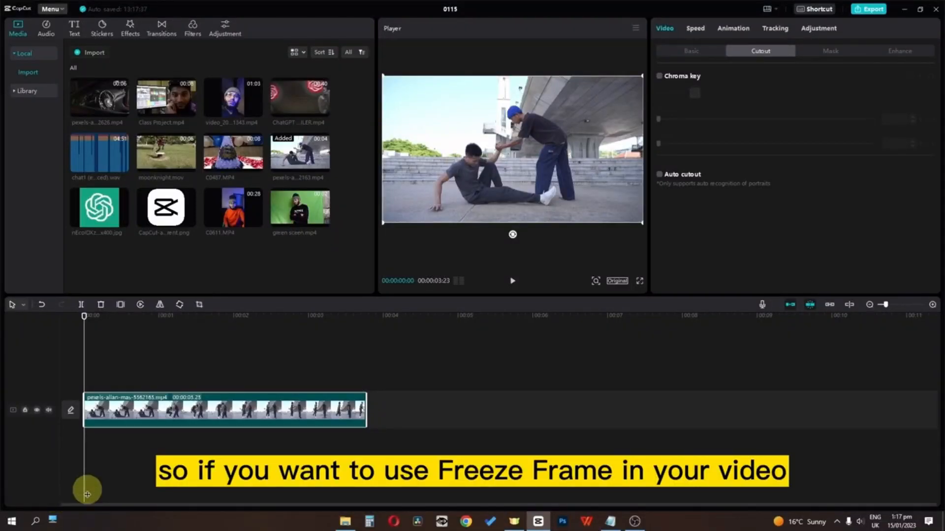
Step: Insert a freeze frame at 00:00:00:29 in the clip of the two men and another at 00:00:04:11 in its last segment
drag(84, 337, 160, 338)
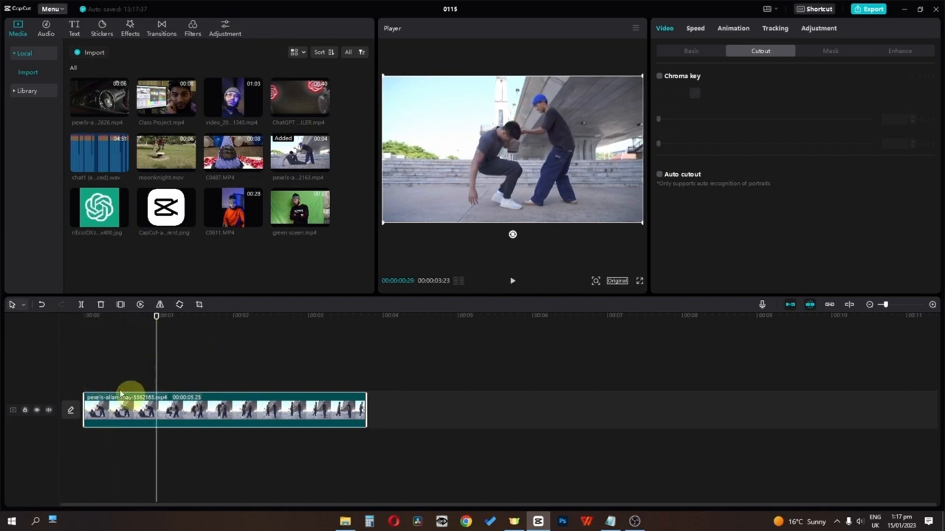
click(120, 306)
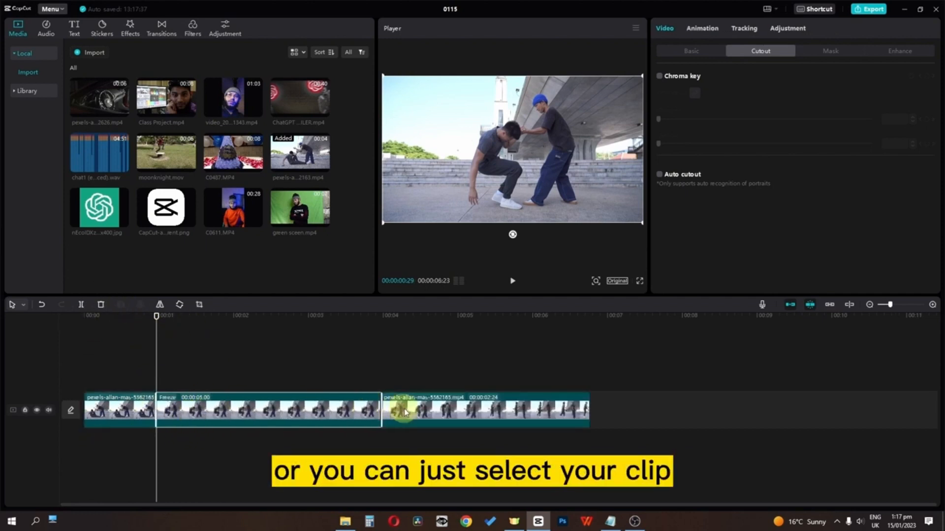
click(411, 417)
right_click(421, 415)
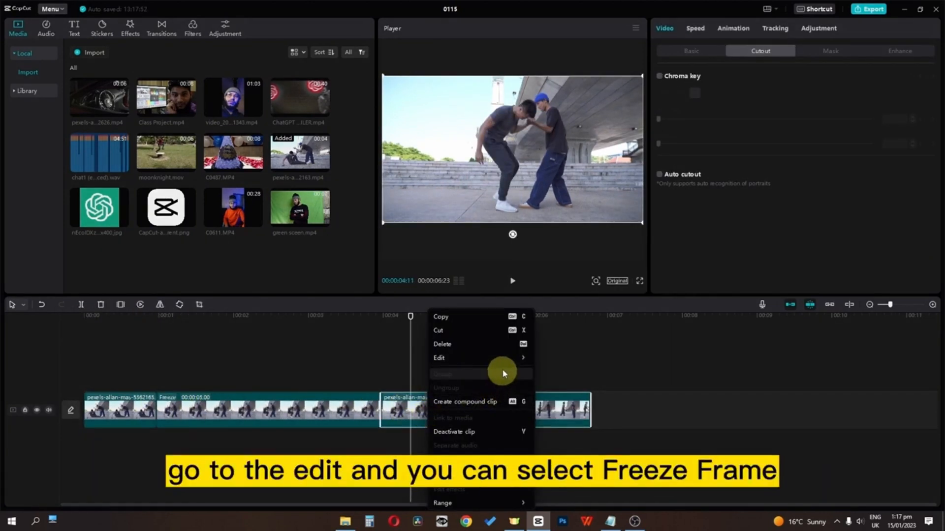
mouse_move(507, 359)
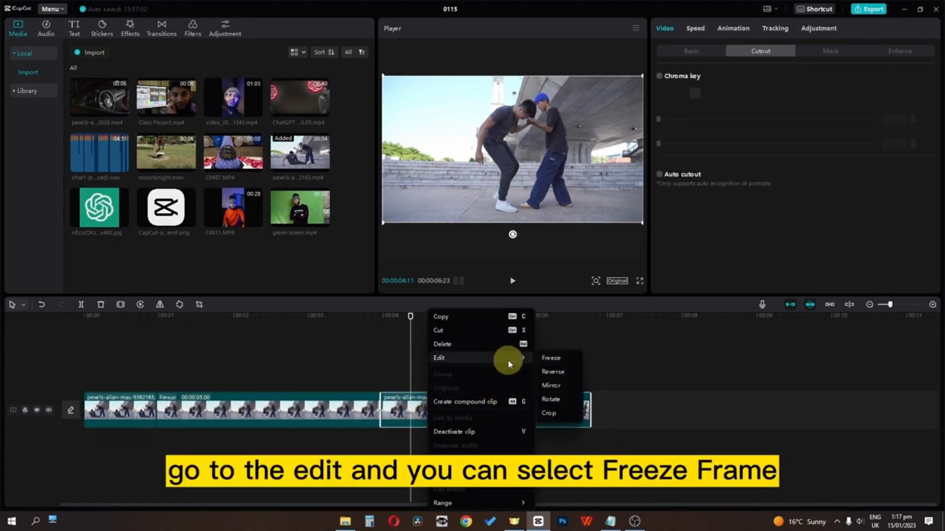
click(551, 360)
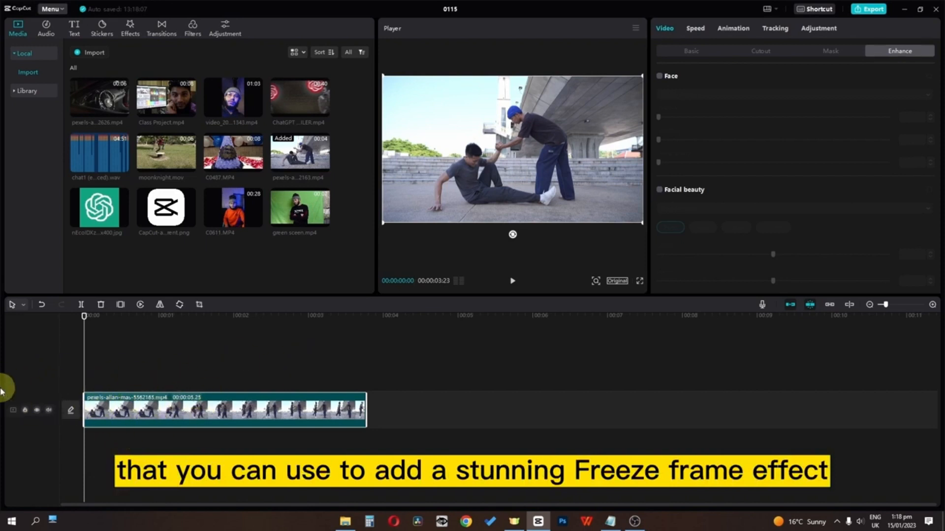
Step: Remove the background of the clip of the two men with auto cutout
click(693, 51)
click(767, 50)
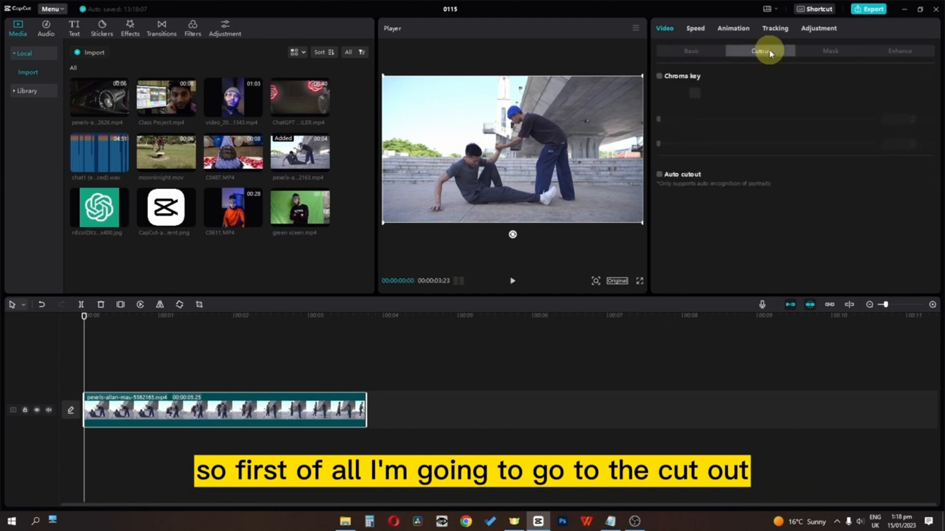
click(659, 174)
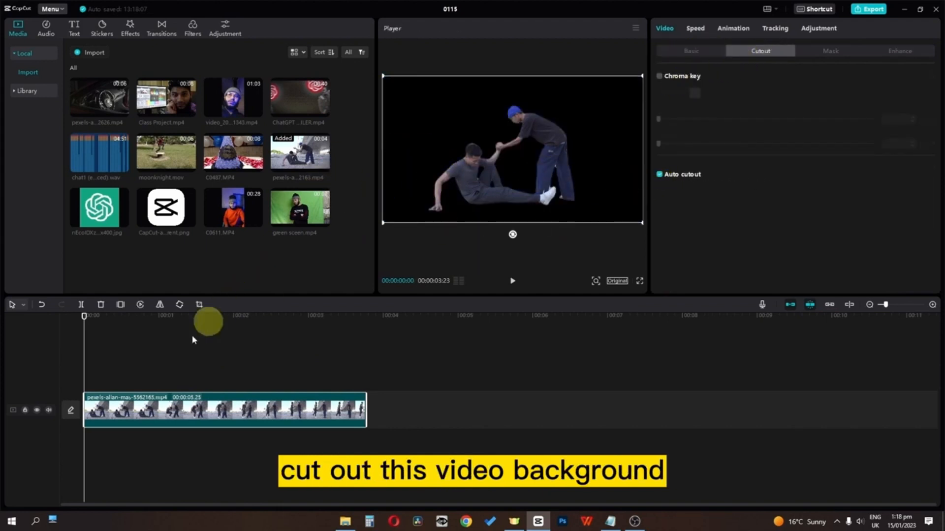
Step: Insert a freeze frame at 00:00:01:16 and place it at the start of the track above, trimming its end to about the cut below
drag(85, 316, 197, 332)
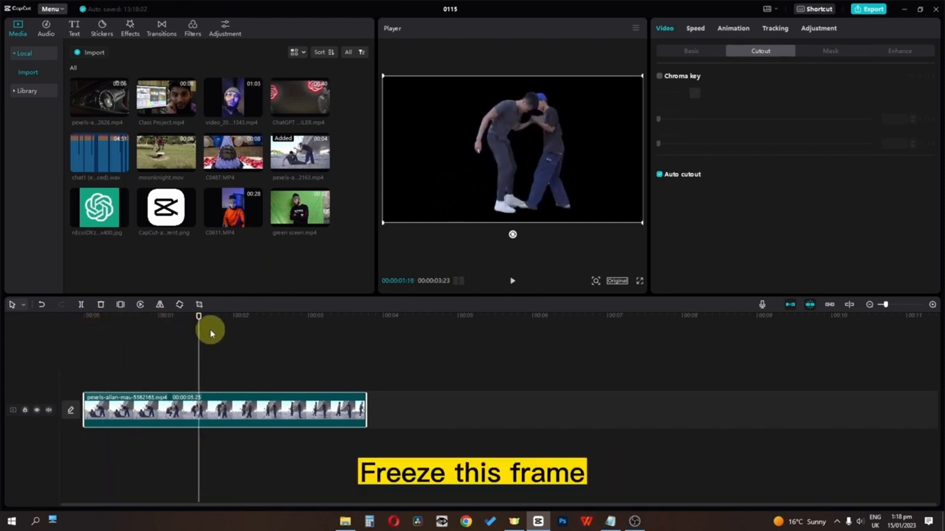
click(122, 305)
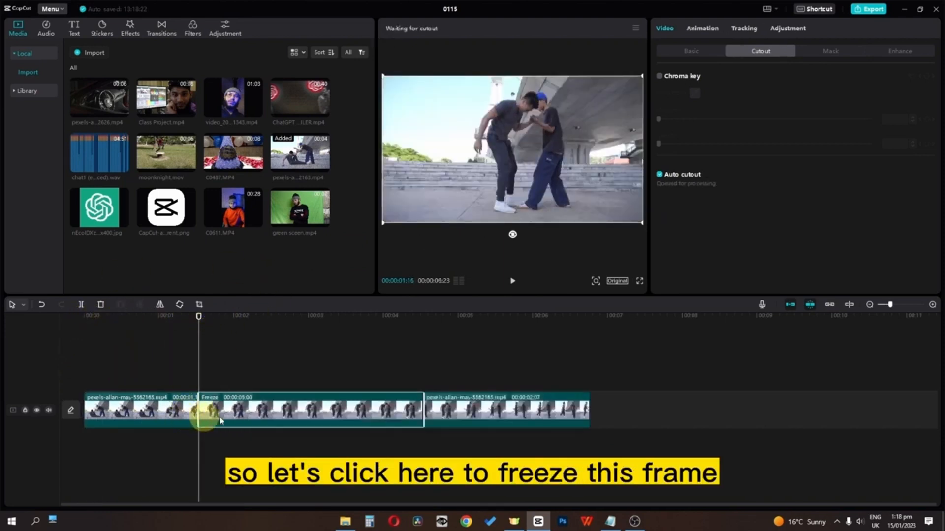
drag(261, 414, 141, 376)
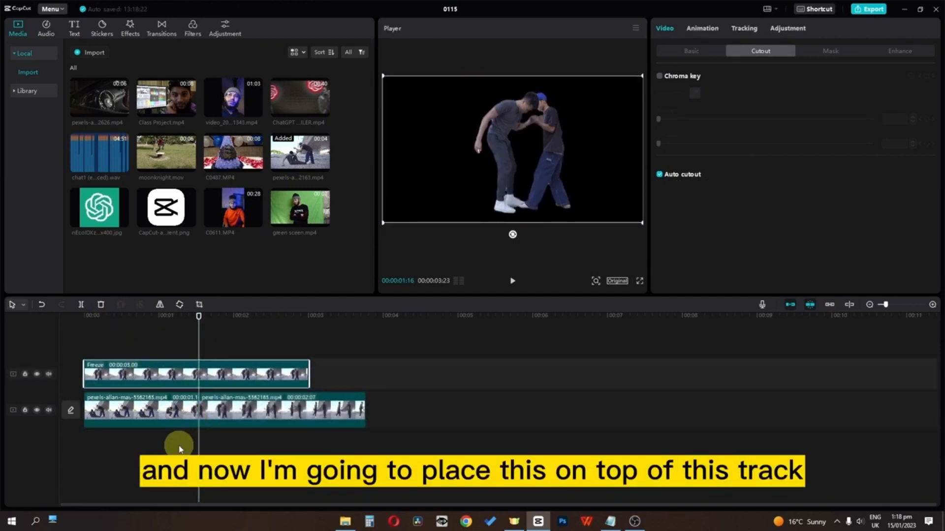
drag(311, 371, 195, 370)
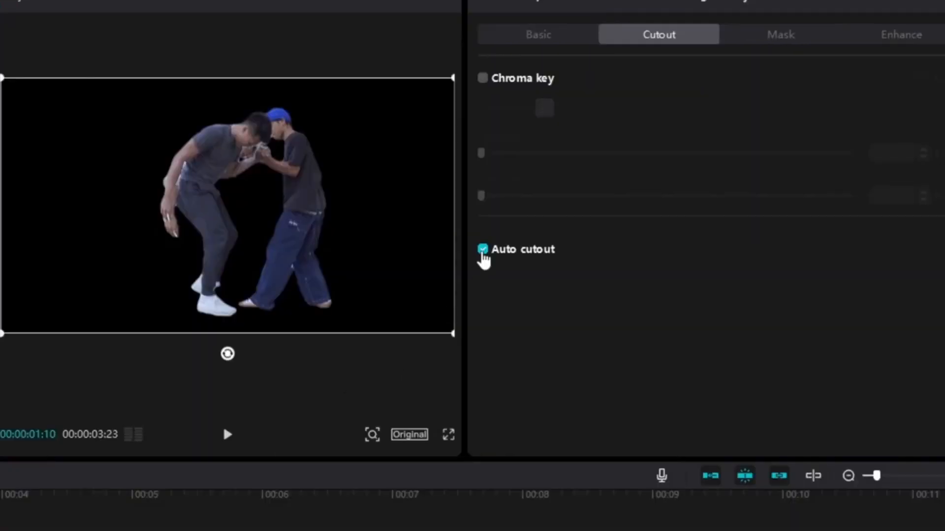
Step: Turn off auto cutout on the underlying video clip and play back the freeze frame effect
click(483, 250)
key(space)
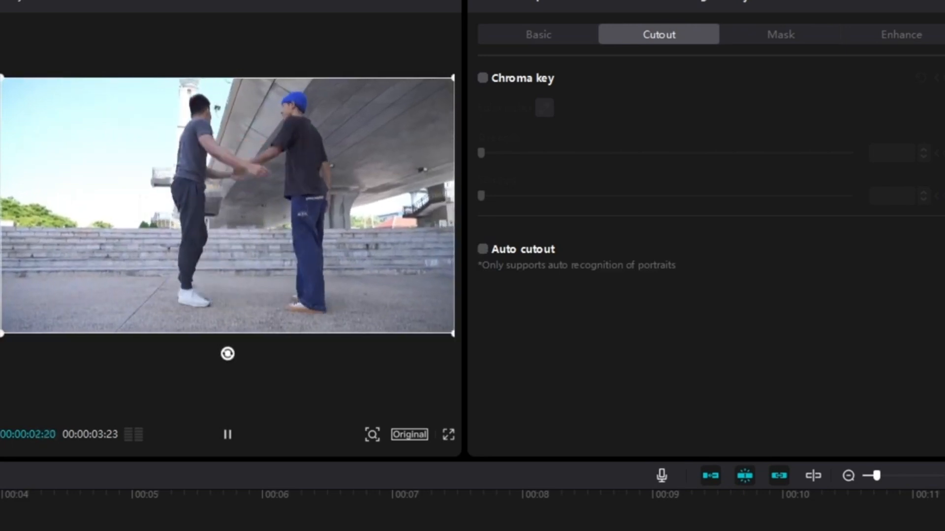
click(228, 434)
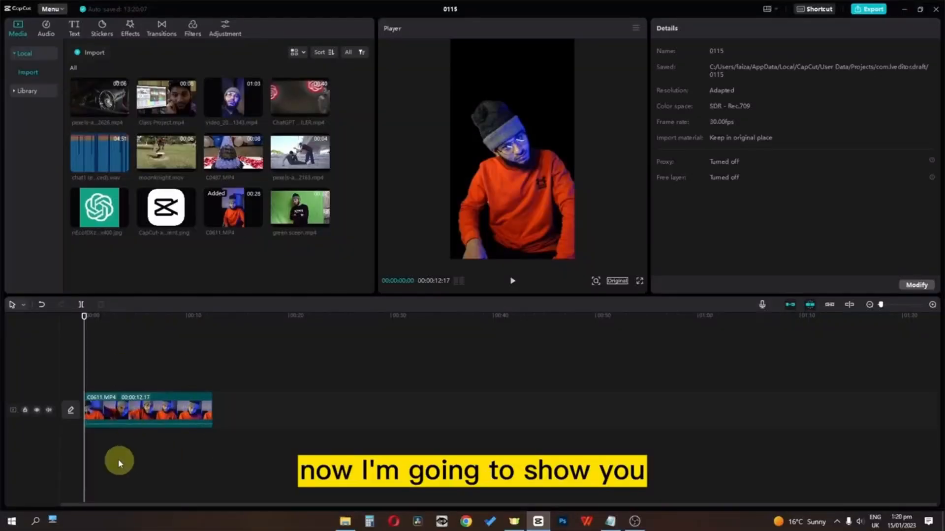
Step: Set the canvas background of clip C0611.MP4 to Blur, trying the stronger blur levels and settling on the weakest one
click(168, 410)
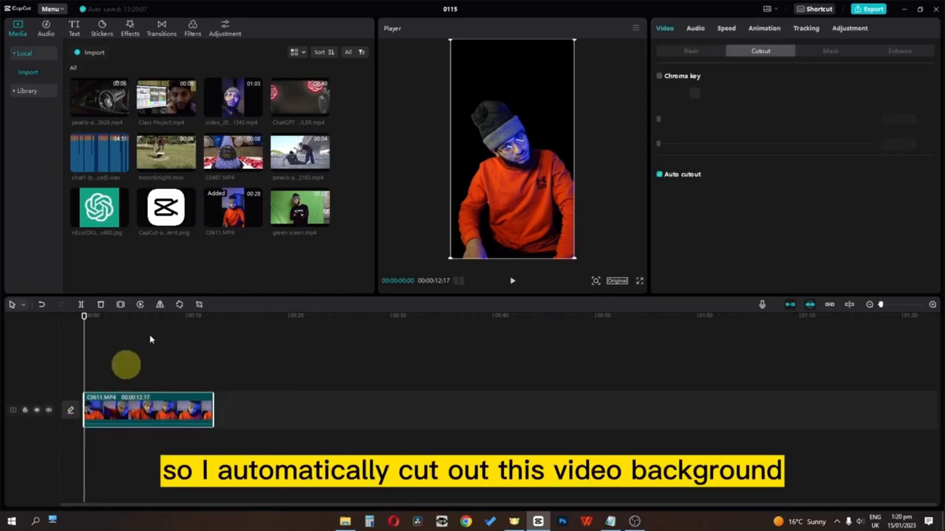
click(672, 55)
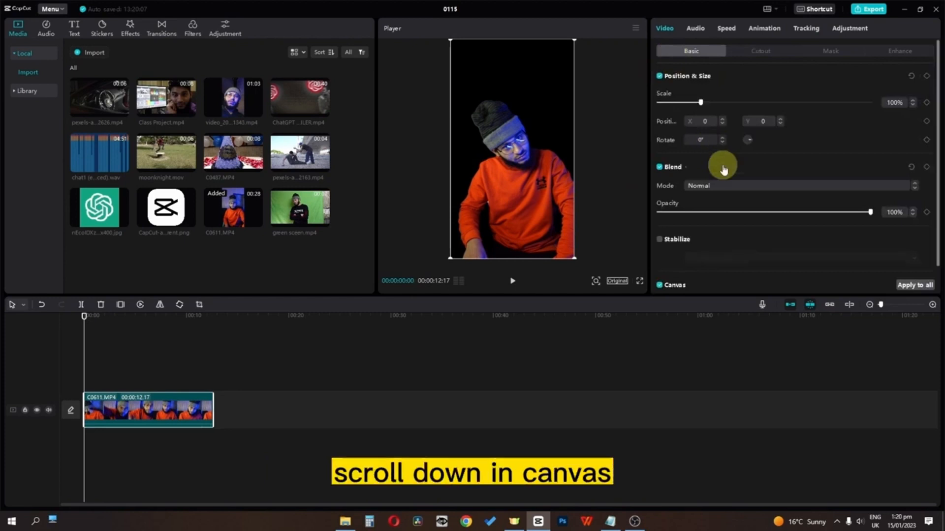
scroll(722, 180, down, 1)
click(675, 276)
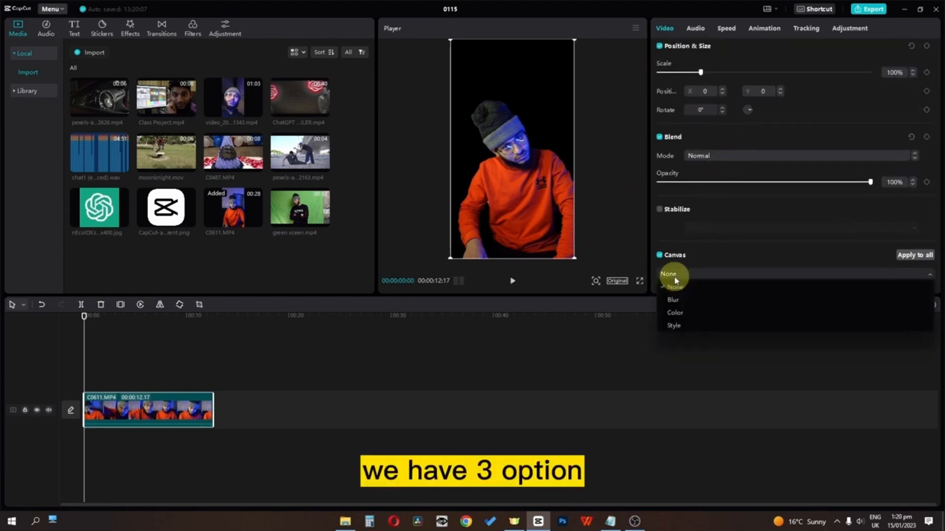
click(679, 301)
scroll(710, 290, down, 1)
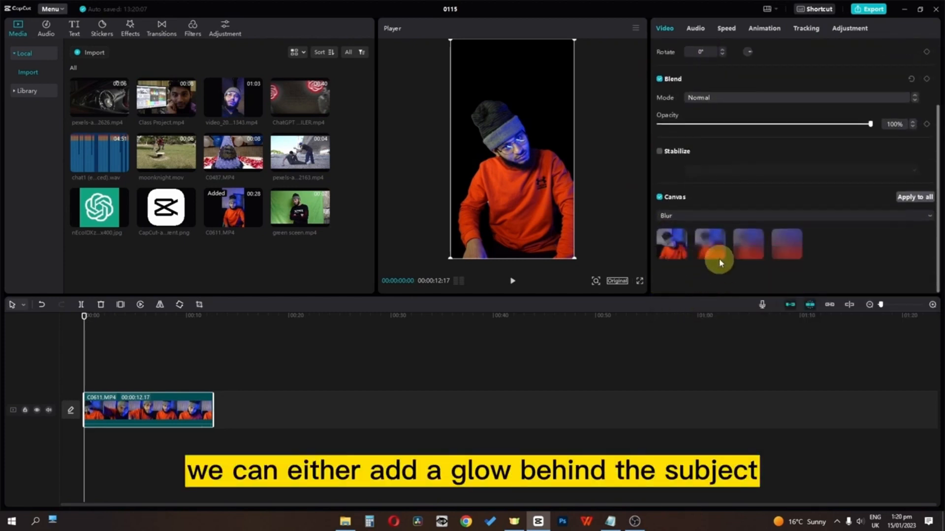
click(720, 255)
click(749, 249)
click(778, 251)
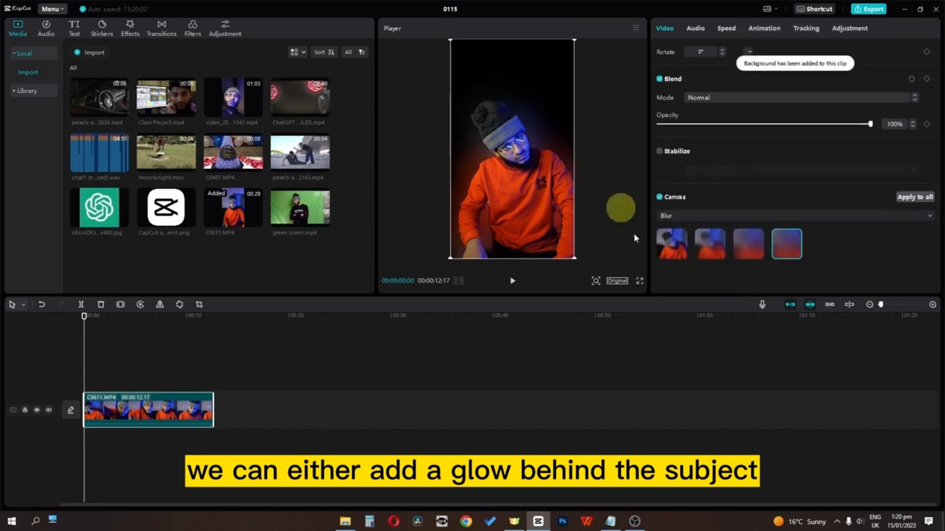
click(666, 252)
Step: Switch the clip's canvas background to Color, trying a brown swatch and picking the cyan one
click(668, 216)
click(677, 259)
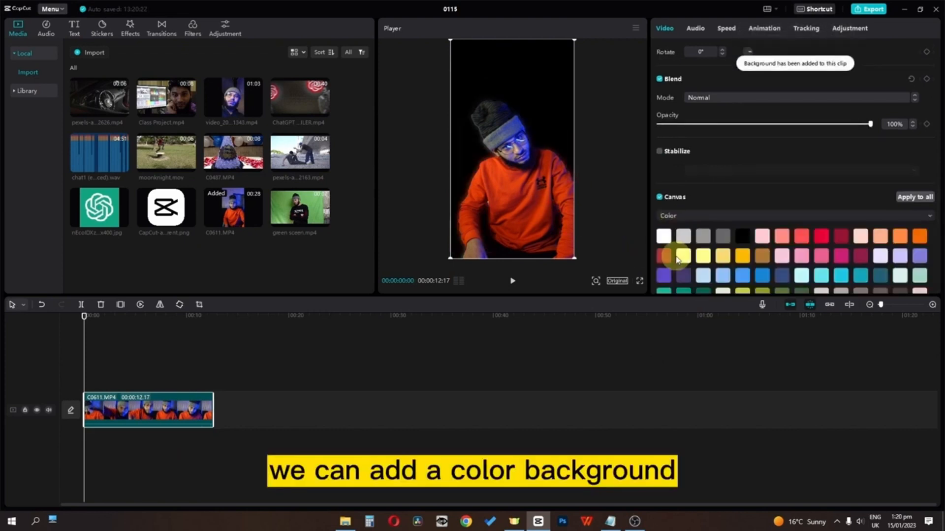
click(704, 257)
click(758, 257)
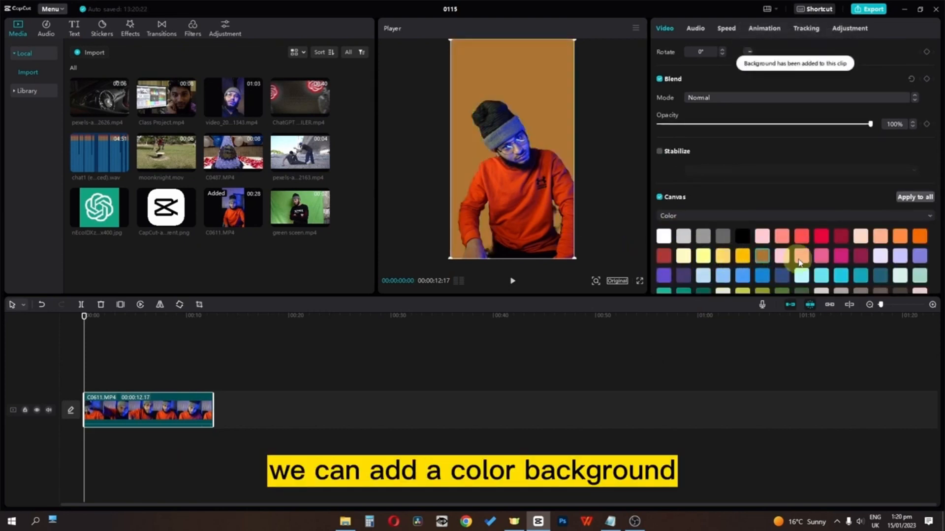
click(841, 279)
Step: Switch the canvas background to Style, trying the dark red diamond pattern and the coral dotted design
click(669, 215)
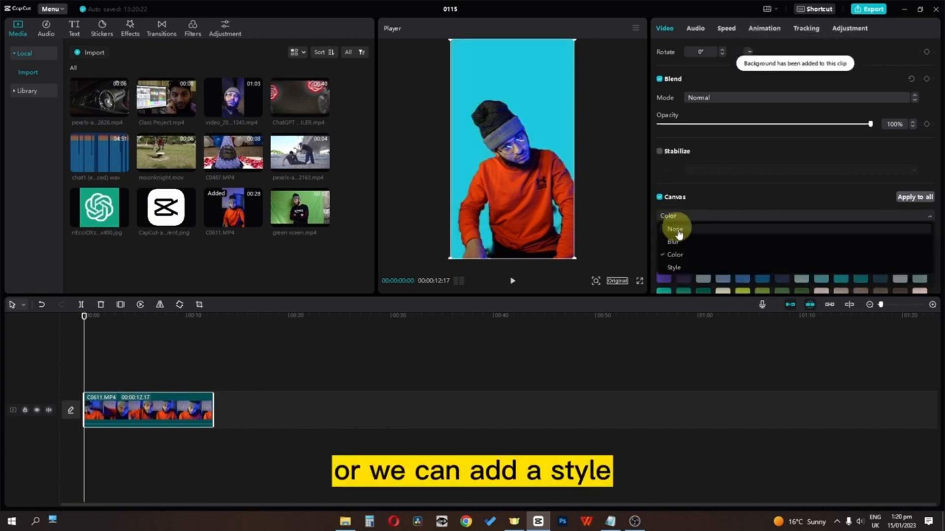
click(678, 268)
scroll(738, 241, down, 1)
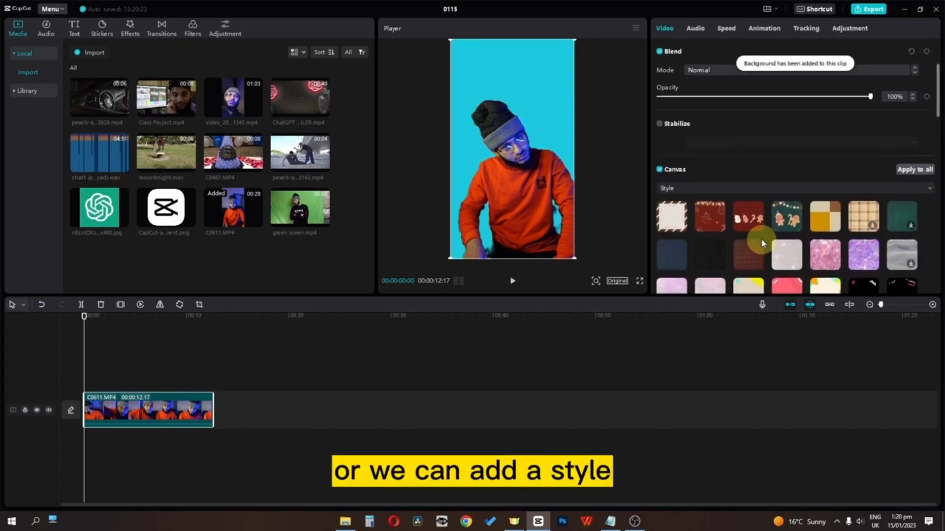
click(757, 223)
click(748, 257)
scroll(749, 258, down, 1)
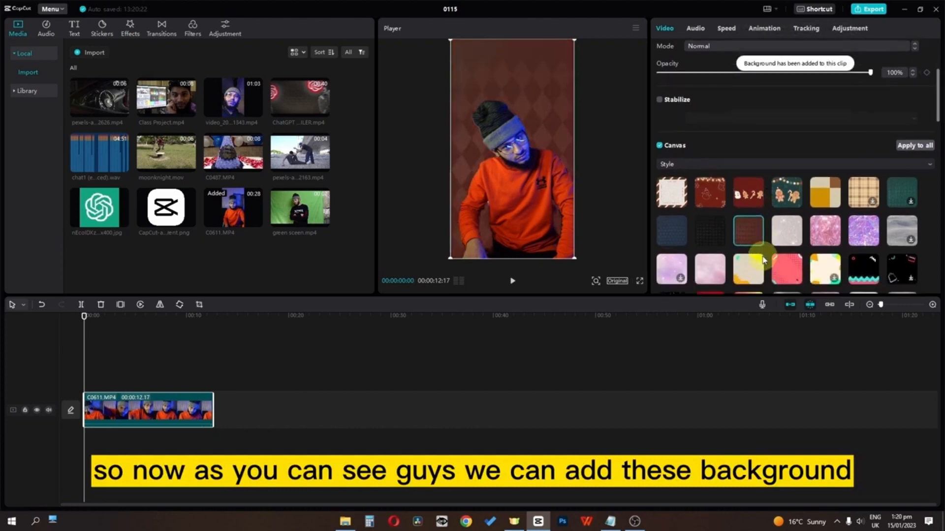
click(777, 264)
Step: Try more canvas style backgrounds further down the list, including the pale pink floral pattern and the fried-egg pattern
scroll(777, 263, down, 5)
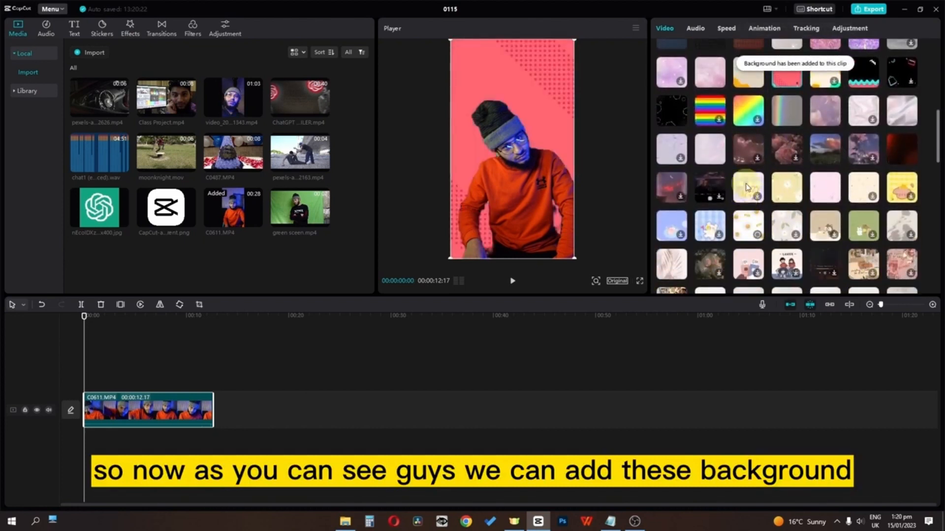
click(748, 187)
click(781, 204)
click(827, 194)
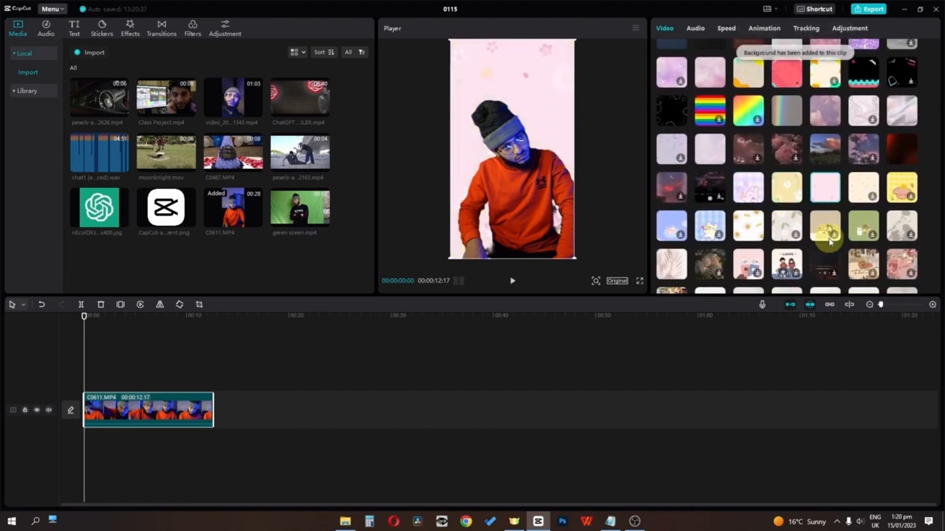
click(828, 234)
click(742, 234)
scroll(742, 235, down, 1)
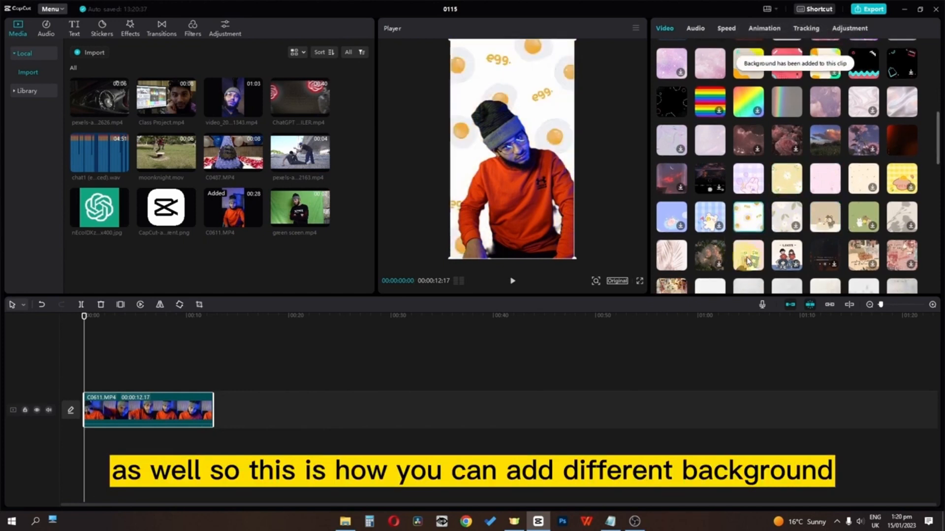
Step: Try the palm-shadow canvas style, apply the beige cartoon shelf style behind the subject and play the clip back
click(715, 261)
click(671, 255)
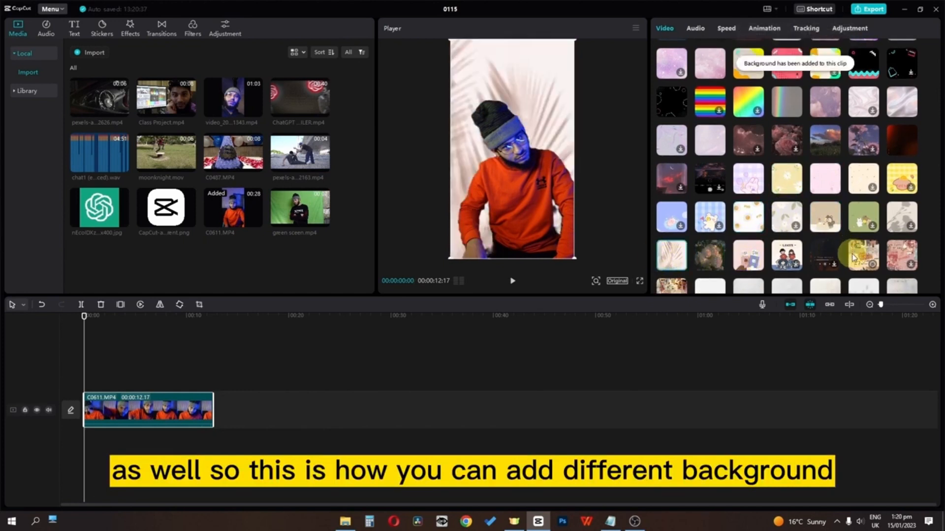
click(825, 258)
click(825, 219)
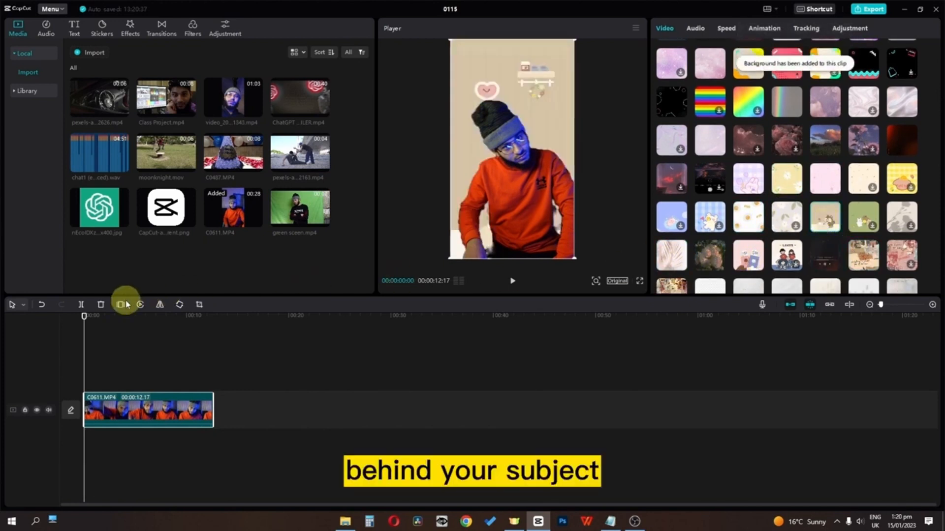
key(space)
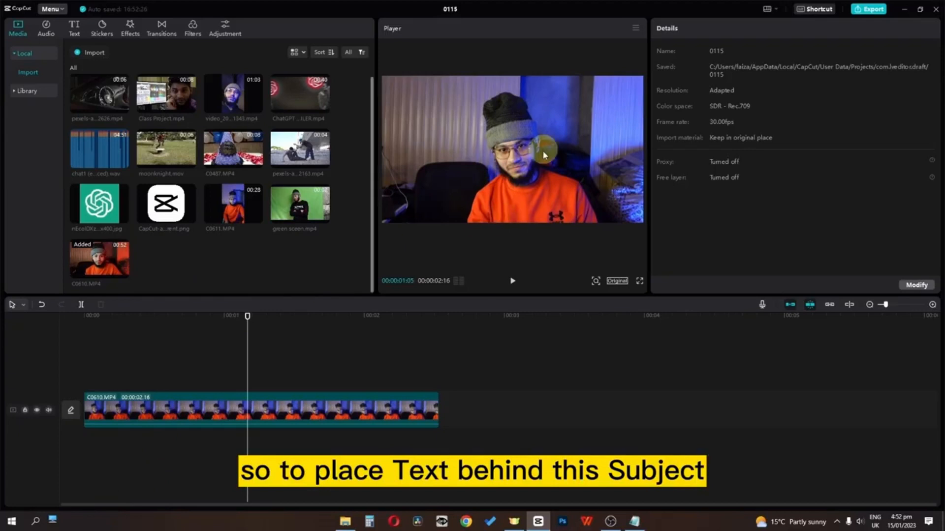
Step: Duplicate clip C0610.MP4 onto a track above and align the copy with the start of the original
click(125, 415)
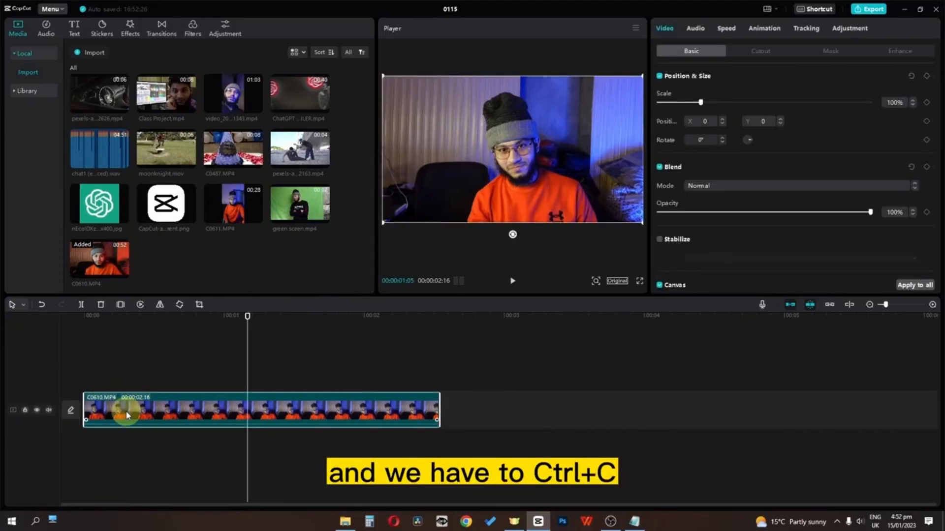
key(ctrl+v)
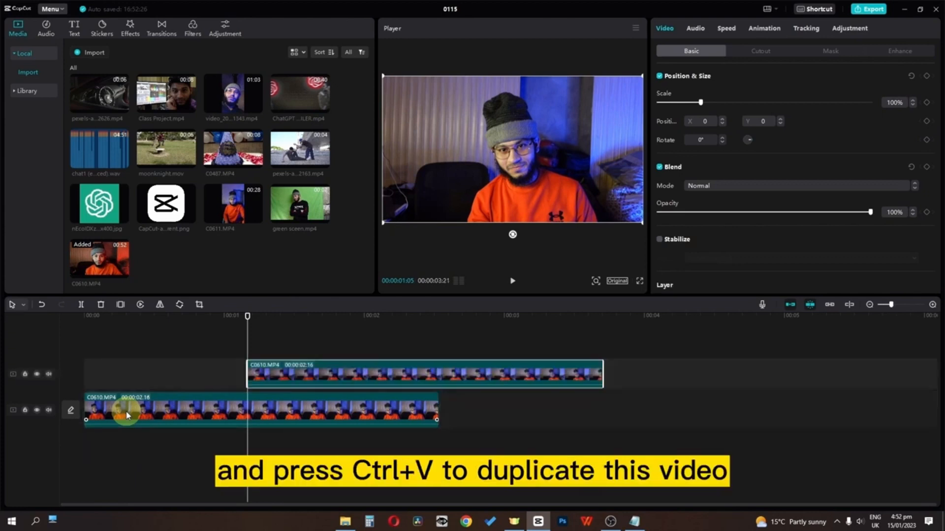
drag(292, 371, 191, 370)
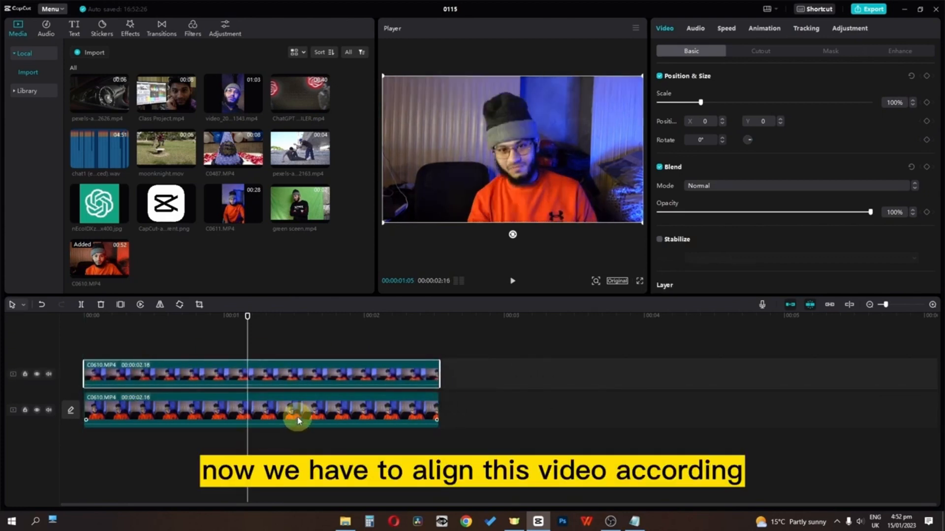
Step: Remove the upper clip's background with auto cutout and check it by briefly hiding the original clip's track
click(131, 376)
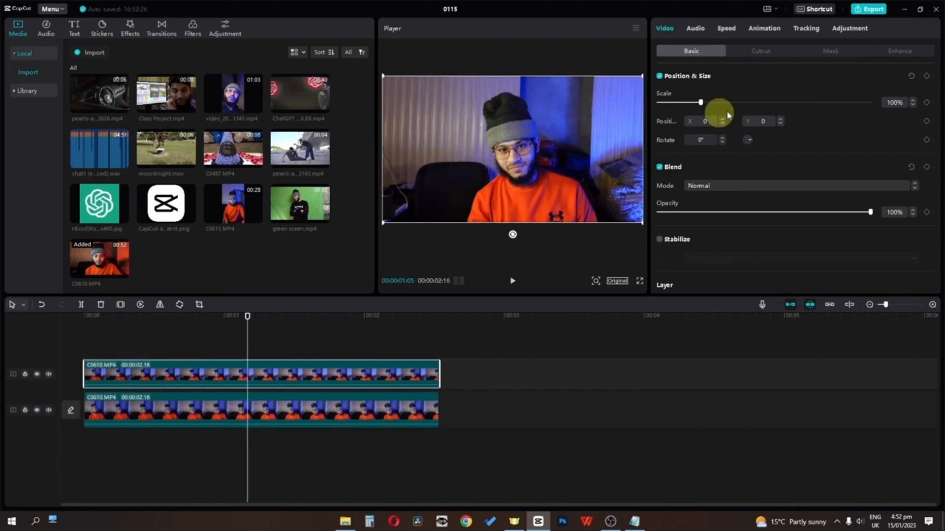
click(744, 54)
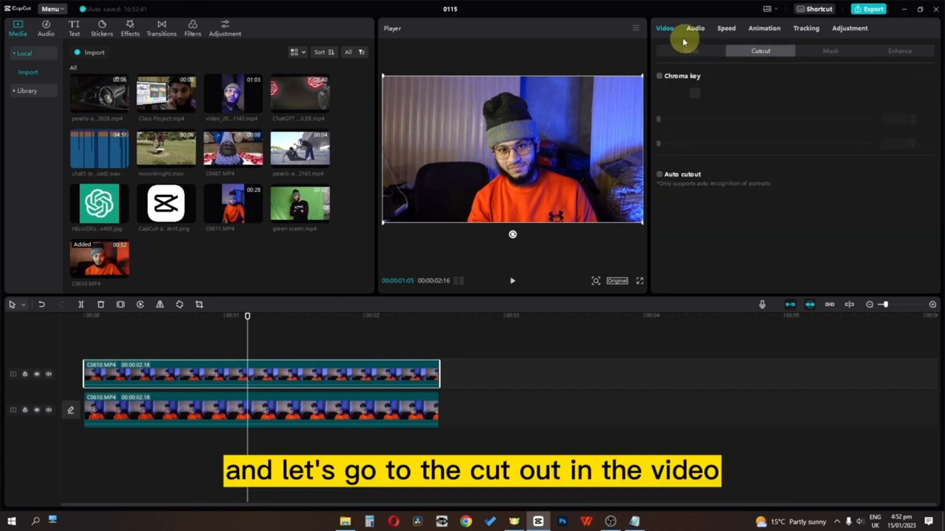
click(660, 175)
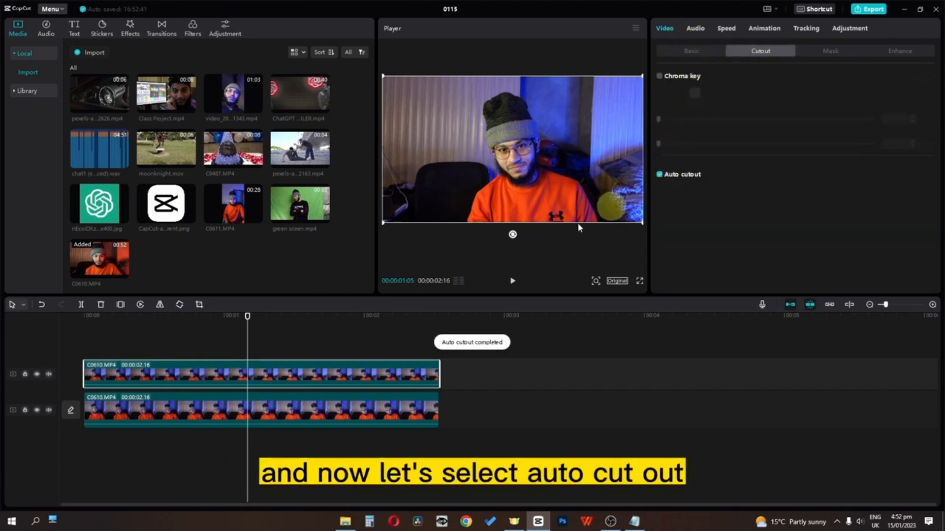
click(38, 411)
click(38, 410)
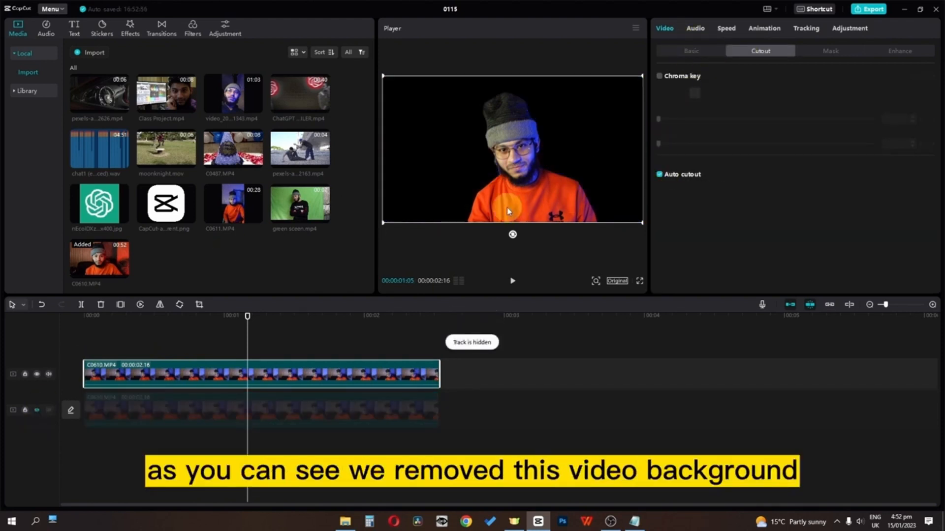
click(37, 410)
Step: Add a default text clip at the playhead and change its wording to TEXT EFFECT on two lines
click(75, 26)
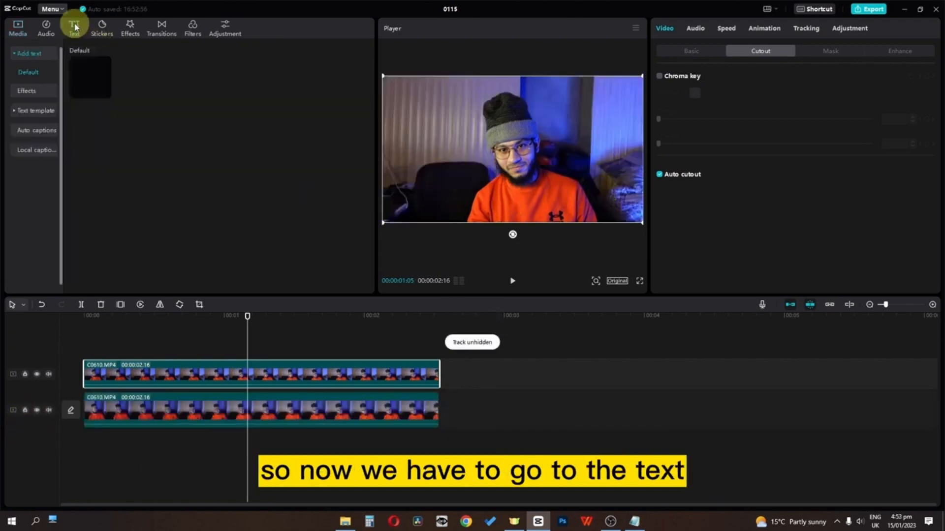
click(105, 93)
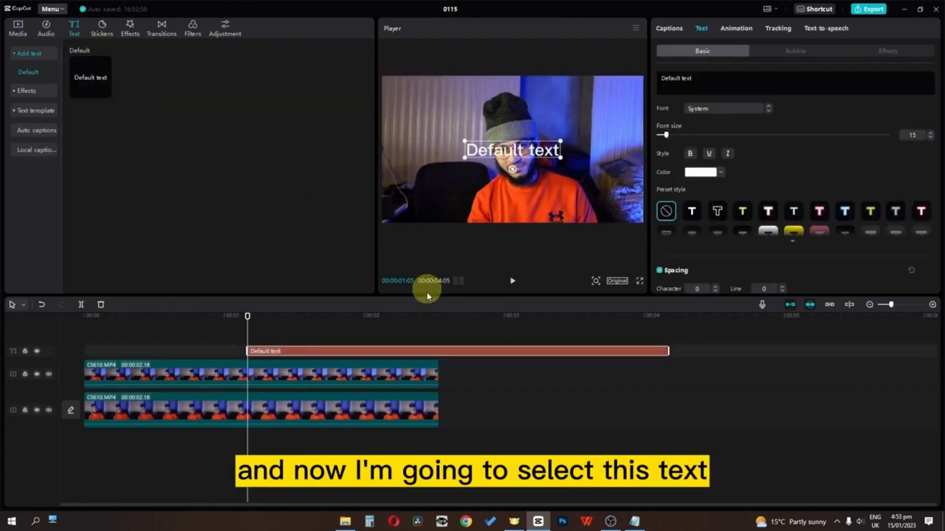
double_click(725, 79)
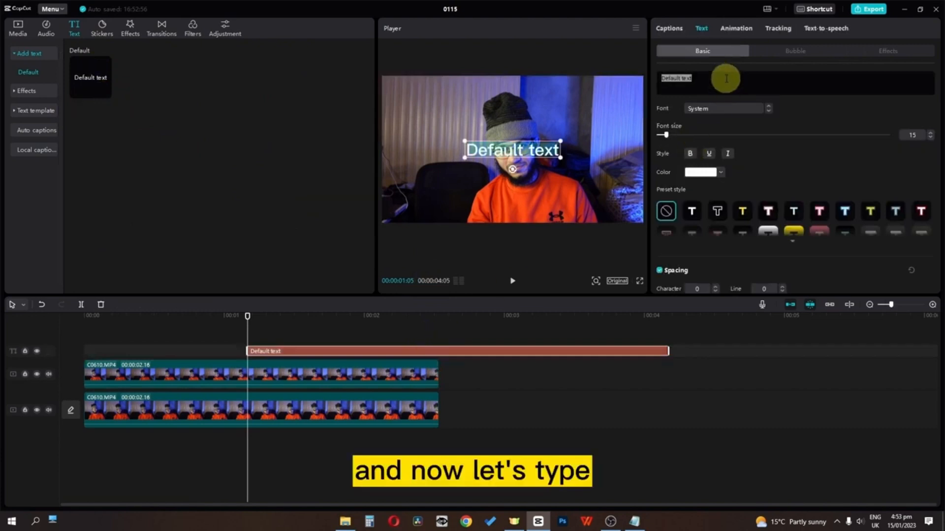
text(TEXT)
key(Return)
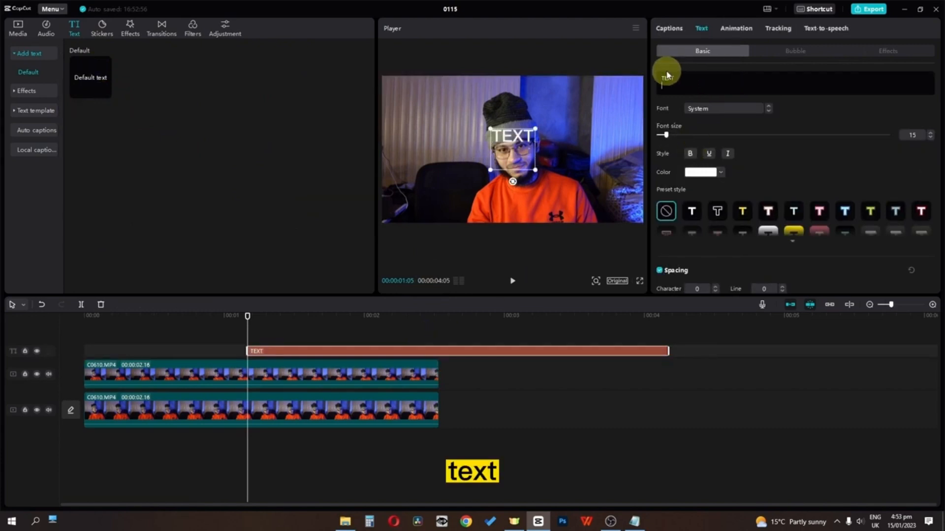
text(EFFECT)
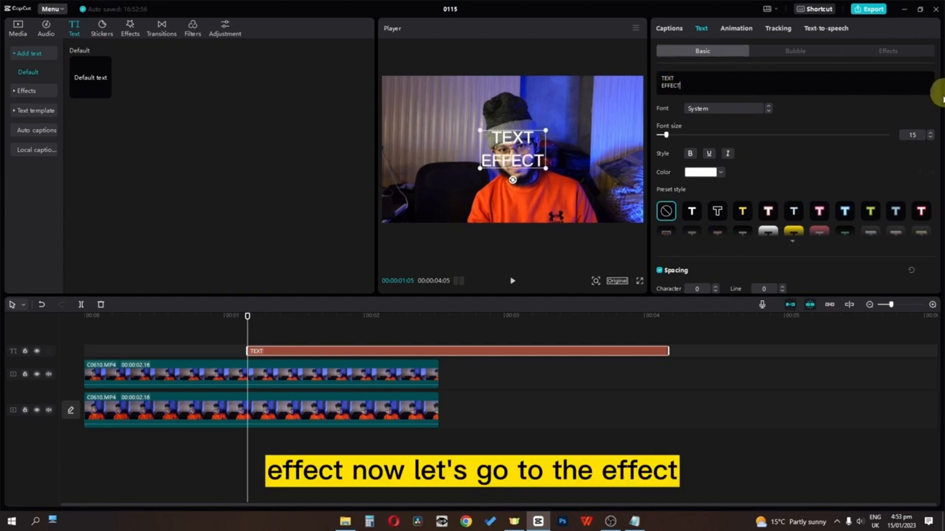
Step: Apply the purple-blue neon text effect and enlarge the text to span most of the frame's height above the chest
click(893, 56)
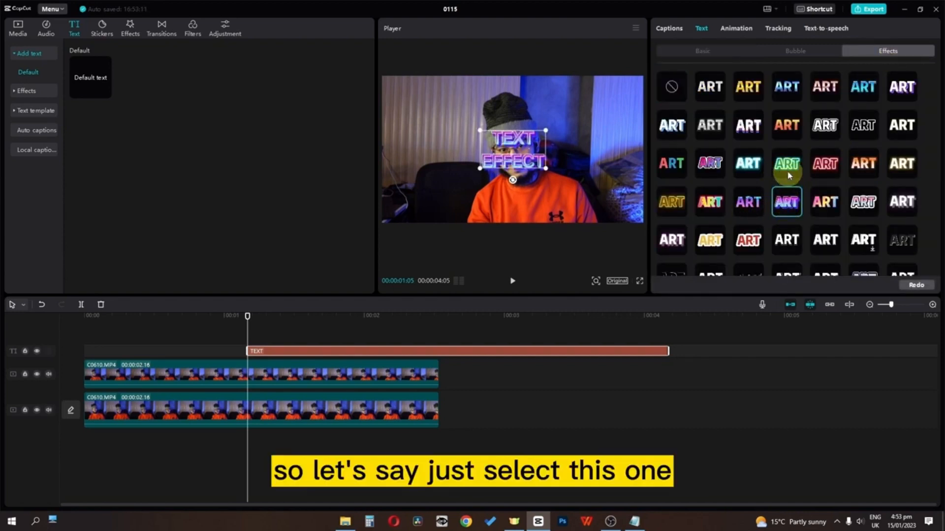
click(787, 177)
click(786, 202)
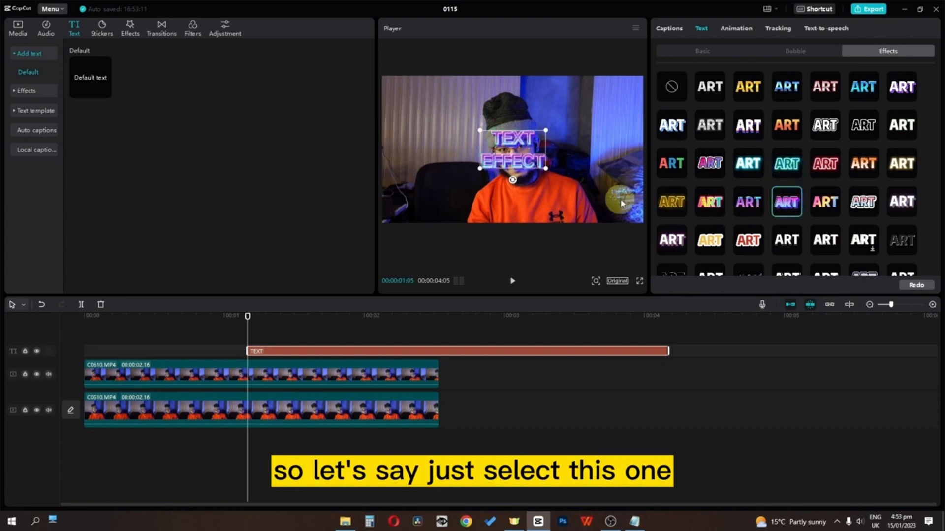
mouse_move(546, 171)
mouse_down()
mouse_move(608, 202)
mouse_move(561, 163)
mouse_up()
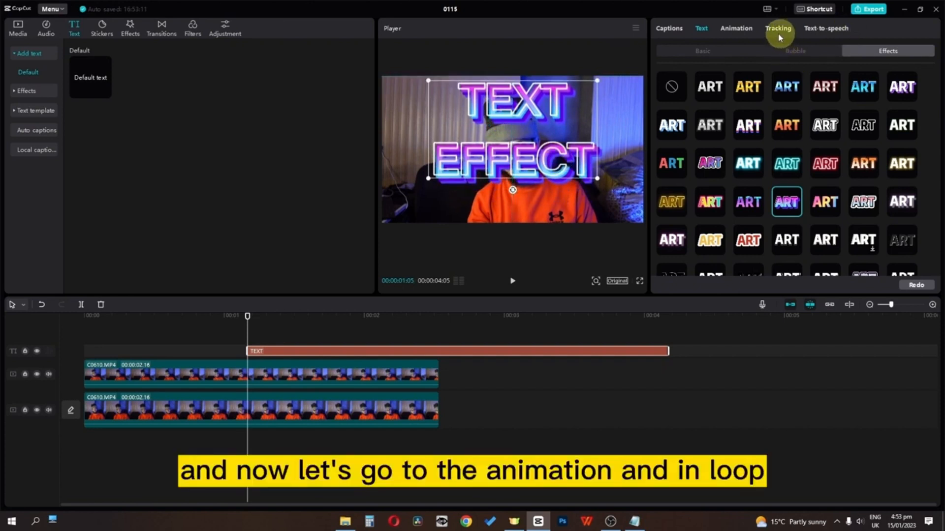
Step: Try the Swing and Shake 1 loop animations on the text and apply the Jump loop animation
click(741, 28)
click(872, 50)
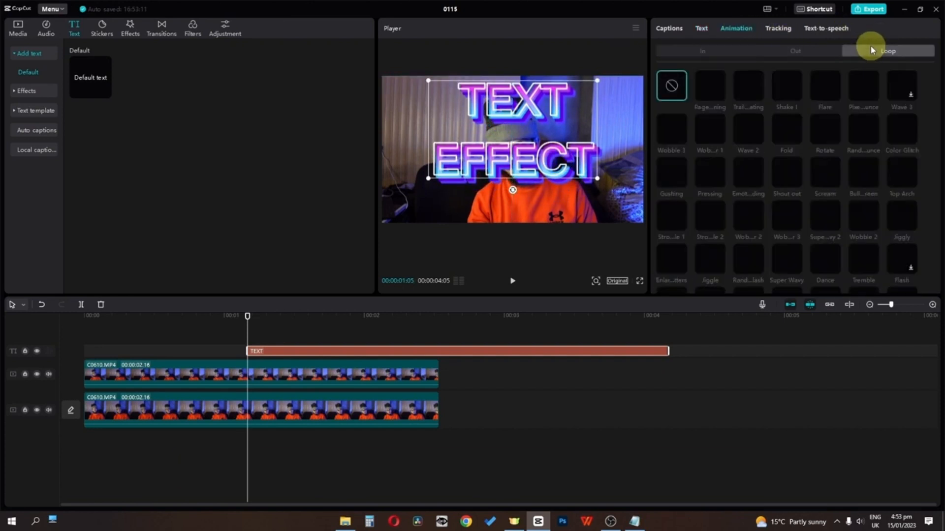
scroll(732, 204, down, 3)
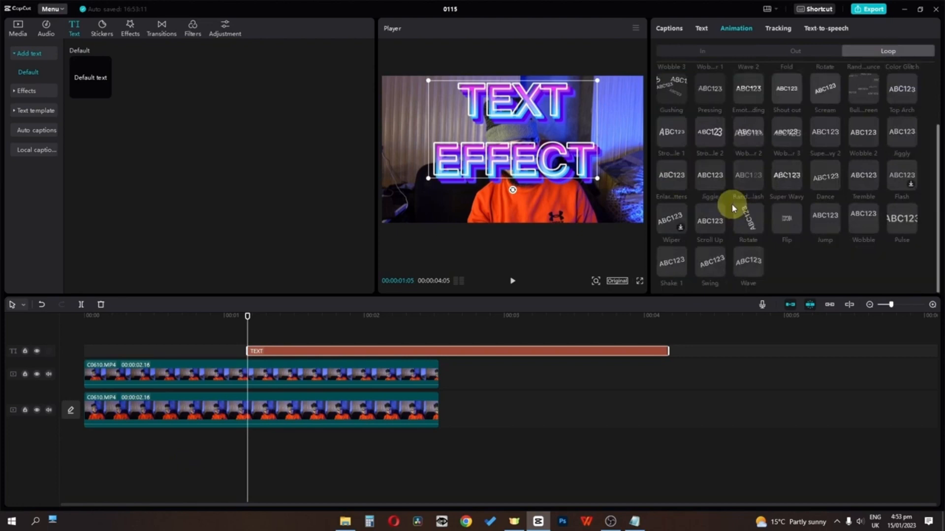
click(736, 268)
click(671, 264)
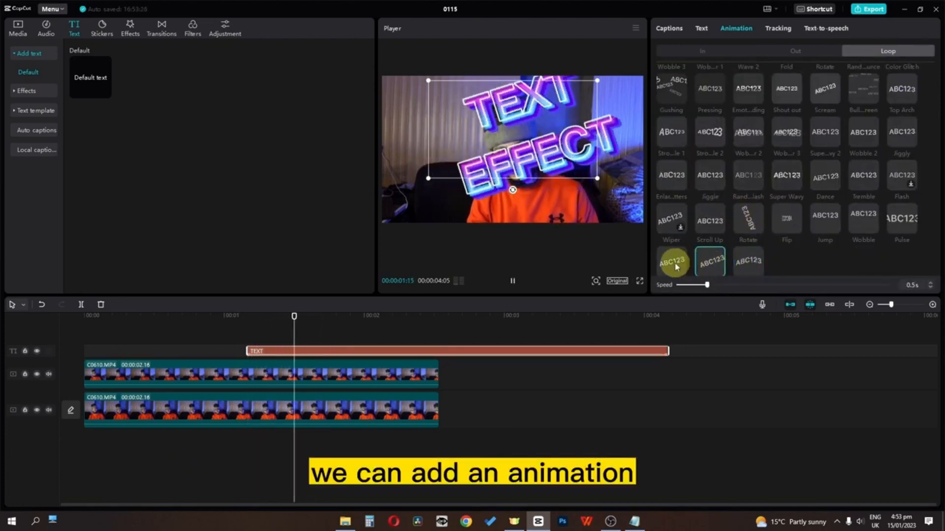
click(814, 216)
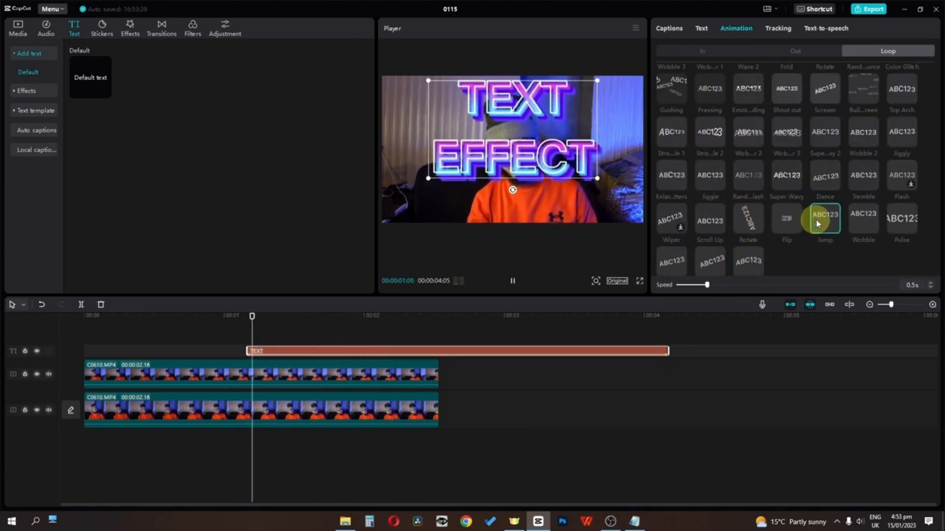
Step: Try the Pulse, Flip and Scroll Up loop animations on the text and apply the Random Flash loop
click(898, 220)
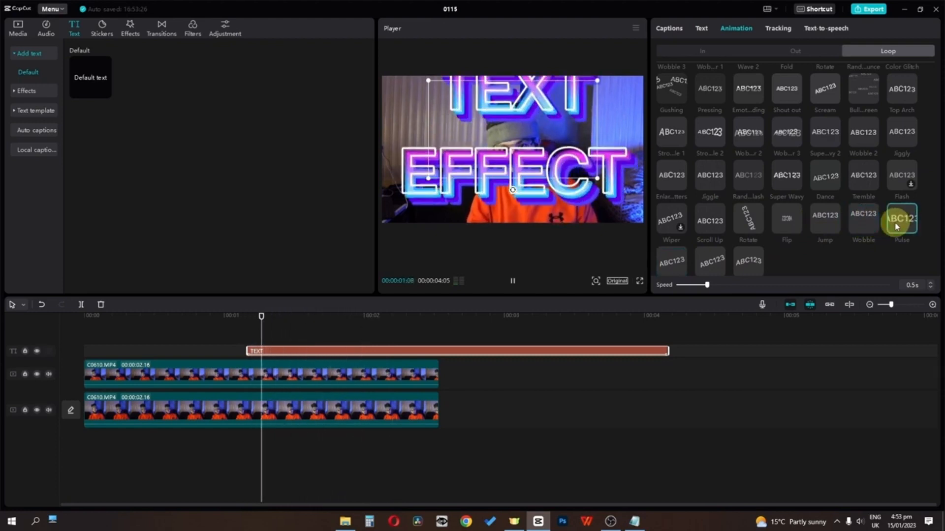
click(791, 223)
click(713, 221)
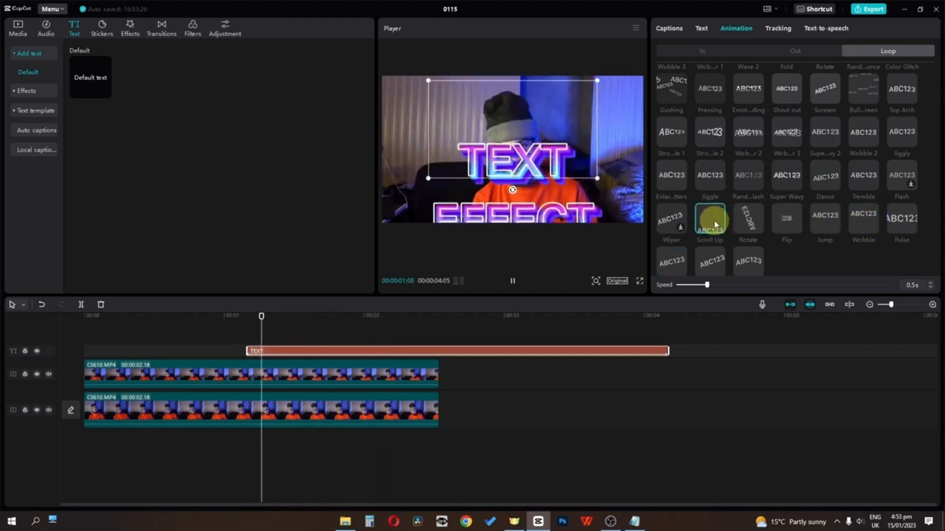
scroll(728, 217, up, 1)
click(746, 216)
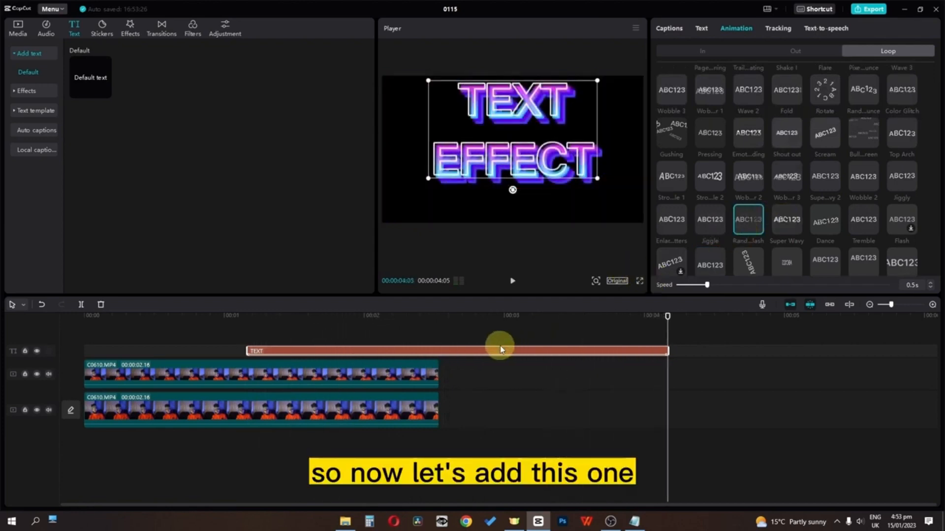
Step: Move the text clip to the start of the timeline and trim its end to match the video clips at 00:00:02:16
drag(485, 350, 308, 351)
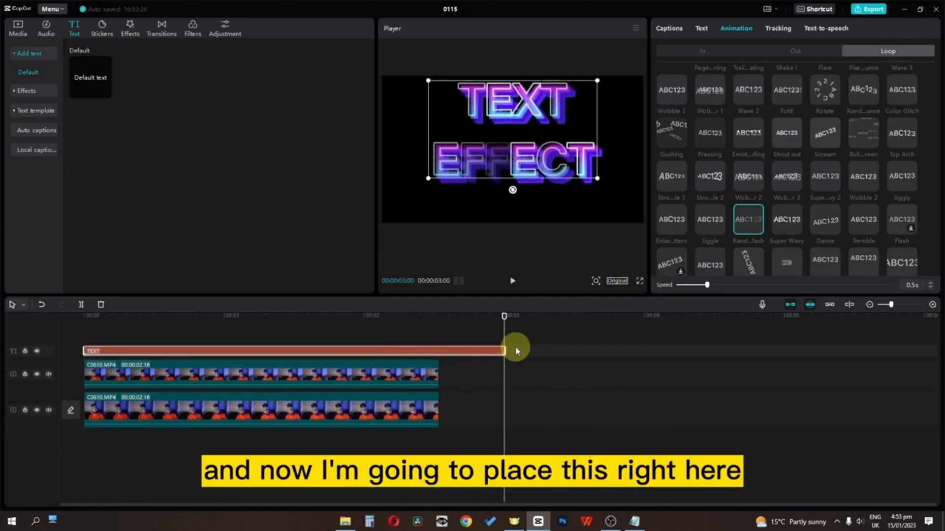
drag(504, 350, 438, 350)
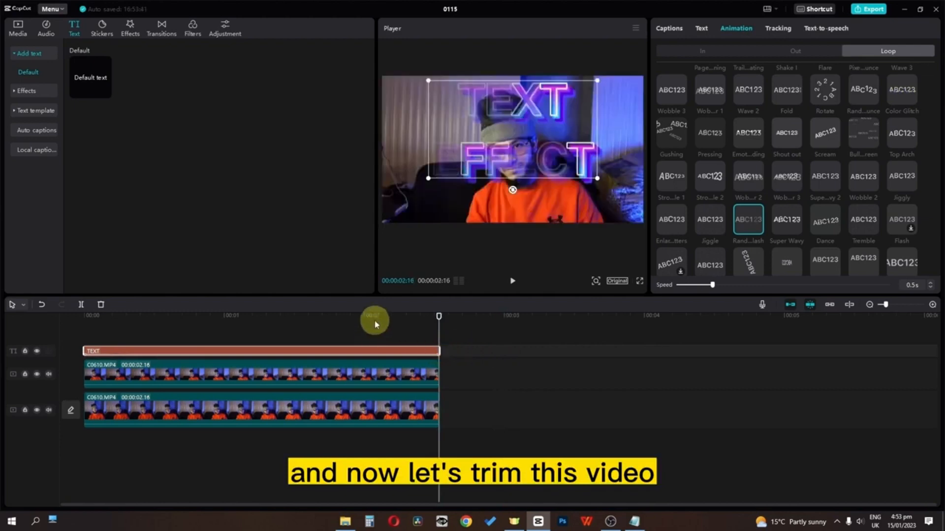
click(374, 325)
Step: Combine the text clip and the lower video clip into a compound clip and play the text-behind-subject result
click(207, 352)
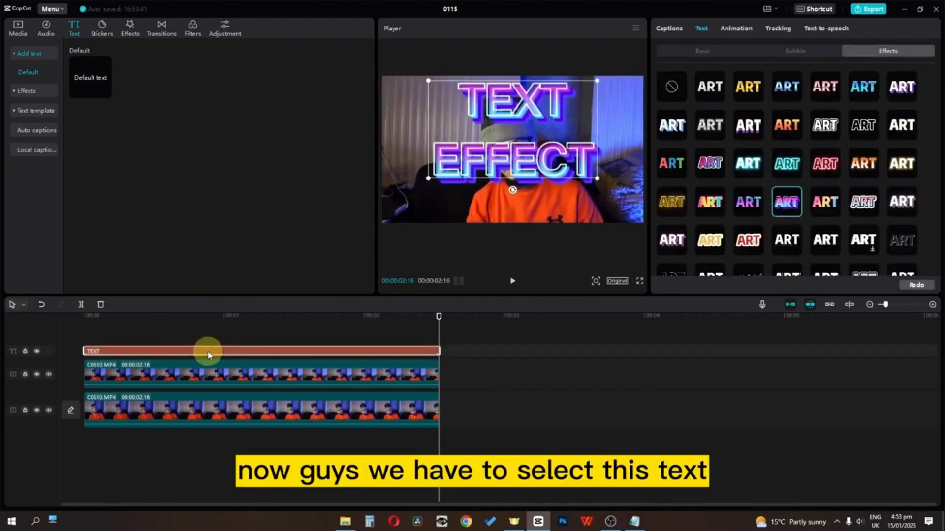
ctrl+click(241, 410)
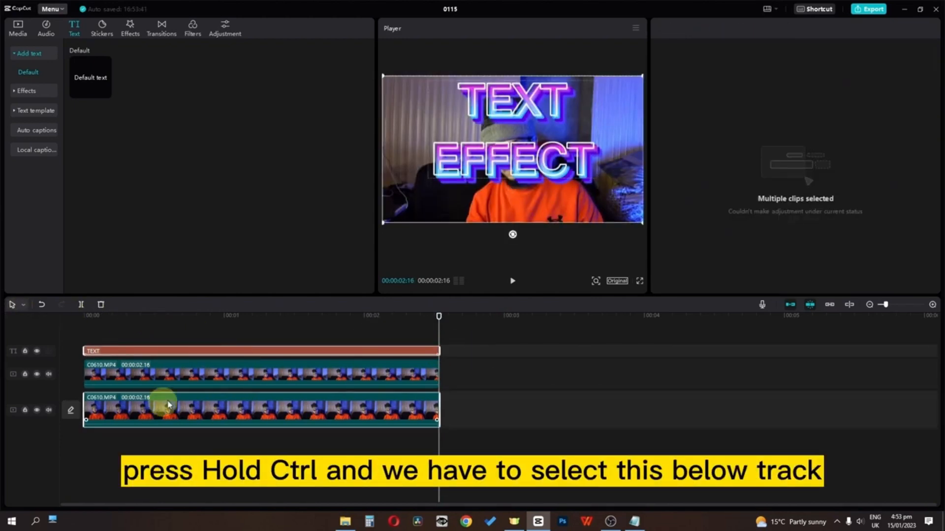
right_click(165, 415)
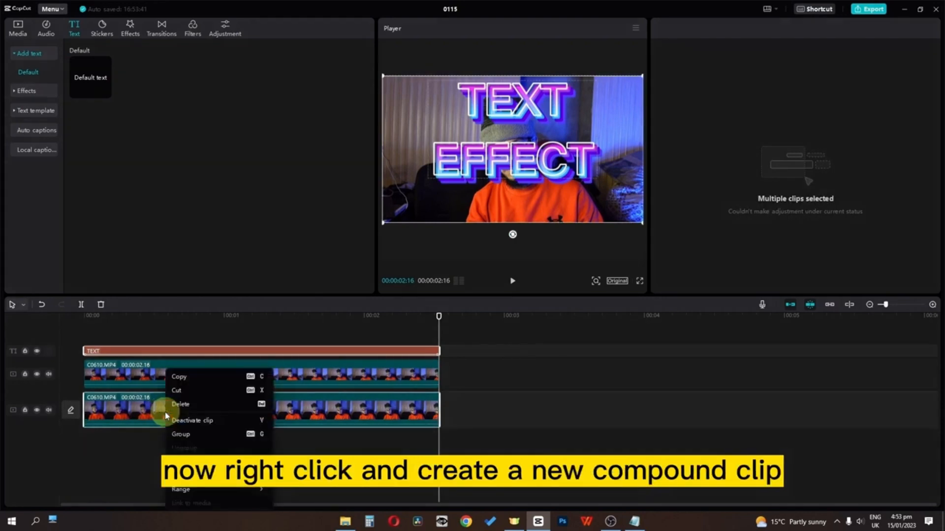
click(222, 461)
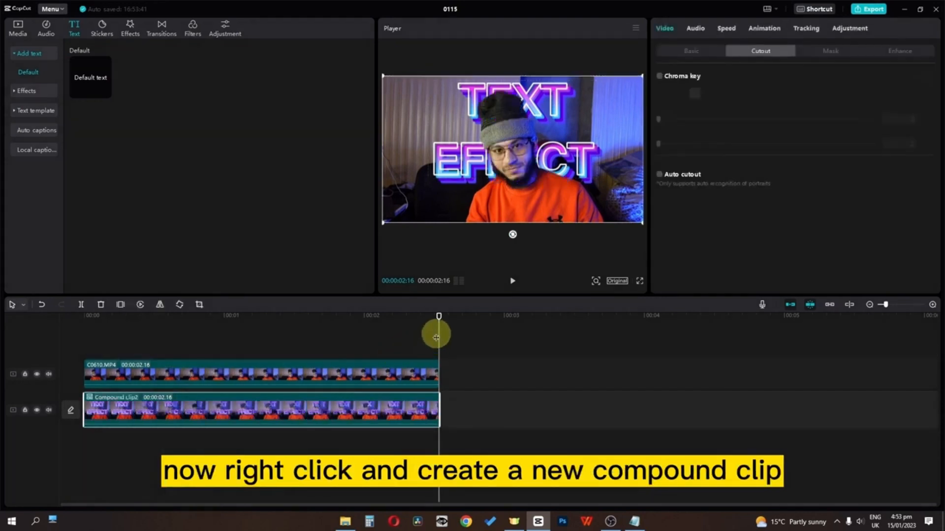
key(space)
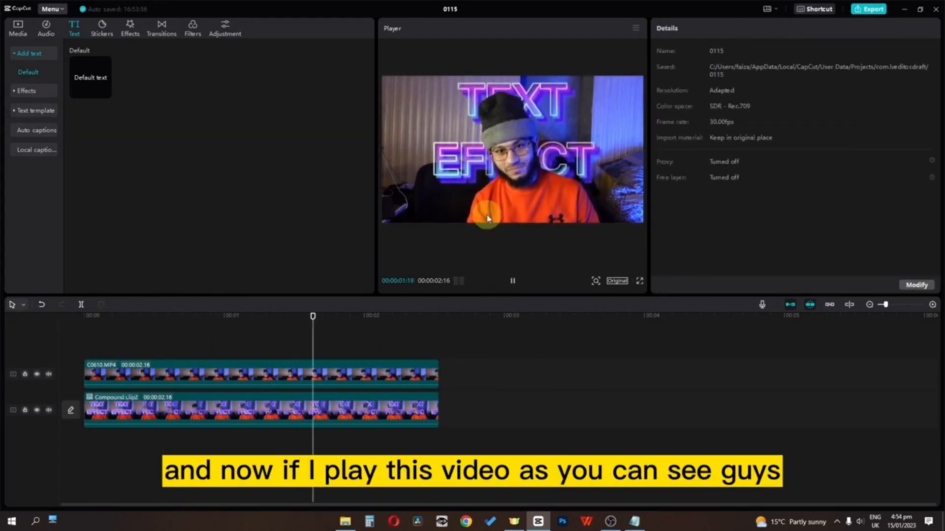
key(space)
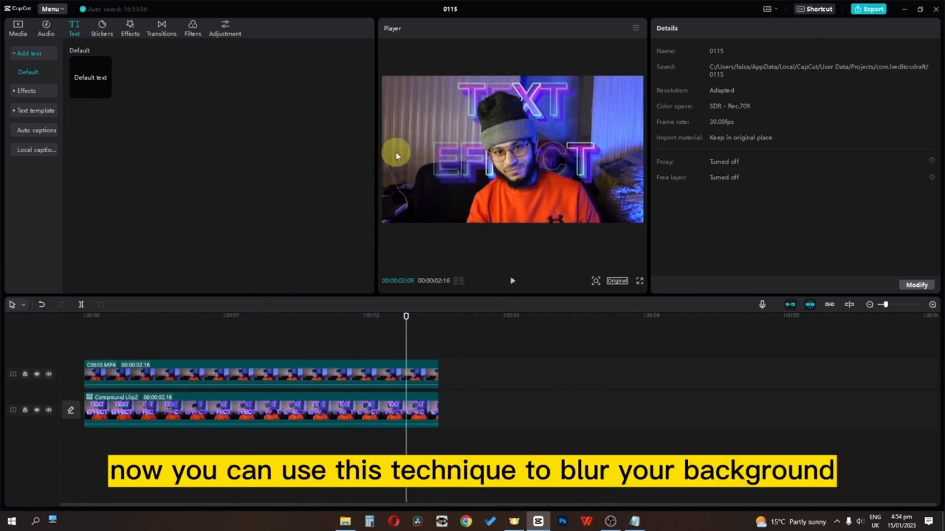
Step: Undo the compound clip on the lower track and delete the separated text clip
right_click(191, 425)
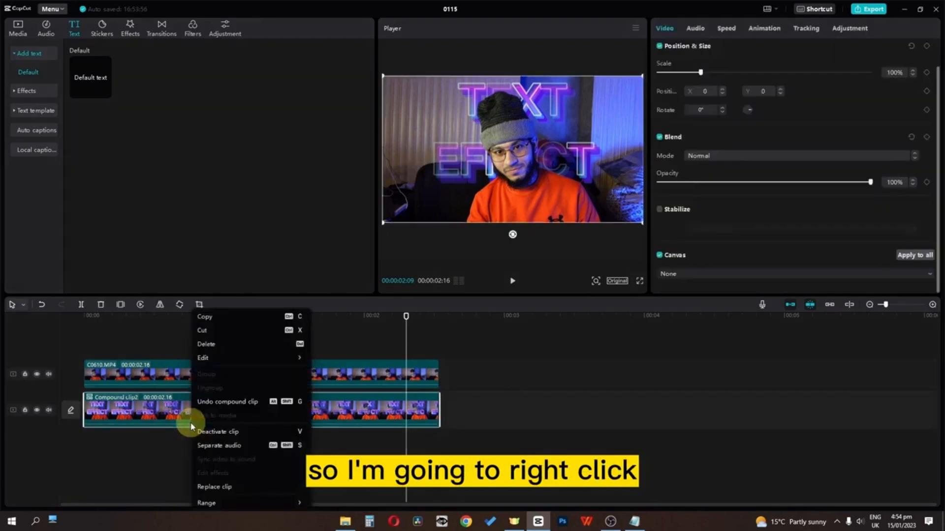
click(210, 402)
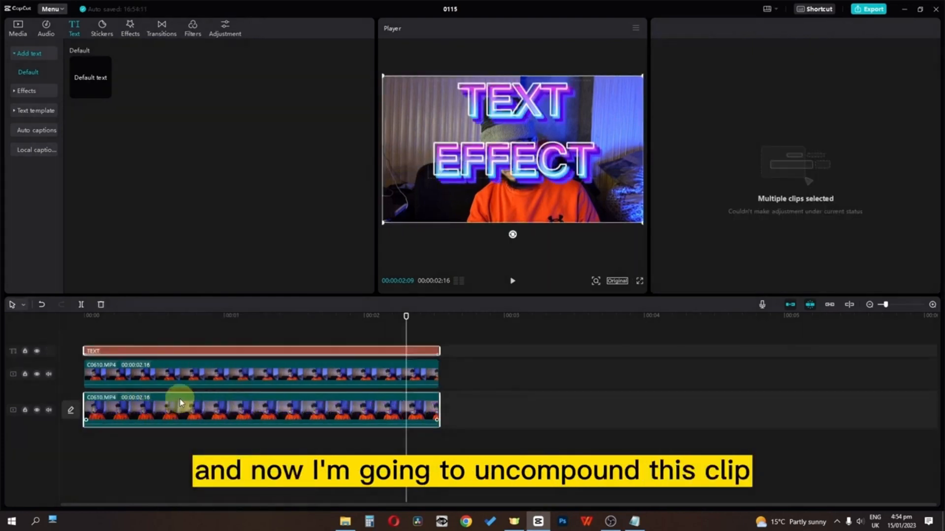
click(206, 351)
key(Delete)
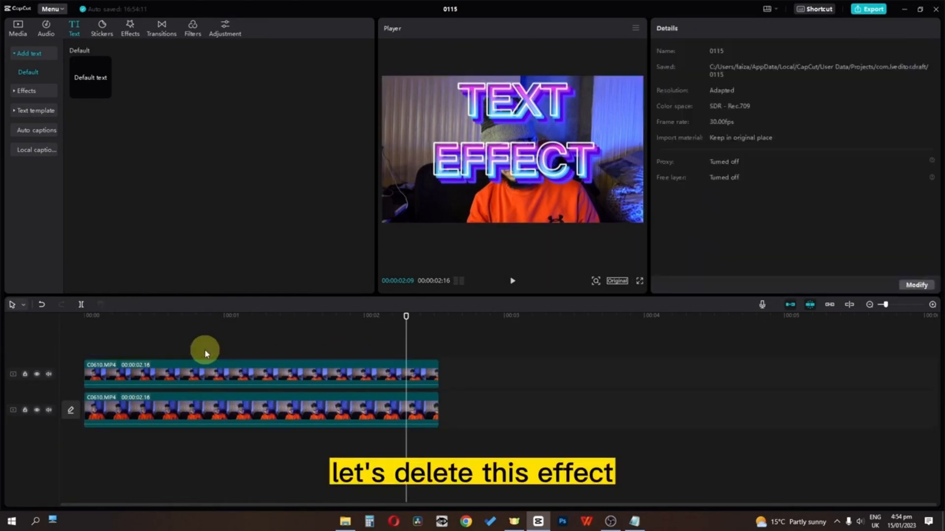
Step: Add the Blur effect from the Basic video effects above the clips and set its blur amount to 20
click(130, 27)
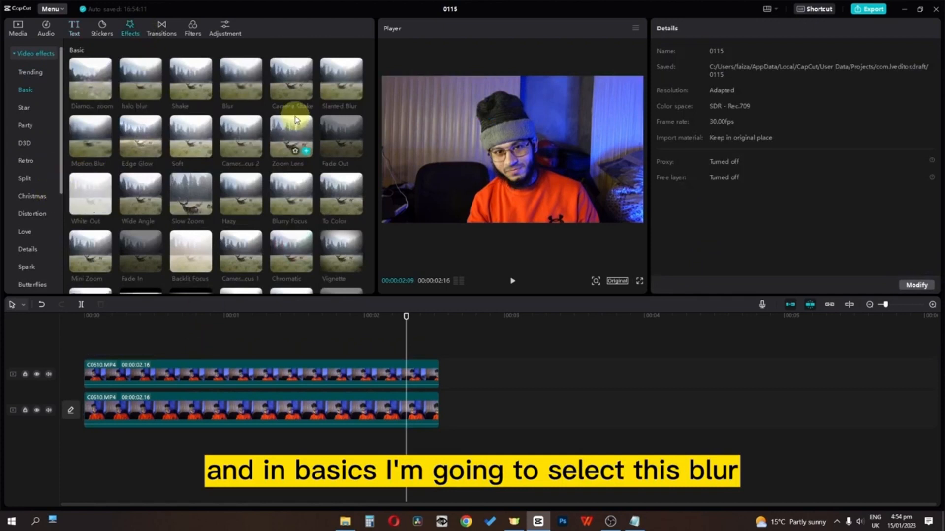
click(254, 93)
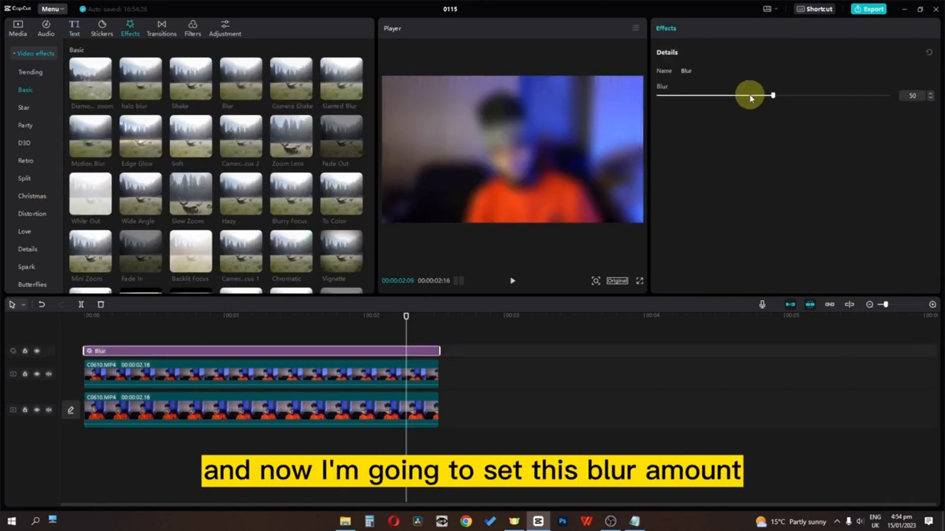
drag(743, 97, 678, 100)
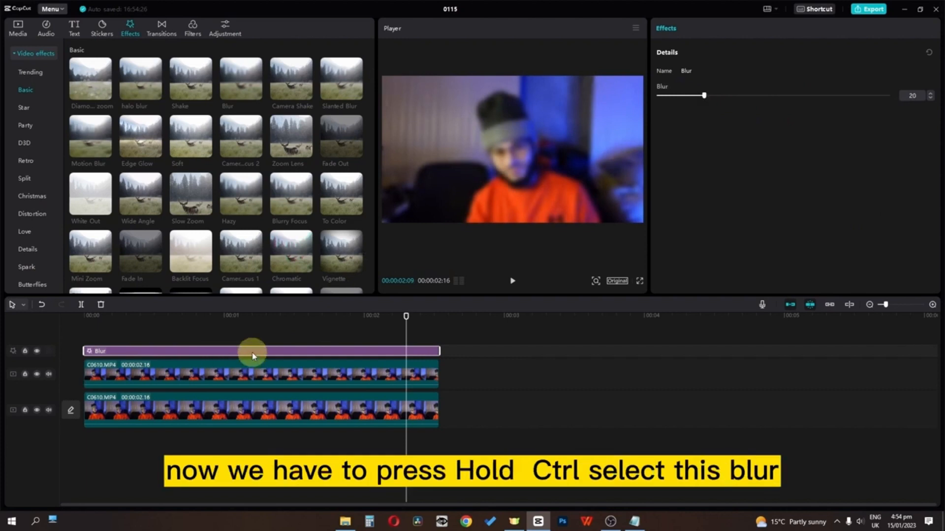
Step: Combine the Blur effect and the lower video clip into a compound clip and play the blurred background from the start
ctrl+click(196, 408)
right_click(145, 411)
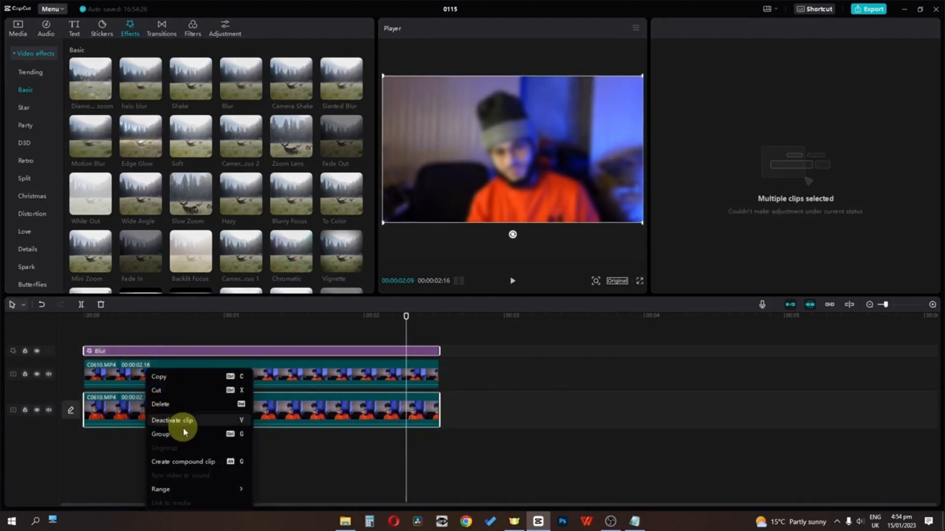
click(183, 463)
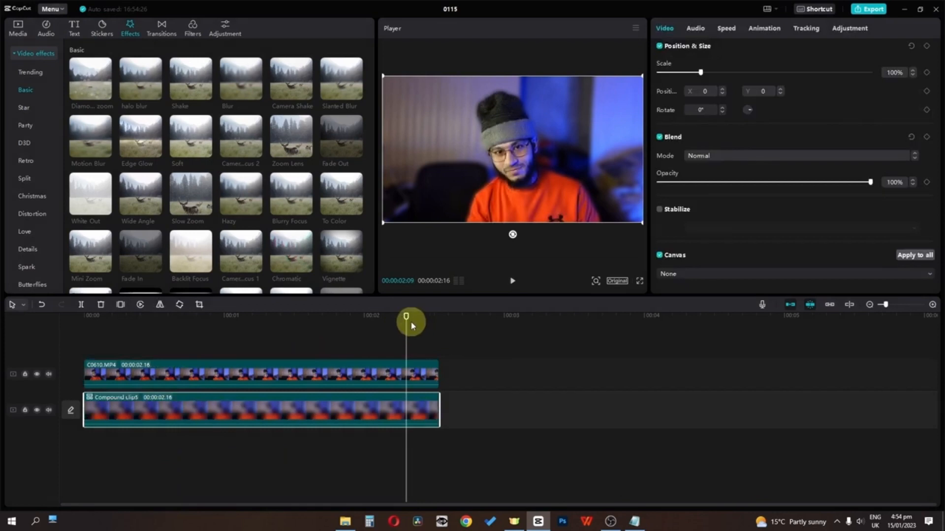
drag(407, 318, 1, 313)
key(space)
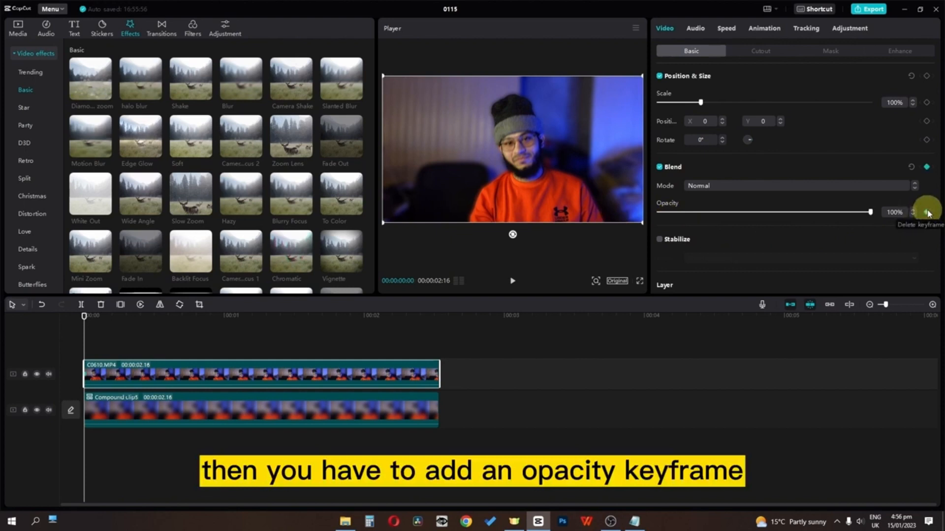
Step: Keyframe the upper clip's opacity at 0% at 00:00:00:12 and 100% at 00:00:00:20, and play the fade
drag(83, 316, 140, 327)
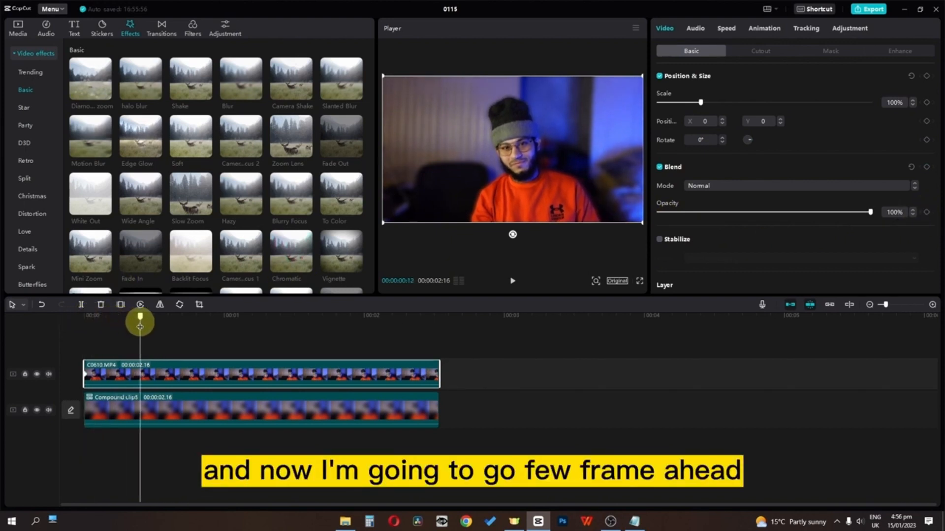
drag(870, 212, 779, 217)
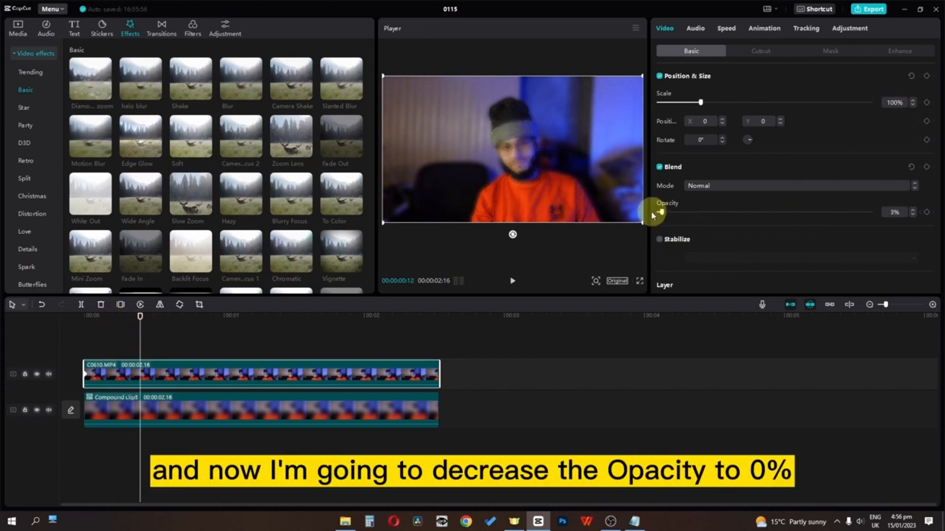
drag(652, 215, 587, 250)
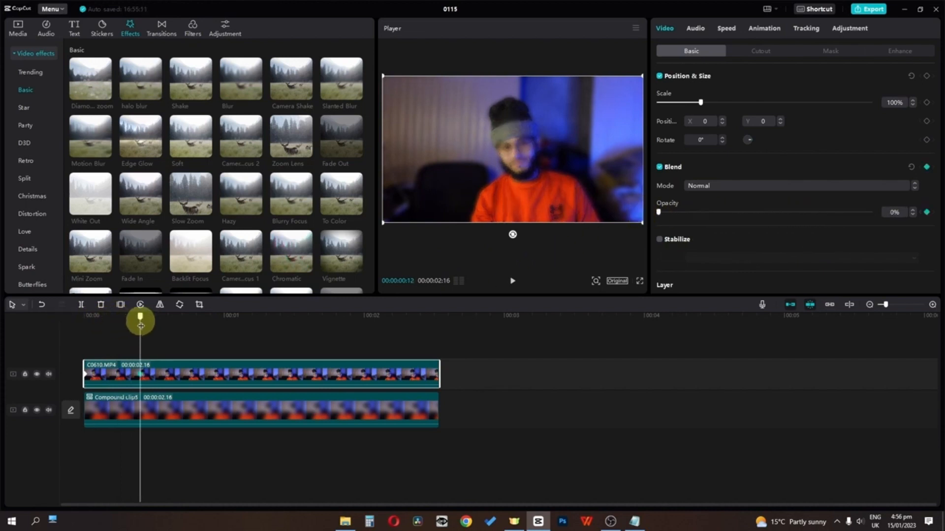
drag(142, 319, 176, 328)
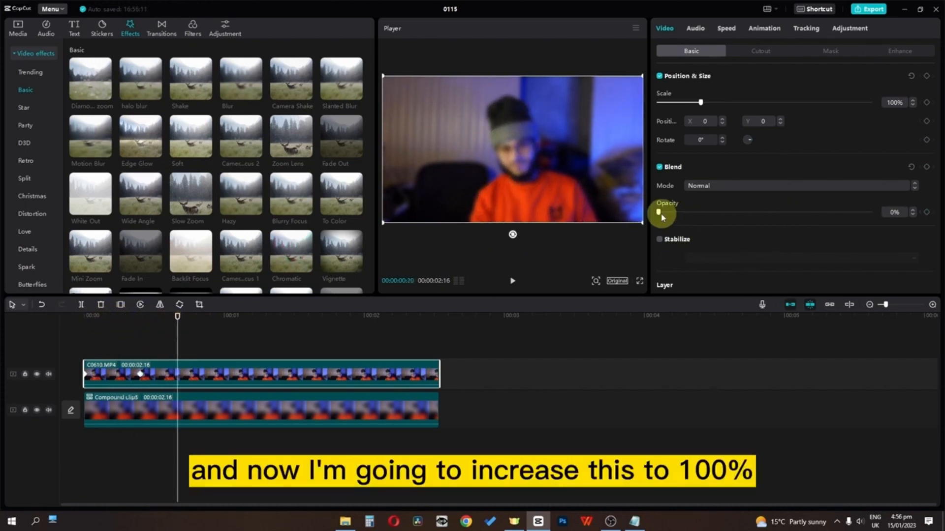
drag(660, 215, 894, 211)
drag(178, 320, 45, 320)
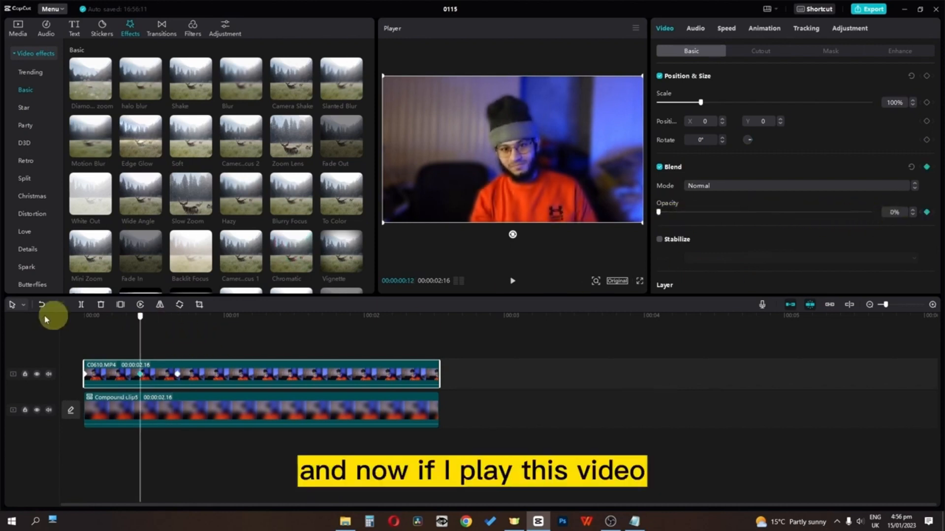
key(space)
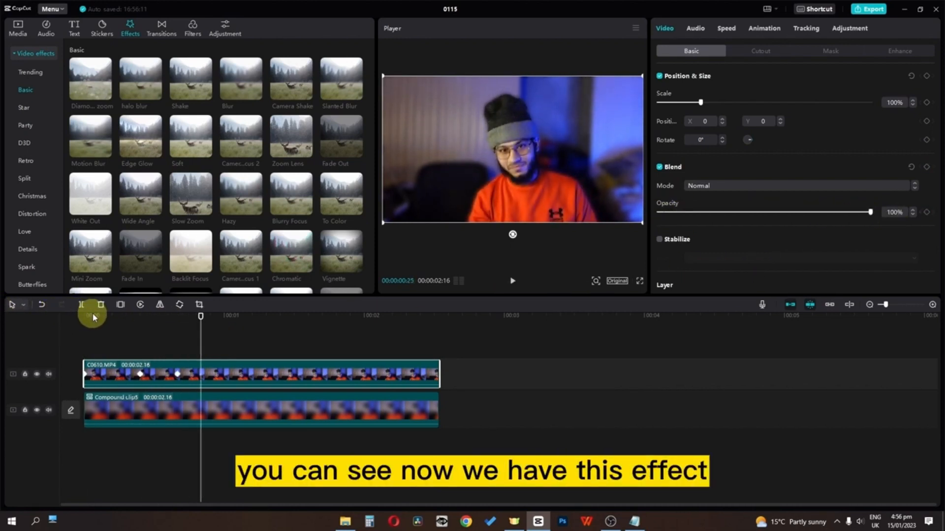
click(93, 317)
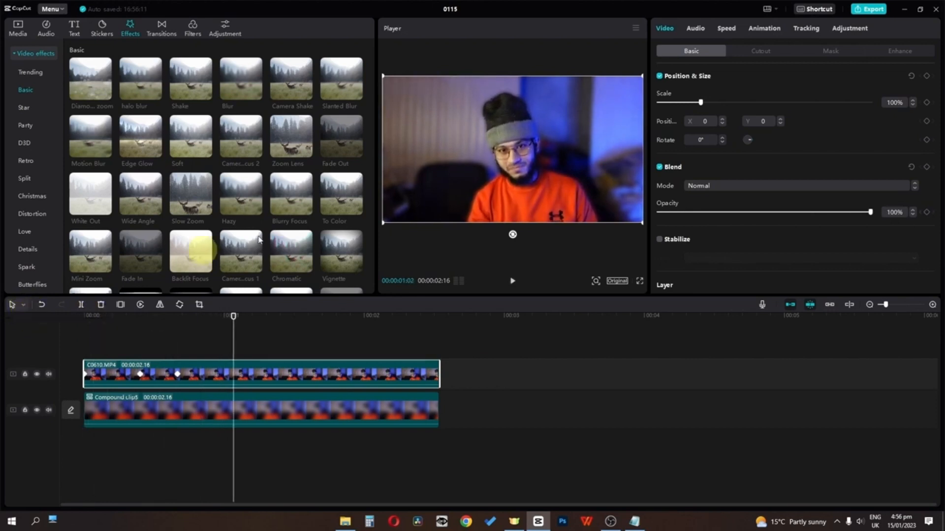
Step: Animate the upper clip's scale with keyframes from 100% at 00:00:01:02 to 178% at 00:00:01:11
click(926, 102)
drag(237, 329, 277, 331)
drag(700, 102, 733, 103)
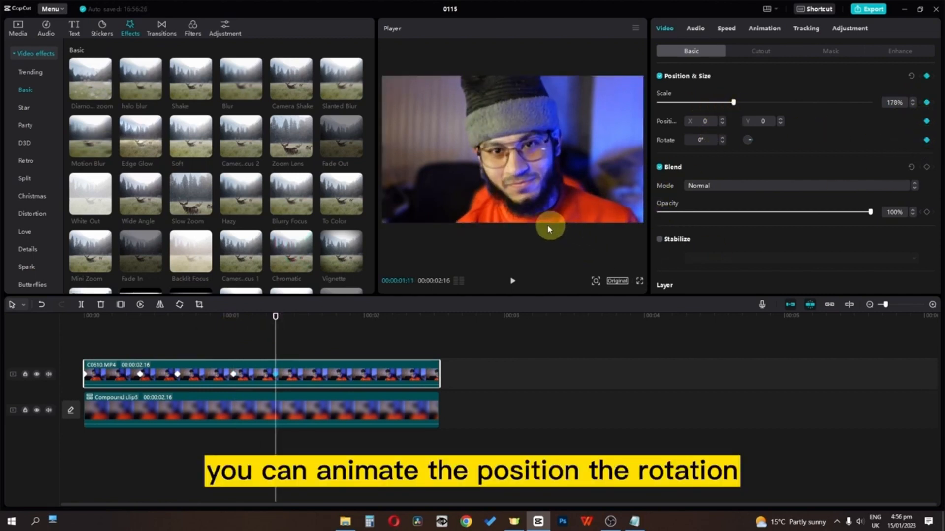
Step: Rotate the upper clip to 22° at the 00:00:01:11 keyframe and play back the zoom and rotation
scroll(499, 190, down, 5)
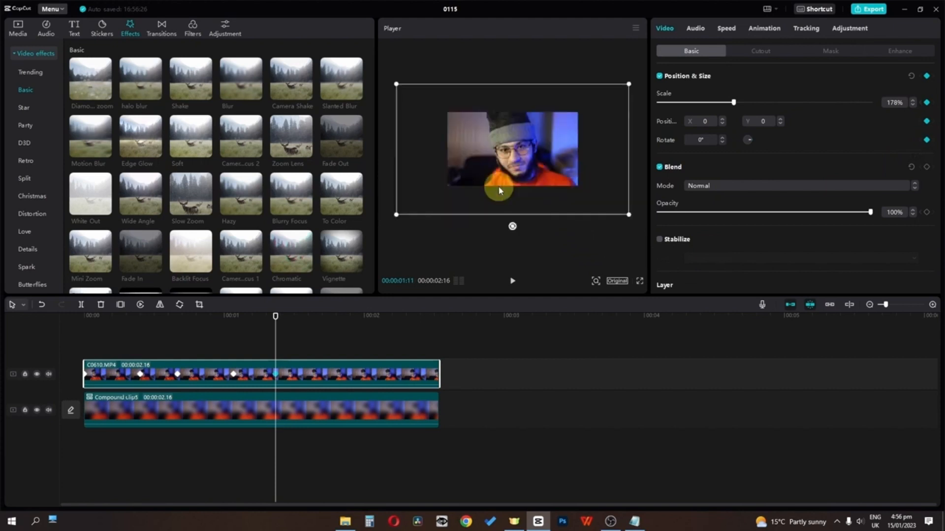
scroll(499, 189, up, 5)
scroll(499, 189, down, 3)
drag(513, 252, 480, 227)
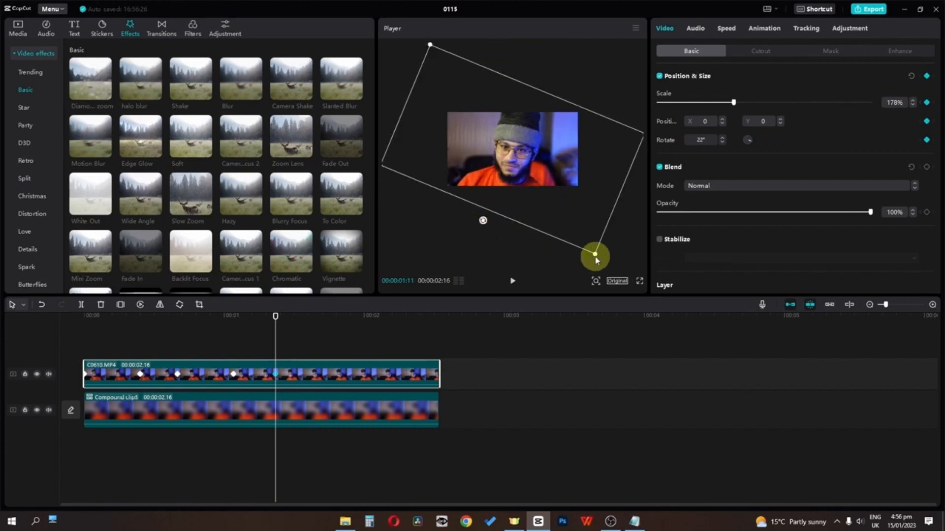
drag(596, 260, 497, 297)
drag(278, 331, 233, 331)
key(space)
click(214, 326)
Step: Set the upper clip's rotation to 0° with a keyframe at 00:00:01:02 and play the animation again
click(242, 368)
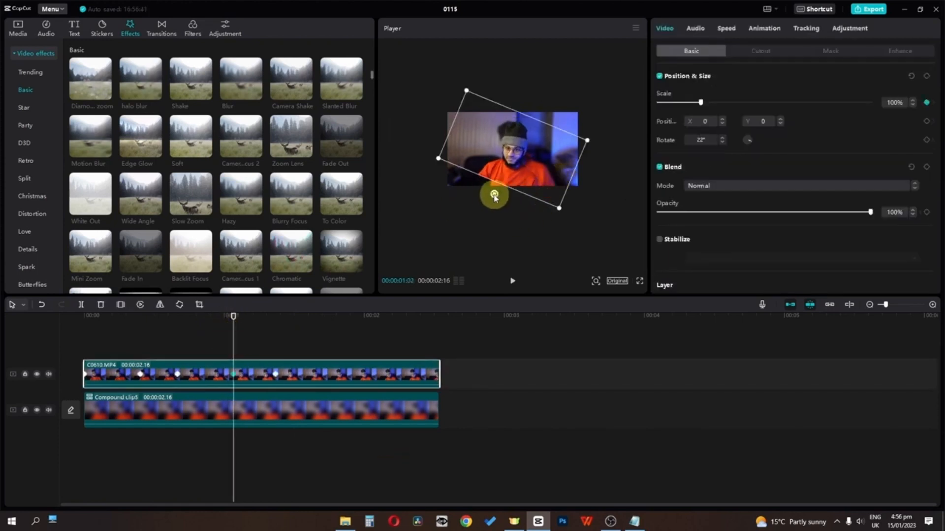
drag(494, 197, 510, 204)
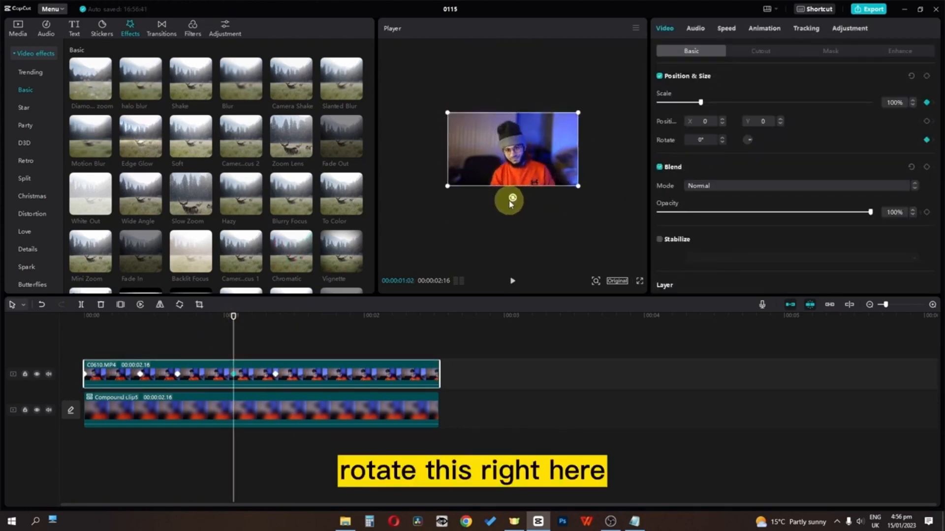
click(214, 331)
key(space)
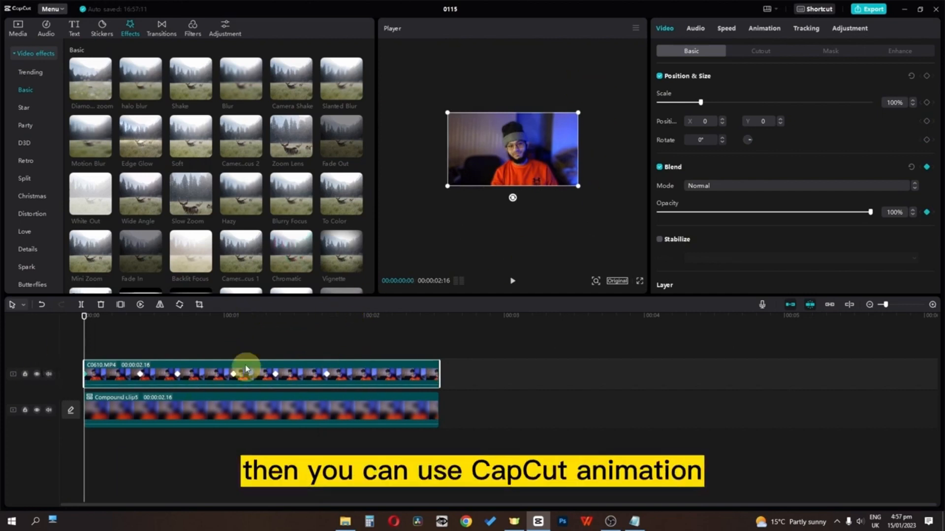
Step: Delete the upper clip's rotation keyframe at 00:00:01:22 and clear its remaining keyframes
click(326, 374)
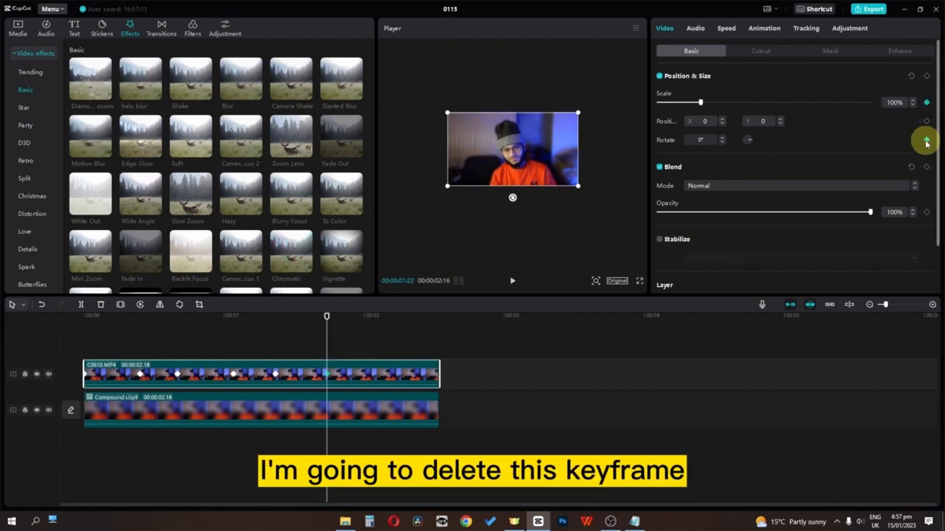
click(927, 142)
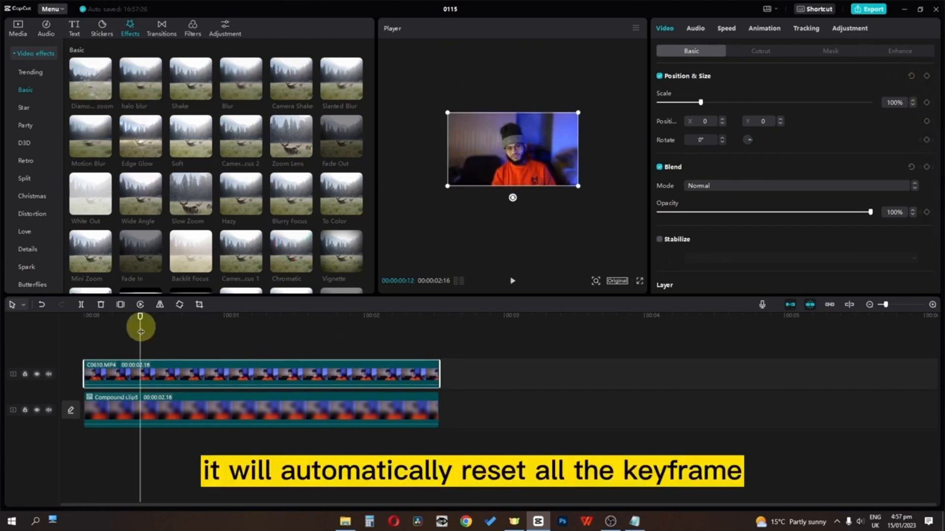
Step: Apply the Shake 2 In animation to the upper clip
drag(141, 328, 101, 329)
click(765, 28)
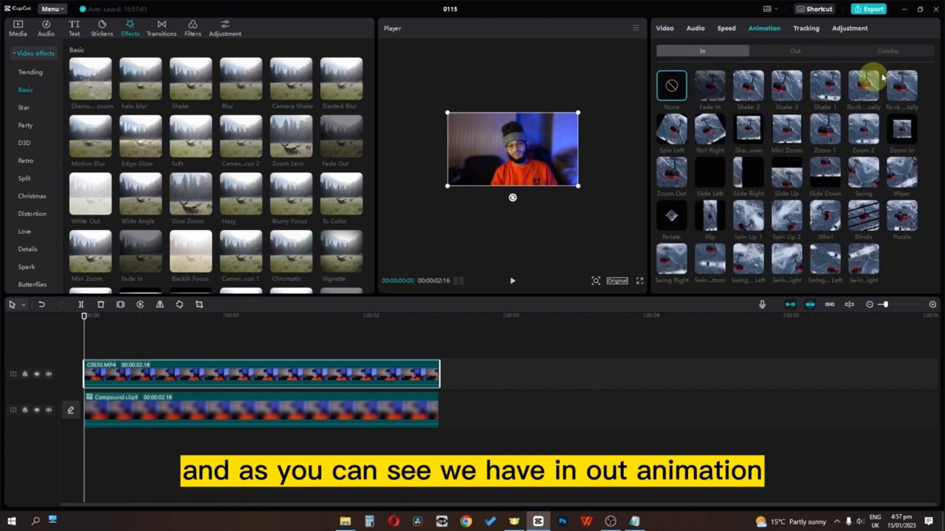
click(757, 90)
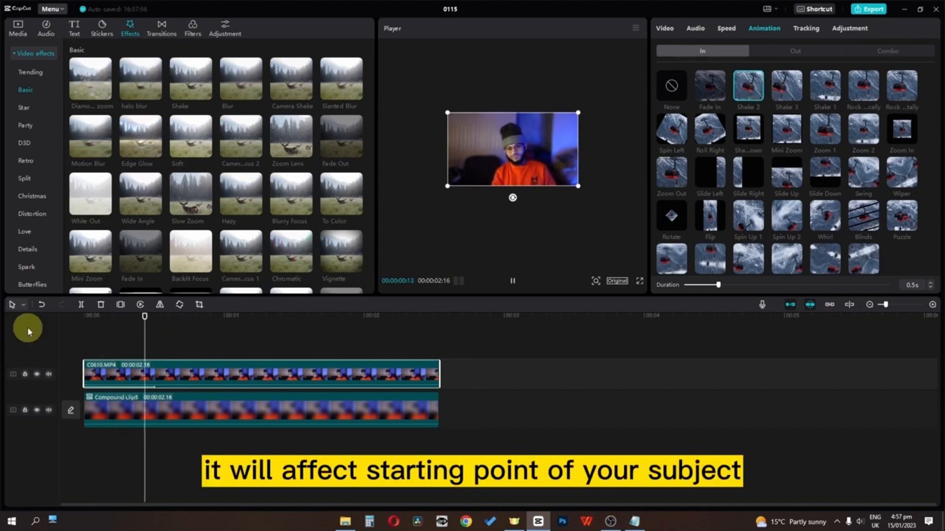
Step: Switch the upper clip to the Rotate Out 1 Out animation and play the timeline from the start
click(772, 54)
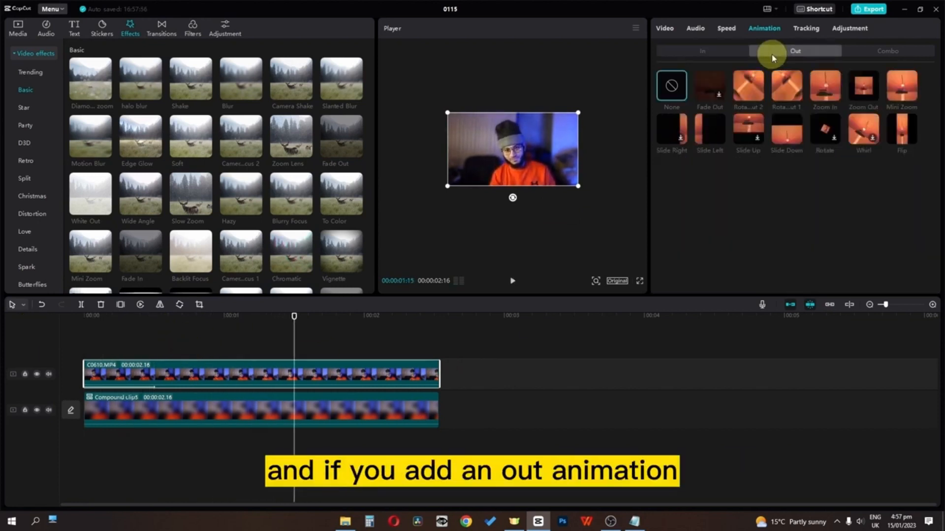
click(787, 86)
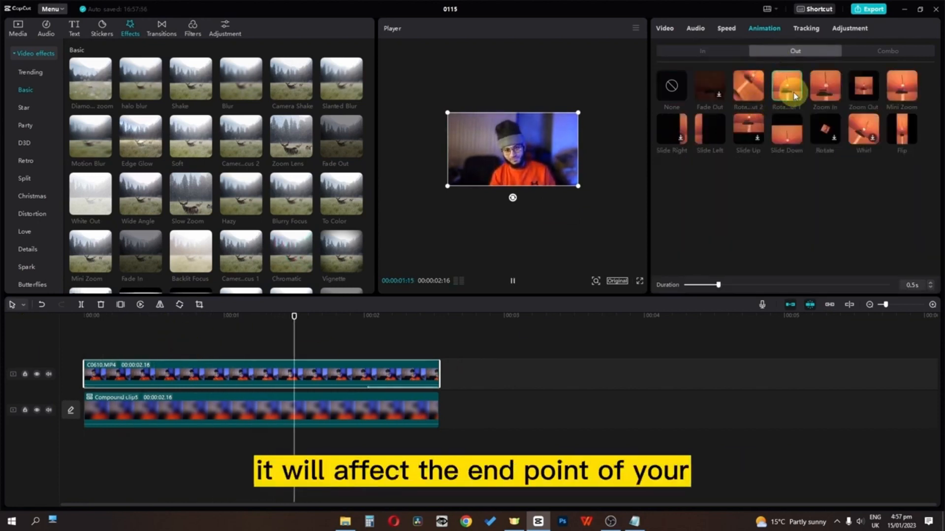
click(353, 334)
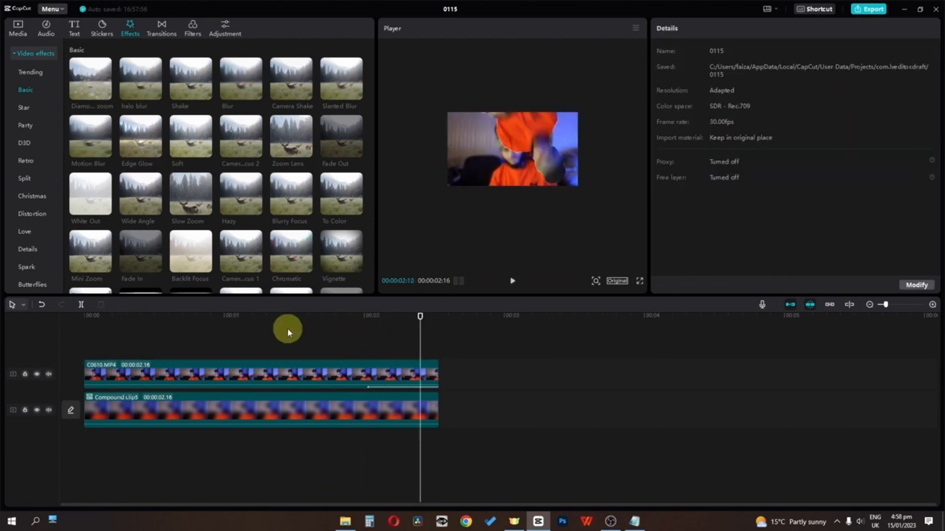
drag(301, 319, 38, 316)
key(space)
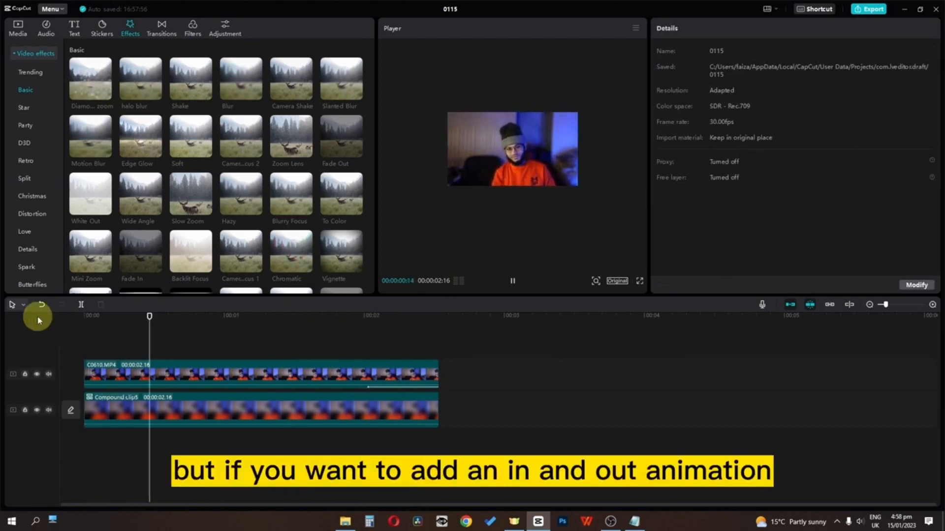
key(space)
drag(212, 321, 58, 325)
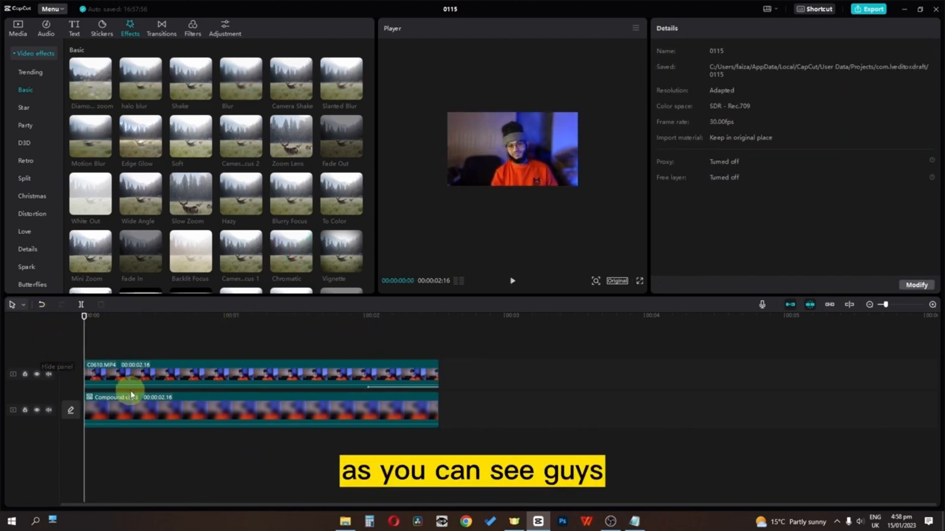
Step: Replace the upper clip's Out animation with an In animation and return the playhead to the start
click(137, 373)
click(703, 51)
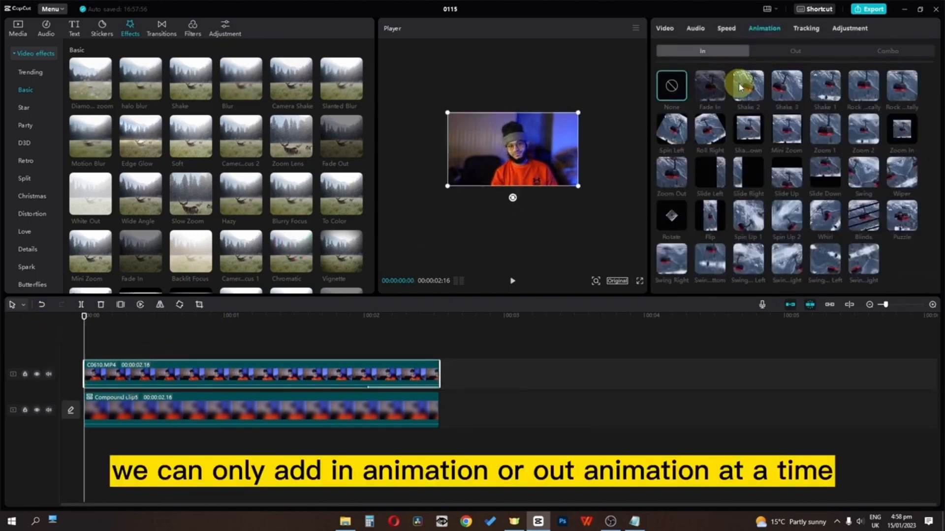
click(796, 51)
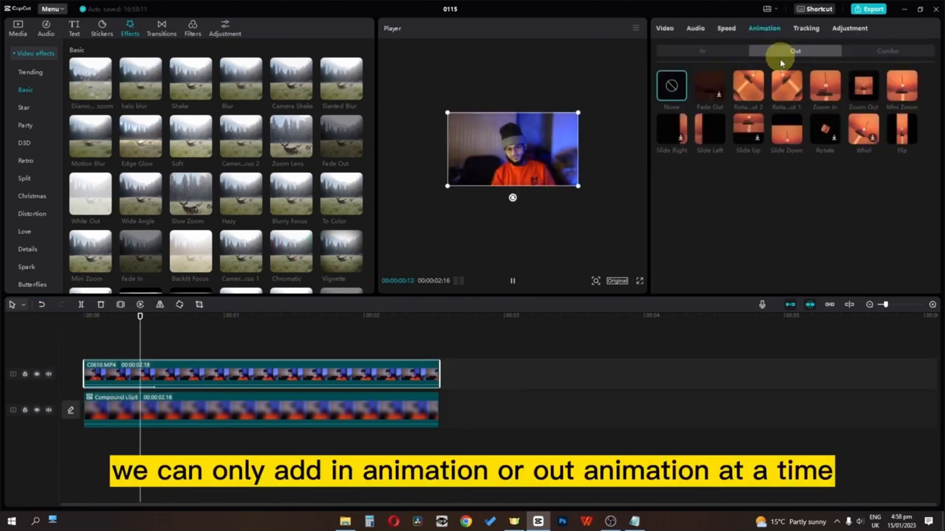
click(138, 333)
drag(155, 316, 84, 317)
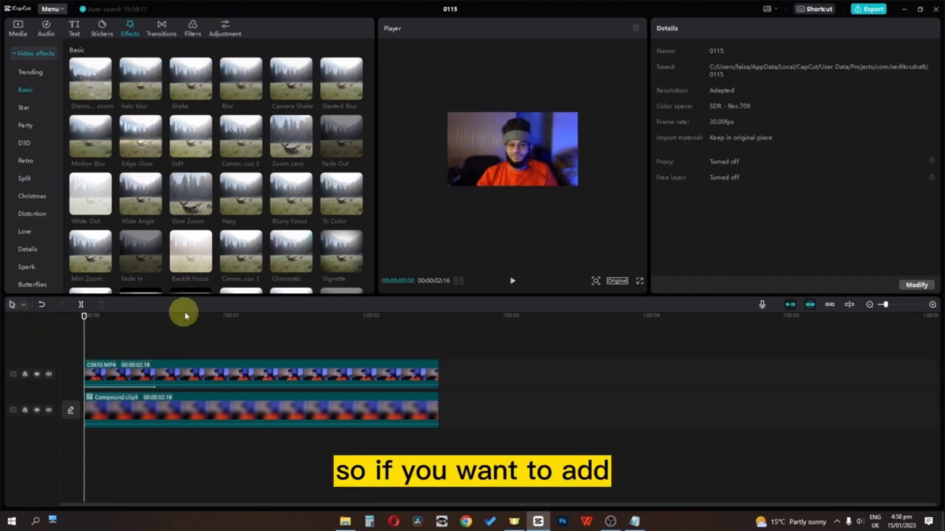
Step: Split the upper clip at 00:00:01:10 and apply the Rotate Out 1 Out animation to its second part
click(191, 377)
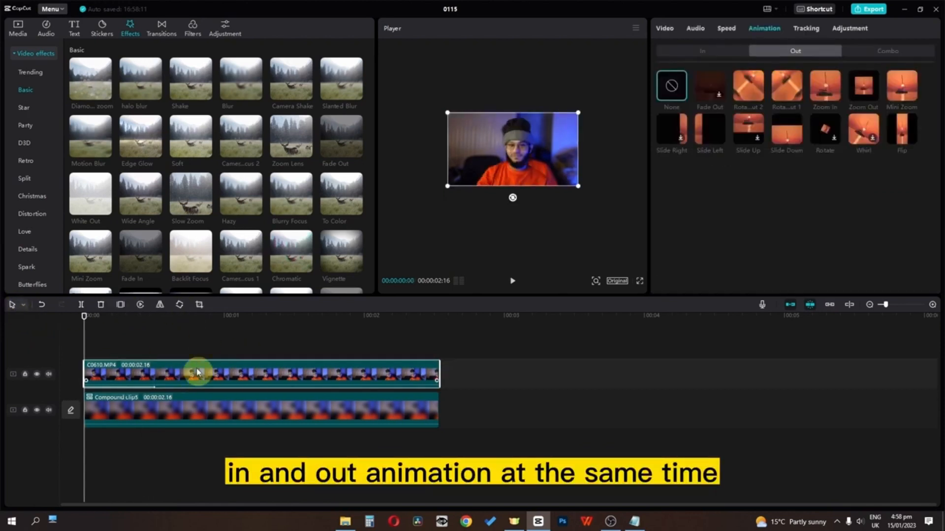
drag(84, 337, 272, 337)
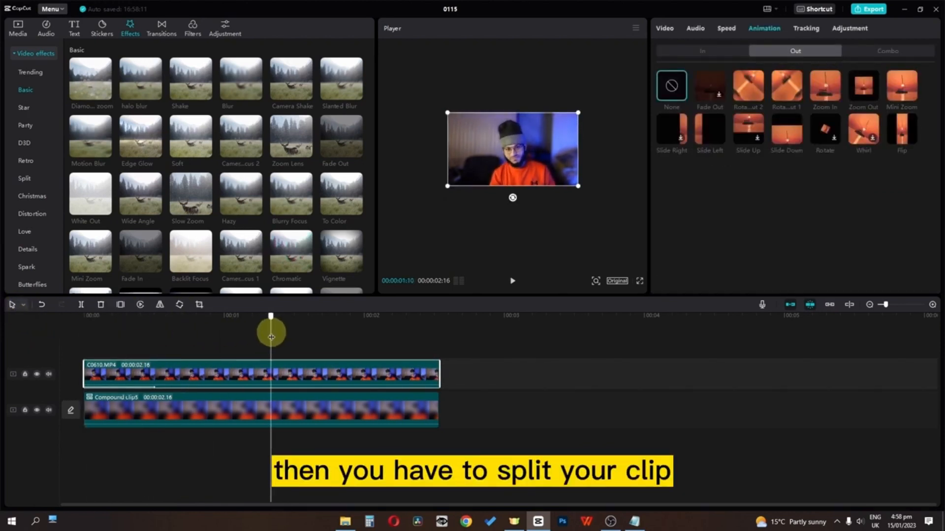
click(82, 304)
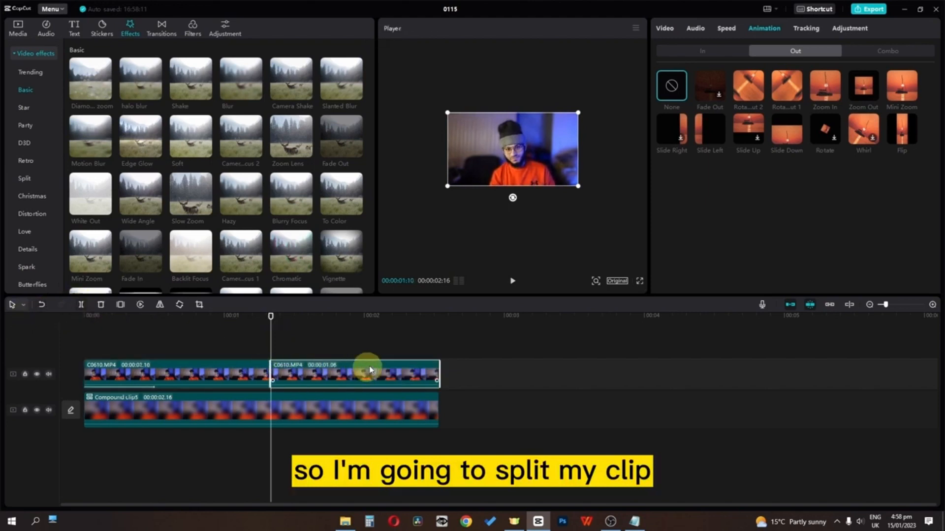
click(787, 85)
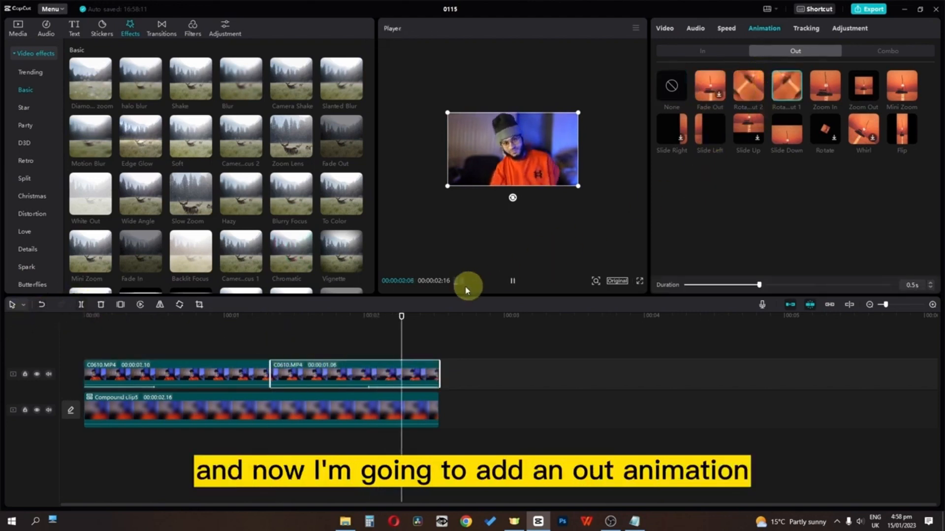
drag(439, 317, 1, 331)
key(space)
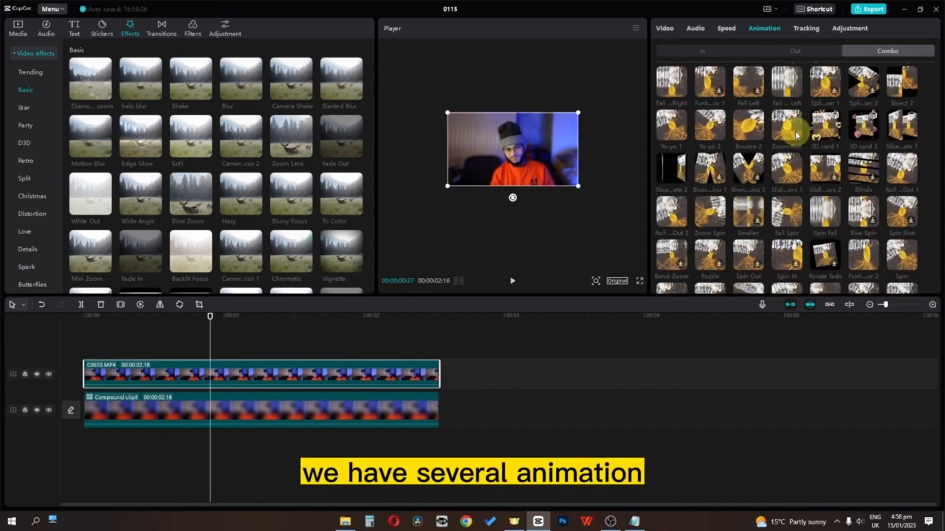
Step: Try out Combo animations such as Zoom-Roll and Bounce 2 on the whole upper clip
click(795, 132)
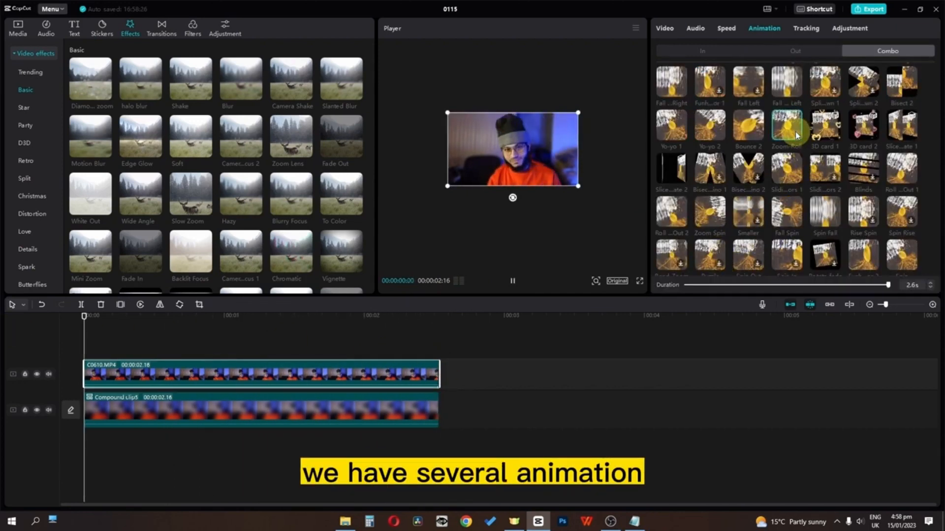
click(750, 137)
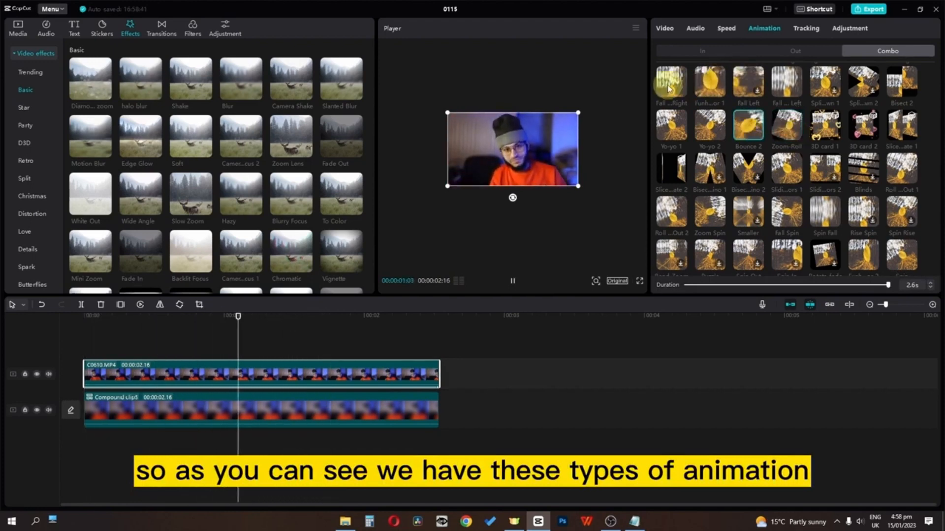
scroll(817, 211, down, 3)
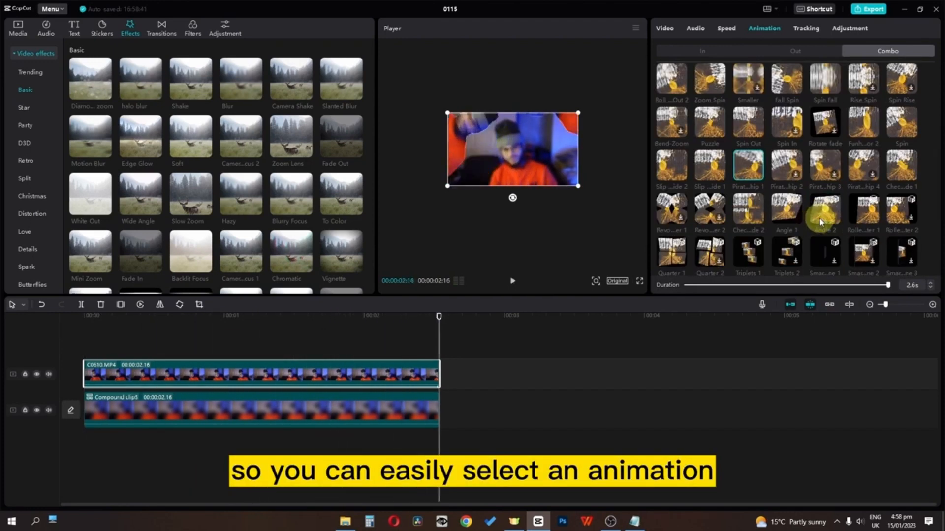
click(821, 223)
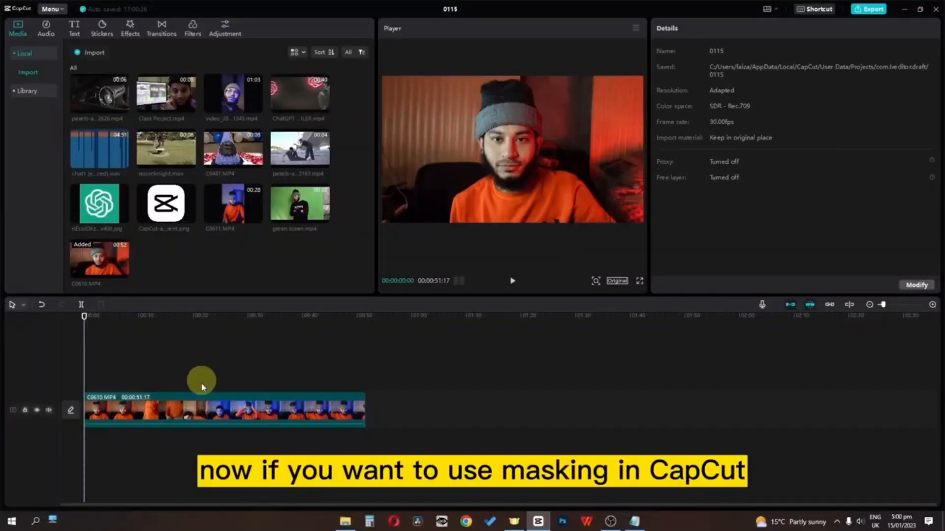
Step: Apply a Filmstrip mask of size 1080 to the C0610.MP4 clip with a size keyframe at the clip's start
click(193, 417)
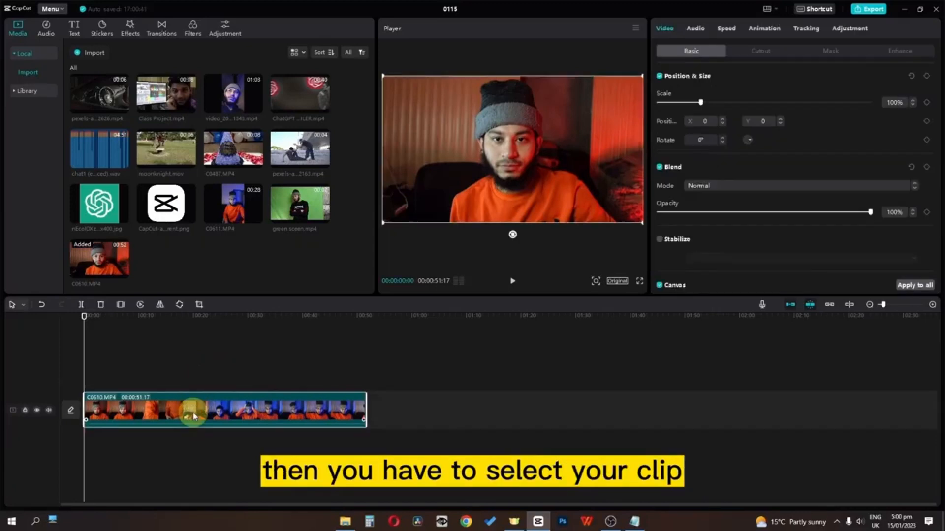
click(836, 50)
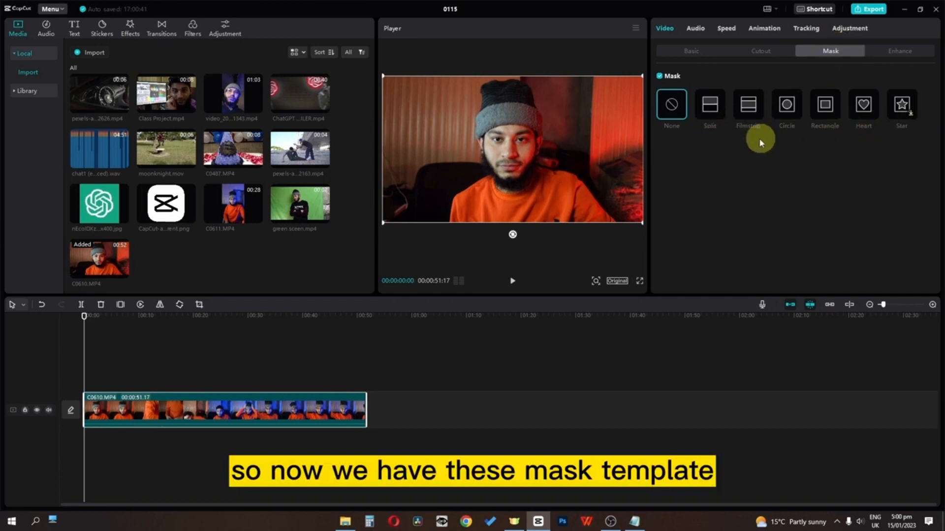
click(749, 108)
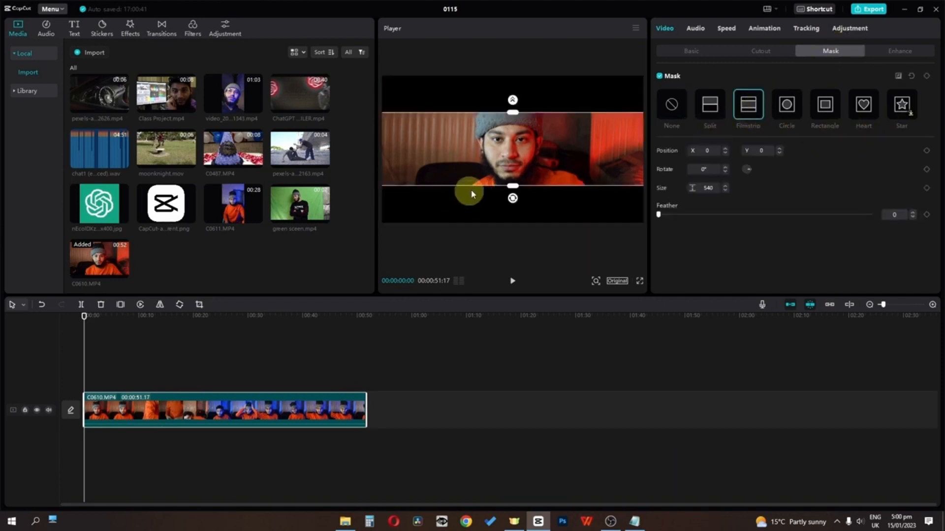
drag(512, 186, 512, 224)
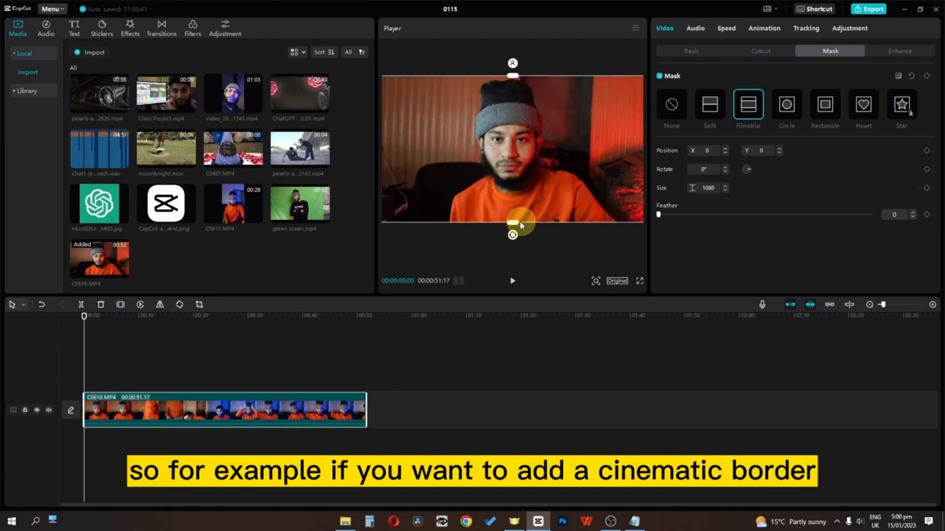
drag(515, 226, 514, 215)
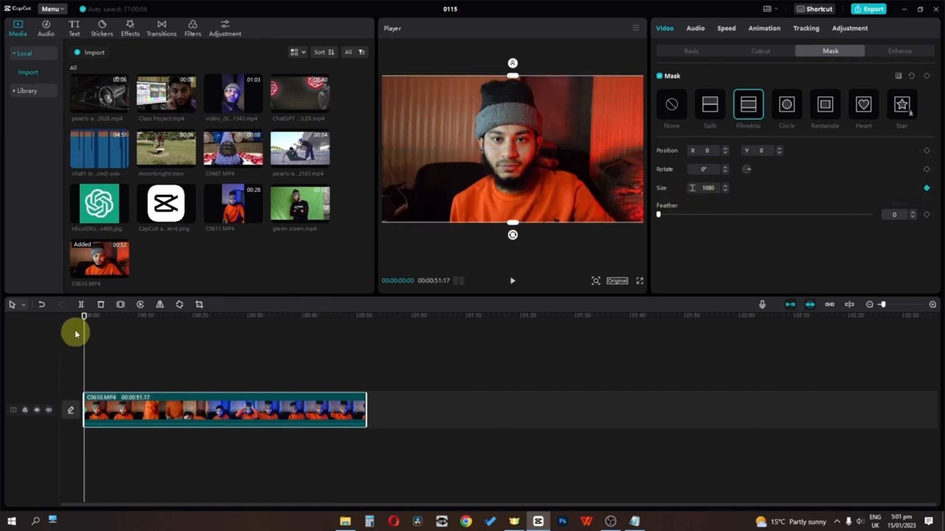
Step: Reduce the Filmstrip mask's size to about 733 at 00:00:07:25 and play the border animation from the start
drag(84, 320, 127, 328)
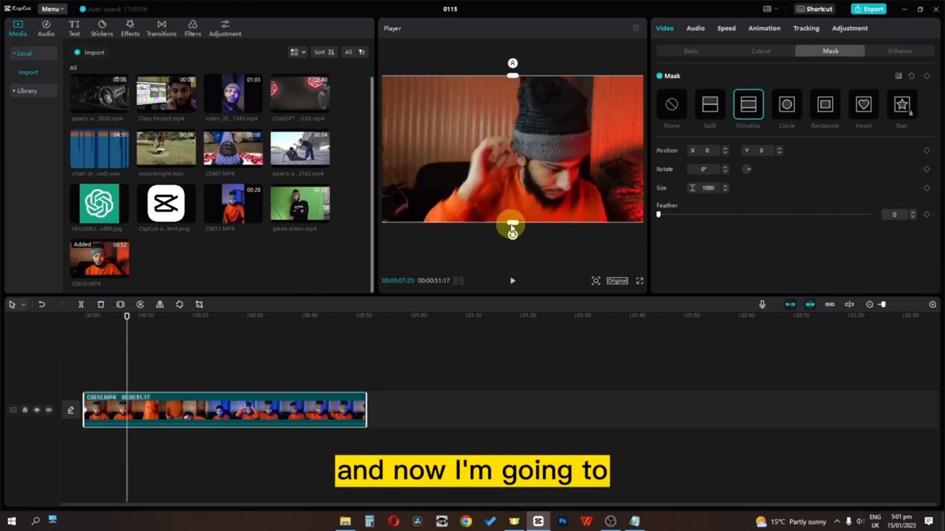
drag(515, 226, 513, 199)
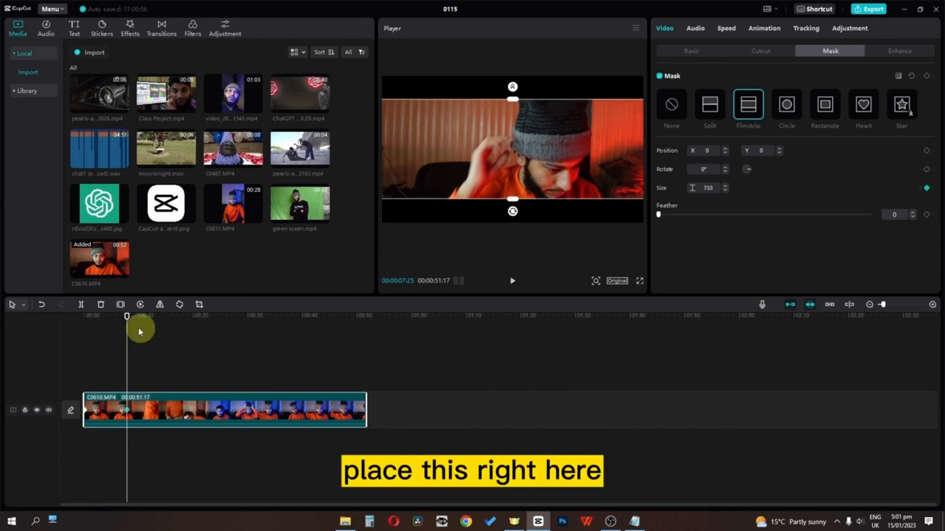
click(81, 327)
key(space)
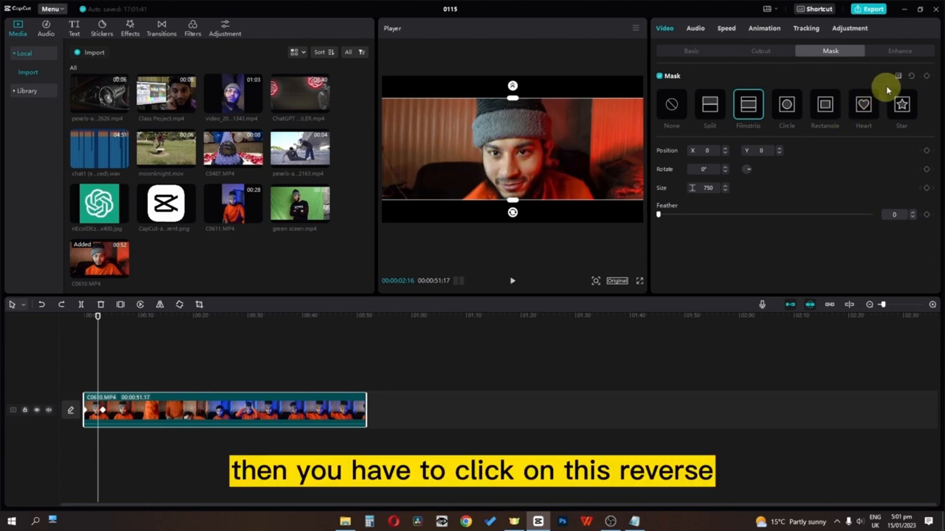
Step: Invert the Filmstrip mask and toggle the inversion once more
click(898, 77)
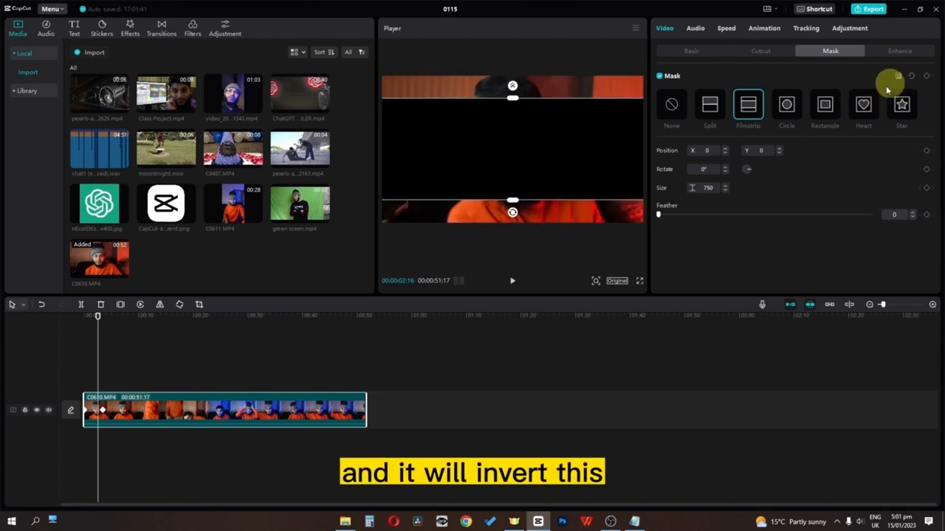
click(456, 117)
click(899, 78)
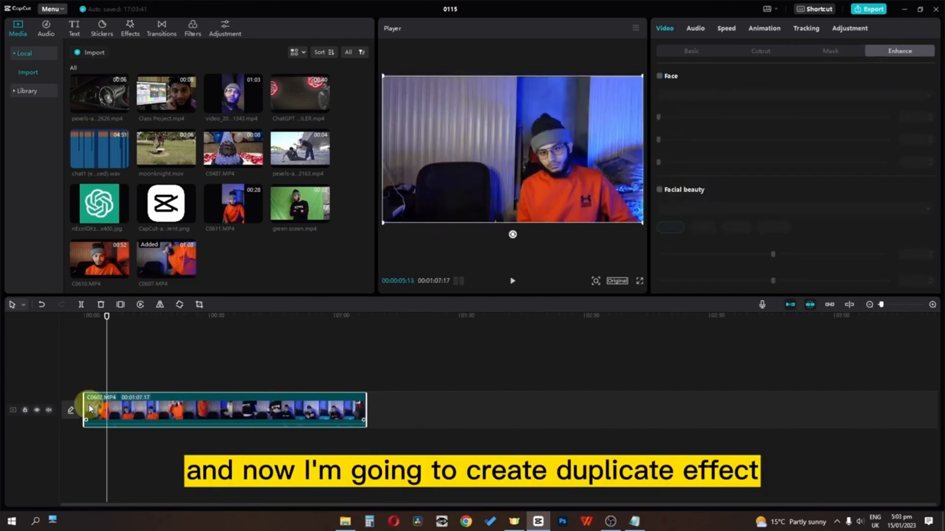
Step: Trim the C0607.MP4 clip's start to 00:00:05:13 and cut out its section between 00:00:08:22 and 00:00:42:05
drag(88, 404, 105, 402)
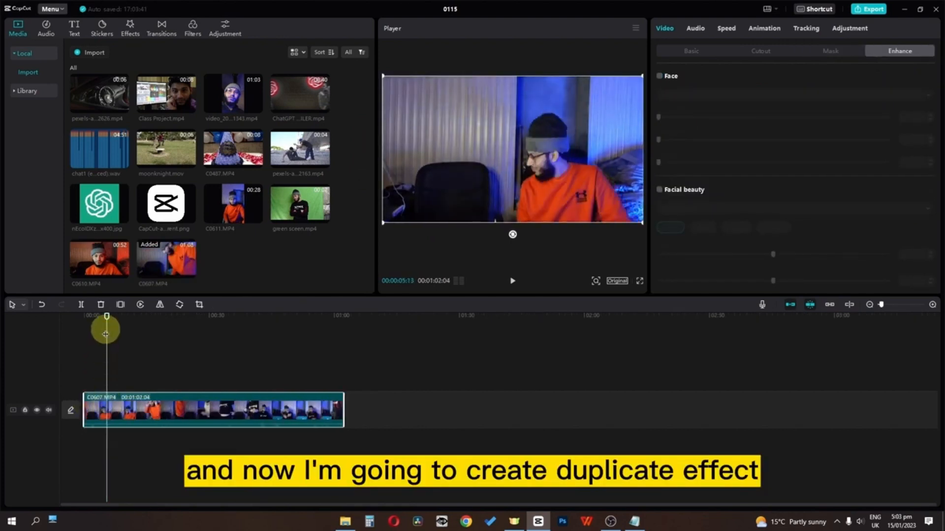
drag(105, 334, 260, 341)
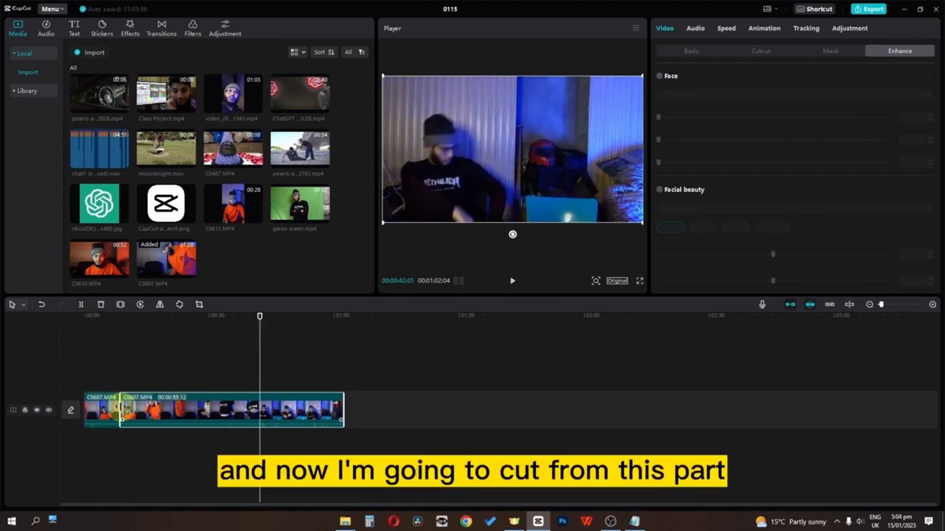
key(ctrl+b)
click(161, 404)
key(Delete)
Step: Play the shortened sequence and move its second clip onto a track above, starting at 00:00:01:20
drag(106, 321, 49, 316)
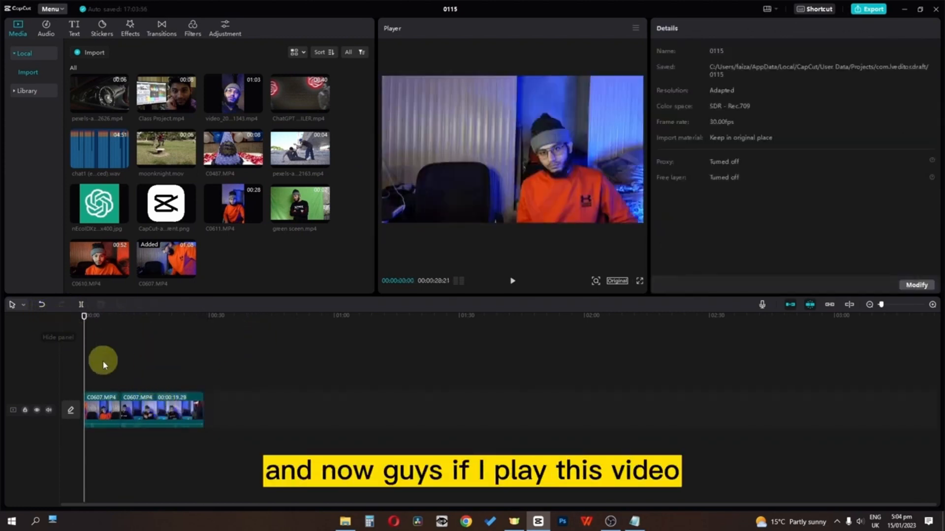
scroll(107, 369, up, 4)
key(space)
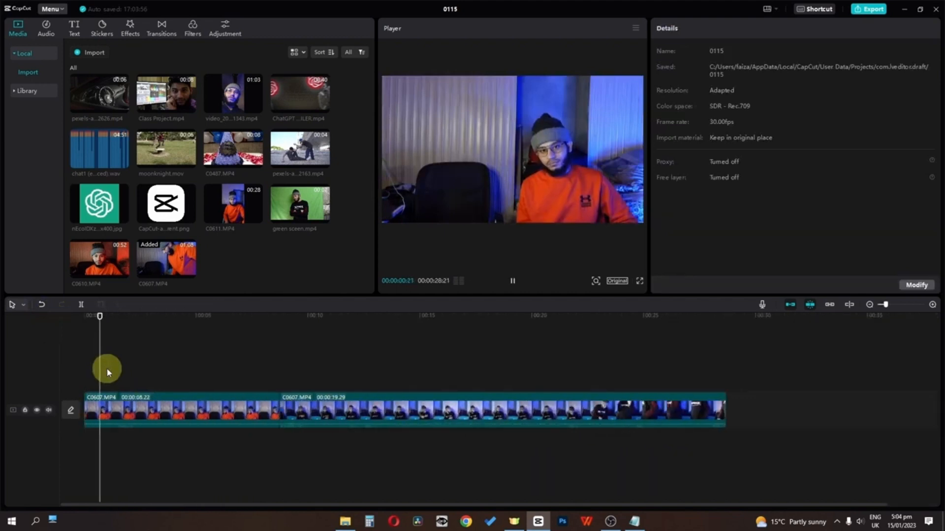
key(space)
drag(478, 400, 325, 370)
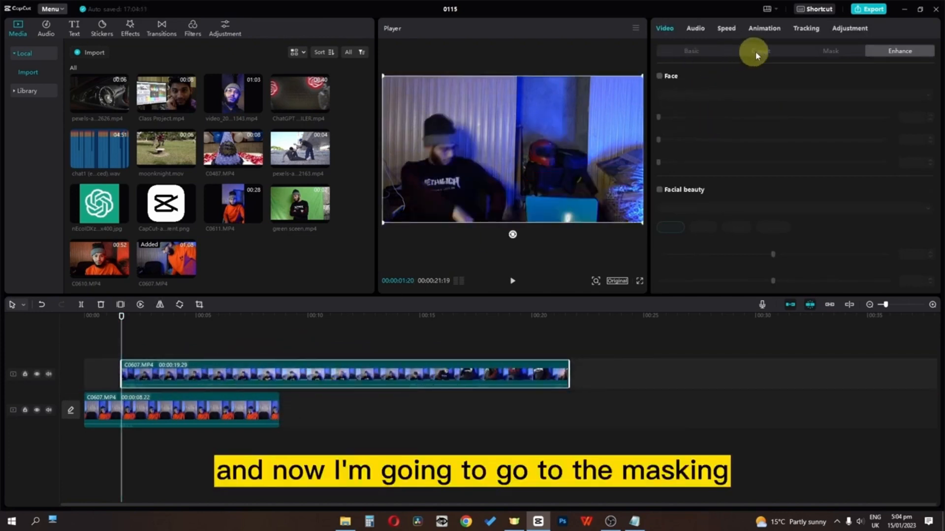
Step: Apply a Split mask to the upper clip, rotated to -90° with feather 16, and play the result from the start
click(825, 53)
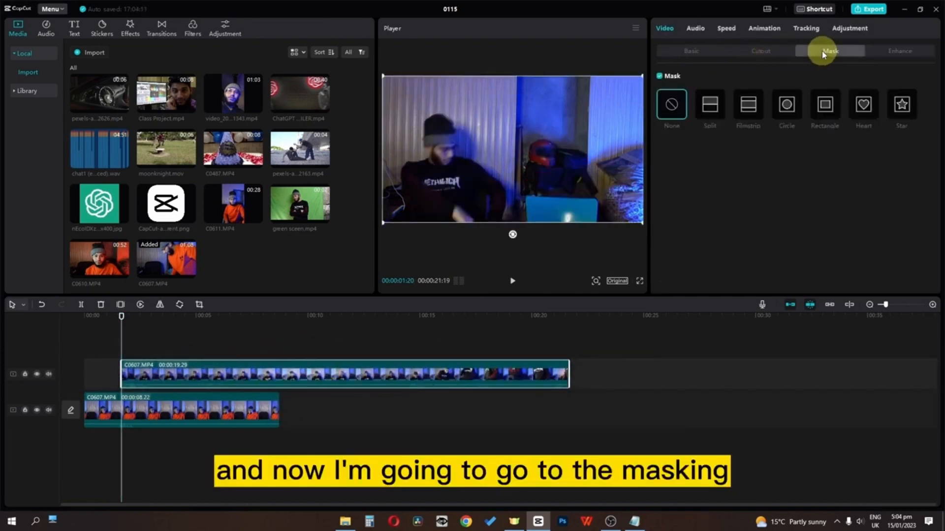
click(710, 113)
mouse_move(535, 164)
mouse_down()
mouse_move(517, 137)
mouse_move(544, 148)
mouse_up()
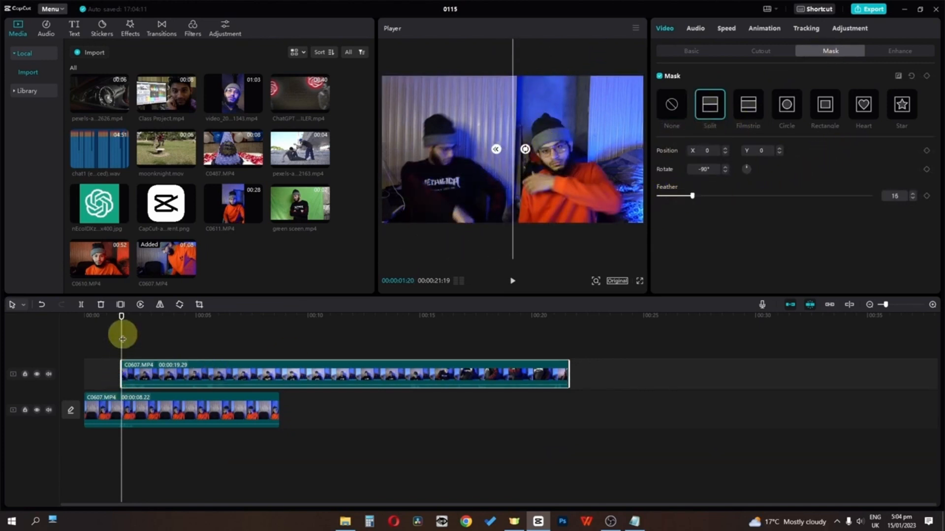
drag(121, 335, 72, 358)
key(space)
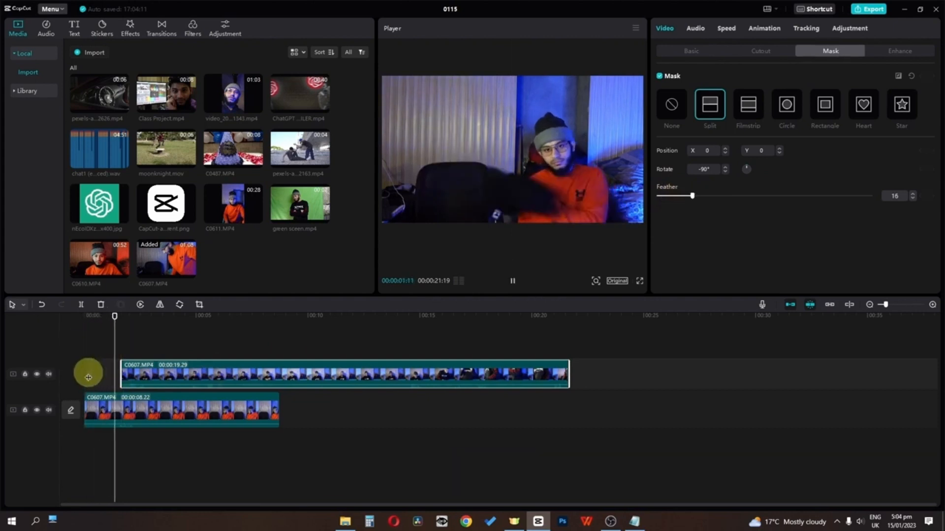
Step: Trim the start of the masked upper C0607.MP4 clip to begin about 1.5 seconds into the timeline
key(space)
scroll(106, 372, up, 3)
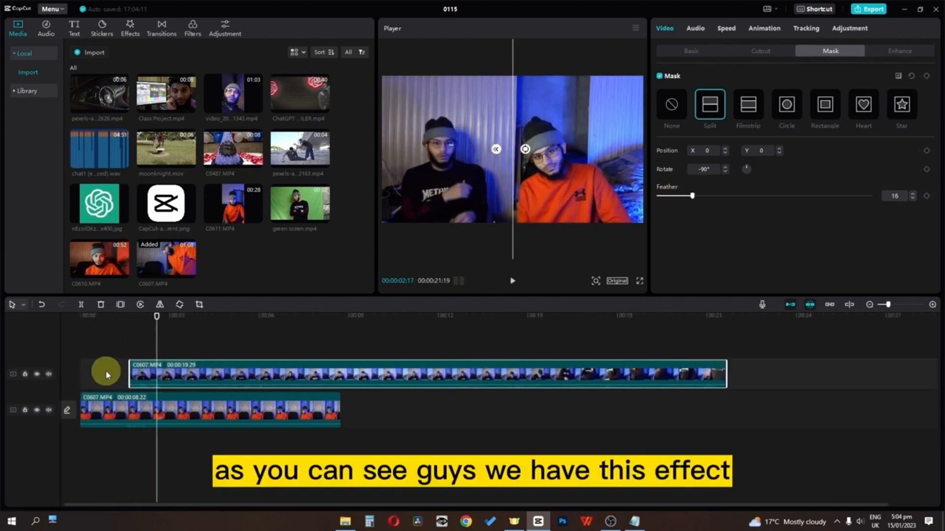
click(109, 329)
click(104, 325)
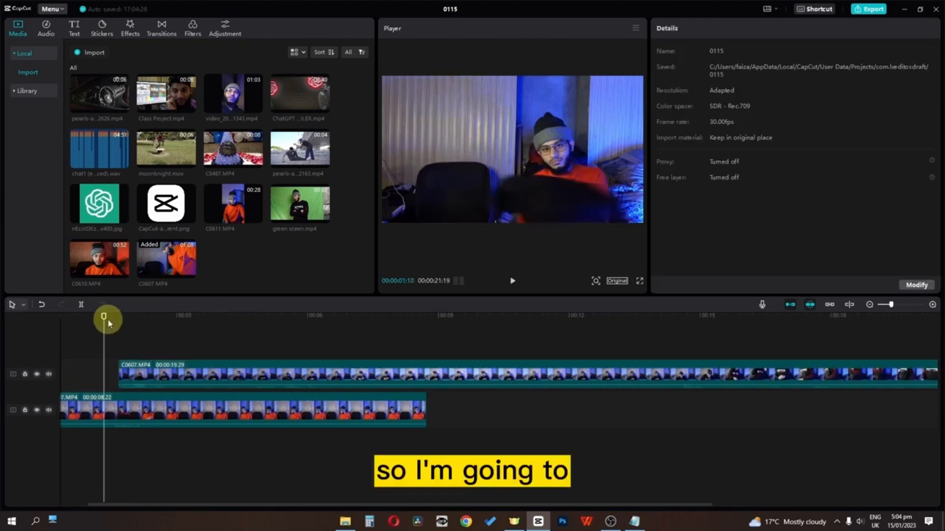
drag(104, 329, 111, 331)
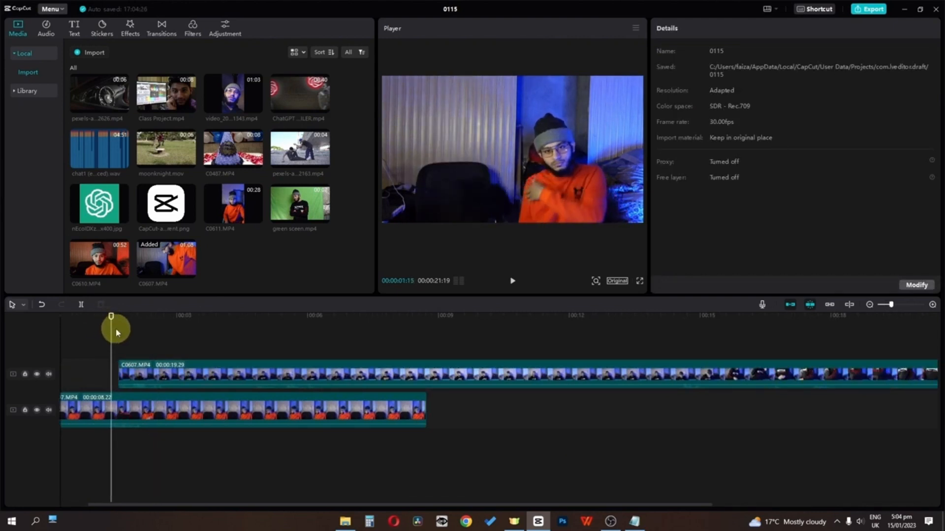
drag(155, 372, 147, 370)
drag(111, 339, 83, 339)
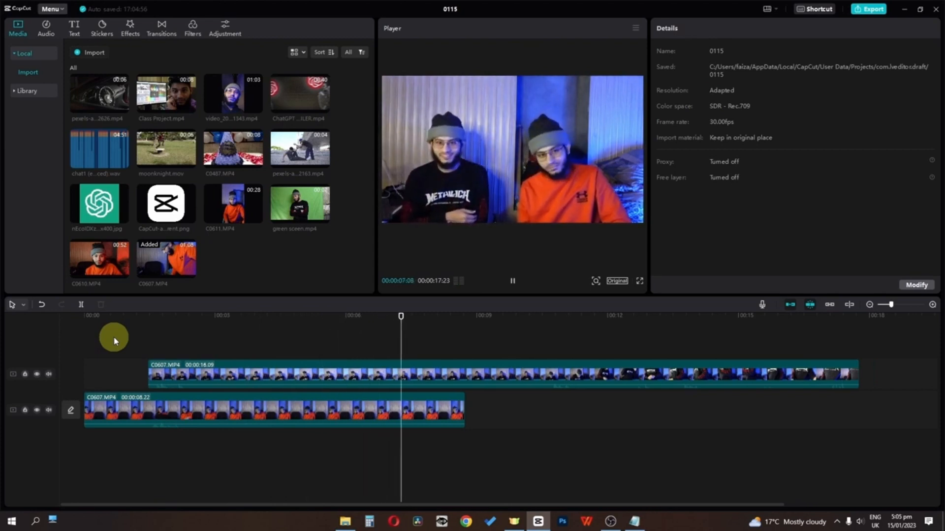
Step: Cut the masked upper clip where the lower clip ends and delete the excess part
key(space)
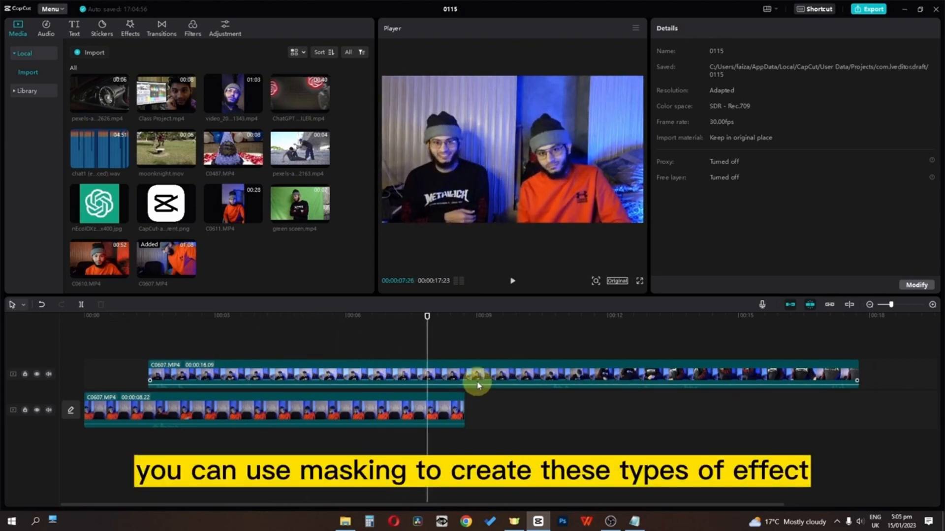
click(485, 376)
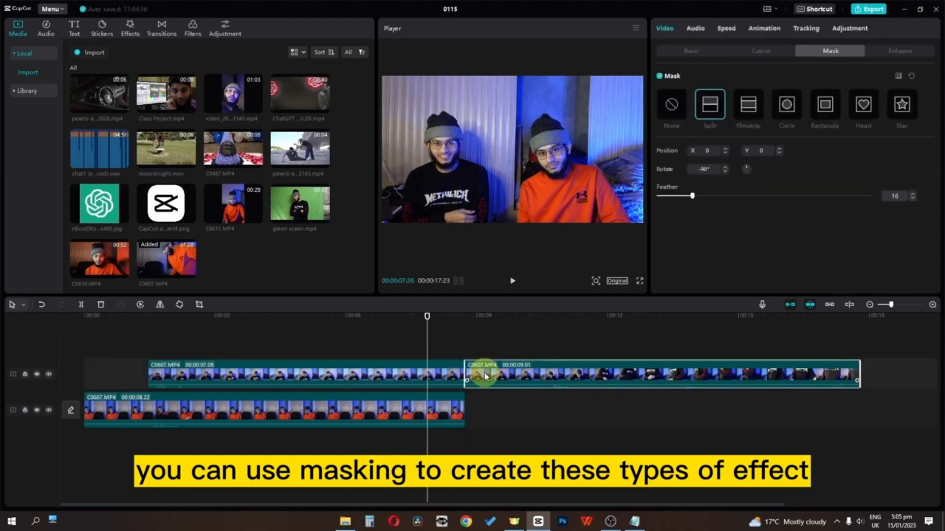
key(Delete)
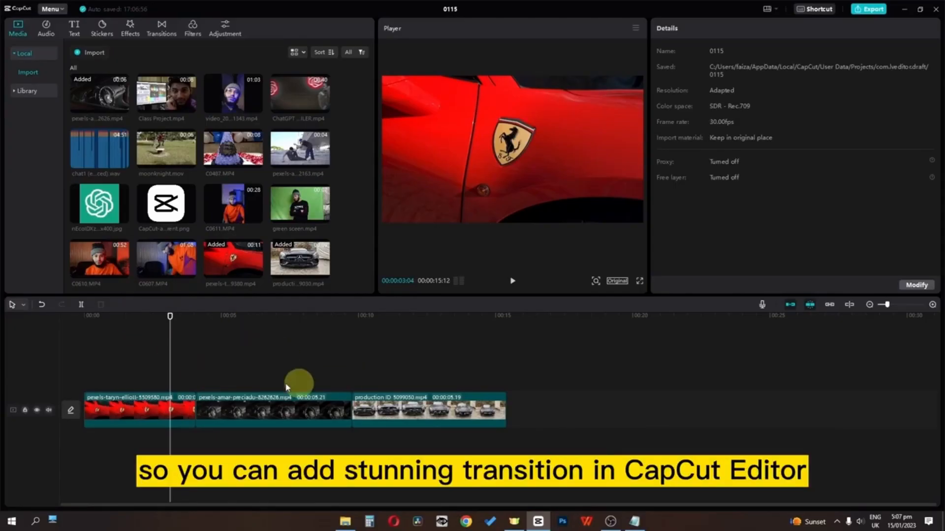
Step: Add the Anti-CW Swirl camera transition between the red car clip and the steering wheel clip, and play it back
click(160, 30)
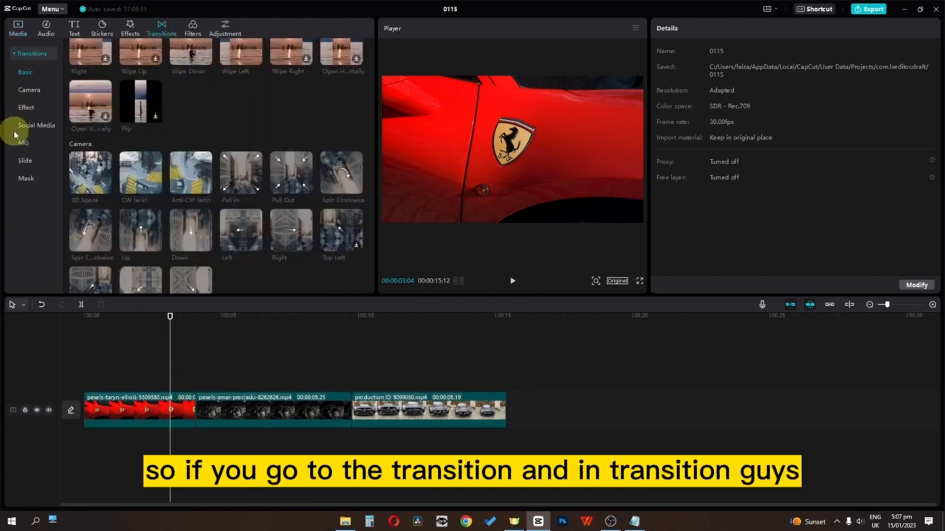
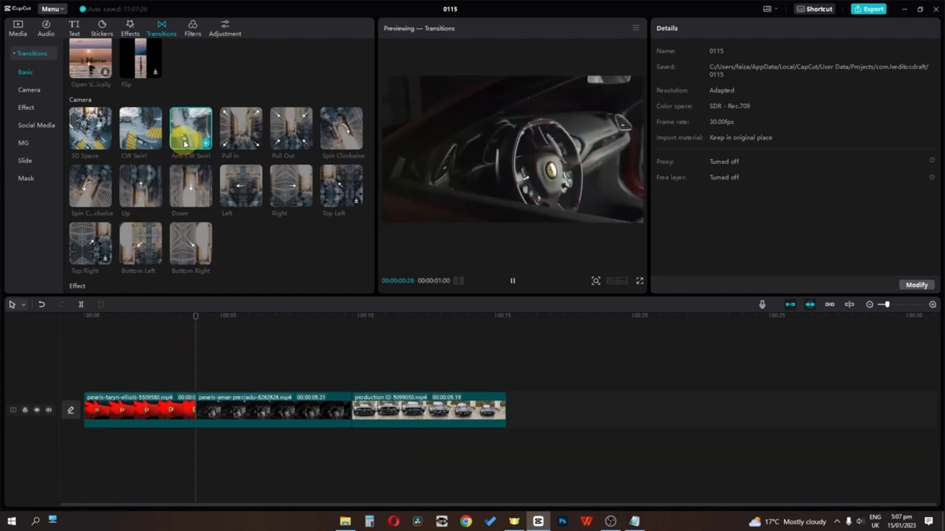
click(208, 146)
click(181, 331)
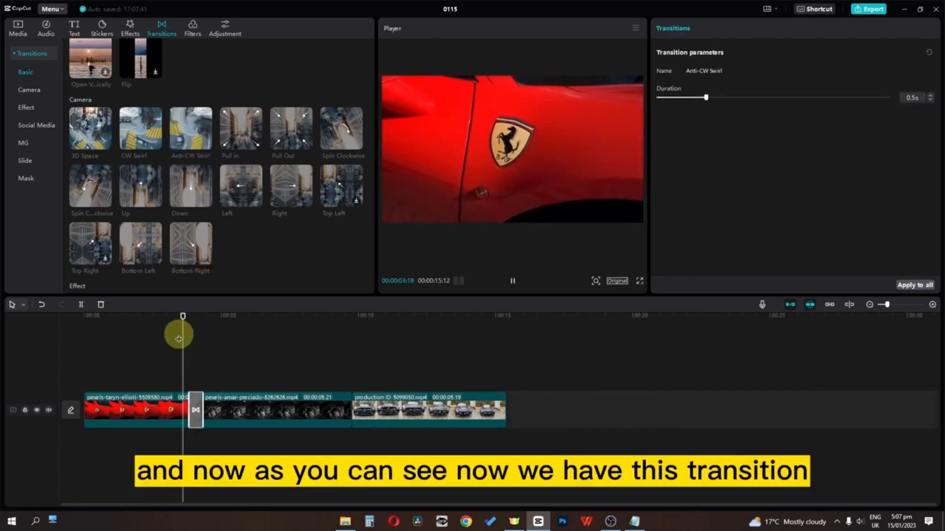
key(space)
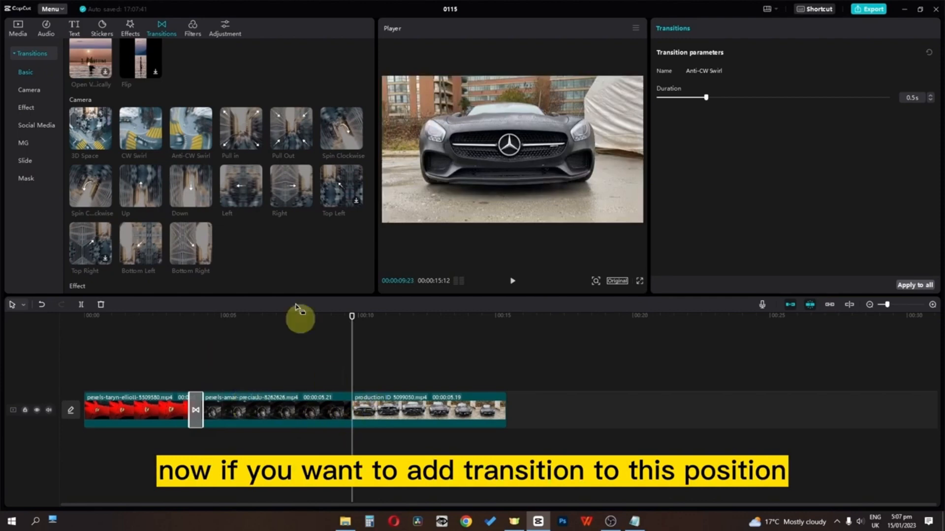
Step: Add the Burn 1 effect transition between the steering wheel clip and the last car clip, and play back both transitions
click(276, 194)
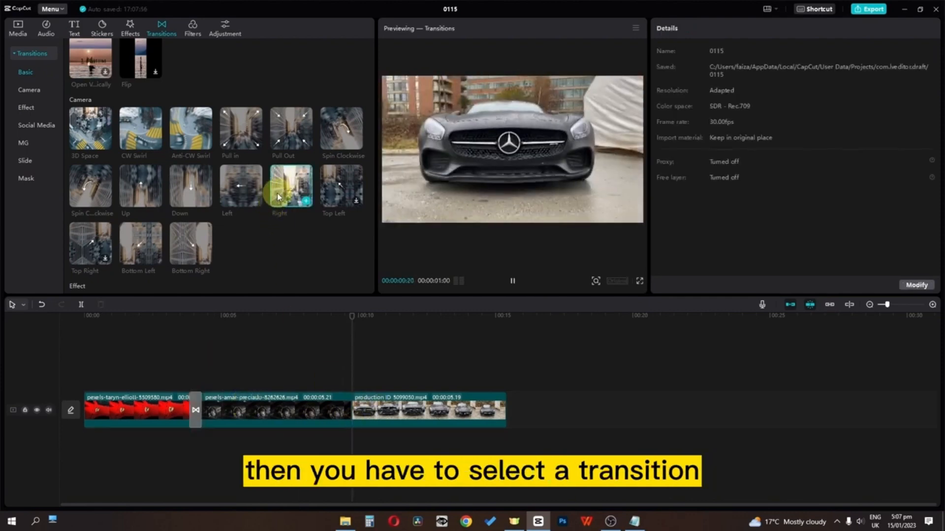
scroll(276, 194, down, 2)
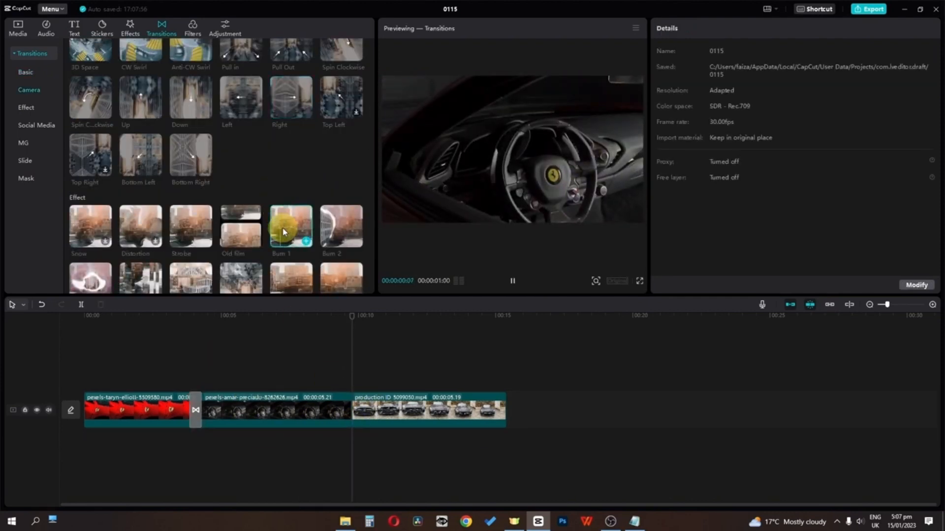
click(306, 242)
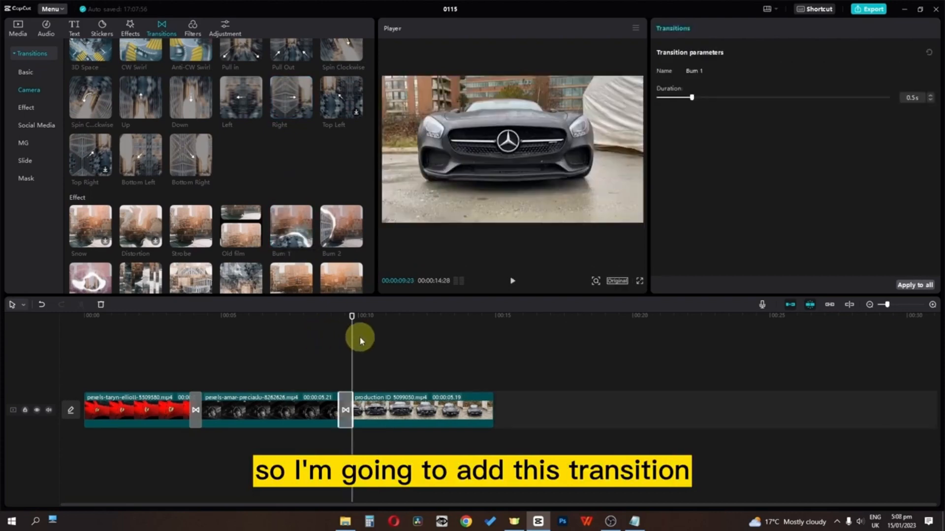
click(187, 327)
key(space)
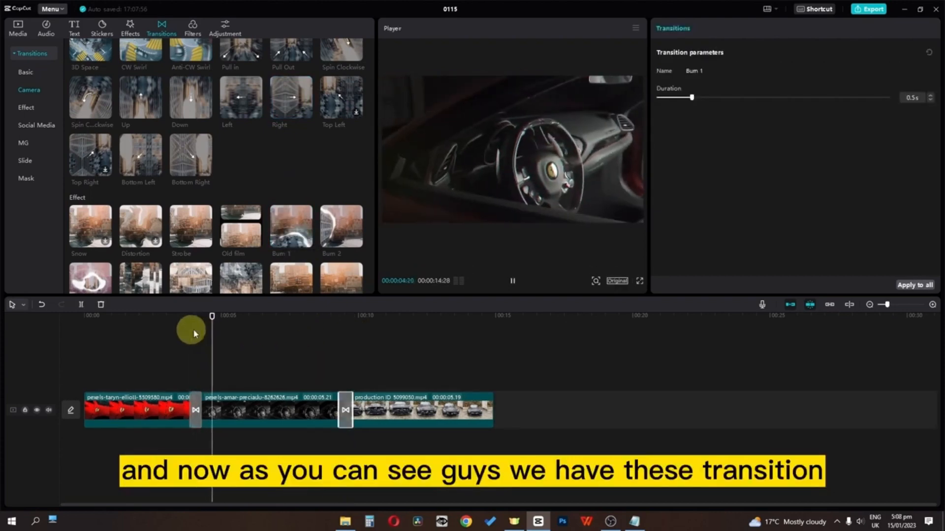
click(323, 330)
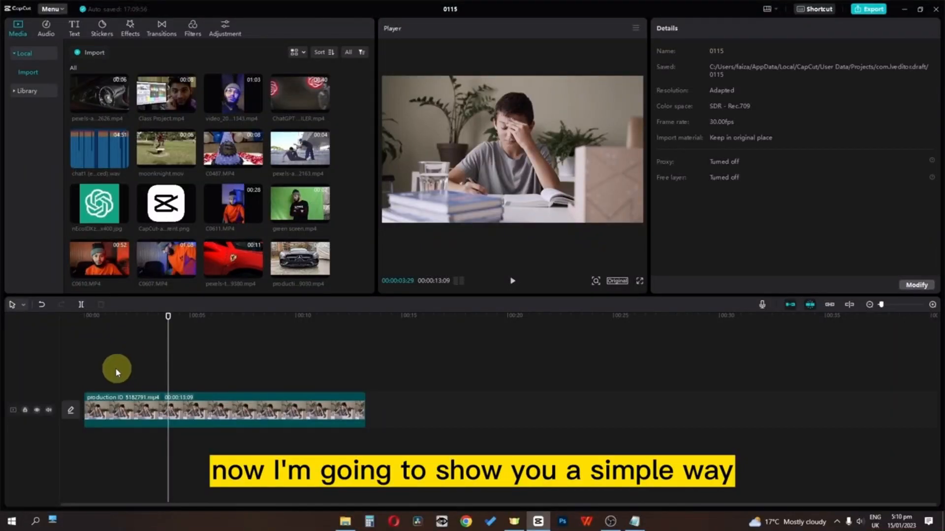
Step: Preview the Cut and Trippy video effects from the Party category
click(126, 34)
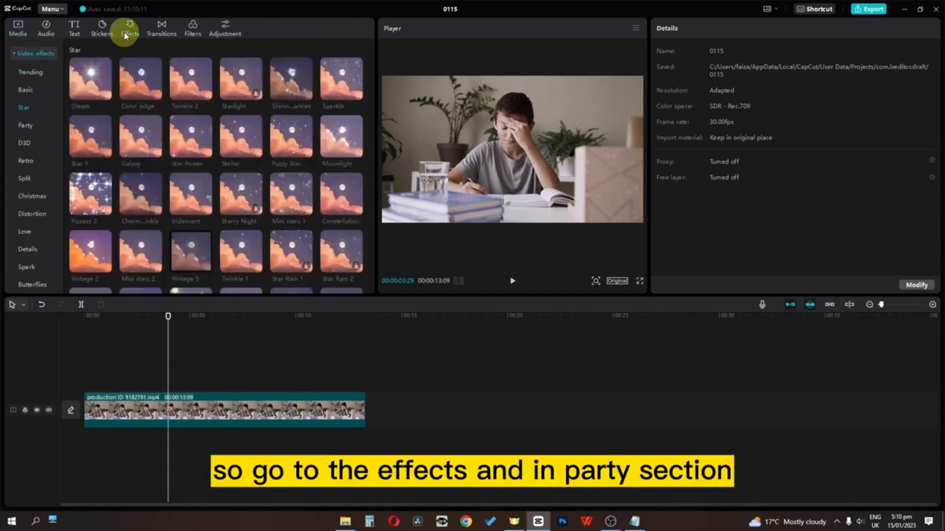
click(26, 131)
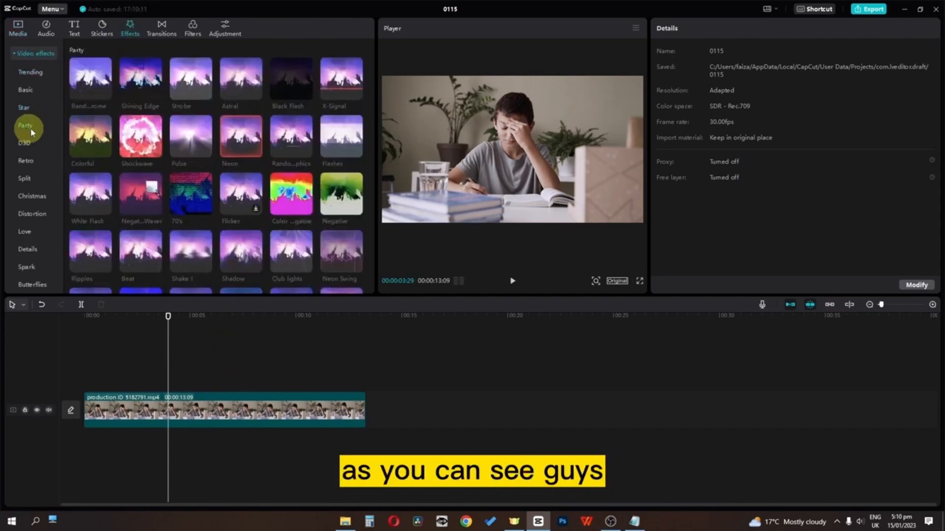
scroll(126, 177, down, 3)
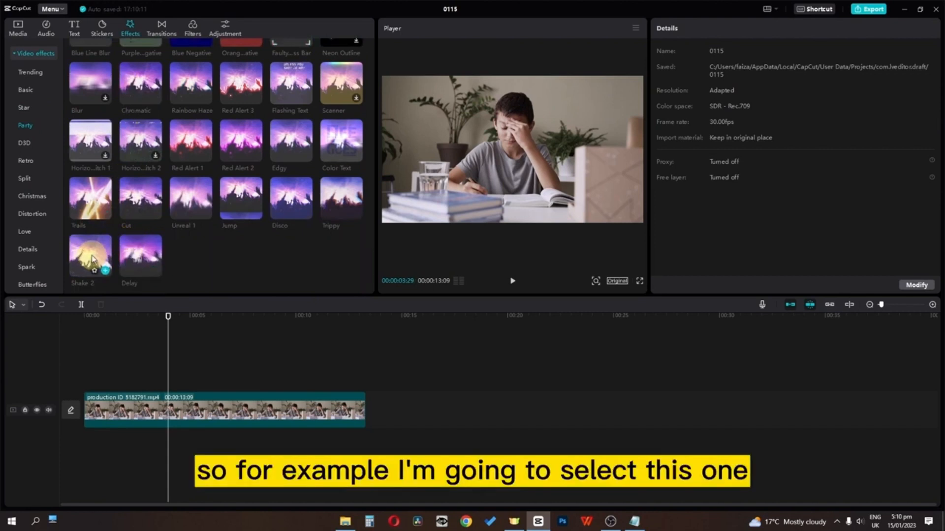
click(141, 190)
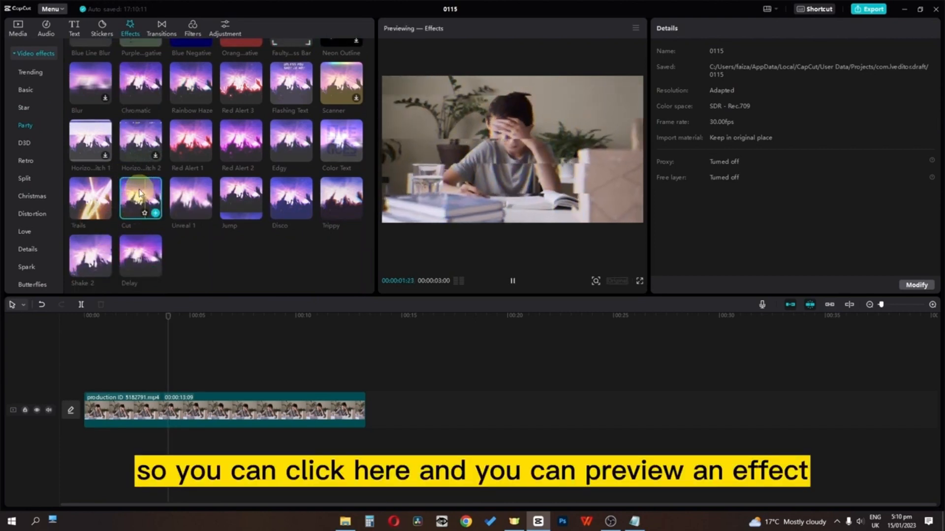
click(323, 198)
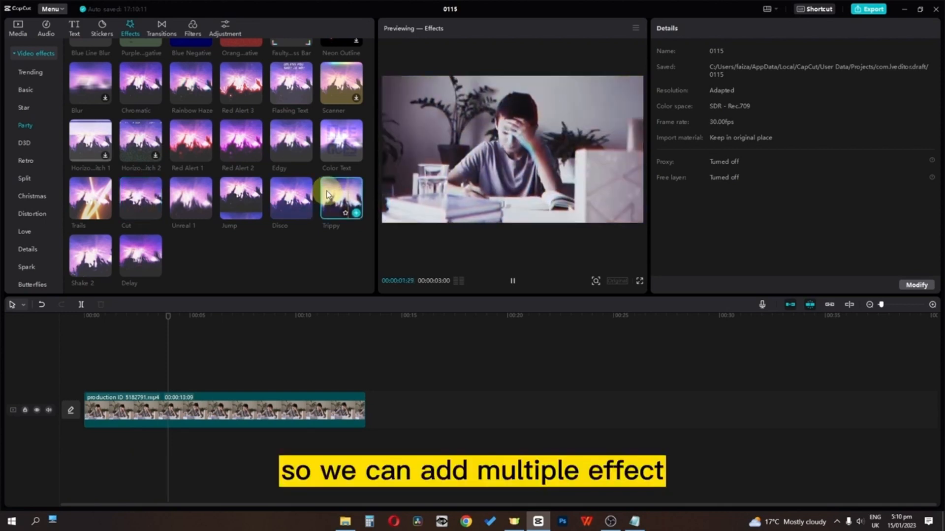
Step: Add the Edgy effect at the start of the video and layer the Cut effect above it
click(292, 134)
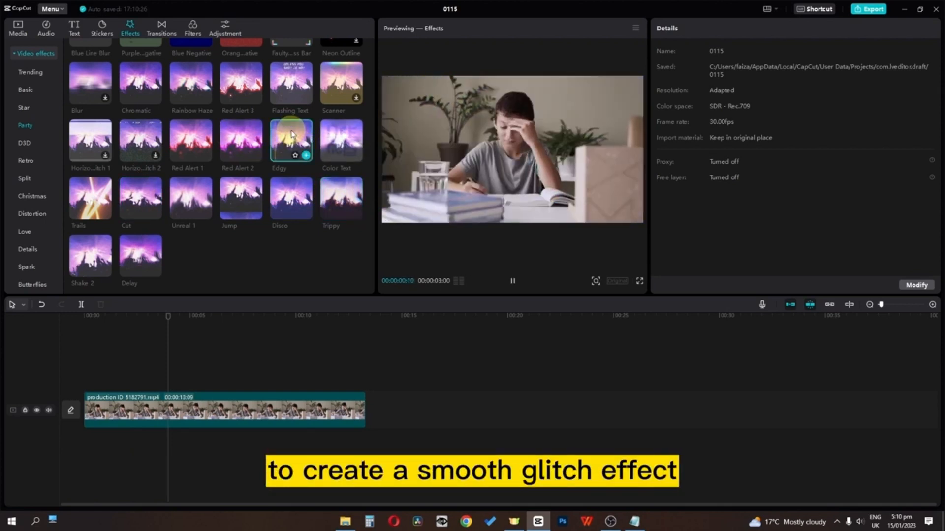
click(305, 155)
drag(220, 385, 147, 385)
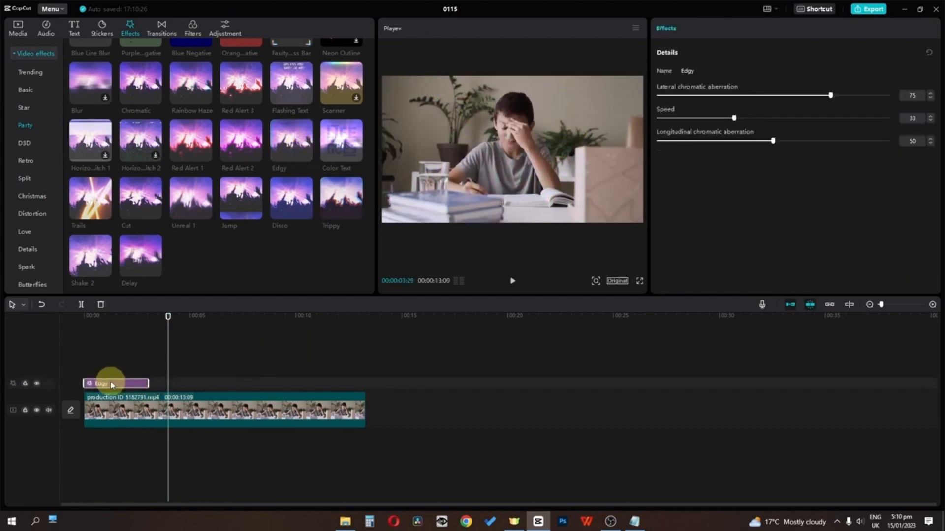
click(151, 338)
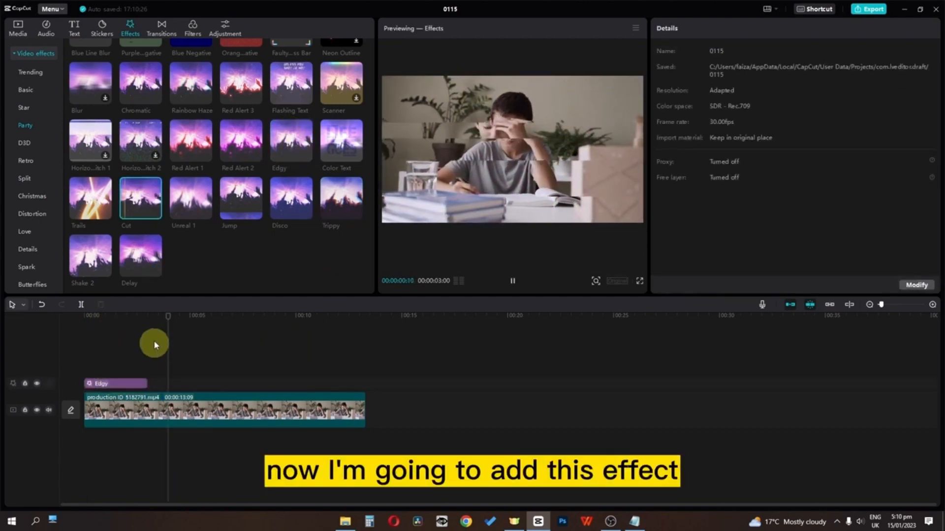
click(156, 213)
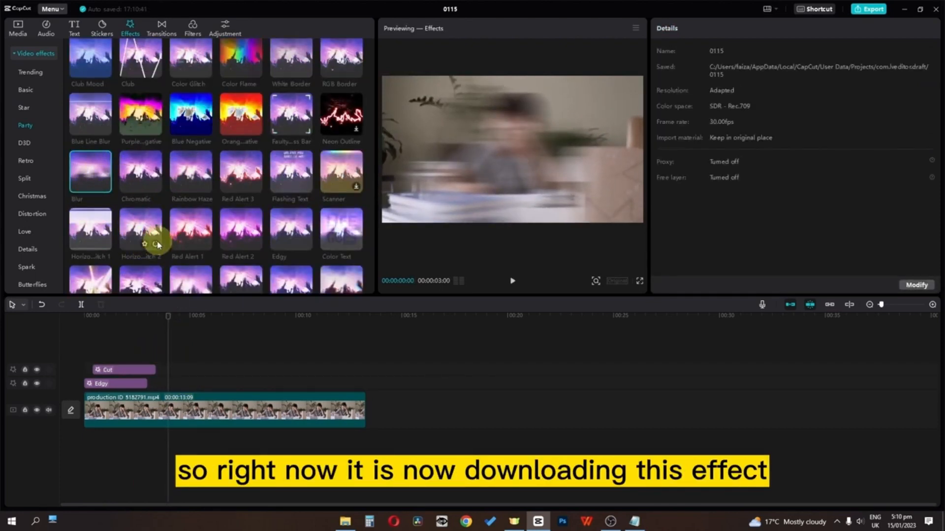
Step: Preview and add the Horizontal Glitch 2 effect, and add the Trippy effect at the same point in the timeline
click(139, 231)
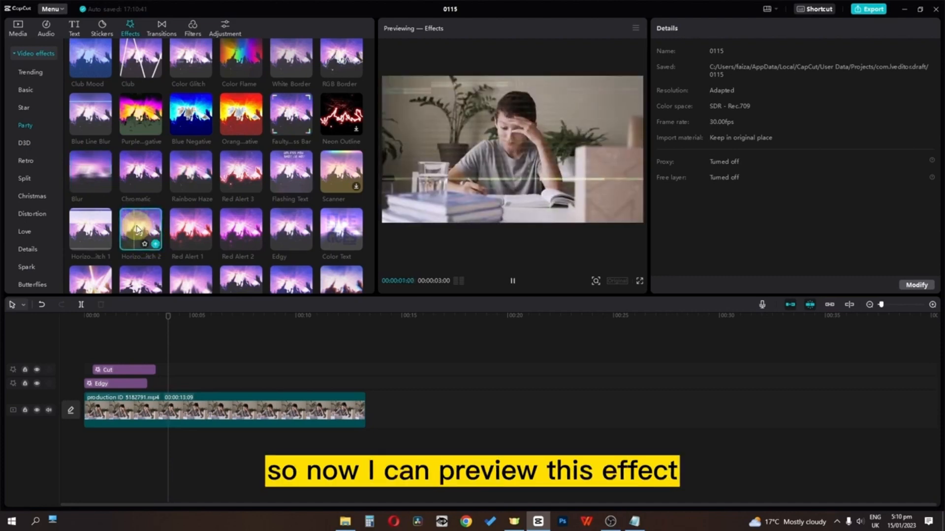
click(155, 244)
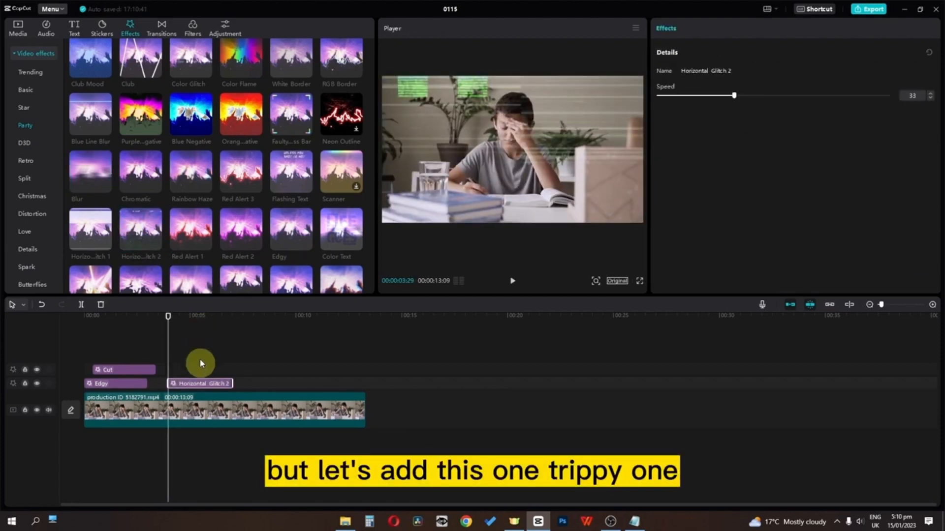
click(356, 213)
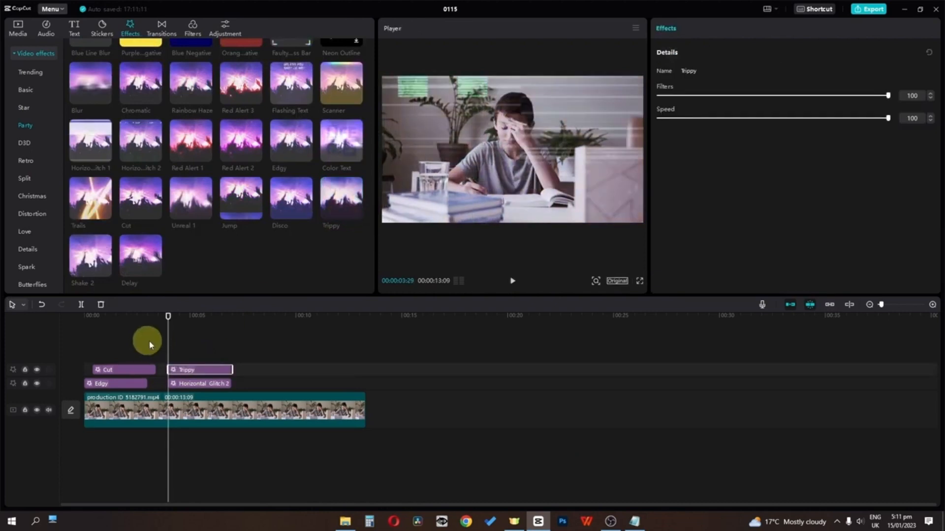
Step: Stack the Trippy and Horizontal Glitch 2 effects above Cut and Edgy near the video's start, and play back the combination
drag(168, 327, 97, 370)
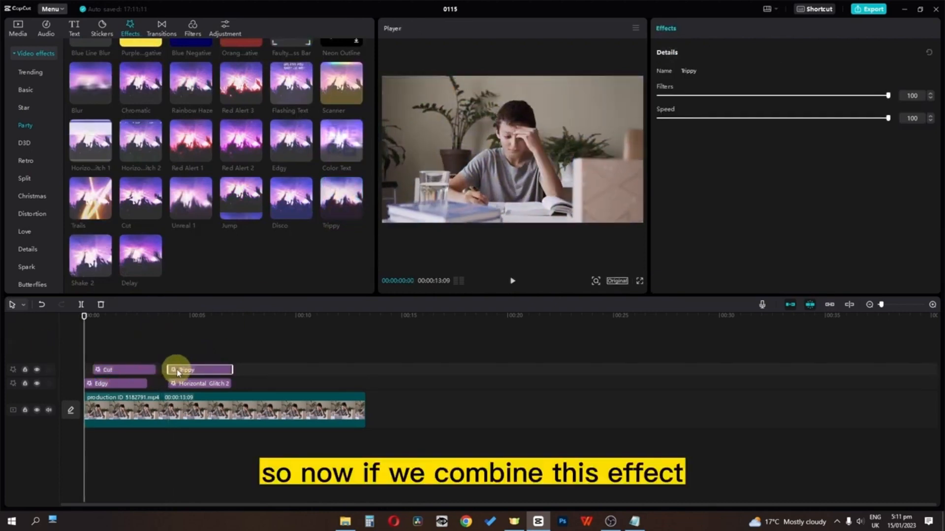
drag(177, 373, 106, 355)
drag(204, 383, 94, 331)
key(space)
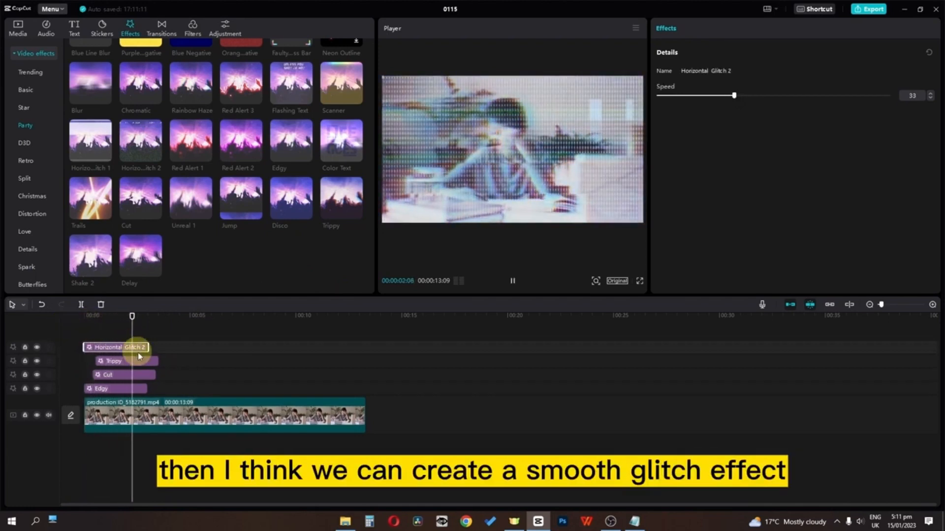
click(171, 327)
drag(171, 327, 7, 331)
Step: Shorten the Horizontal Glitch 2, Trippy, Cut and Edgy effects to end together about 0.7 seconds into the video, and play back the glitch
scroll(90, 363, up, 3)
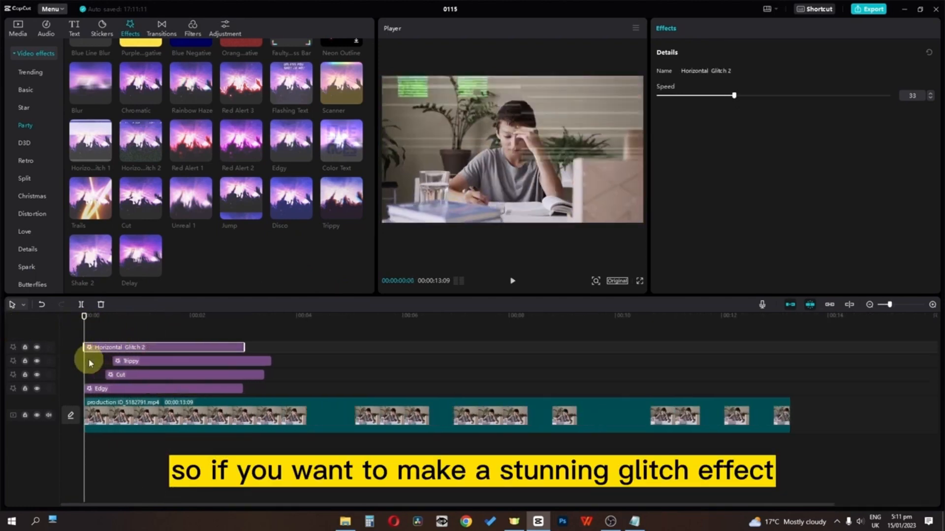
drag(249, 347, 127, 346)
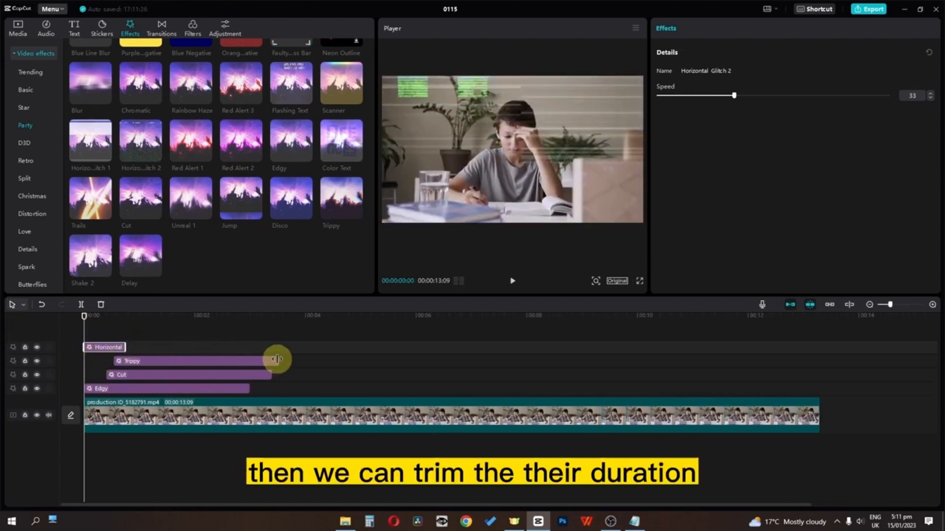
drag(277, 359, 126, 361)
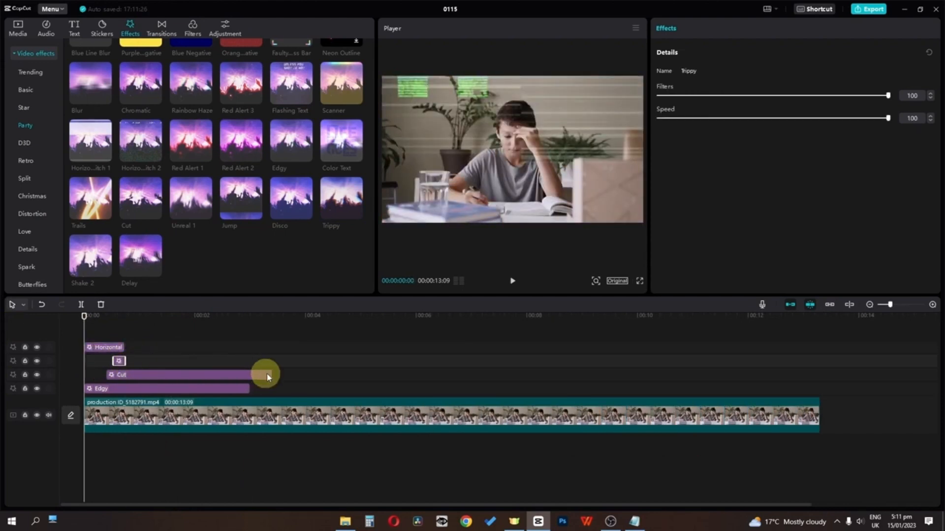
drag(267, 376, 120, 375)
click(251, 396)
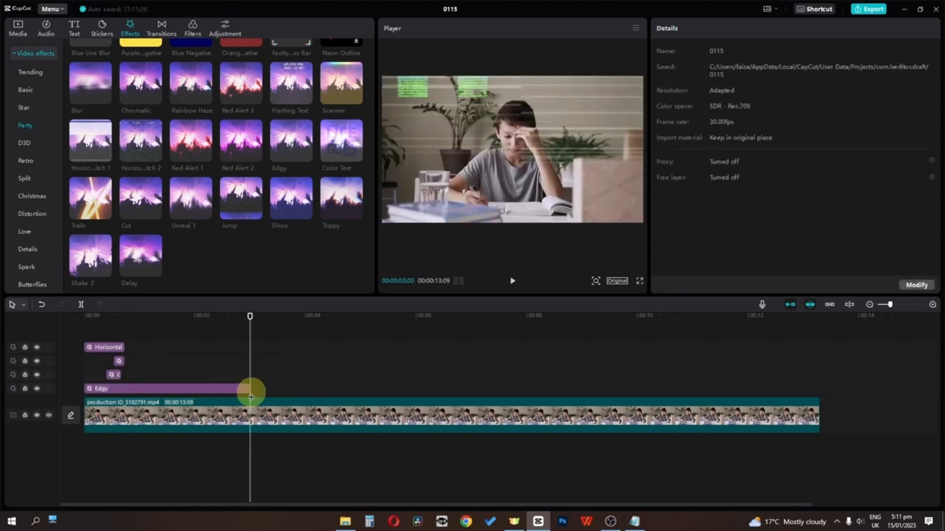
drag(251, 396, 127, 375)
click(117, 327)
drag(116, 323, 39, 330)
key(space)
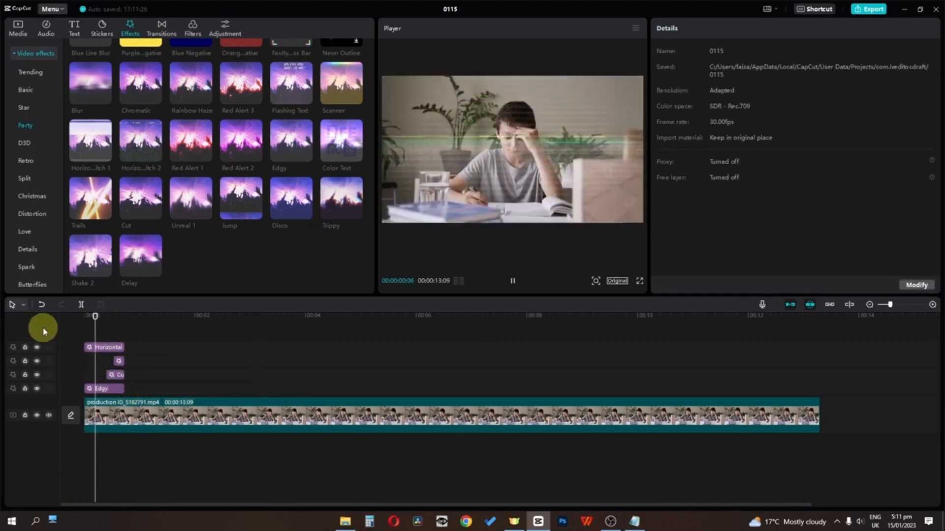
Step: Turn on linkage and group the four stacked effects, Horizontal Glitch 2, Trippy, Cut and Edgy, at the video's start
key(space)
click(114, 348)
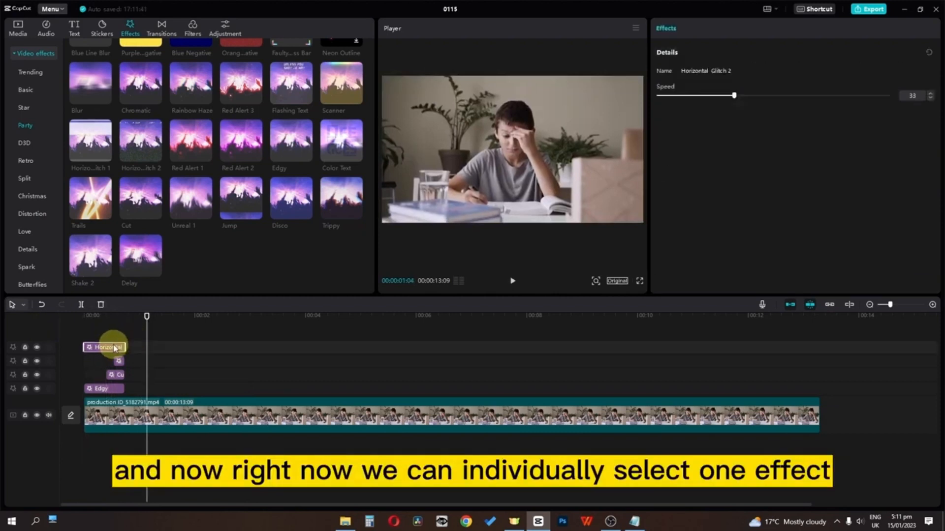
click(120, 361)
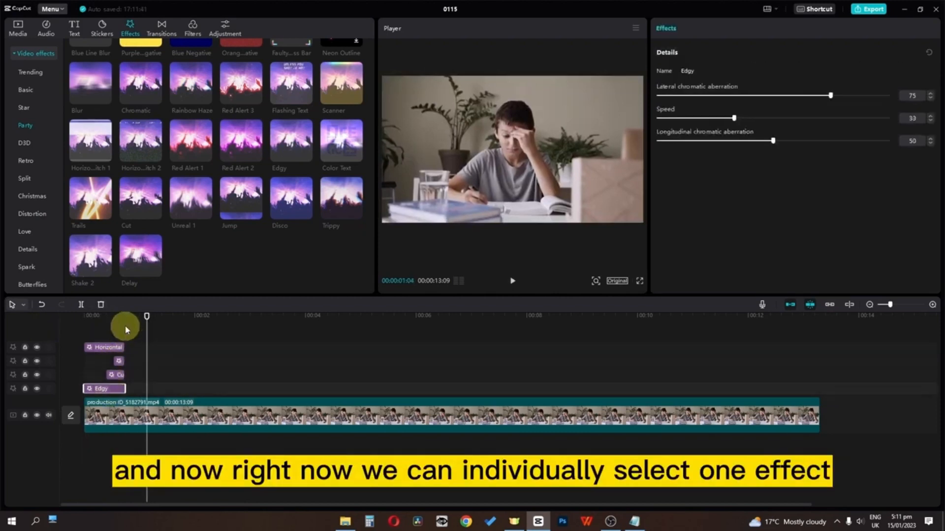
click(105, 348)
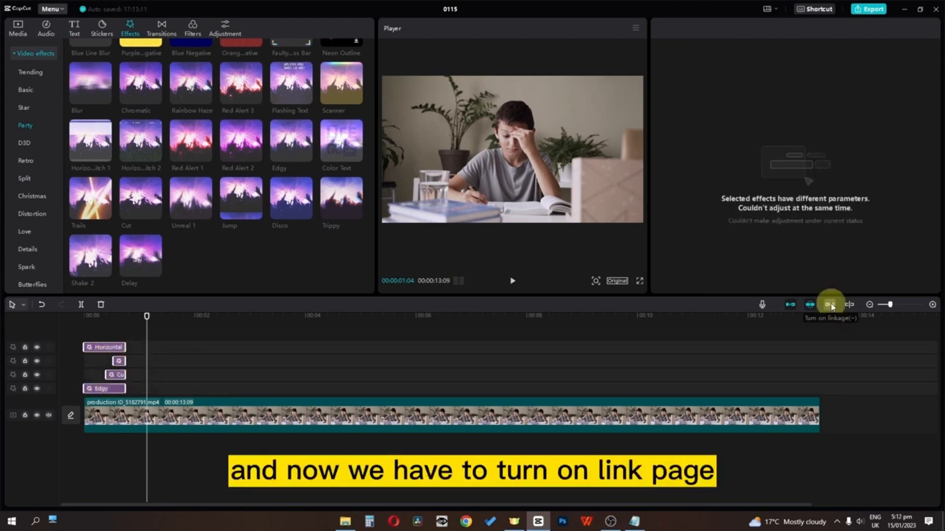
right_click(117, 350)
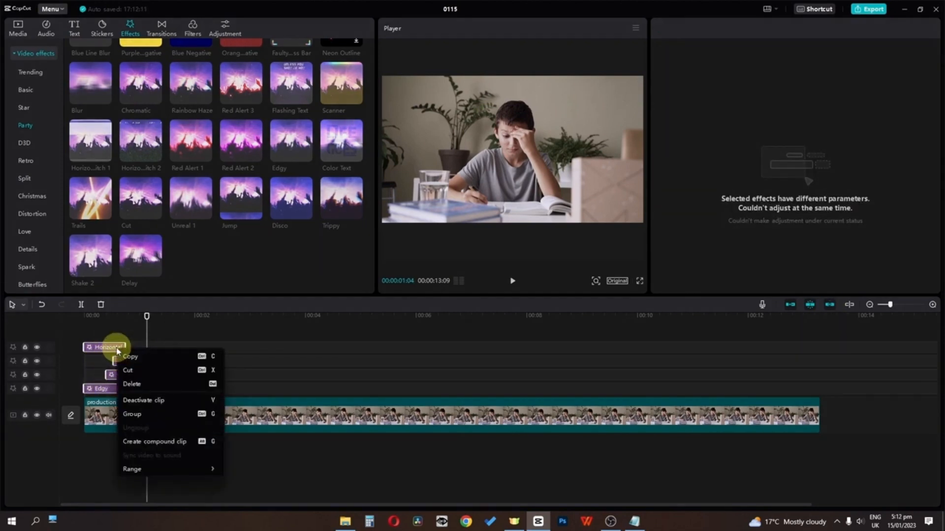
click(132, 414)
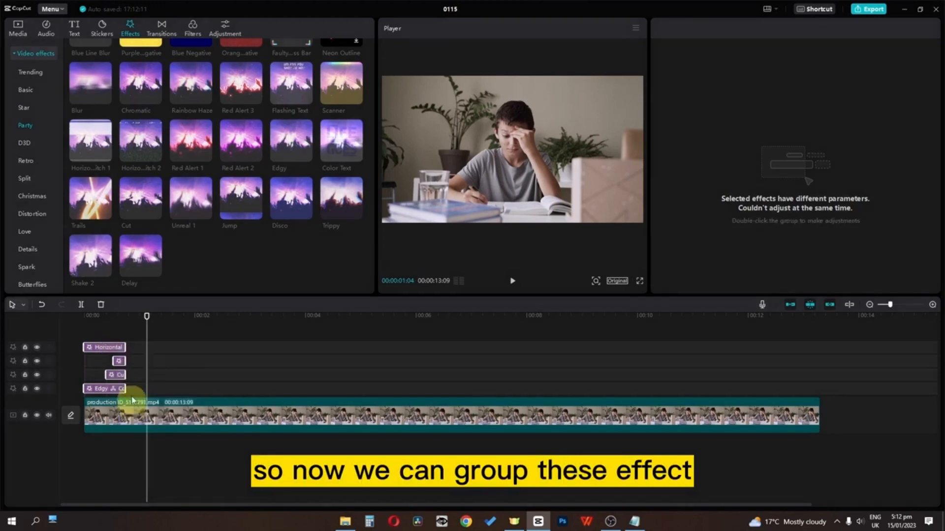
Step: Move the grouped effects along the timeline and back to the start, and play the glitch up to the 1-second mark
click(135, 348)
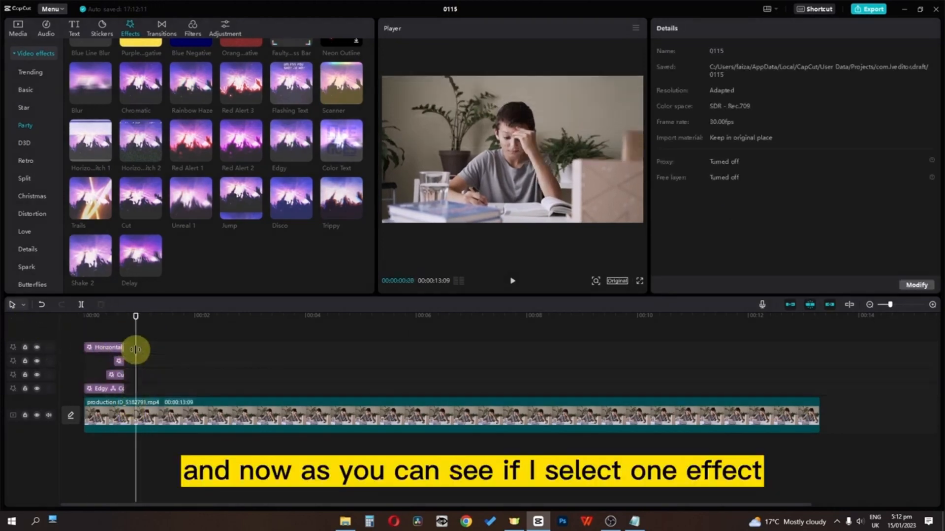
click(108, 349)
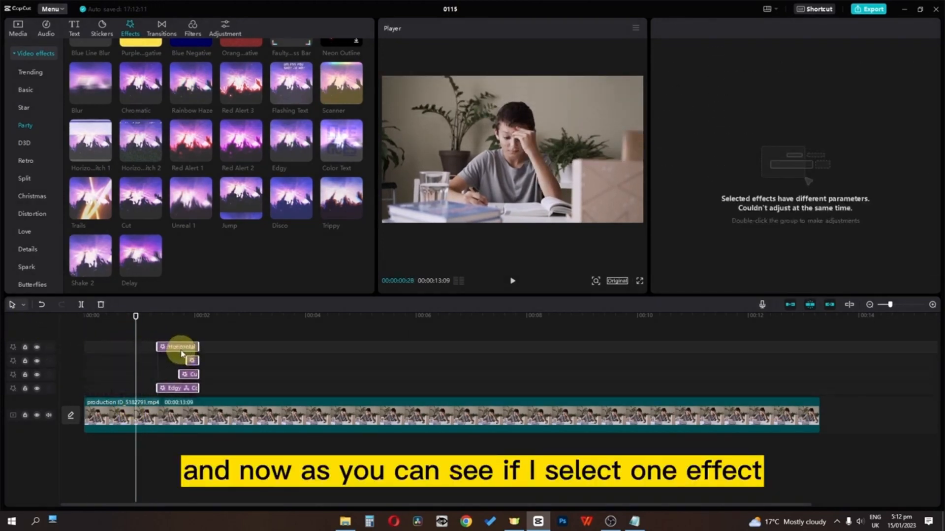
drag(136, 321, 79, 321)
key(space)
key(space)
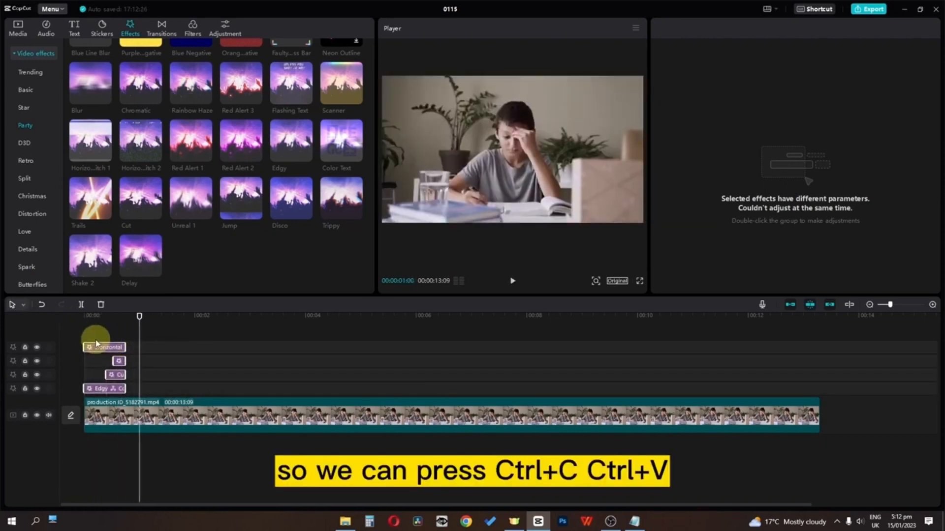
Step: Paste a copy of the grouped effects at the 1-second mark and ungroup the copy
key(ctrl+c)
key(ctrl+v)
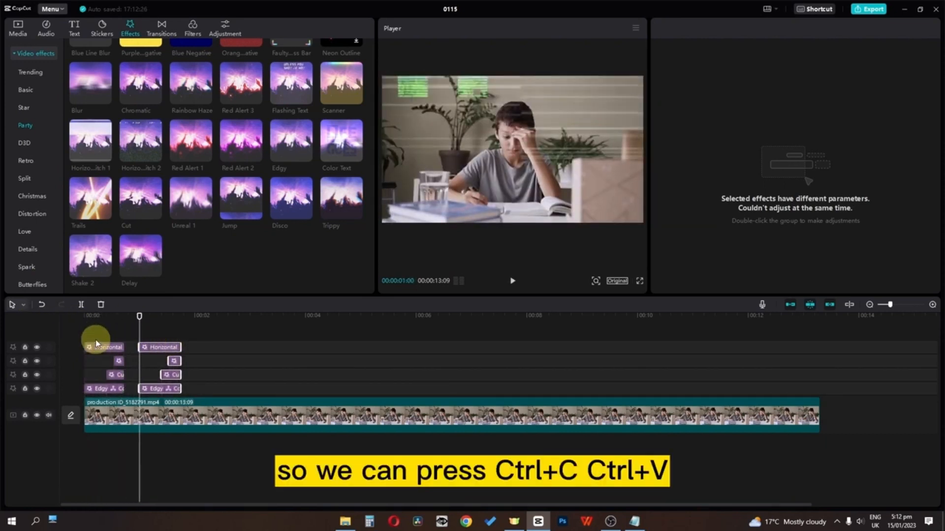
click(156, 338)
right_click(173, 347)
click(211, 424)
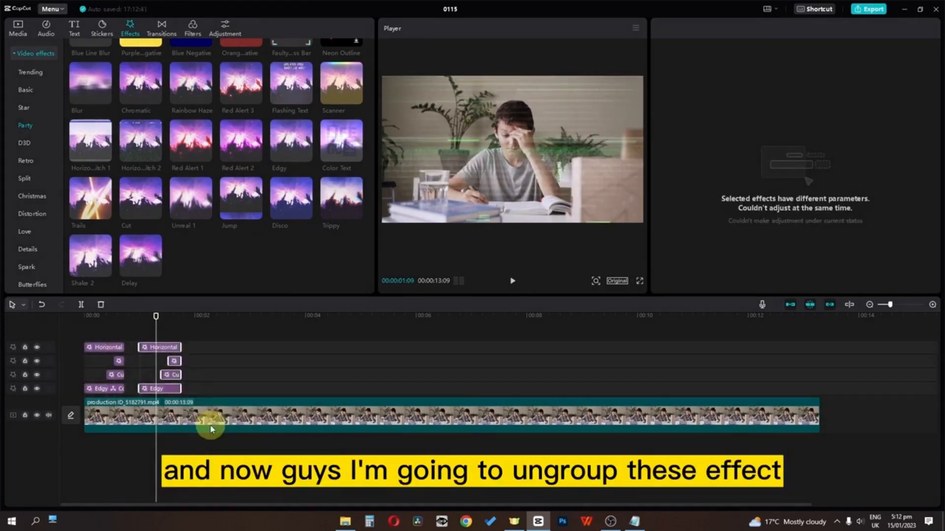
Step: In the copied effects, set Horizontal Glitch 2's Speed to 15, adjust Trippy's settings, and set the Speed of Cut and Edgy to 100
click(174, 347)
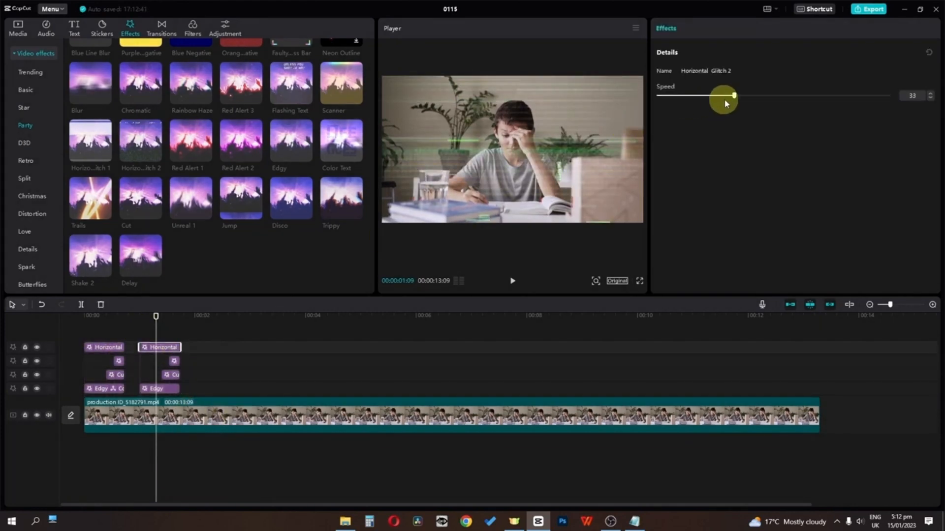
drag(724, 99, 692, 101)
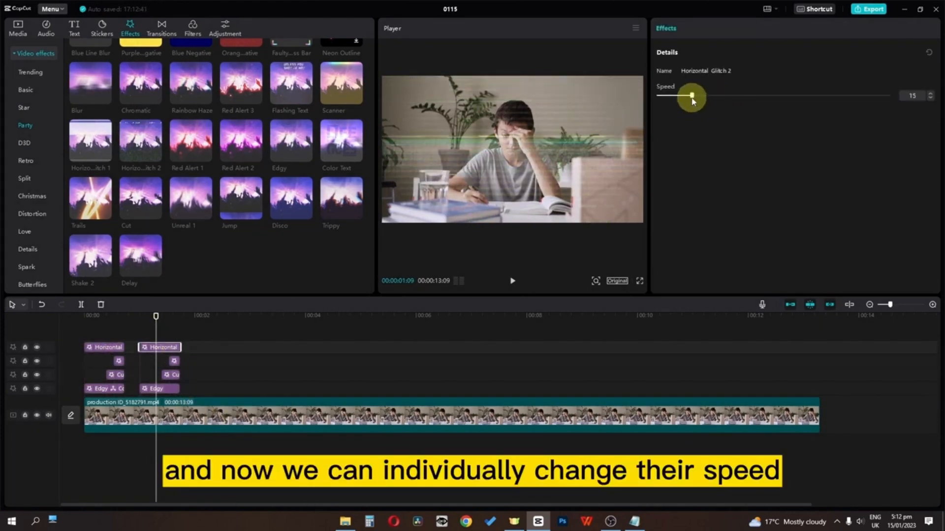
click(173, 362)
drag(743, 95, 888, 141)
click(174, 377)
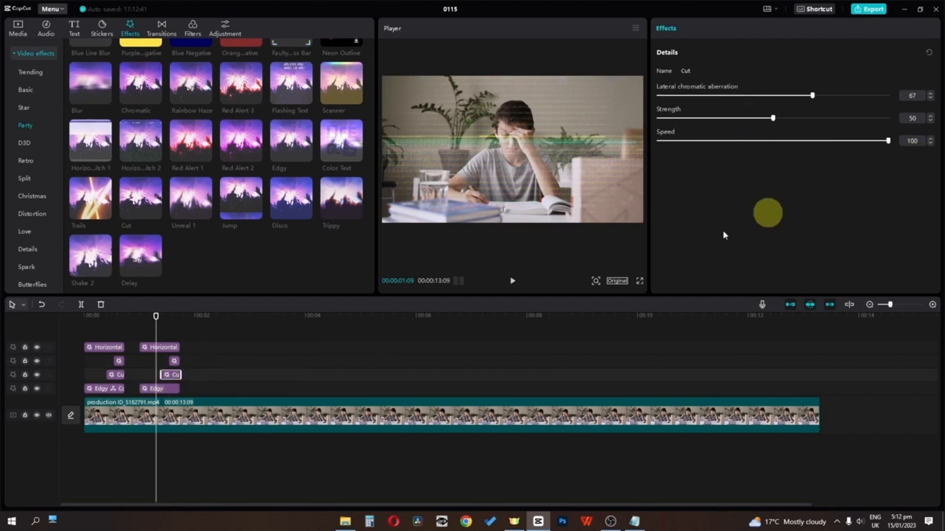
click(176, 390)
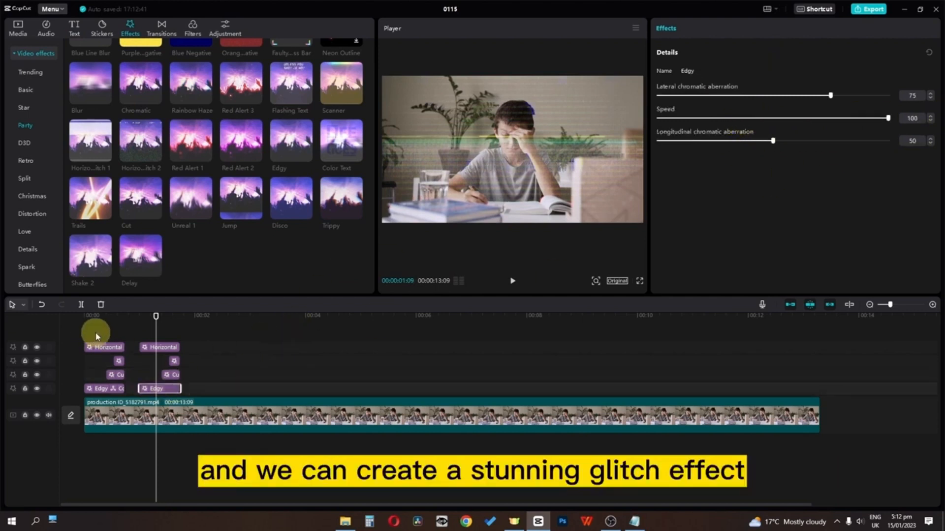
Step: Play the video from the start to compare the original glitch with the faster copied one
click(59, 315)
key(space)
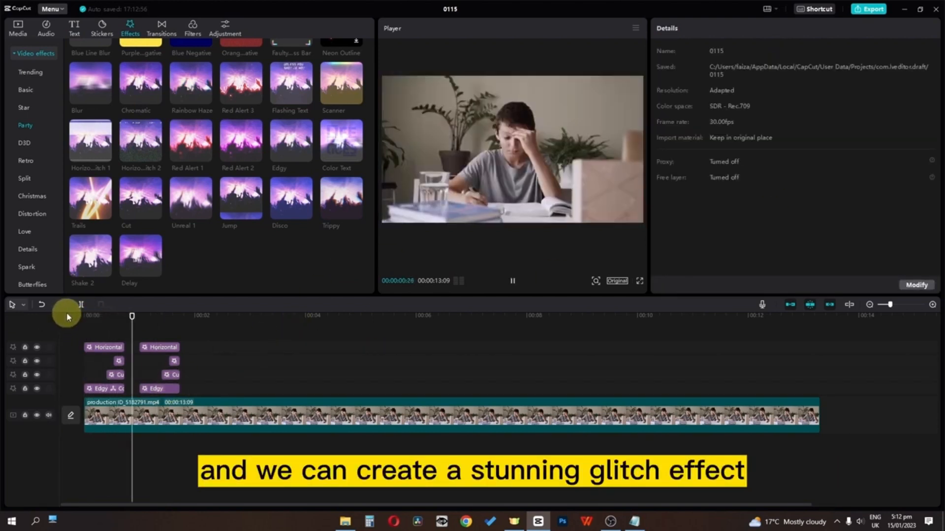
click(151, 315)
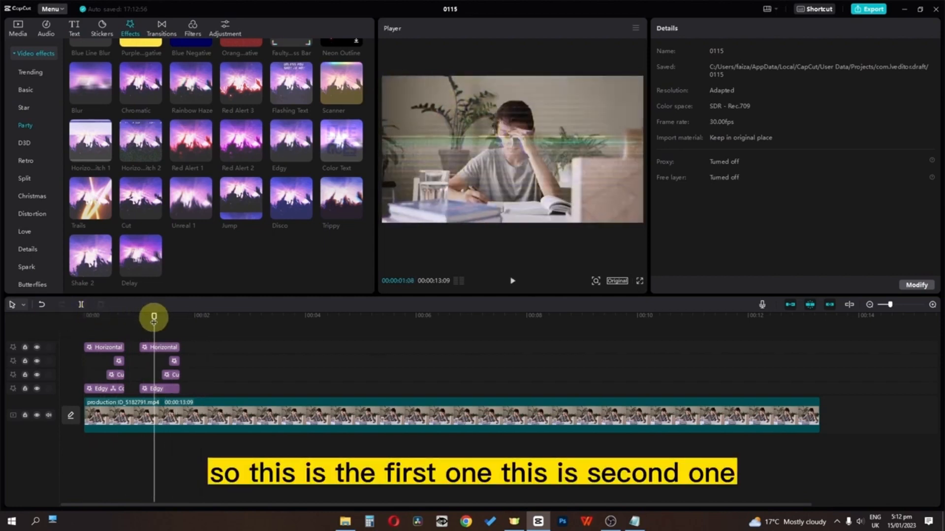
key(space)
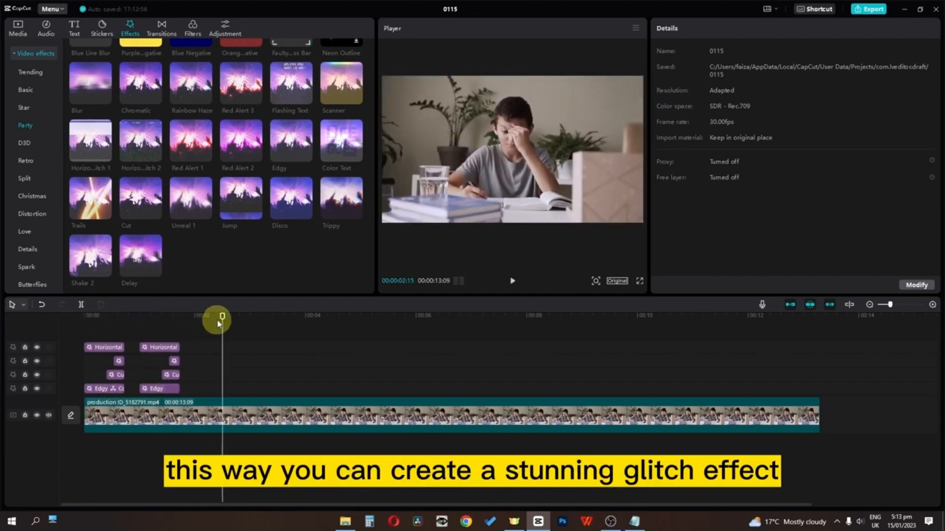
drag(221, 321, 1, 323)
key(space)
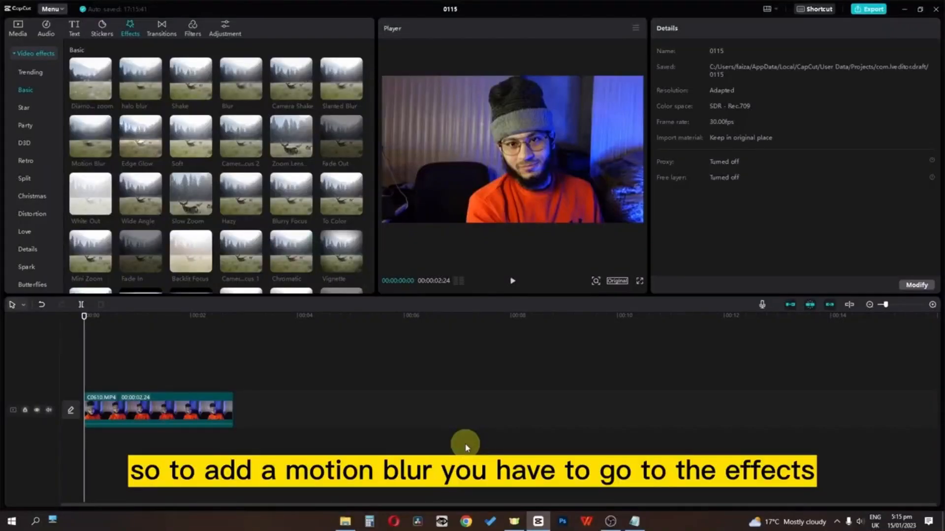
Step: Add the Basic effects Motion Blur and Edge Glow at the start of clip C0610.MP4 and trim both to the clip's end
click(136, 37)
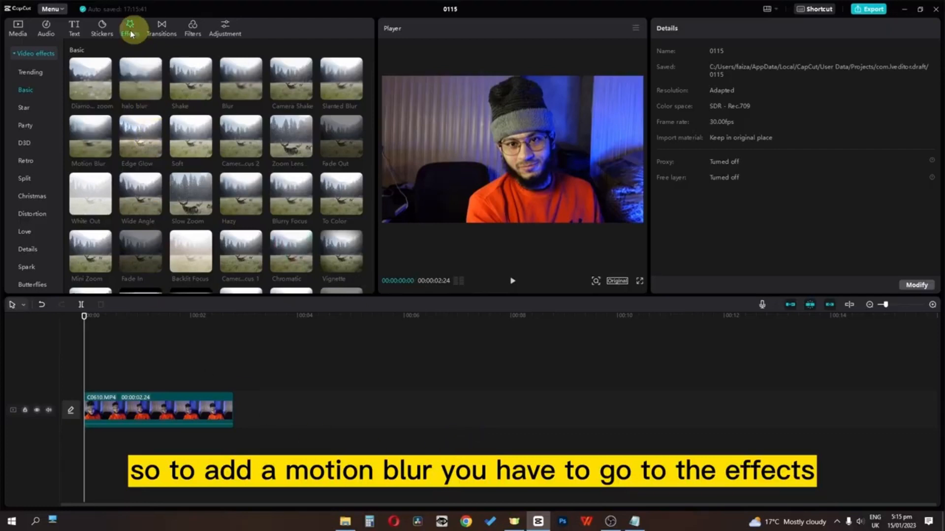
click(25, 92)
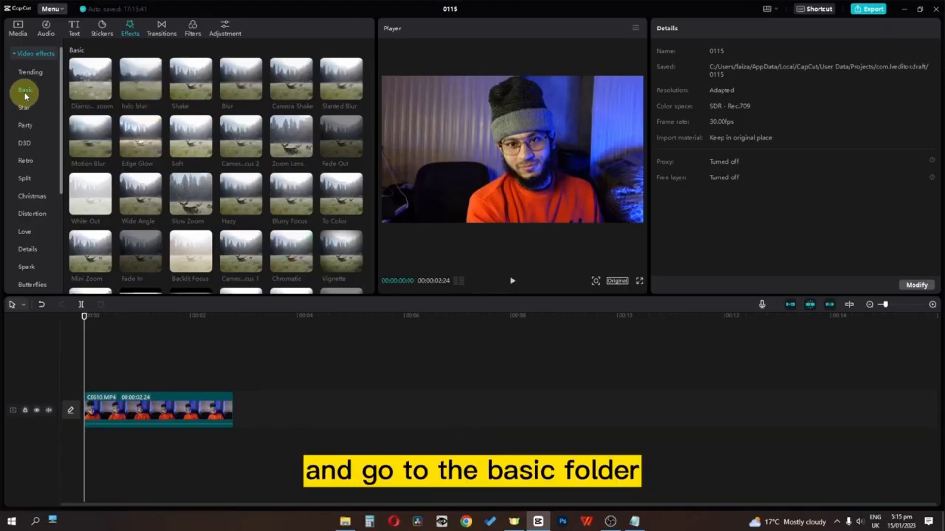
click(106, 155)
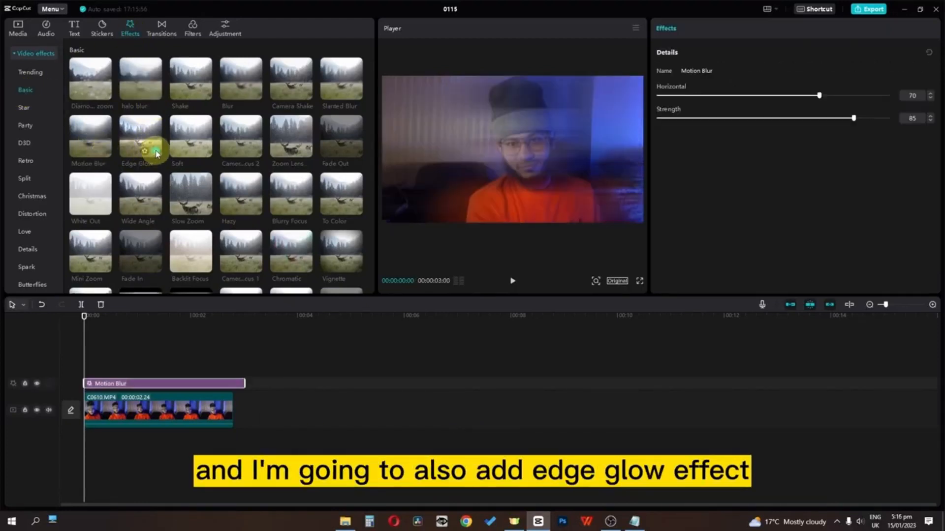
click(156, 154)
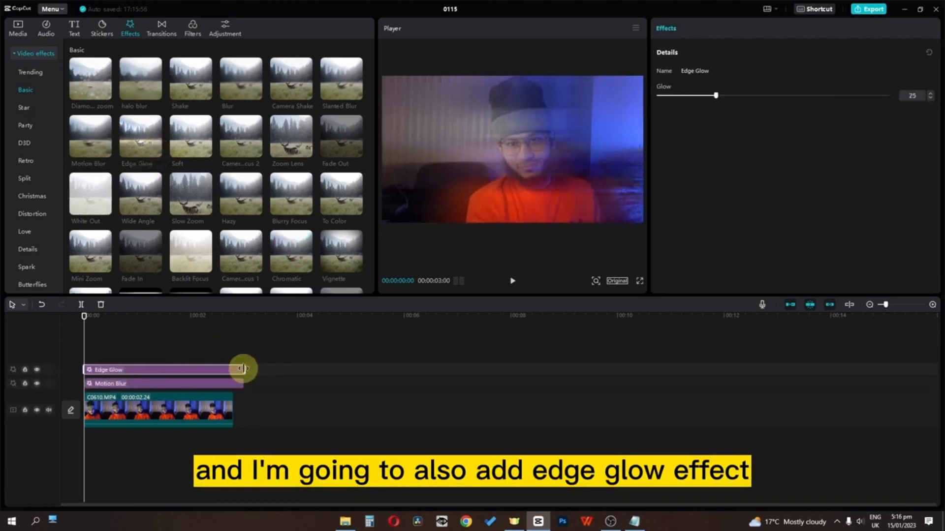
drag(244, 368, 234, 370)
Step: Set the Motion Blur effect's Horizontal to 52 and Strength to 100, and shift it slightly after the clip's start
click(149, 388)
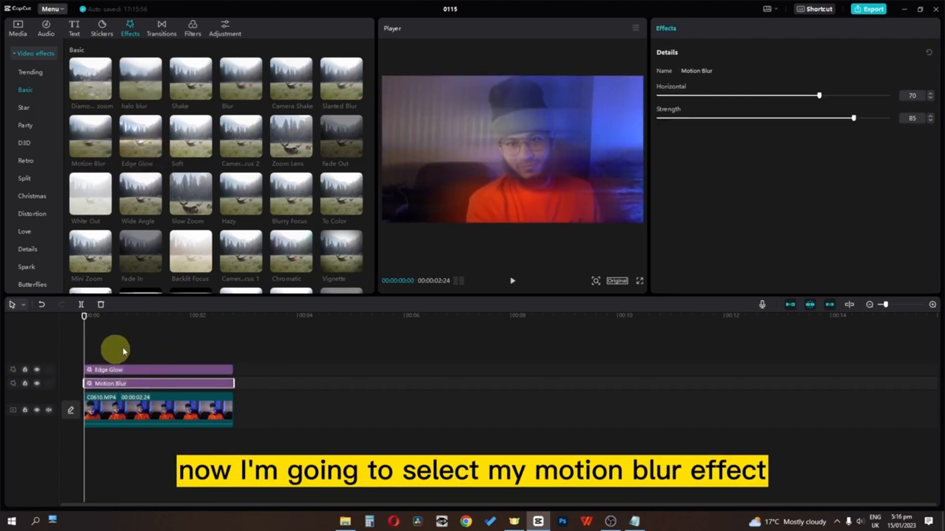
drag(820, 95, 773, 97)
drag(860, 120, 920, 116)
click(89, 386)
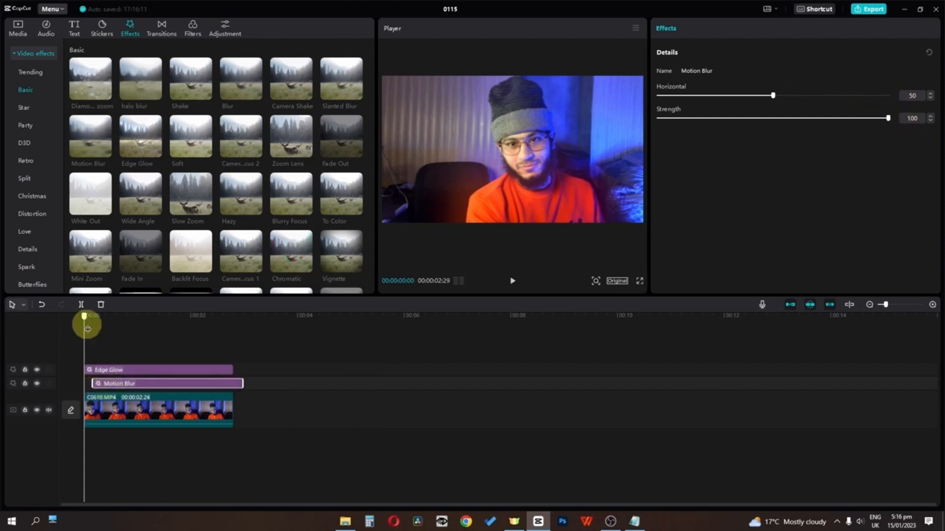
drag(88, 329, 103, 331)
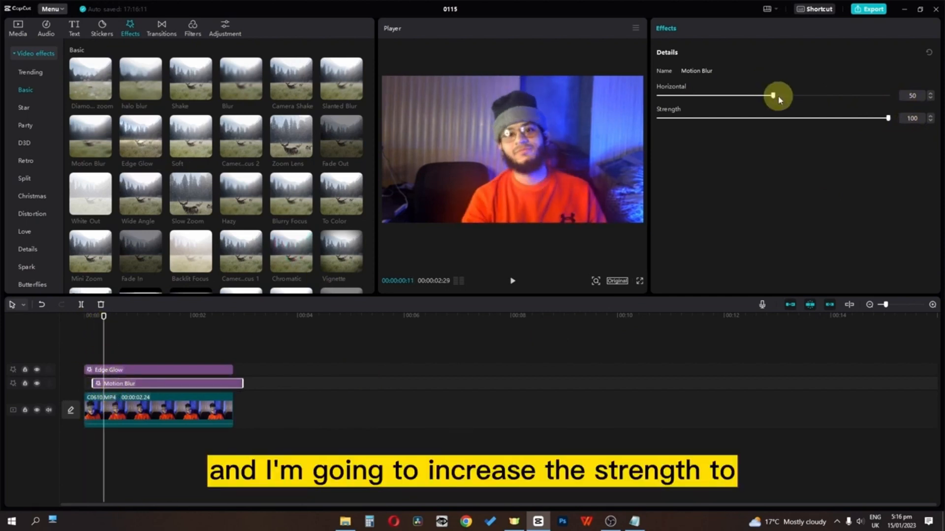
drag(779, 99, 779, 98)
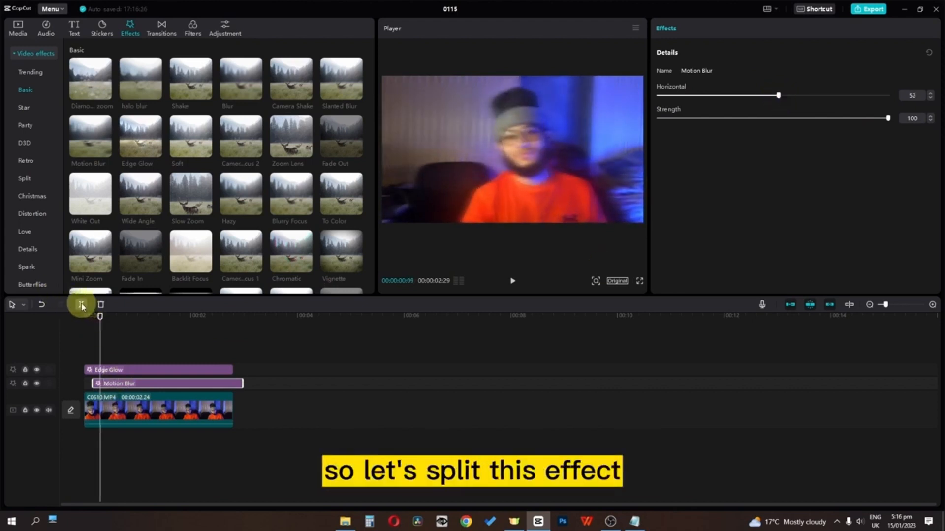
Step: Split the Motion Blur effect at frame 9, shift the remainder to about 0.7 seconds, and play back from the start
click(82, 305)
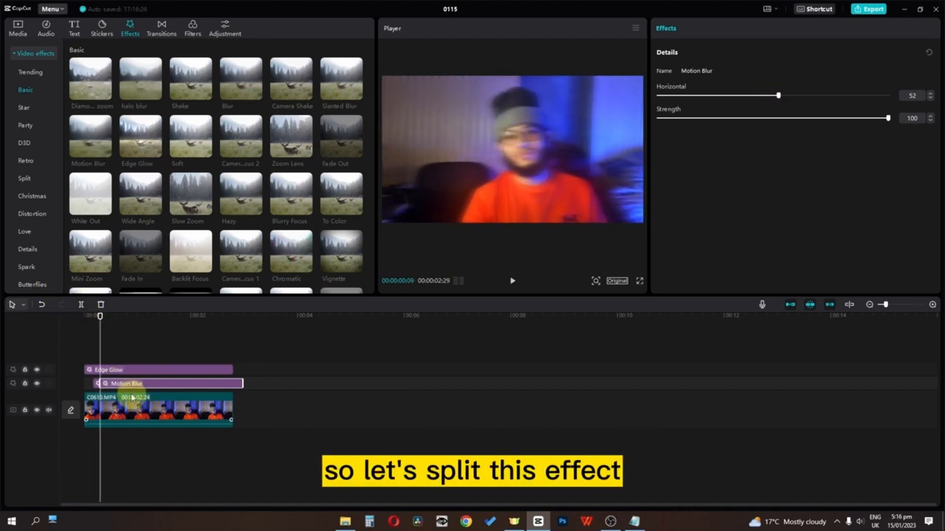
drag(134, 391, 156, 388)
key(space)
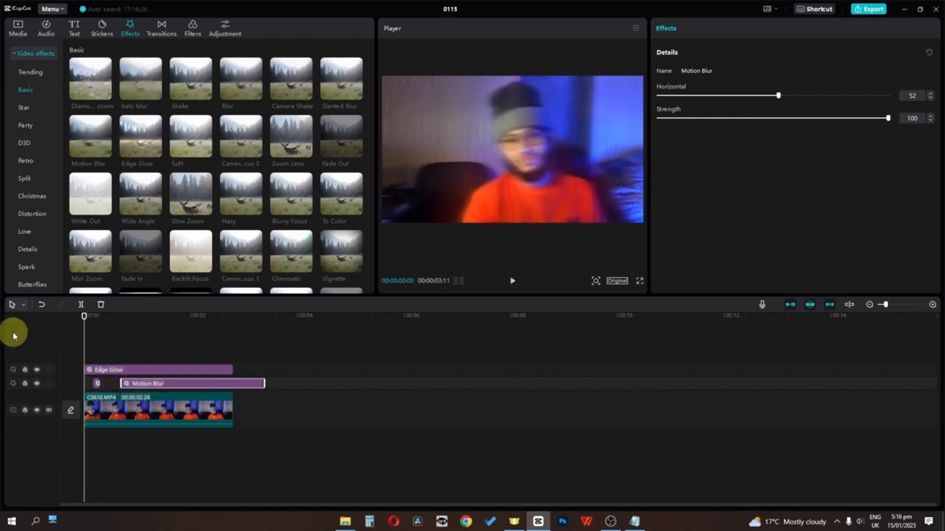
key(space)
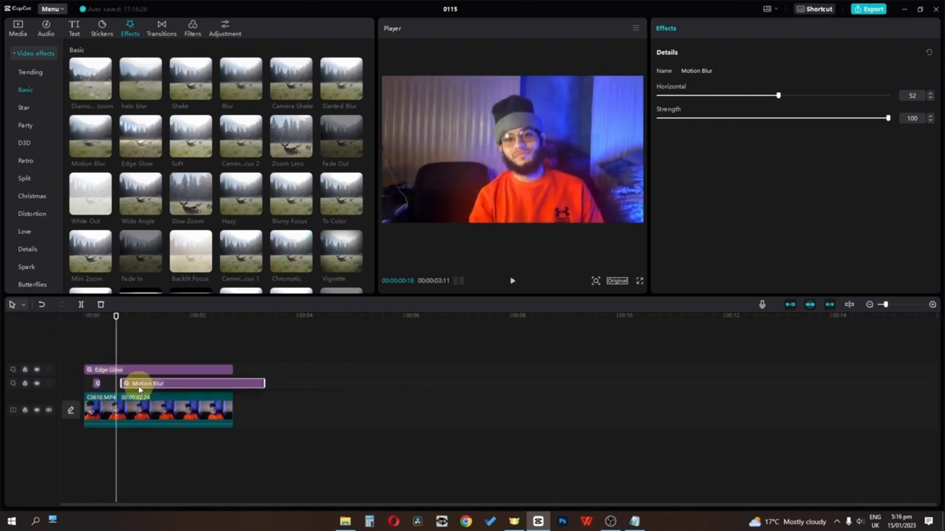
Step: Set the second Motion Blur segment's Horizontal to 57, start it at frame 18, split it at frame 22, and shift the remainder to about 1 second
drag(781, 96, 788, 101)
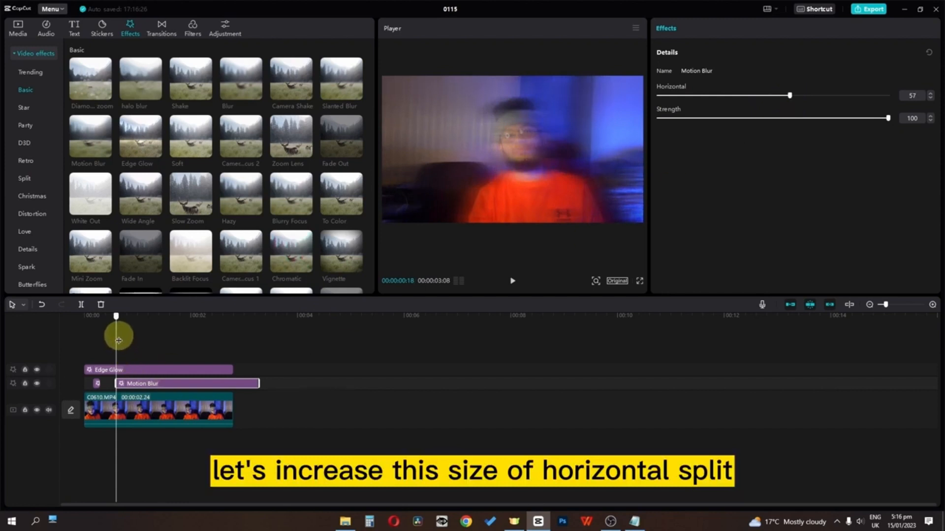
mouse_move(119, 341)
mouse_down()
mouse_move(126, 333)
mouse_move(123, 339)
mouse_up()
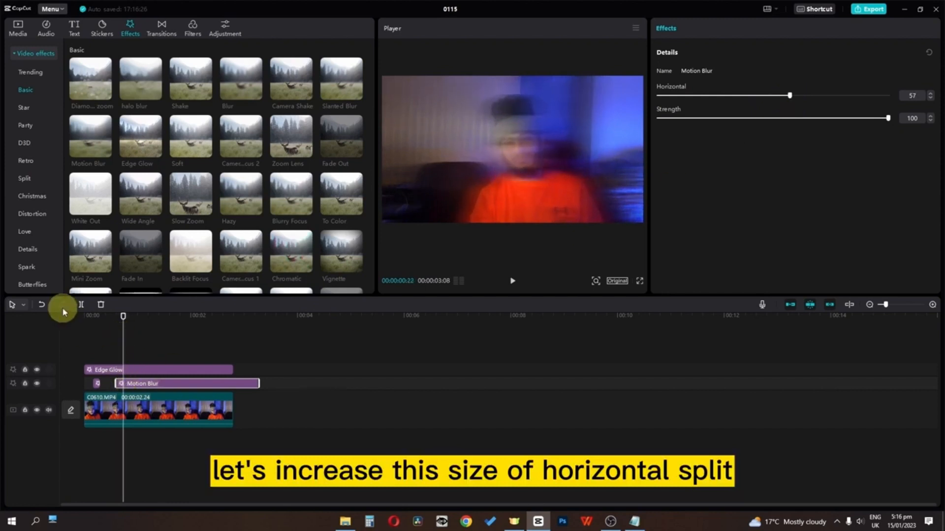
click(82, 304)
drag(148, 382, 169, 382)
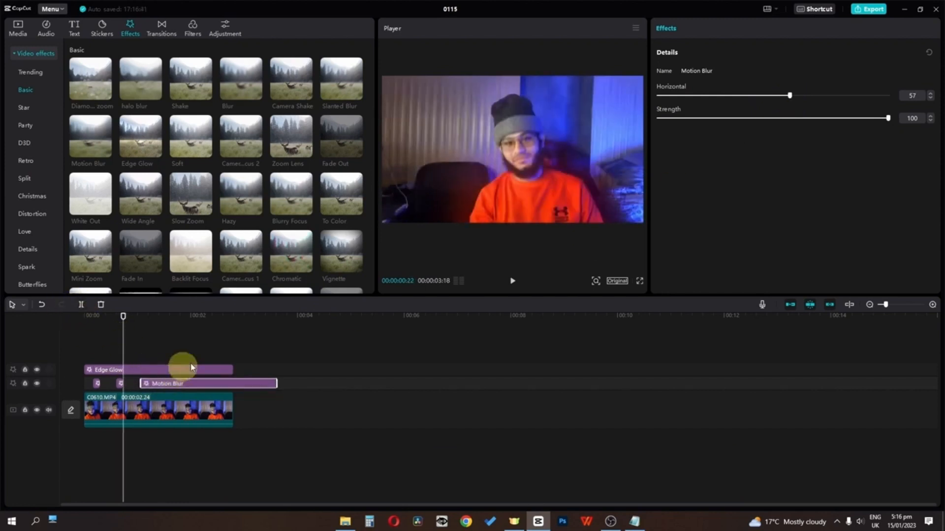
Step: Adjust the Horizontal amount of the third Motion Blur segment while checking the blur at 00:00:01:08
drag(787, 102, 709, 95)
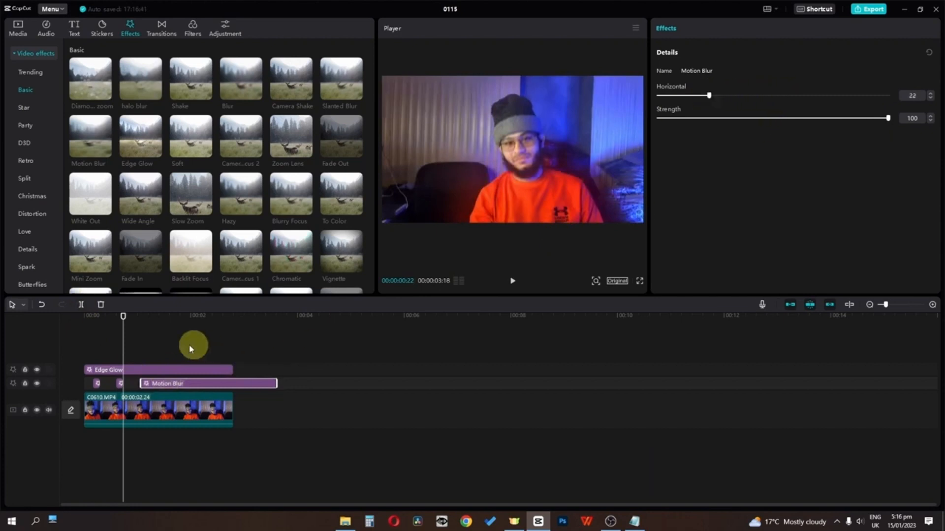
drag(122, 333, 159, 335)
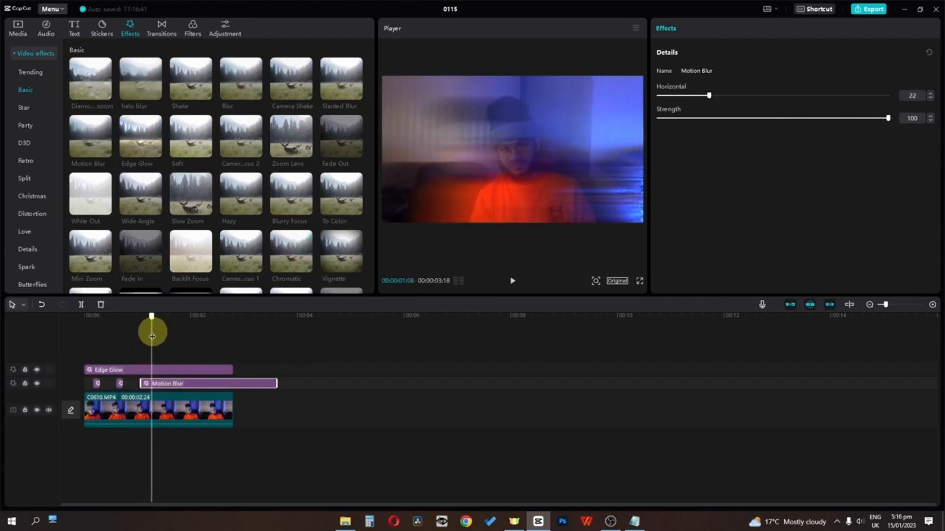
drag(709, 95, 785, 103)
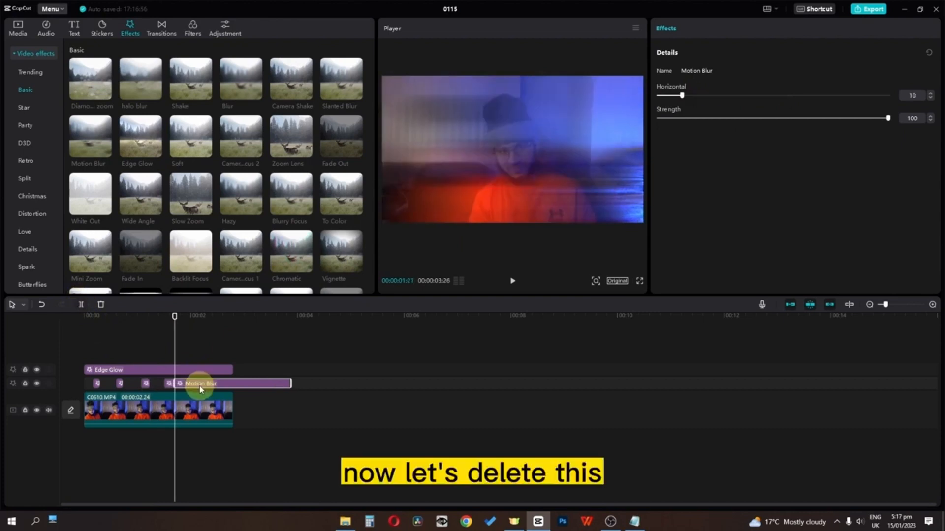
Step: Delete the leftover Motion Blur segment after 00:00:01:21 and play back clip C0610.MP4 from the start
key(Delete)
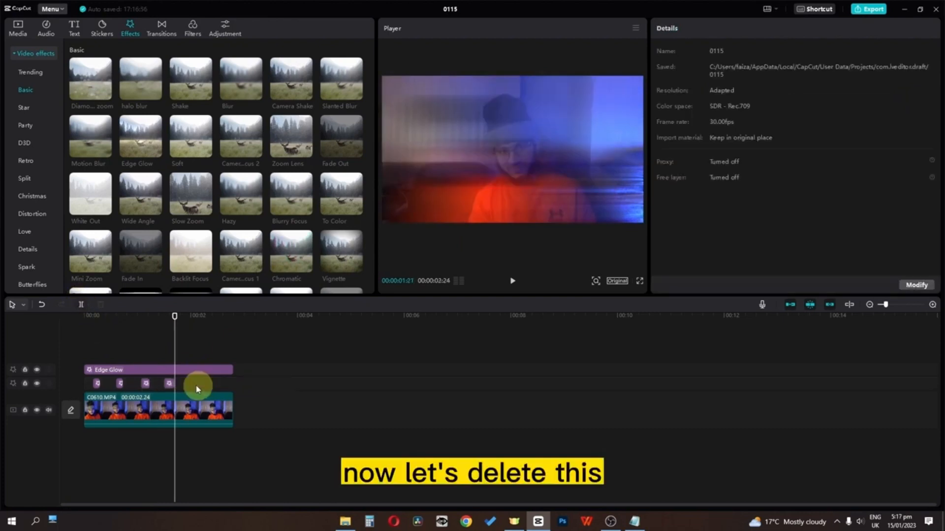
drag(173, 341, 1, 340)
key(space)
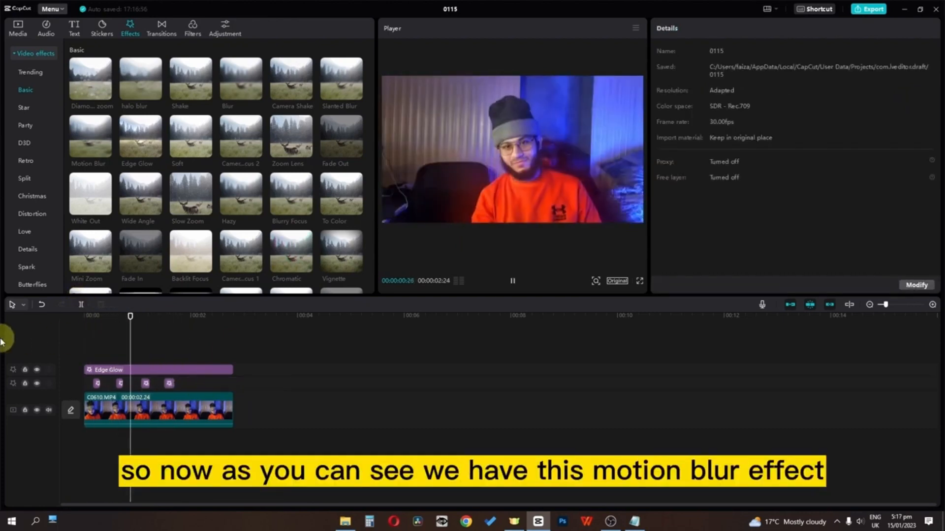
key(space)
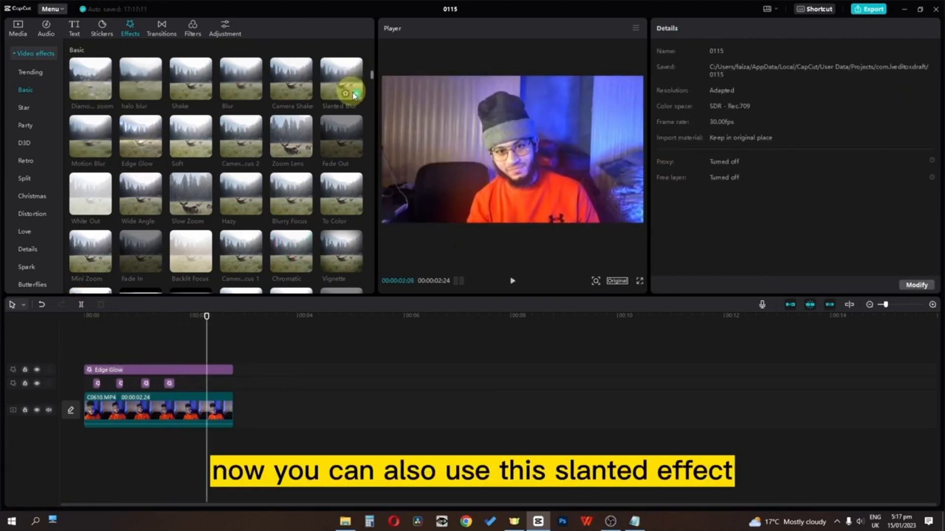
Step: Add the Slanted Blur effect between the first two Motion Blur segments, starting at about 0.4 seconds, and split it at frame 16
click(357, 95)
drag(261, 391, 162, 386)
click(109, 327)
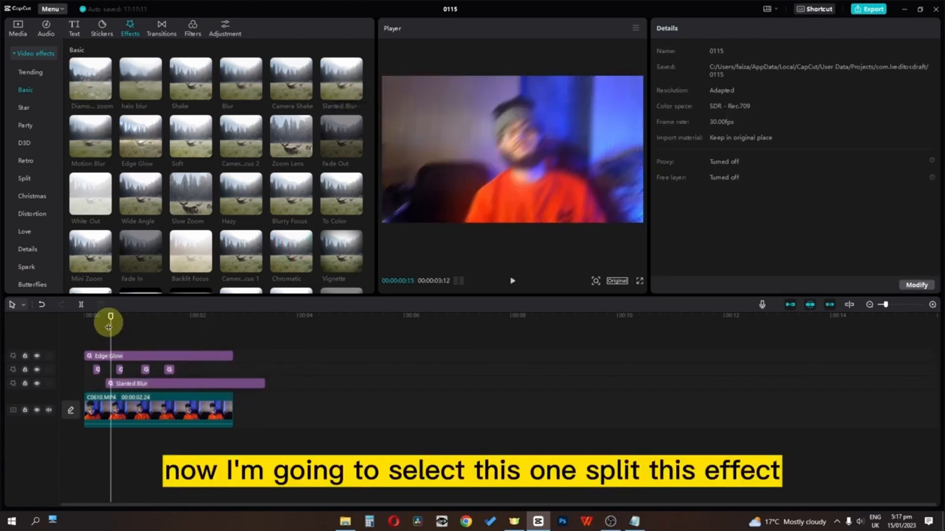
click(127, 385)
click(79, 307)
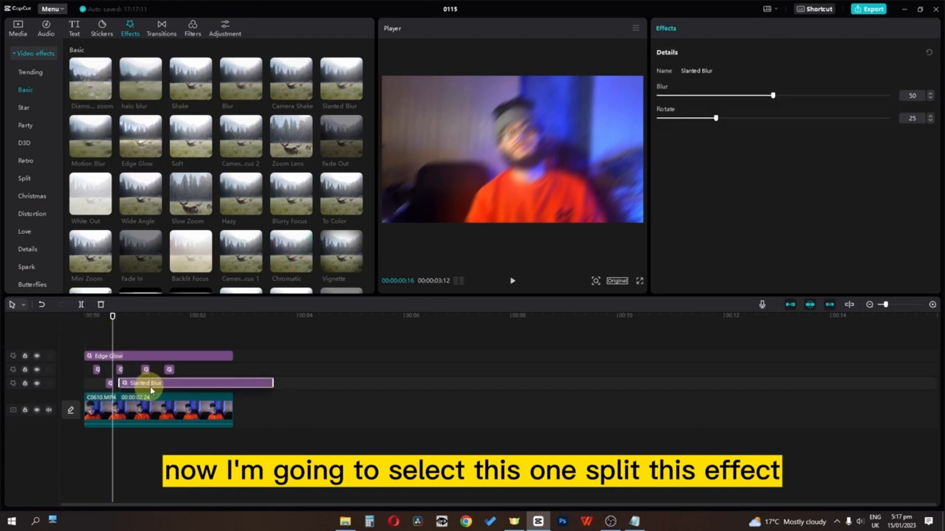
Step: Shift the remaining Slanted Blur to start at about 0.7 seconds and split it at frame 29
drag(149, 387, 161, 387)
click(122, 329)
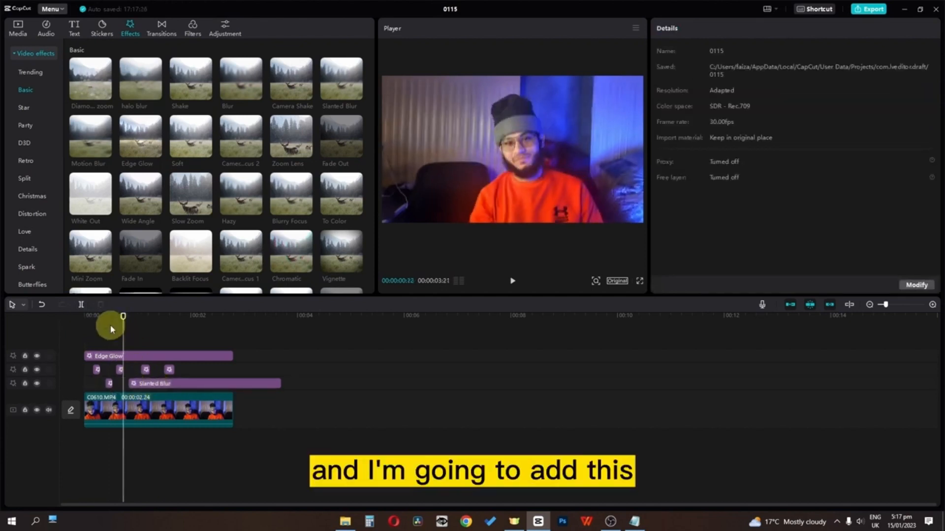
drag(126, 330, 136, 331)
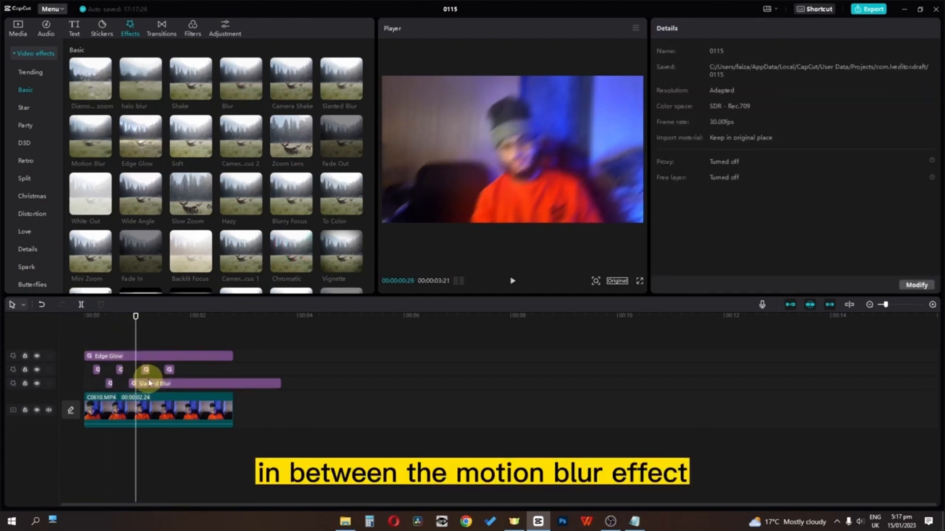
drag(149, 384, 143, 384)
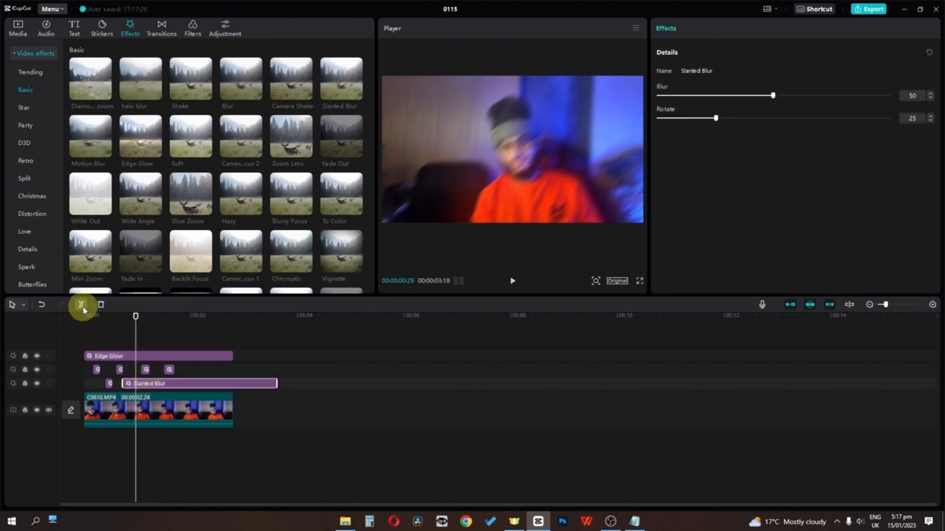
click(83, 306)
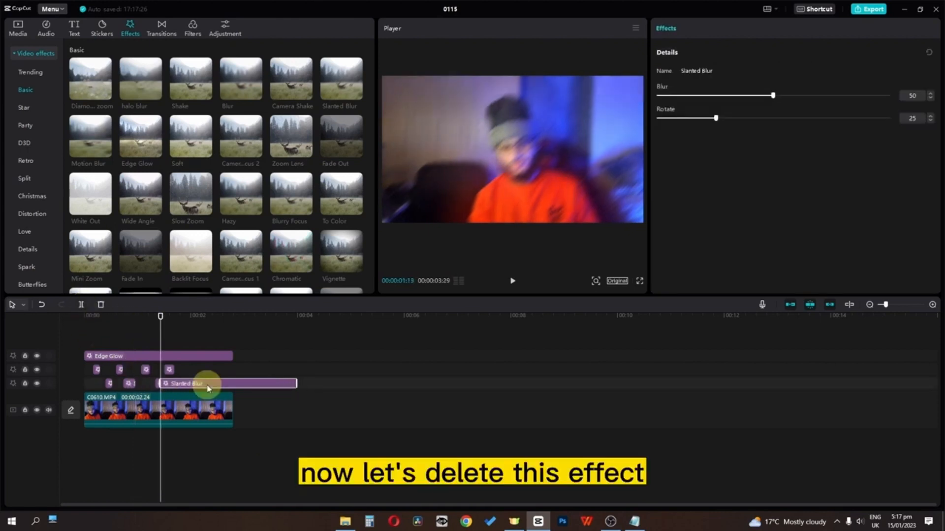
Step: Delete the leftover Slanted Blur segment after 00:00:01:13 and play back the combined blur effects from the start
key(Delete)
drag(161, 330, 1, 333)
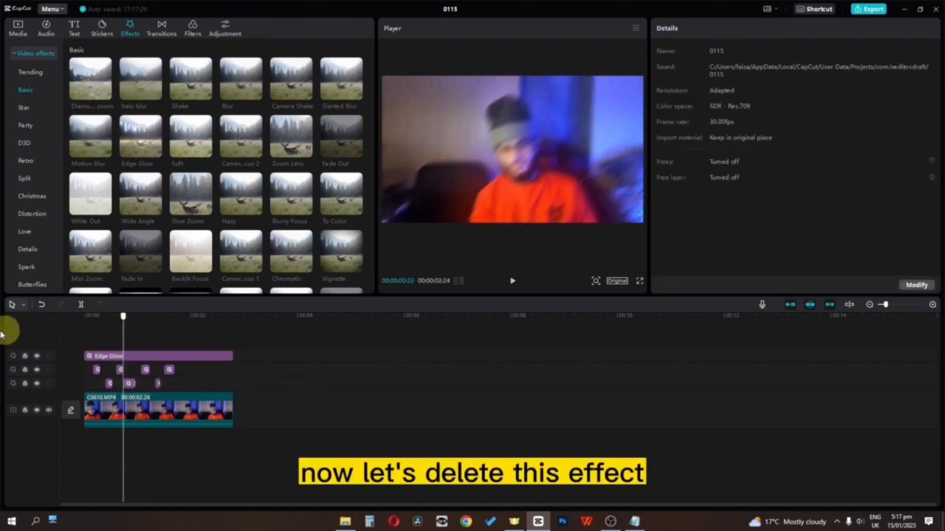
key(space)
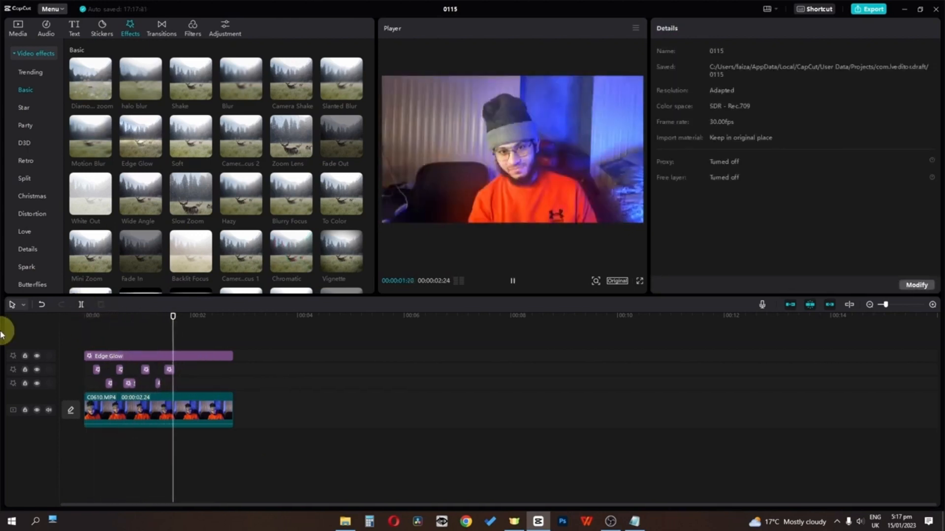
key(space)
Step: Set the last Motion Blur segment's Horizontal to 51
click(168, 370)
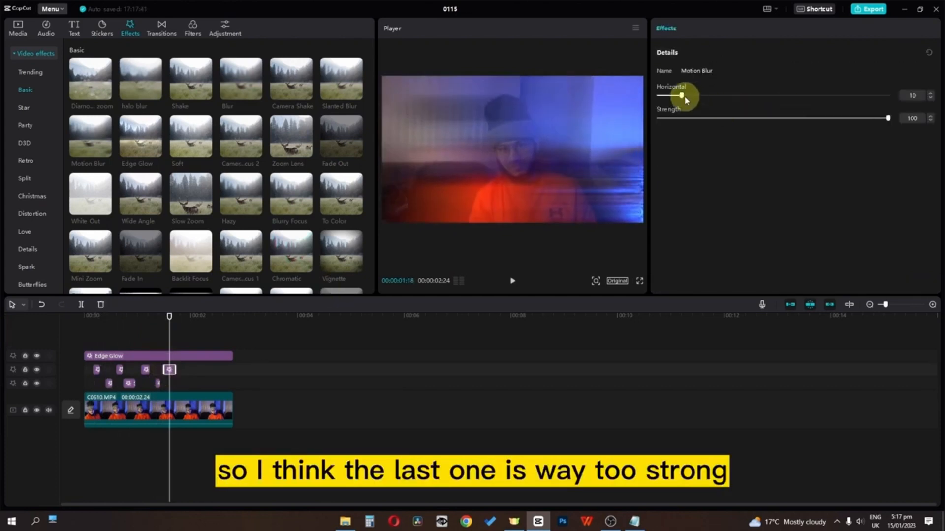
drag(685, 98, 779, 105)
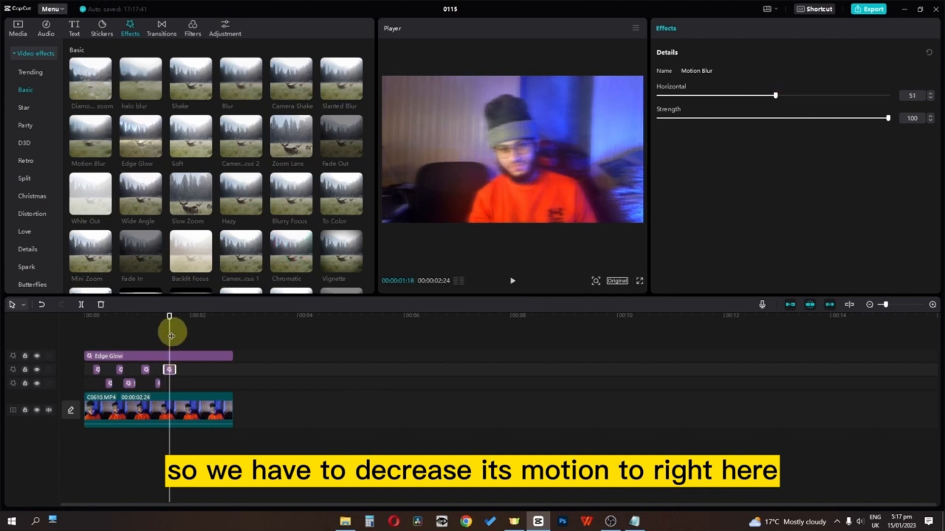
click(98, 332)
Step: Set the second Slanted Blur segment's Rotate to 16, lower its Blur, and play back the result
click(127, 384)
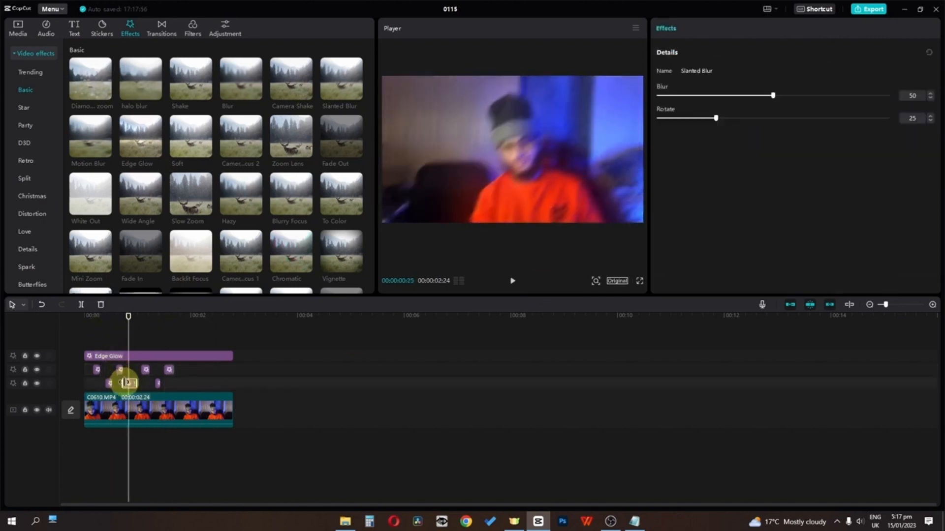
drag(719, 121, 694, 122)
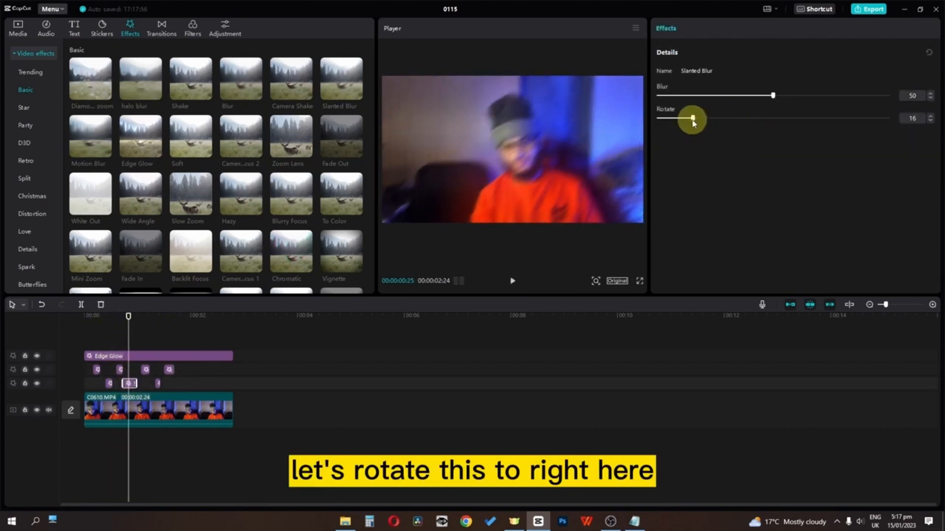
drag(761, 102, 739, 96)
click(154, 331)
key(space)
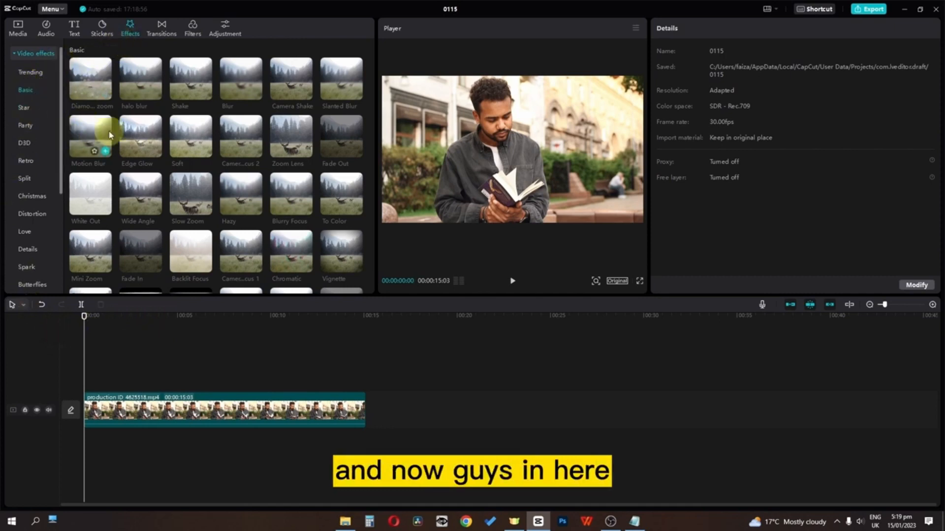
Step: Preview the Zoom Lens and Slow Zoom effects and add Slow Zoom at the start of the book-reading clip
click(278, 128)
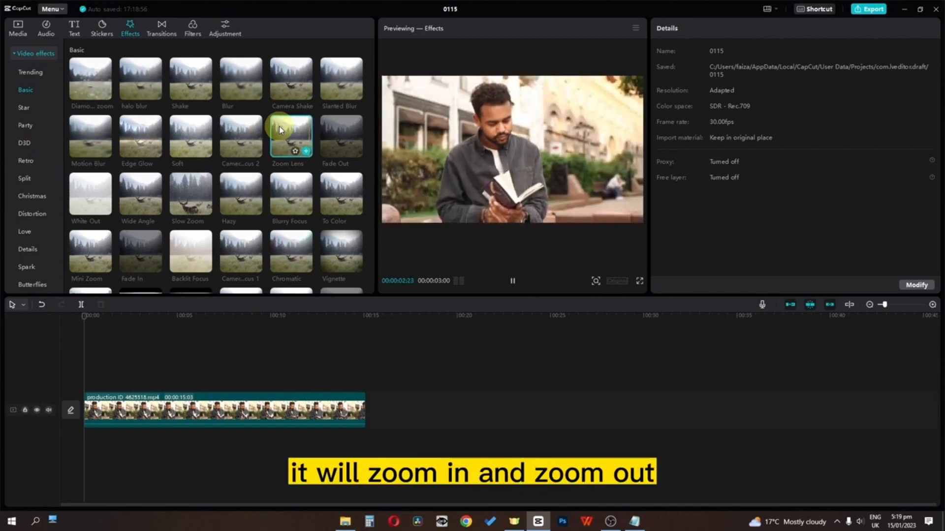
click(186, 184)
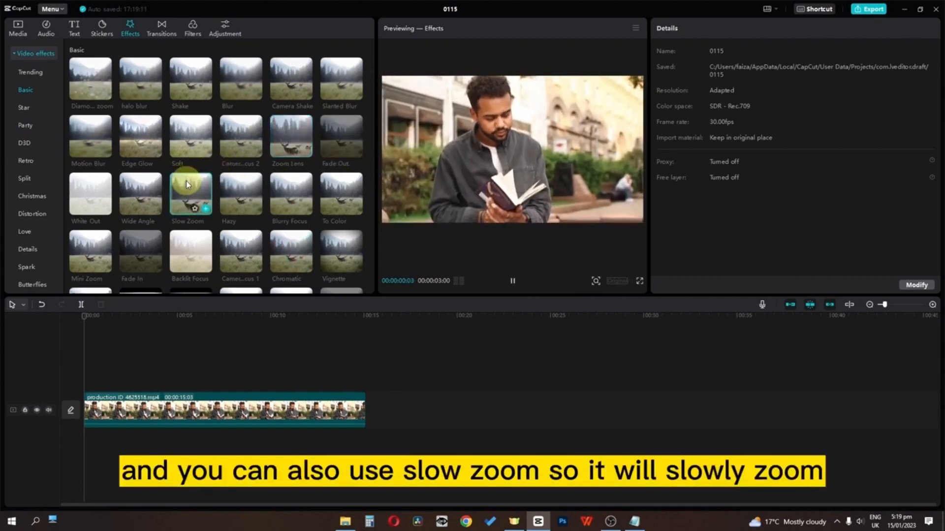
drag(186, 184, 184, 383)
Step: Split the book-reading clip at 00:00:05:15, delete the rest, and match its end to the Slow Zoom effect
drag(84, 316, 186, 321)
click(185, 406)
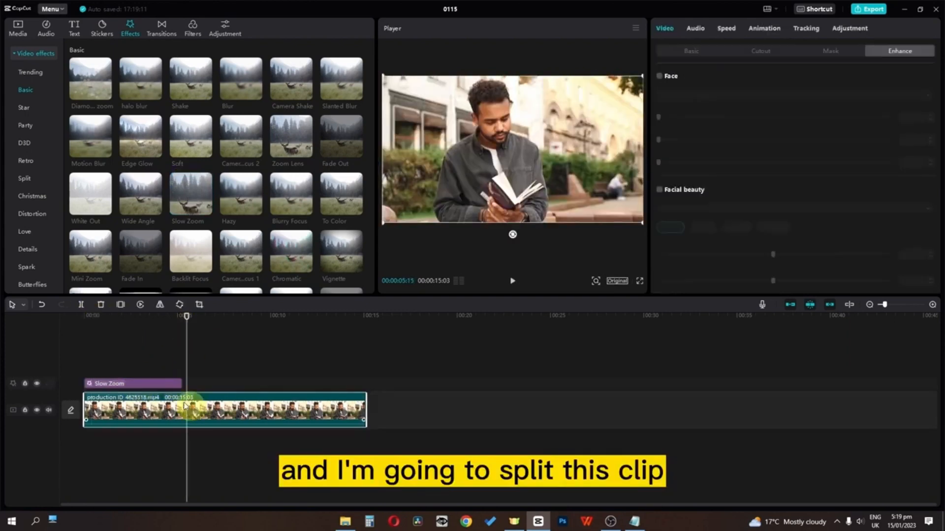
click(81, 305)
right_click(228, 396)
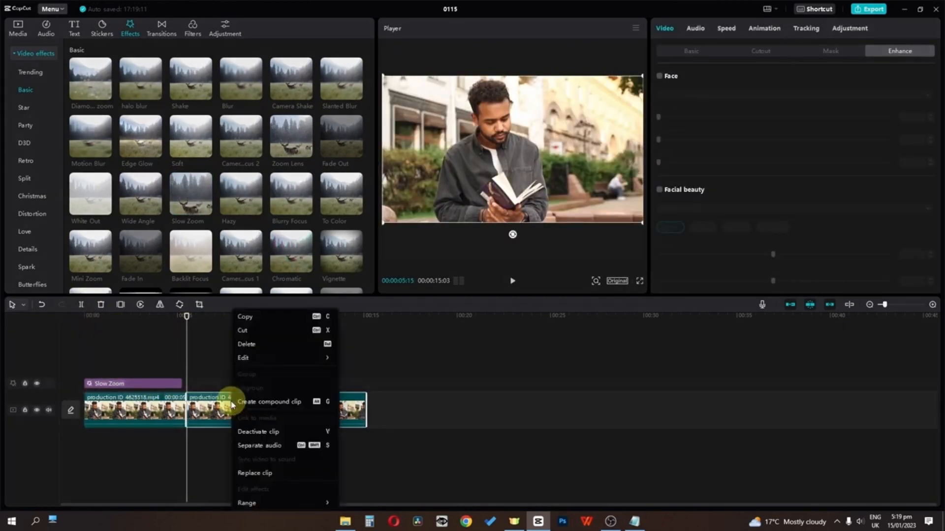
click(248, 345)
Step: Set the Slow Zoom effect's Speed to 2, Range to 35, Horizontal to 29 and Vertical to 94, and play back from the start
drag(103, 326, 164, 332)
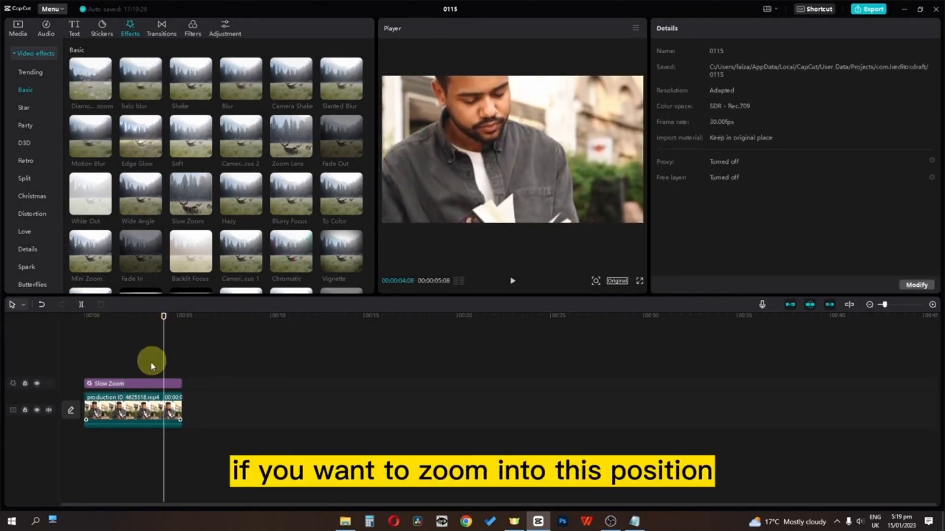
click(146, 384)
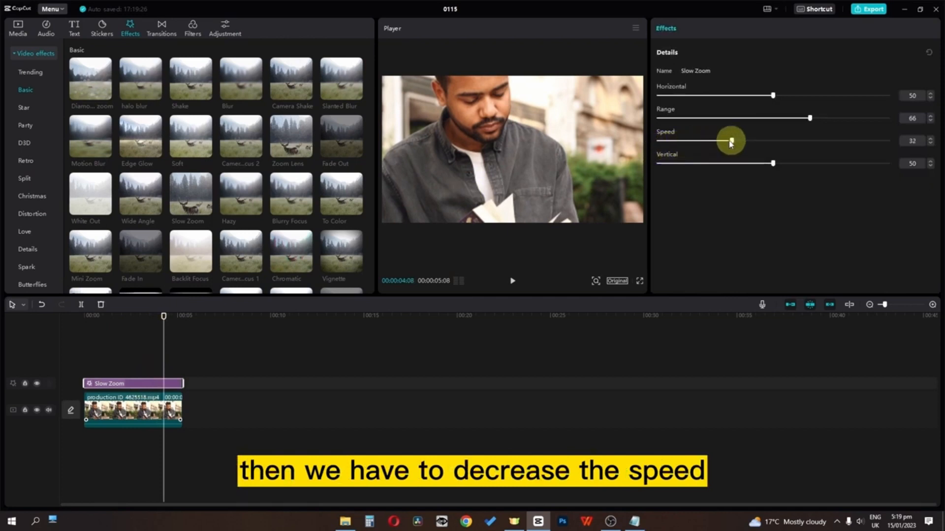
drag(688, 143, 665, 143)
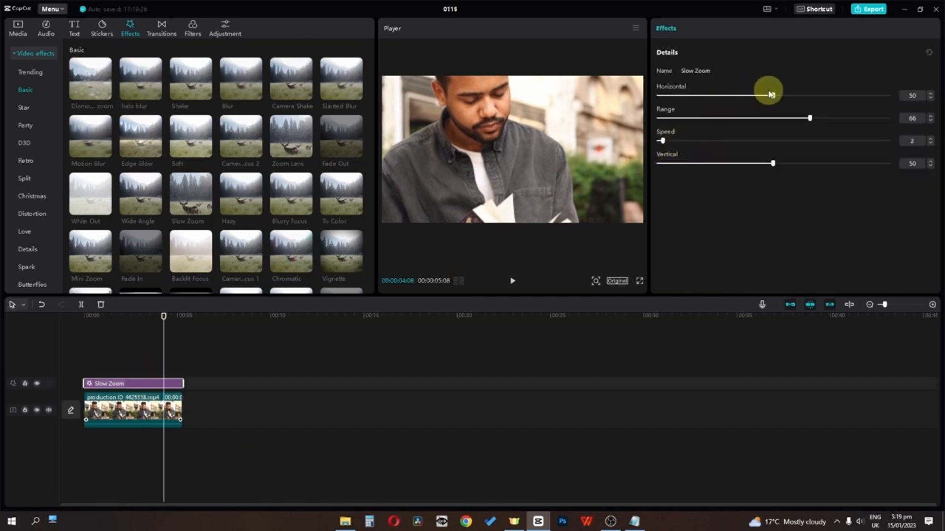
drag(812, 120, 740, 121)
drag(775, 94, 748, 101)
drag(773, 165, 874, 138)
mouse_move(732, 96)
mouse_down()
mouse_move(694, 93)
mouse_move(725, 99)
mouse_up()
drag(163, 323, 0, 325)
key(space)
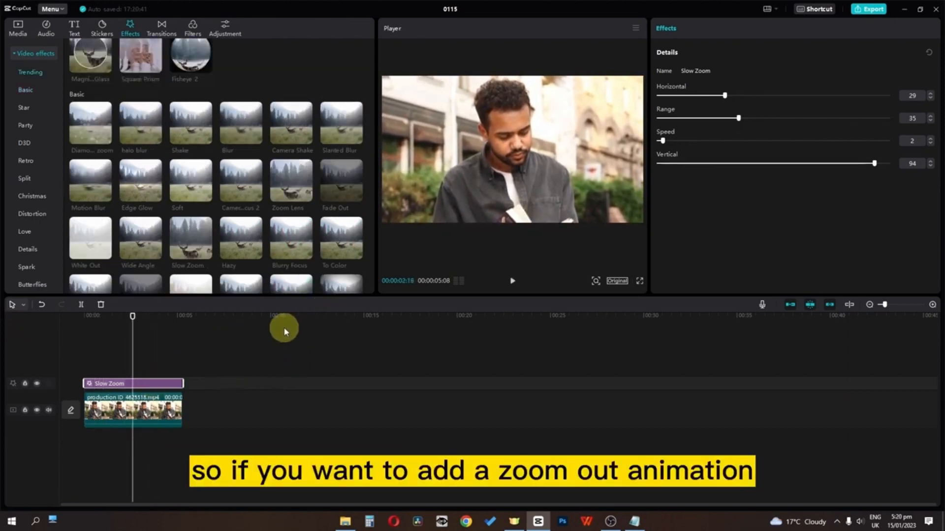
Step: Replace the Slow Zoom effect with Zoom Lens and fit it to the full length of the clip
key(Delete)
mouse_move(307, 198)
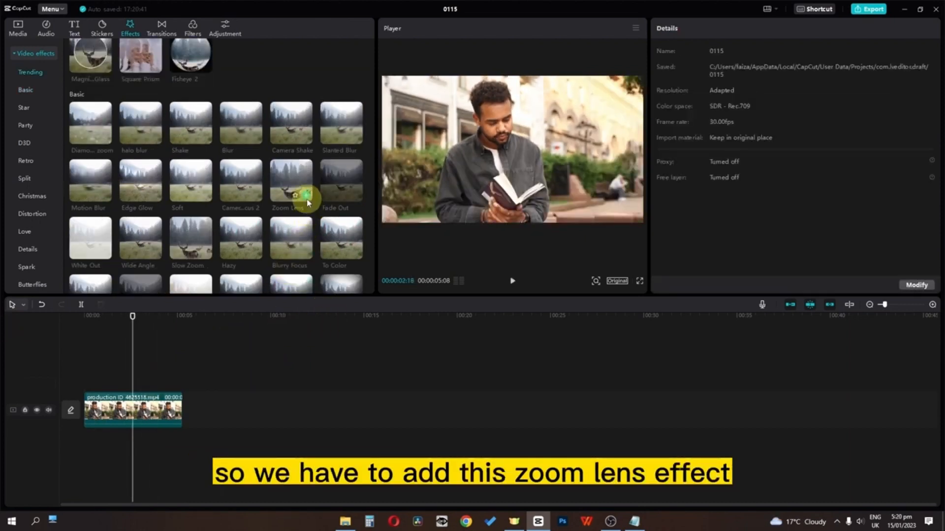
drag(306, 197, 182, 383)
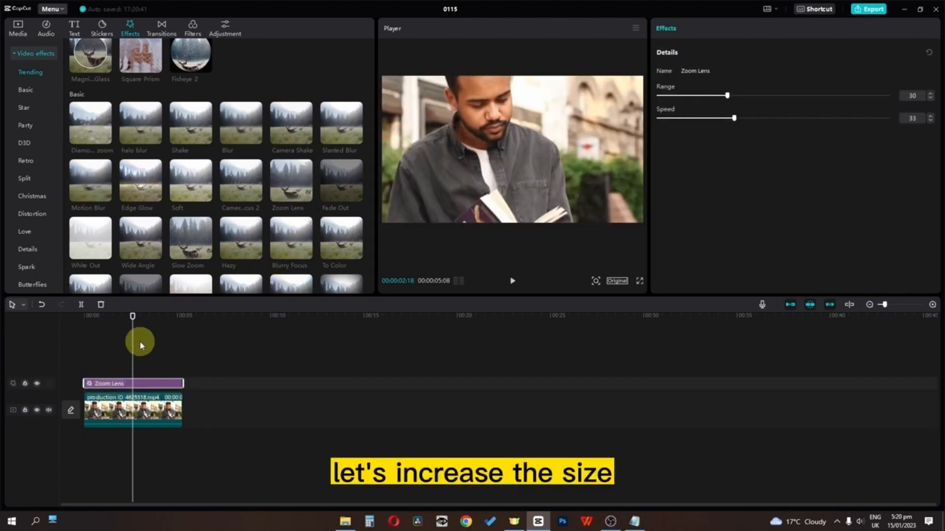
Step: Play back the Zoom Lens effect from the start, lower its Range for a zoom-out, and play it again
drag(137, 341, 33, 337)
key(space)
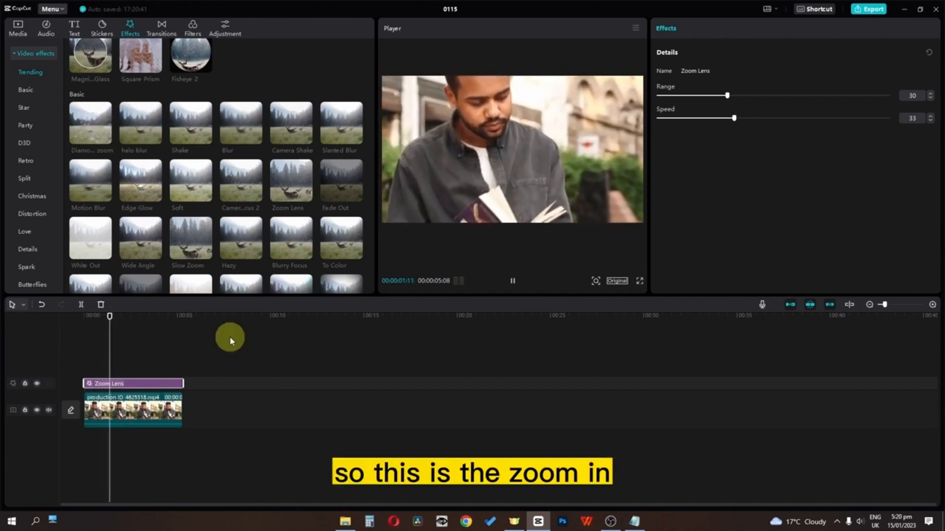
key(space)
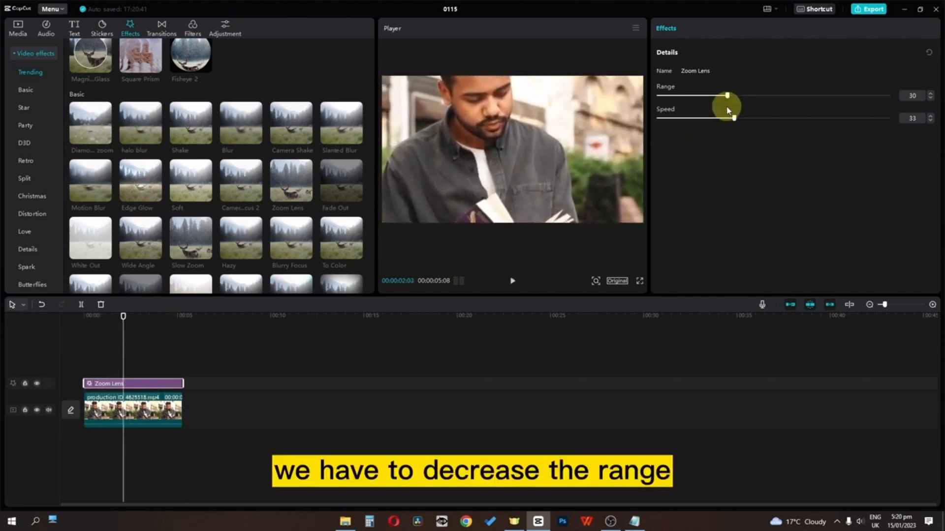
drag(723, 100, 675, 119)
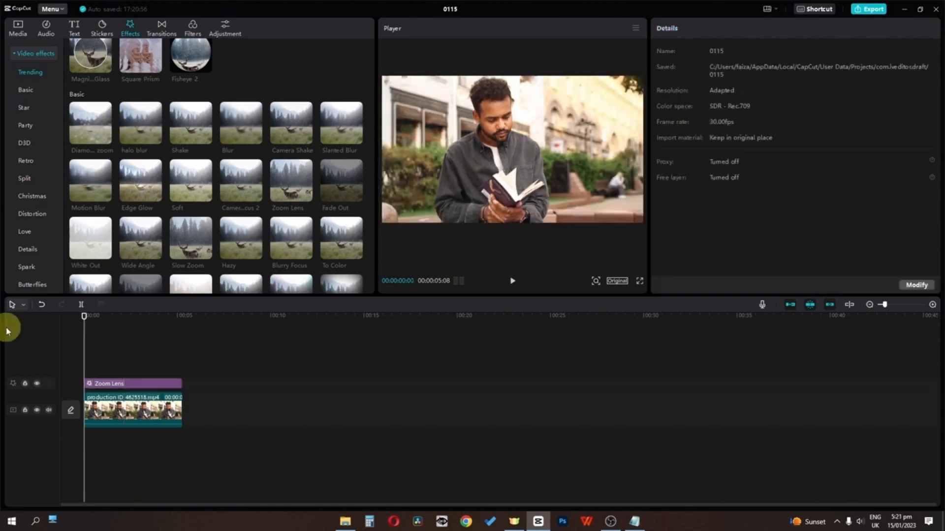
key(space)
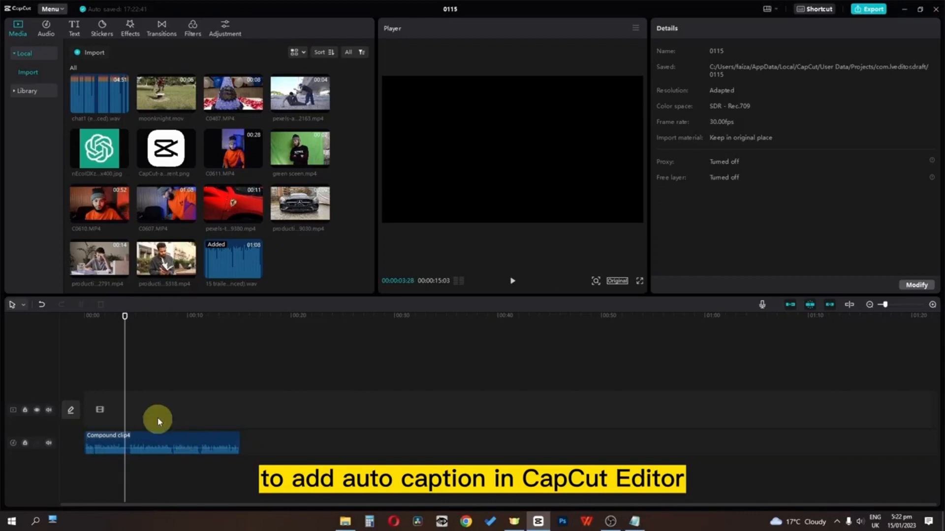
Step: Generate auto captions for the voice clip with the language set to English, starting with the playhead at the beginning
click(74, 34)
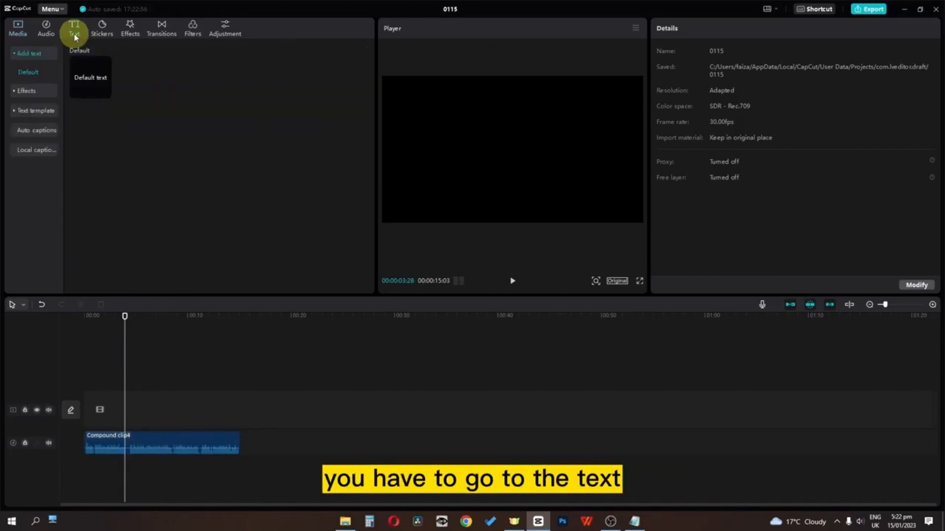
click(29, 131)
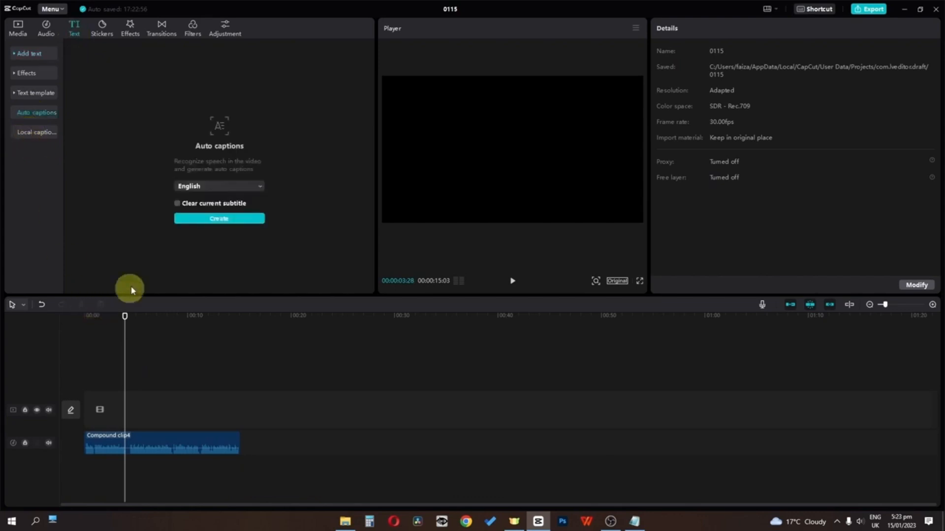
click(209, 186)
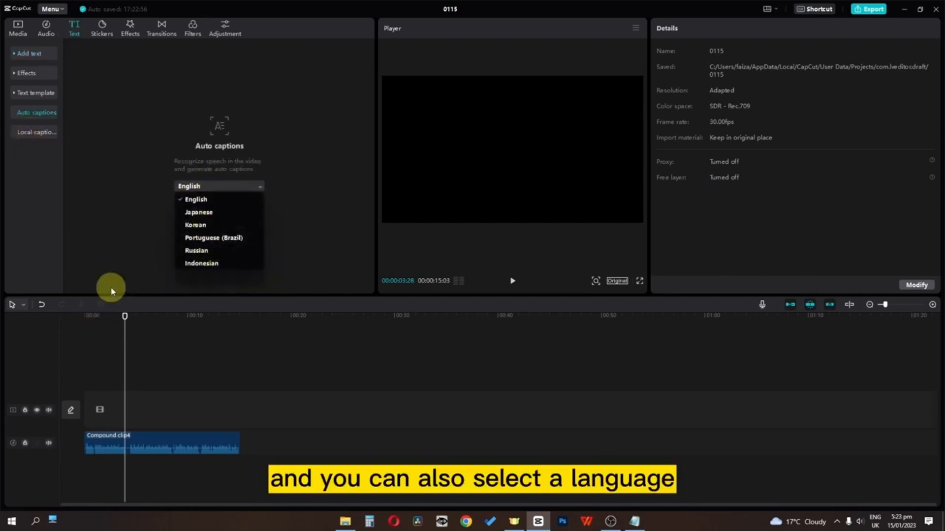
click(195, 200)
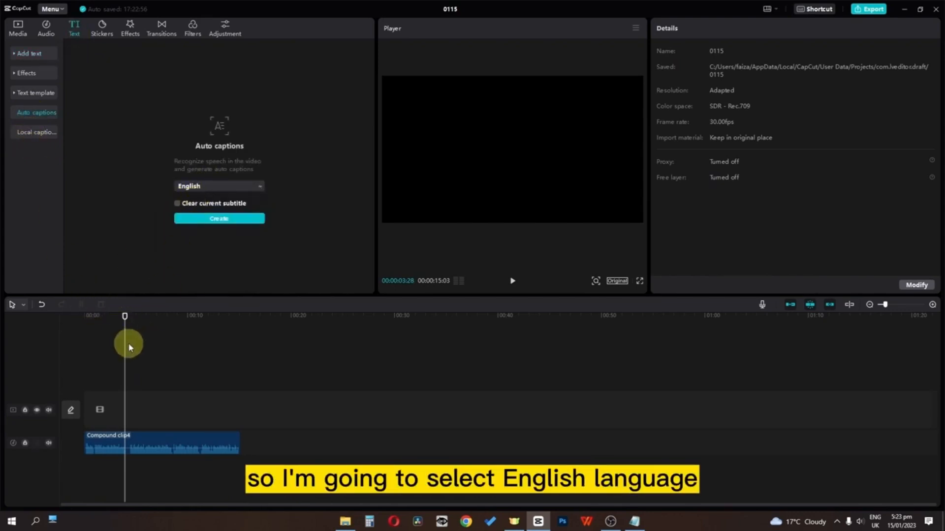
drag(126, 338, 14, 339)
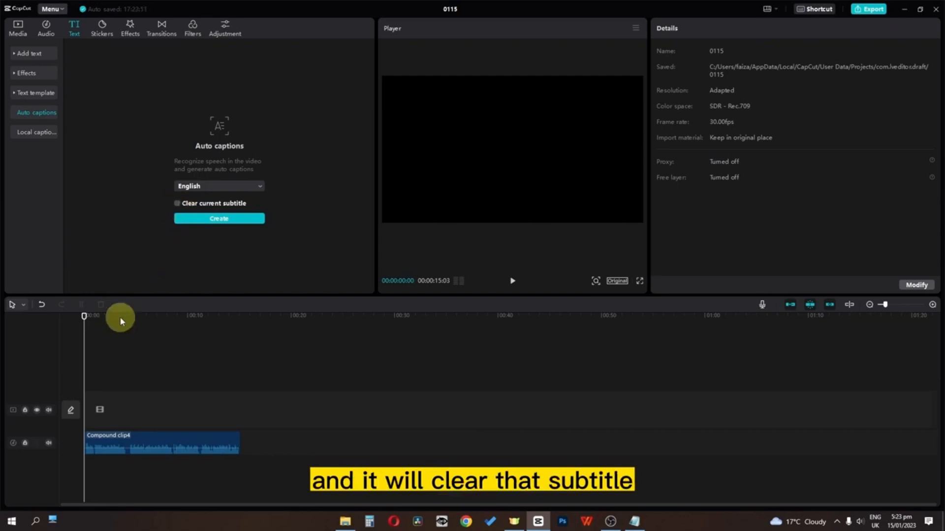
click(204, 221)
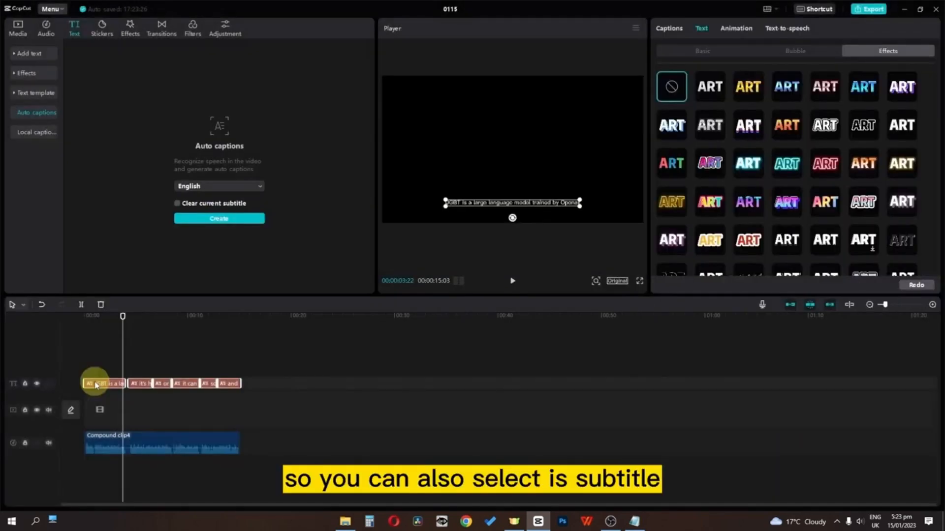
Step: Correct the first caption's opening word so the text reads "ChatGPT is a large language model trained by Openai"
click(95, 385)
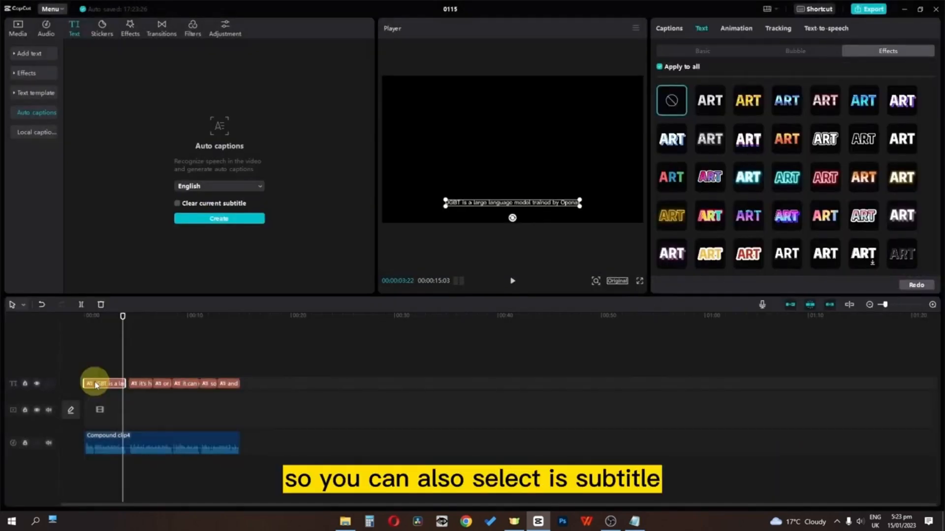
click(676, 50)
drag(673, 93, 648, 96)
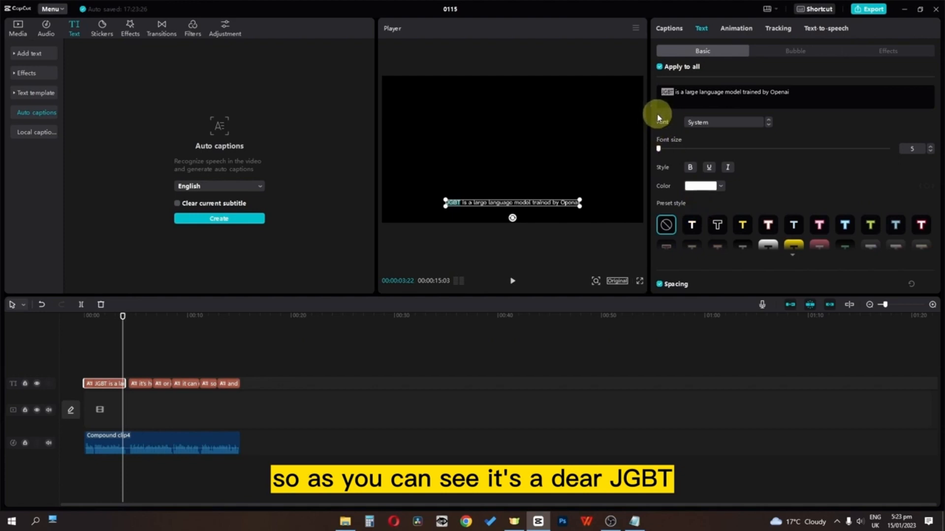
text(Chat)
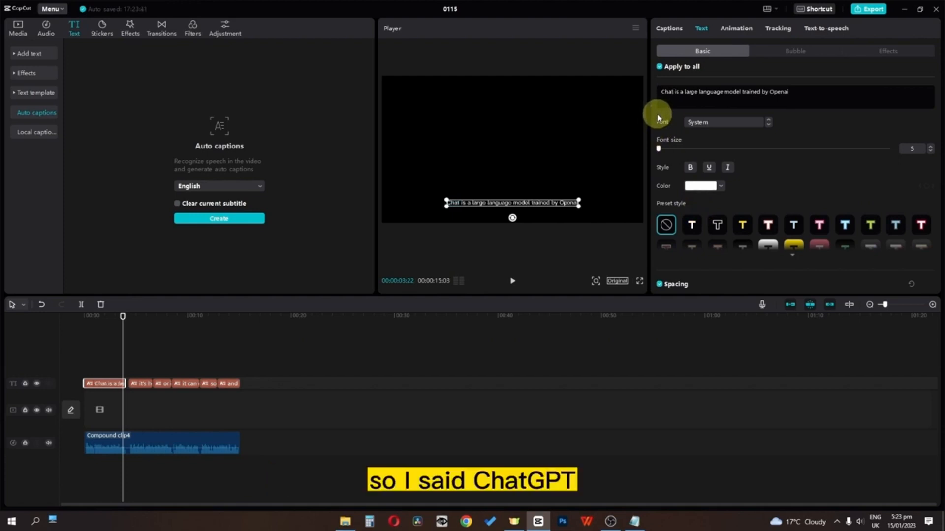
text(GPT)
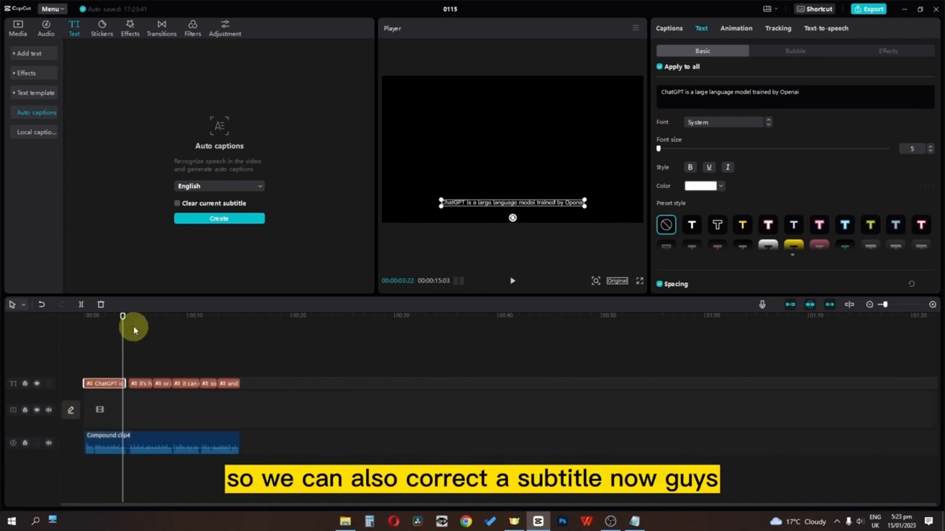
Step: Style all captions with the black-on-yellow preset and font size 8, and scrub to the second caption to check it
click(128, 353)
click(103, 386)
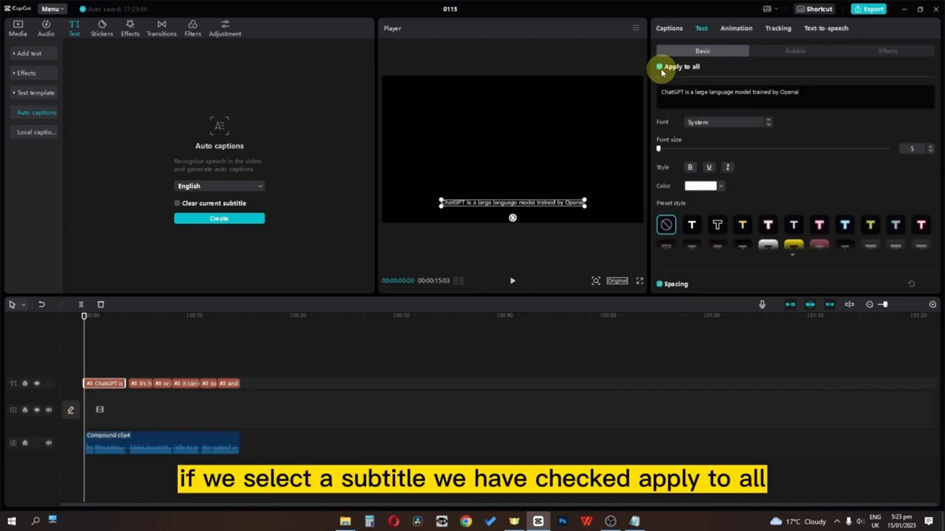
click(792, 255)
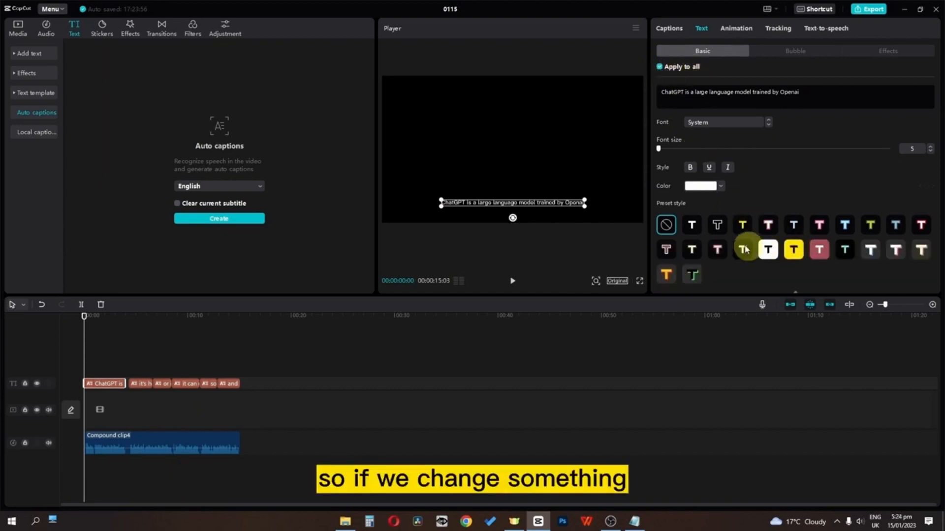
click(793, 259)
click(662, 149)
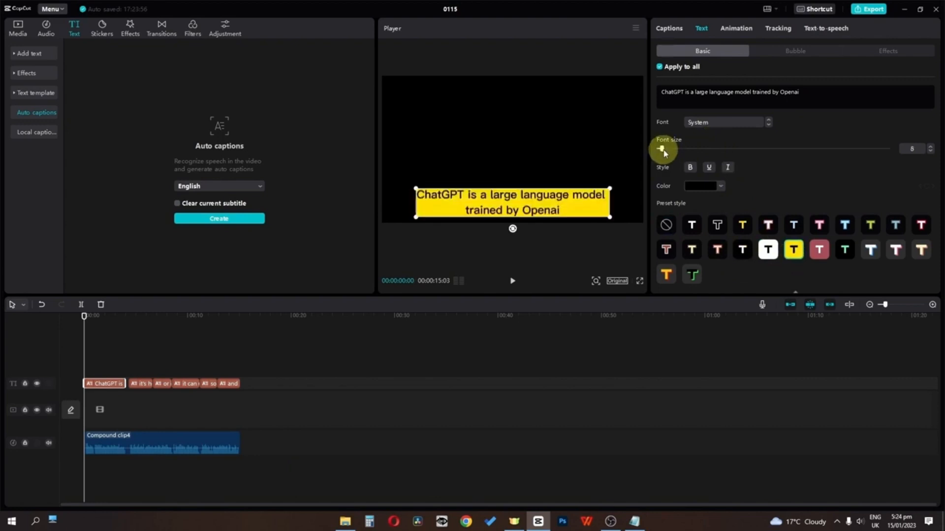
drag(664, 154, 663, 154)
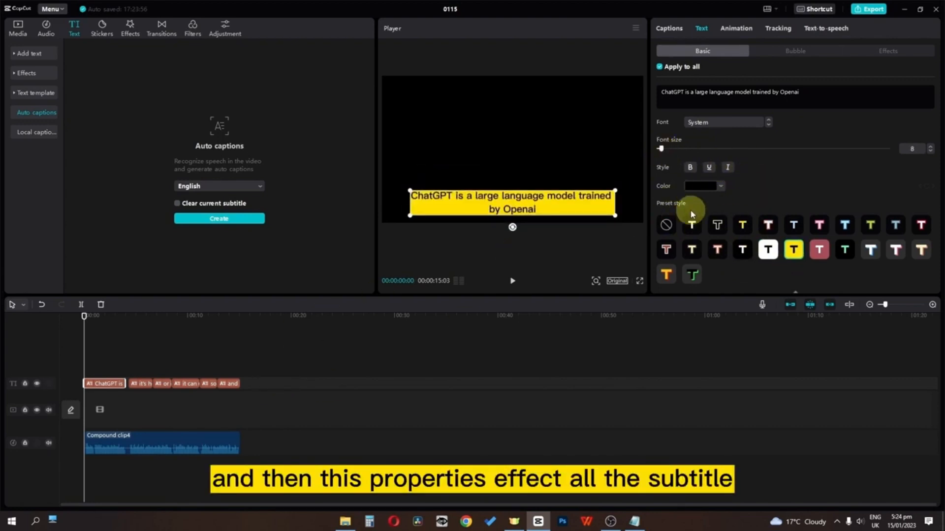
drag(86, 344, 134, 342)
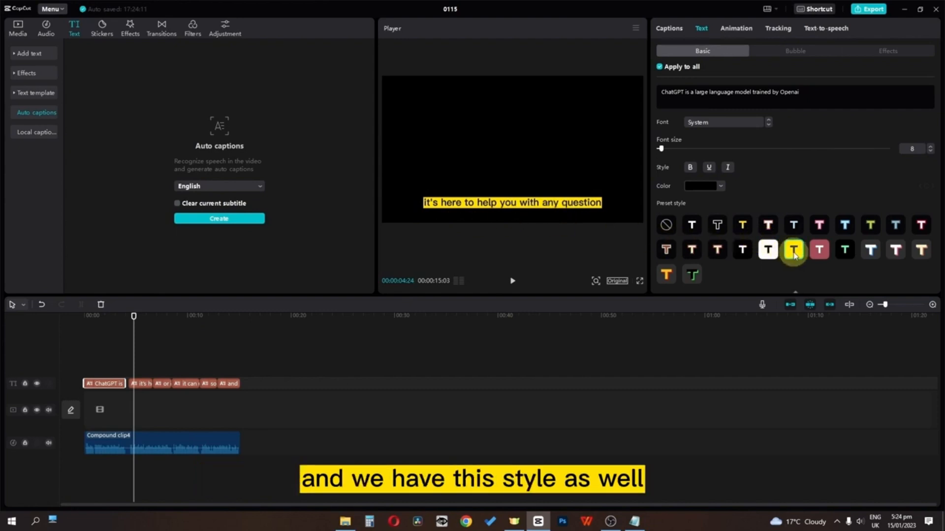
Step: Turn off Apply to all, give only the second caption the white-outlined black text preset, and scrub through the captions
click(158, 342)
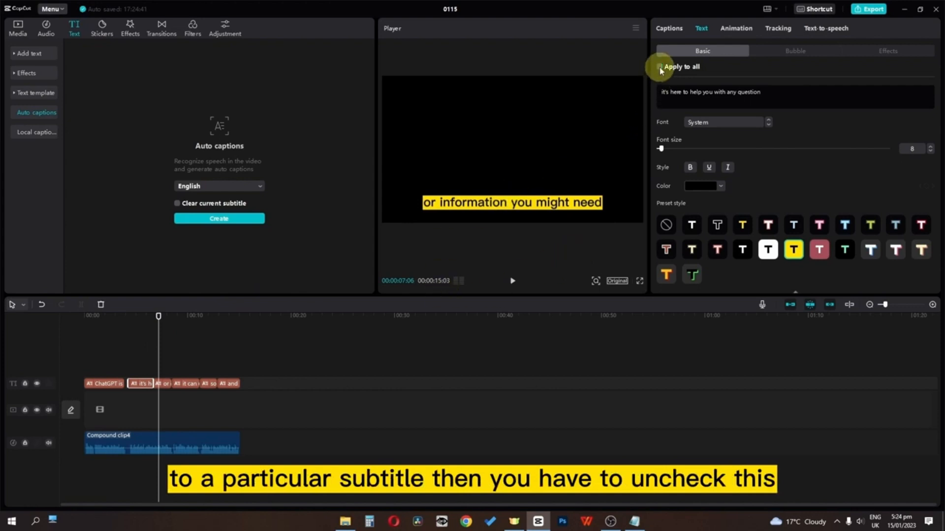
click(141, 347)
click(134, 383)
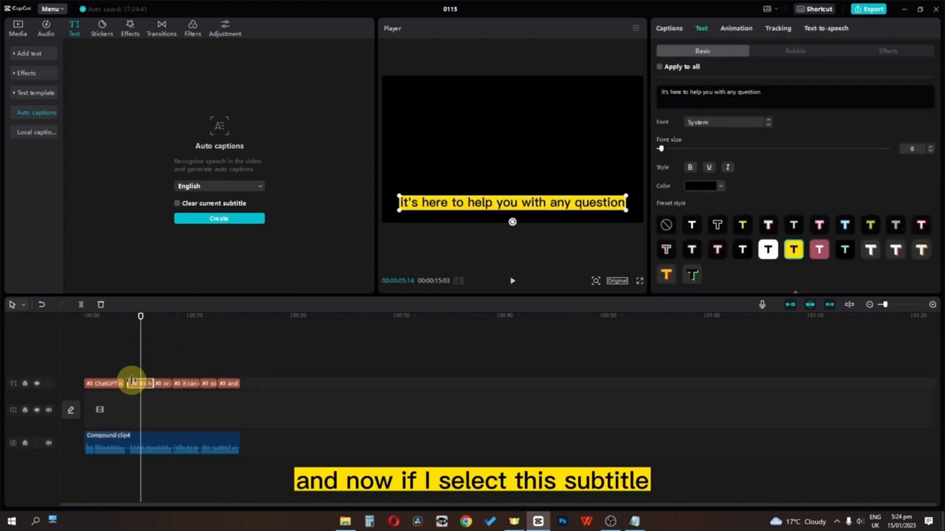
click(717, 227)
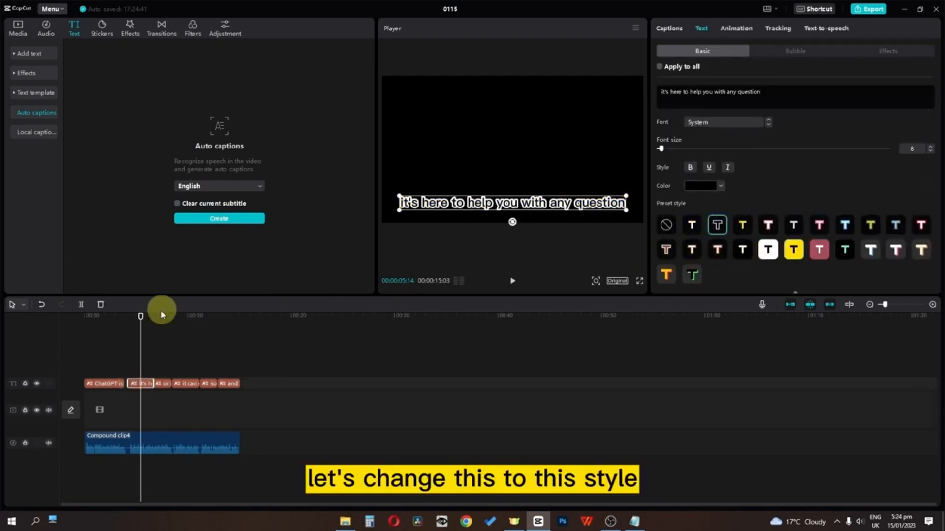
click(117, 327)
drag(112, 334, 201, 337)
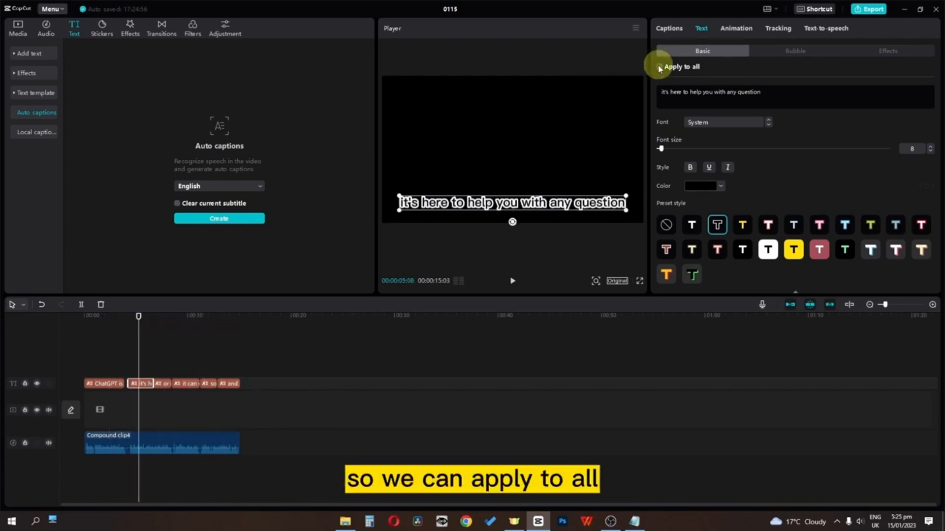
Step: Turn Apply to all back on to share the outlined style, and select the first caption at the start
click(659, 68)
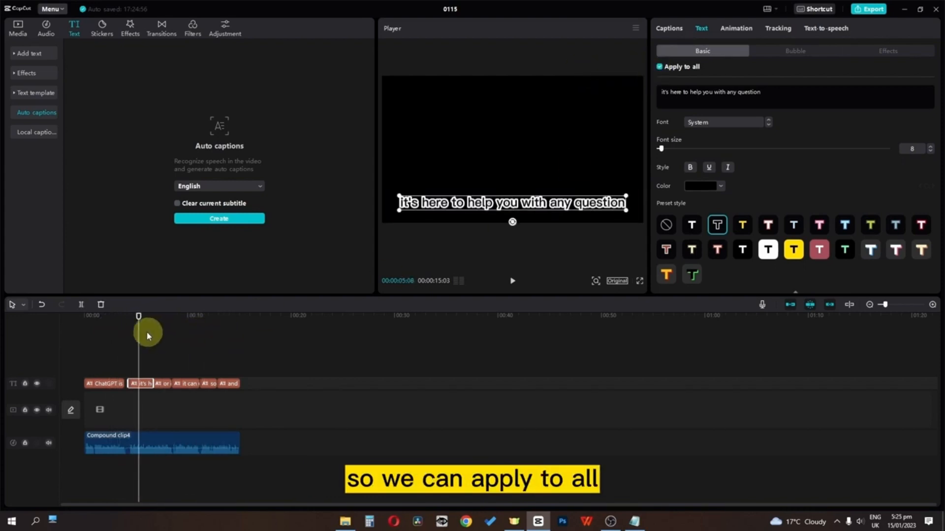
drag(139, 327, 81, 326)
click(102, 384)
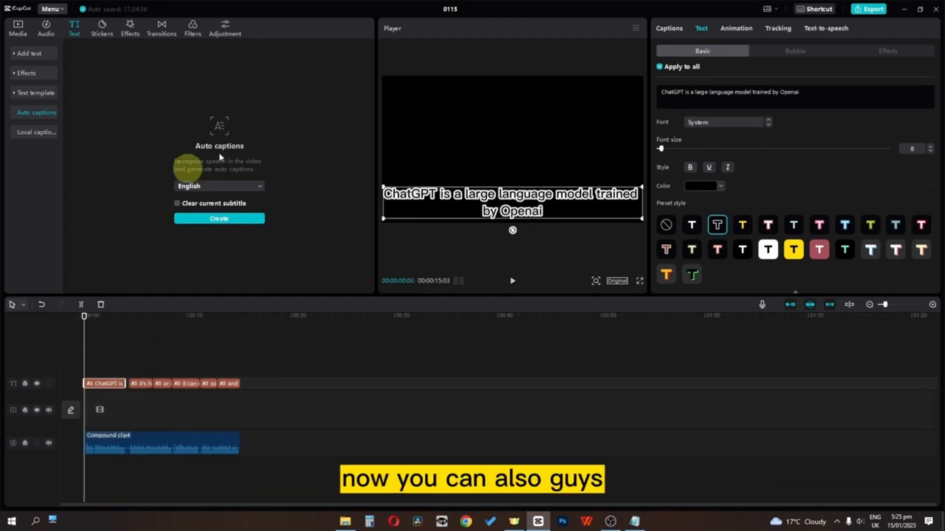
Step: Apply the coloured typing-style In animation to the first caption, and extend it to all the captions
click(737, 28)
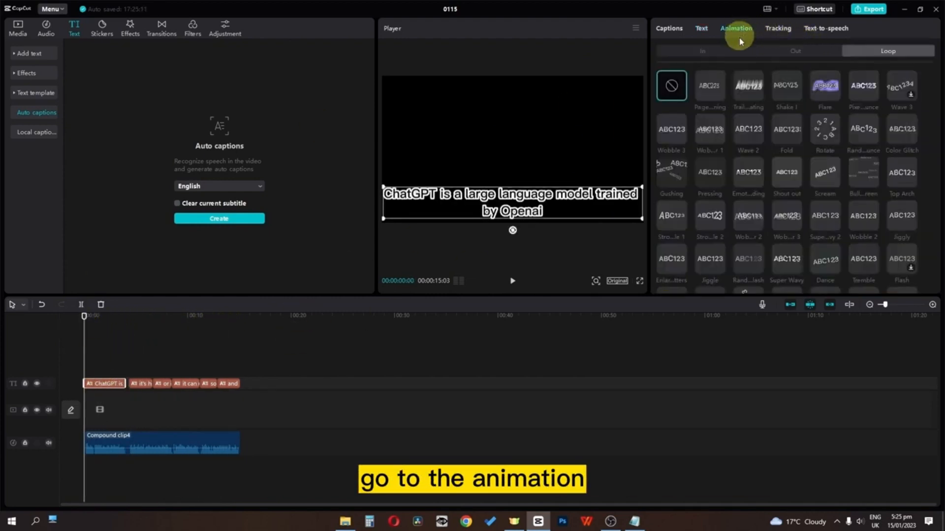
click(700, 52)
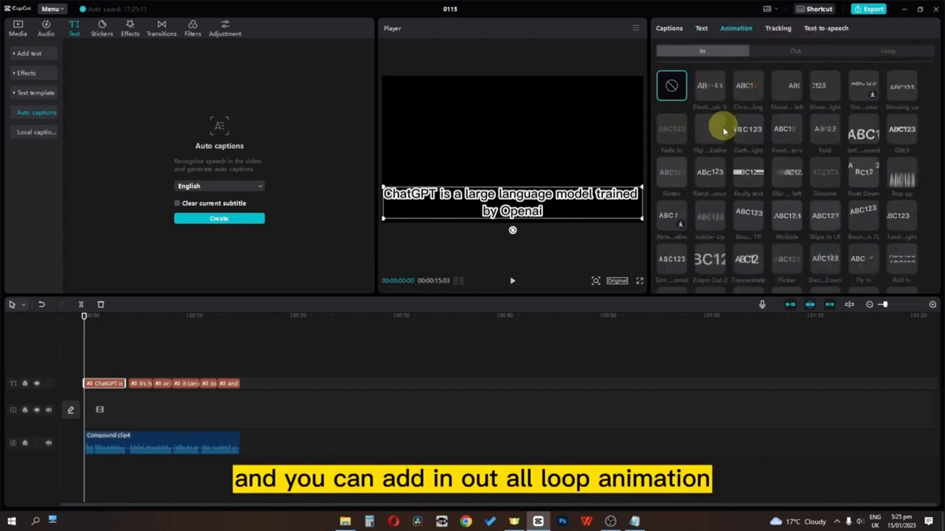
click(752, 90)
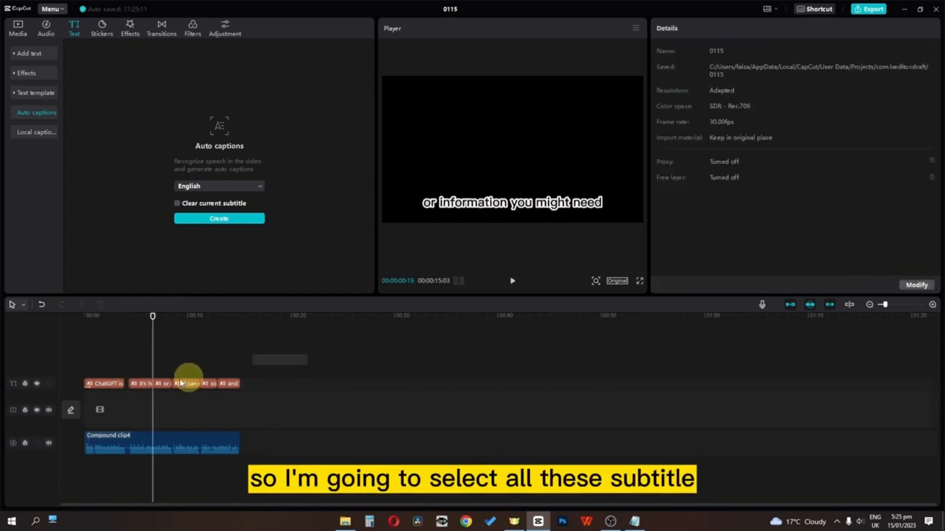
drag(181, 383, 38, 394)
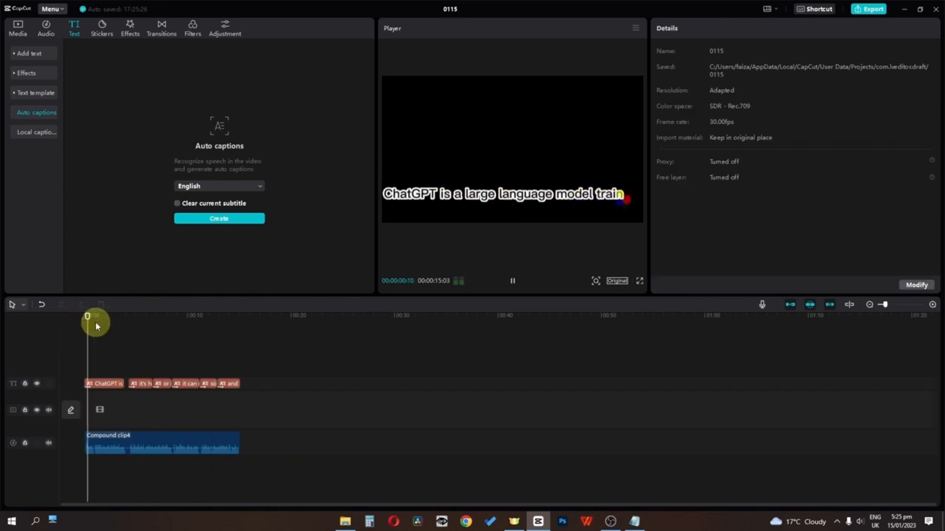
Step: Play back the captions from several points to check their In animation
click(127, 323)
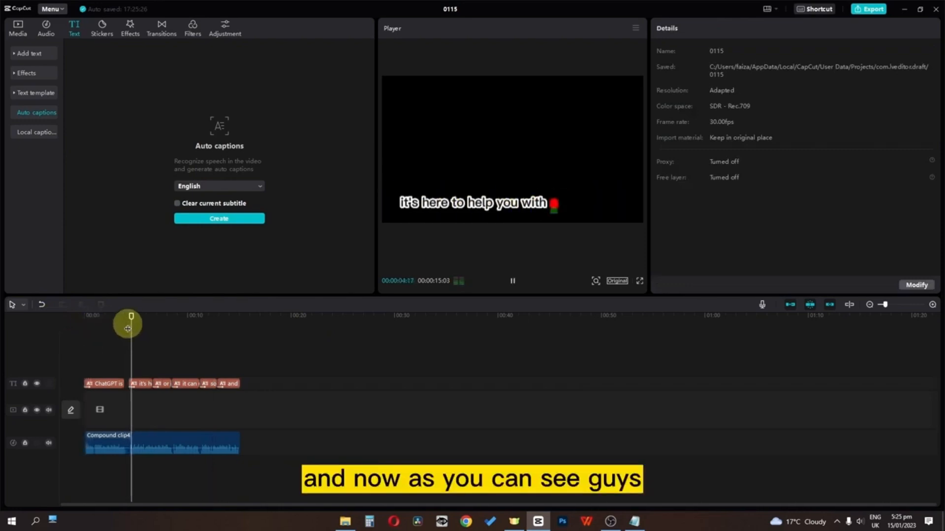
key(space)
click(161, 324)
key(space)
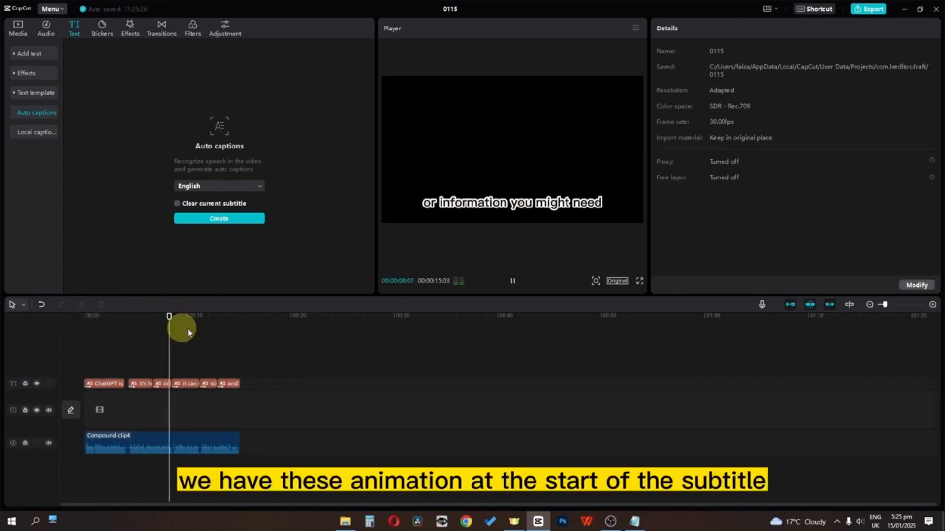
key(space)
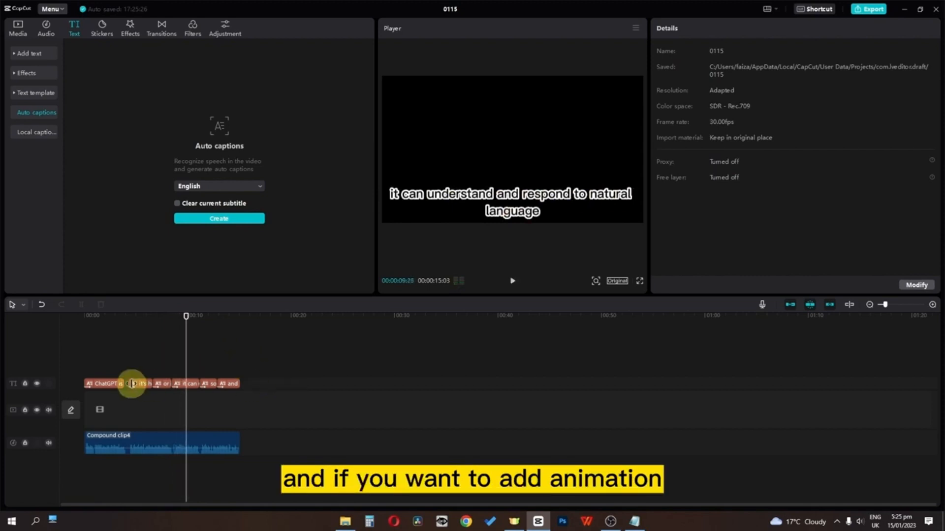
Step: Apply the Flicker Out animation to the first caption
click(97, 317)
click(94, 383)
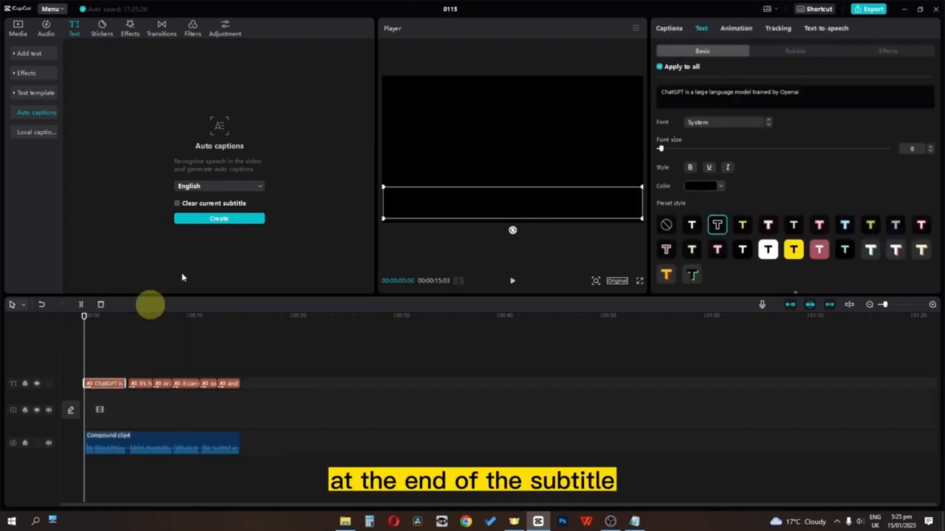
click(782, 30)
click(737, 28)
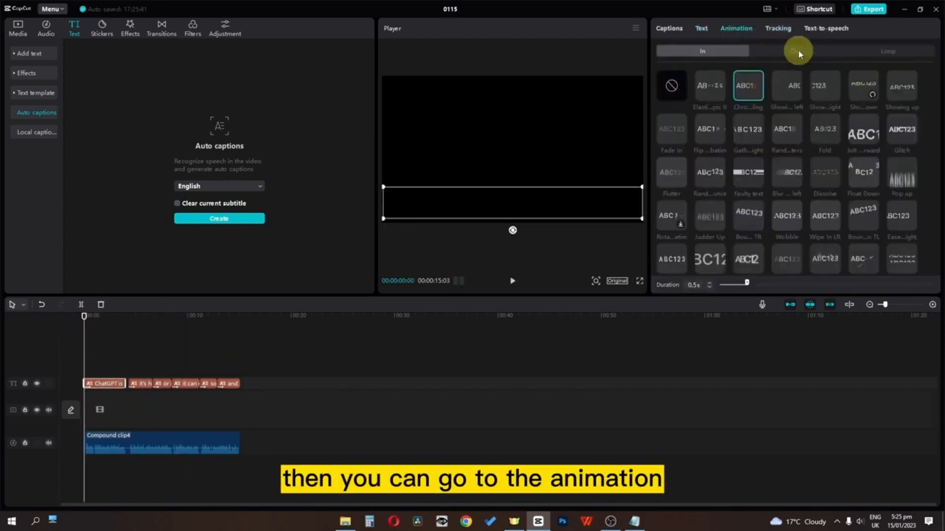
click(795, 51)
click(828, 90)
Step: Select all captions, try the Fade Out animation, and replace it with the coloured typing-style Out animation
drag(347, 395, 78, 387)
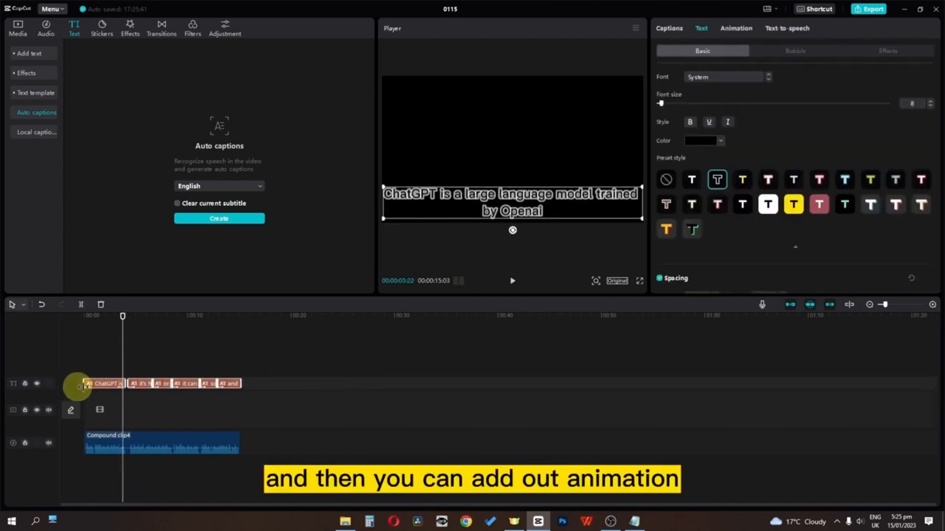
click(736, 28)
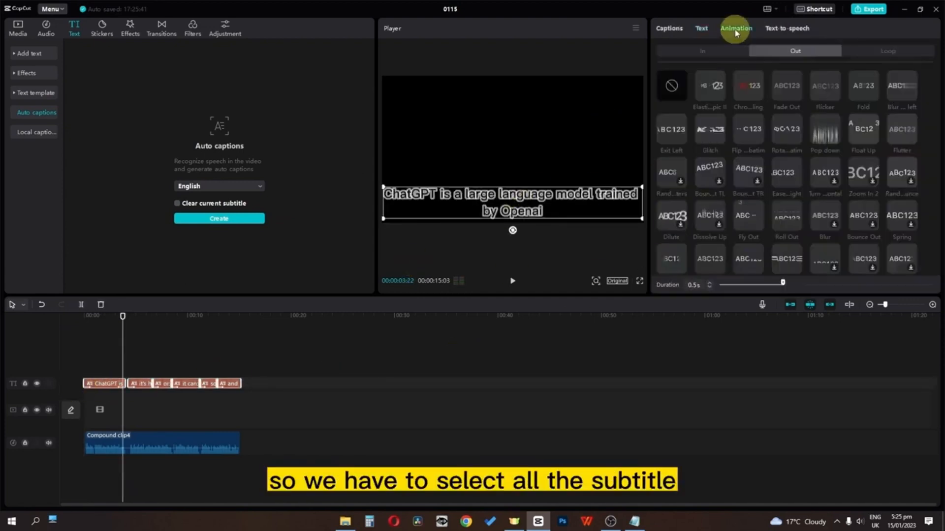
click(789, 97)
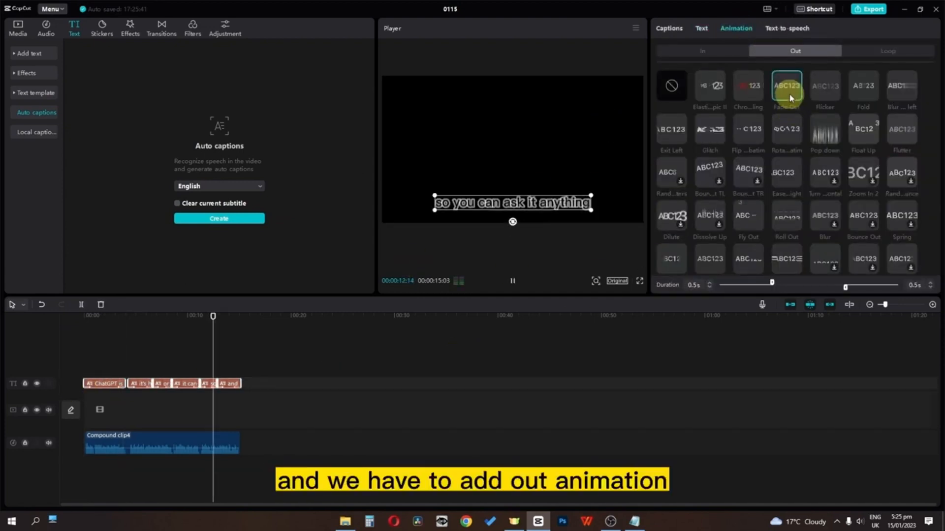
click(744, 90)
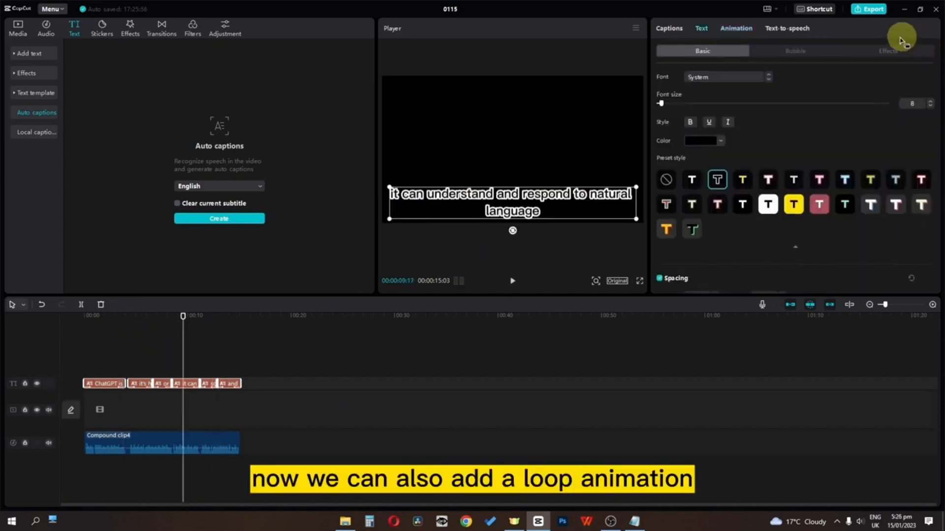
Step: Apply the Shout out Loop animation to all captions, preview it from the beginning, and try Scream instead
click(885, 51)
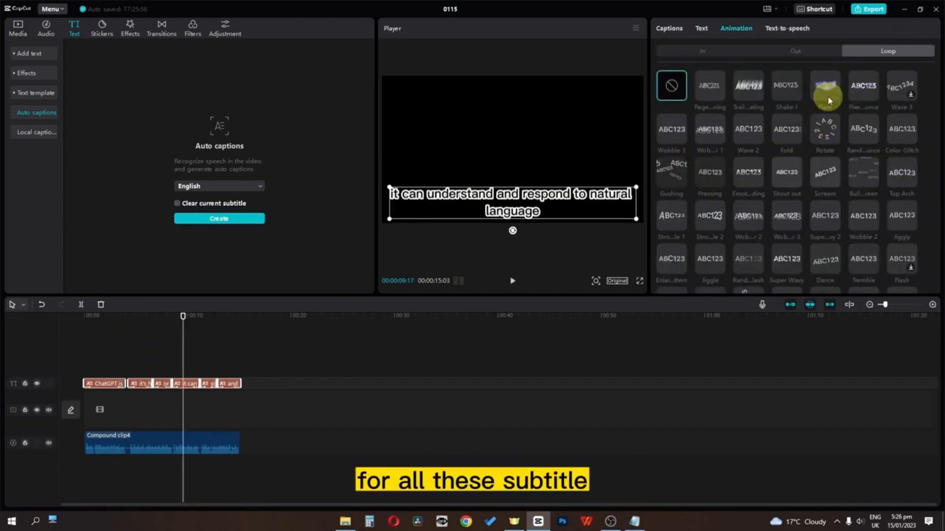
click(793, 97)
click(791, 175)
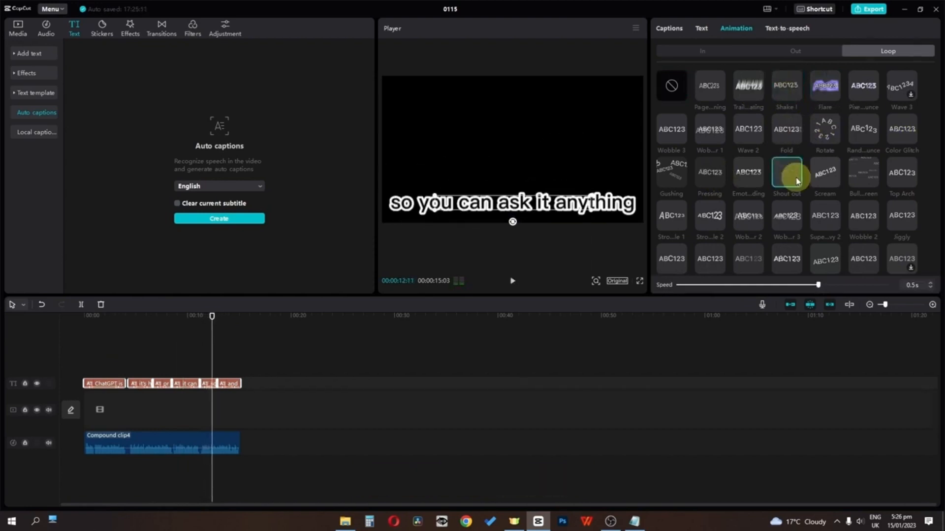
click(87, 325)
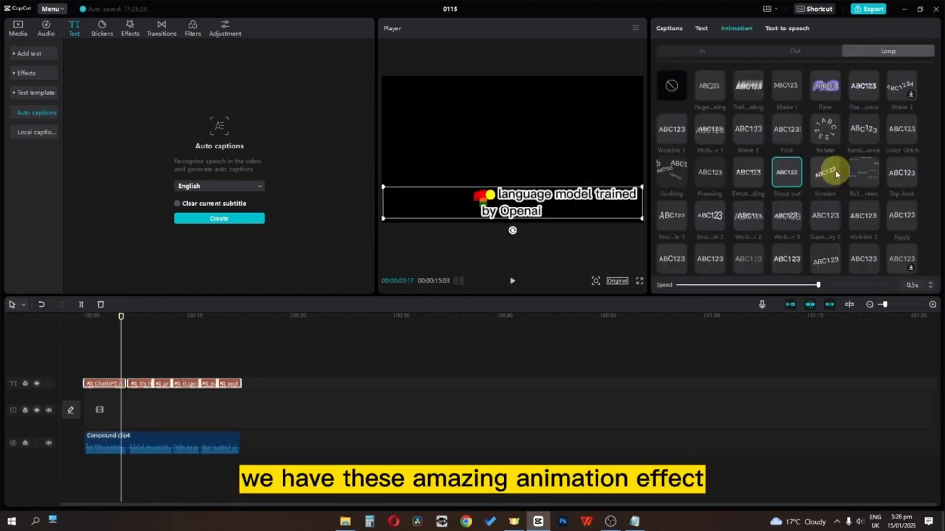
click(835, 171)
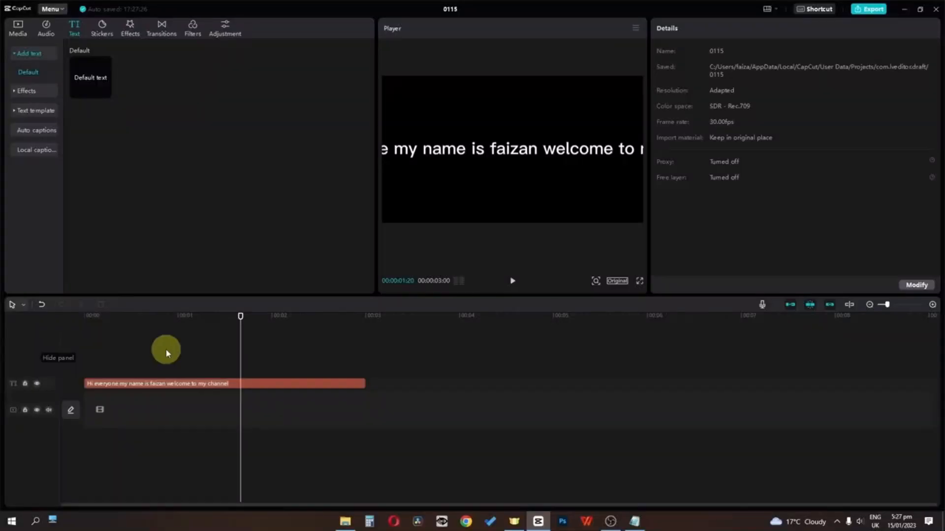
Step: Preview several text-to-speech voices for the title clip and generate its speech audio with the Cute Boy voice
click(152, 384)
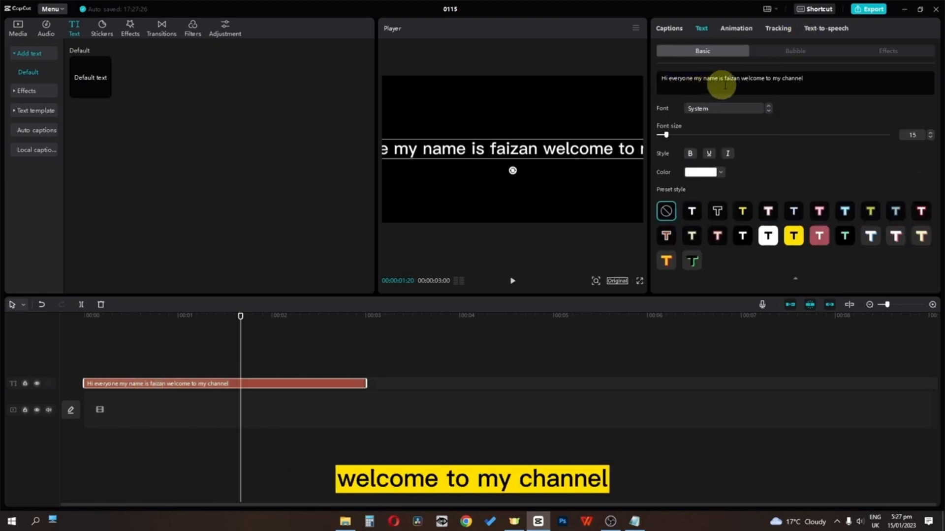
drag(242, 317, 1, 353)
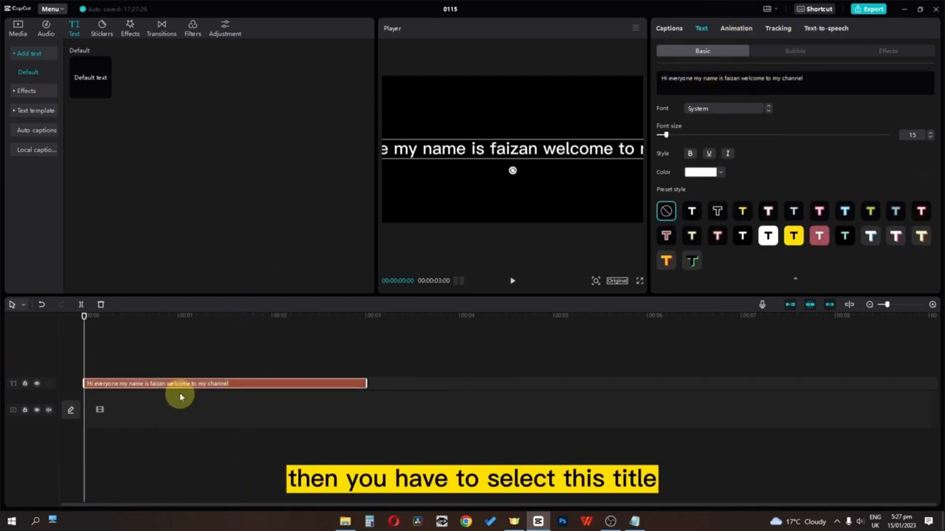
click(815, 30)
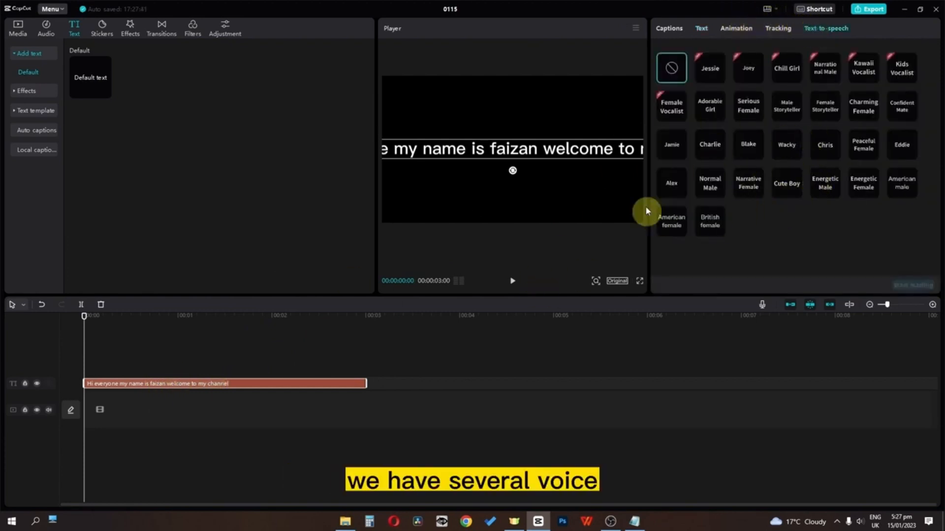
click(827, 72)
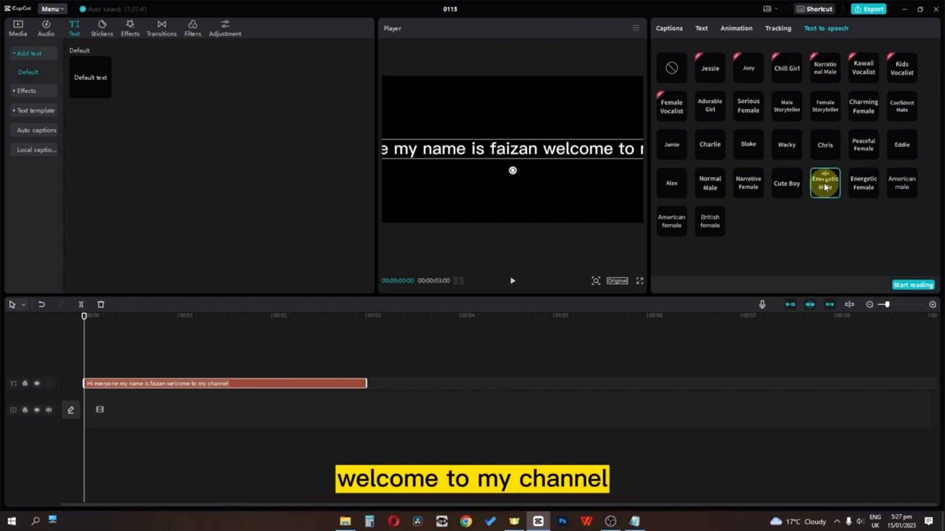
click(787, 191)
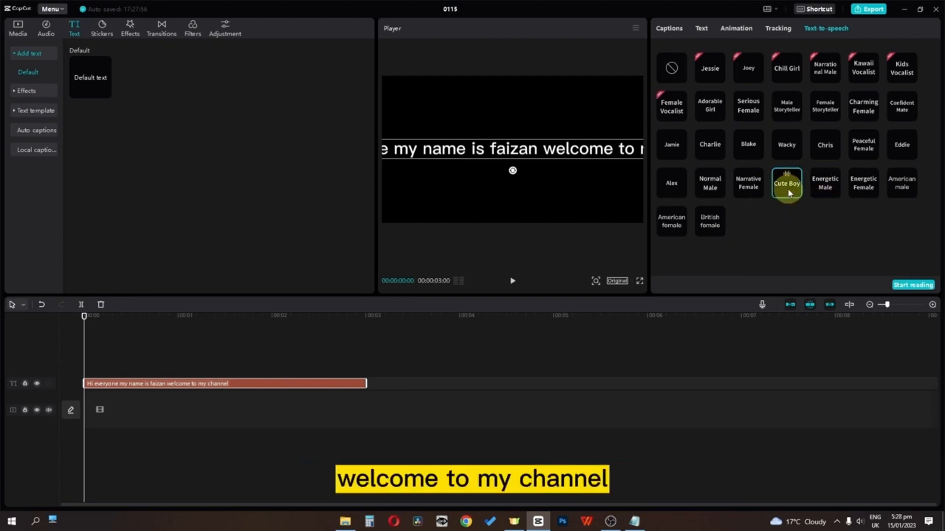
click(908, 288)
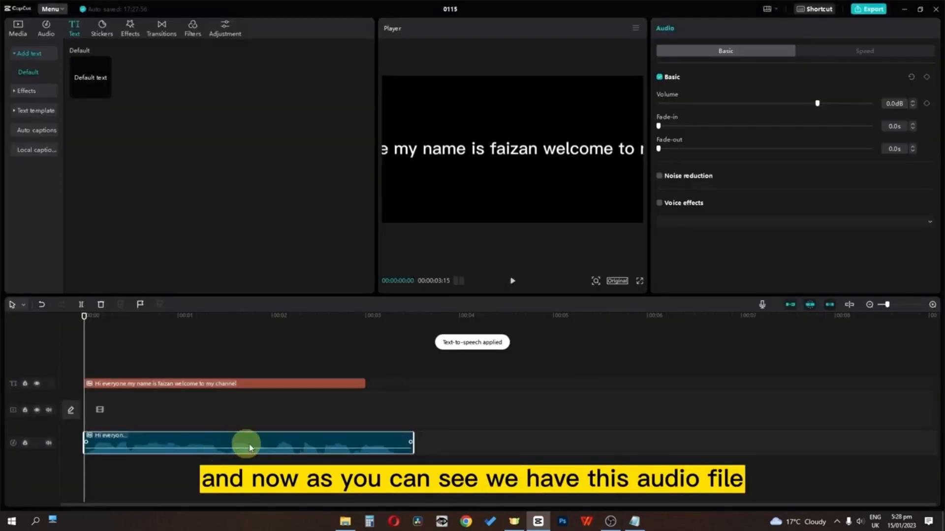
Step: Delete the original title clip and generate English auto captions from the speech audio
click(264, 387)
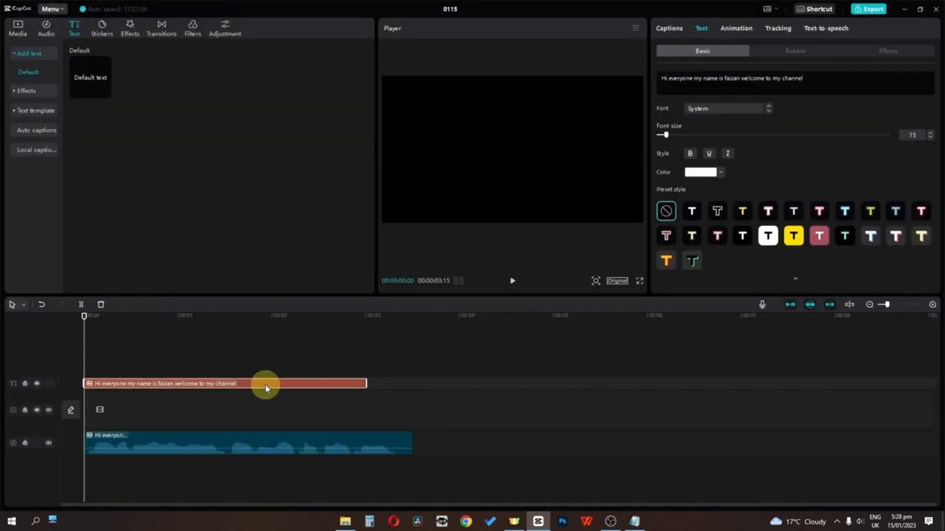
key(Delete)
click(37, 131)
click(187, 219)
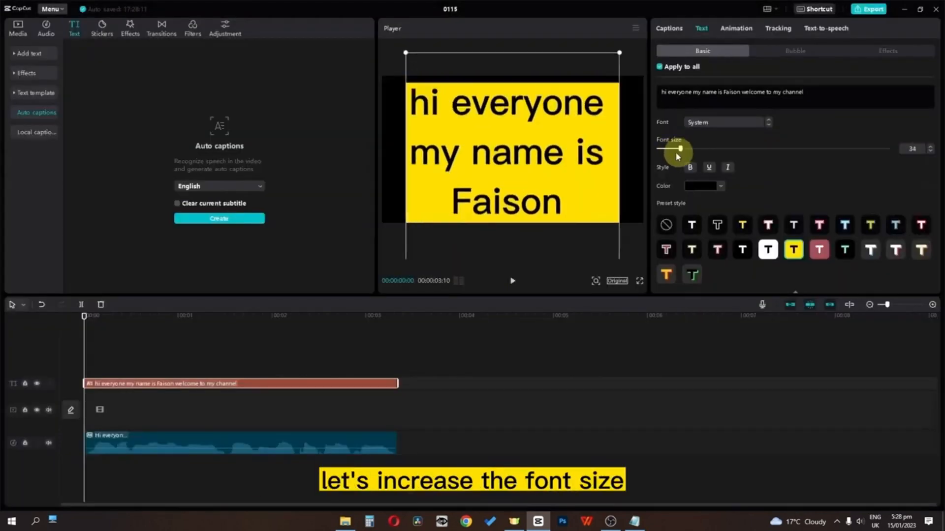
Step: Set the caption's font size to 8 and add a video clip from the media library to the timeline
drag(674, 151, 662, 153)
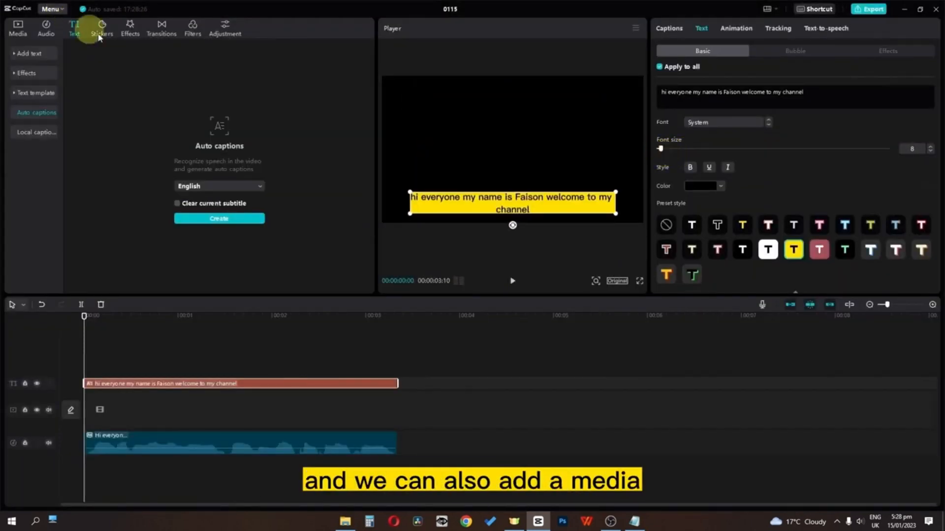
click(17, 28)
drag(300, 203, 401, 421)
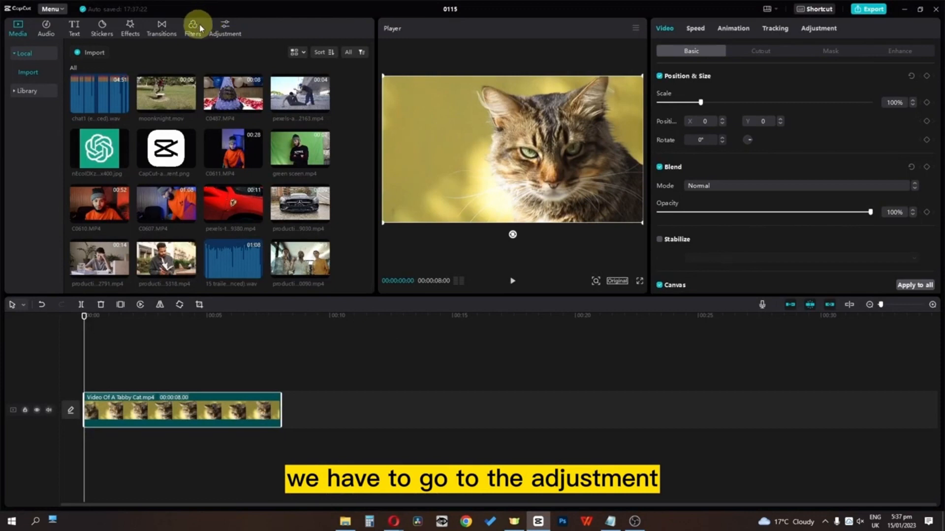
Step: Import the LUT Anon - Rec709.cube from the CinematicX LUTs -30 folder
click(224, 29)
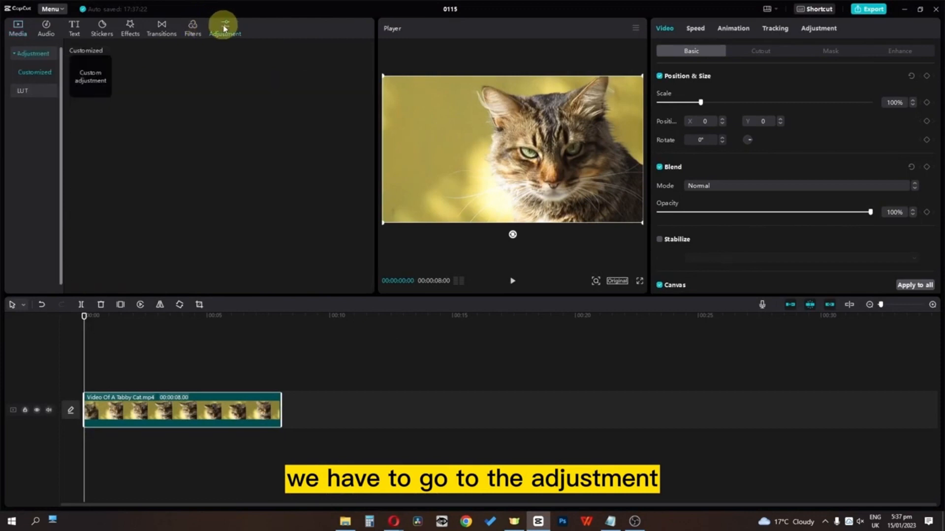
click(30, 91)
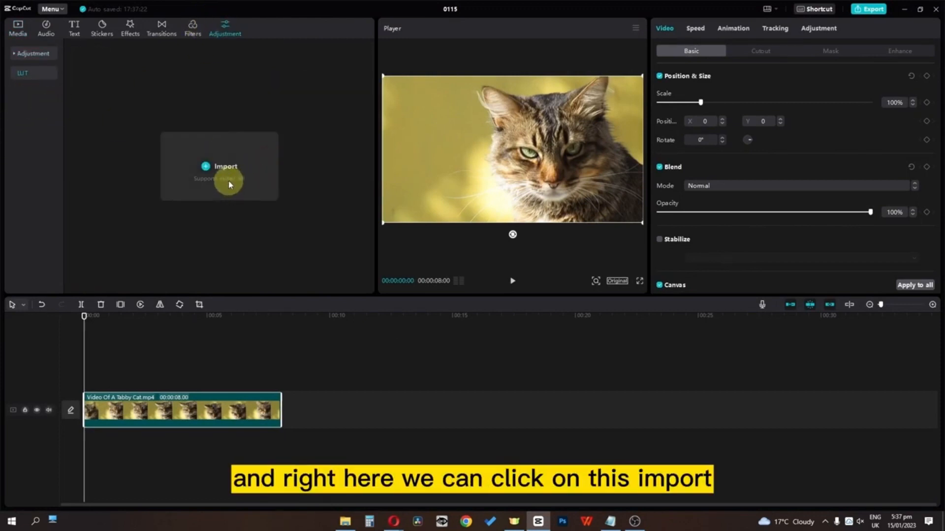
click(232, 180)
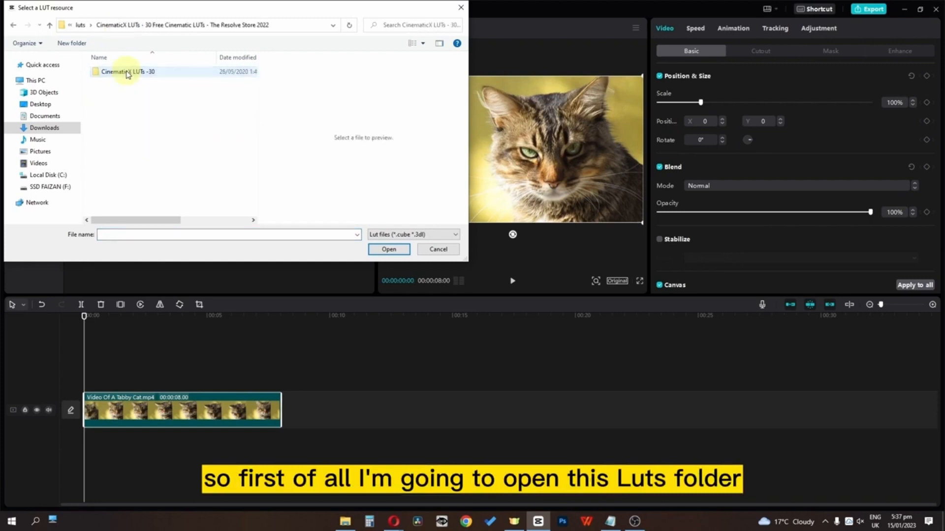
double_click(133, 72)
scroll(121, 113, down, 1)
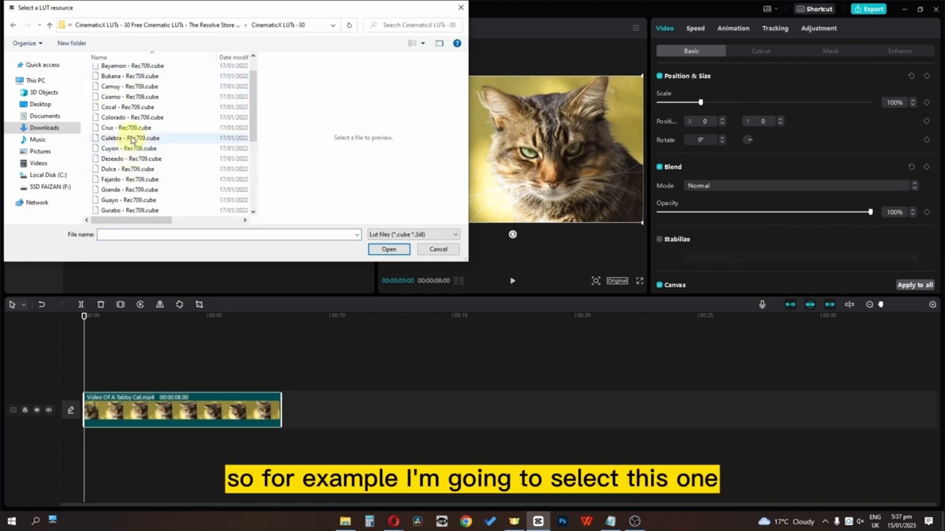
scroll(127, 147, up, 1)
double_click(121, 69)
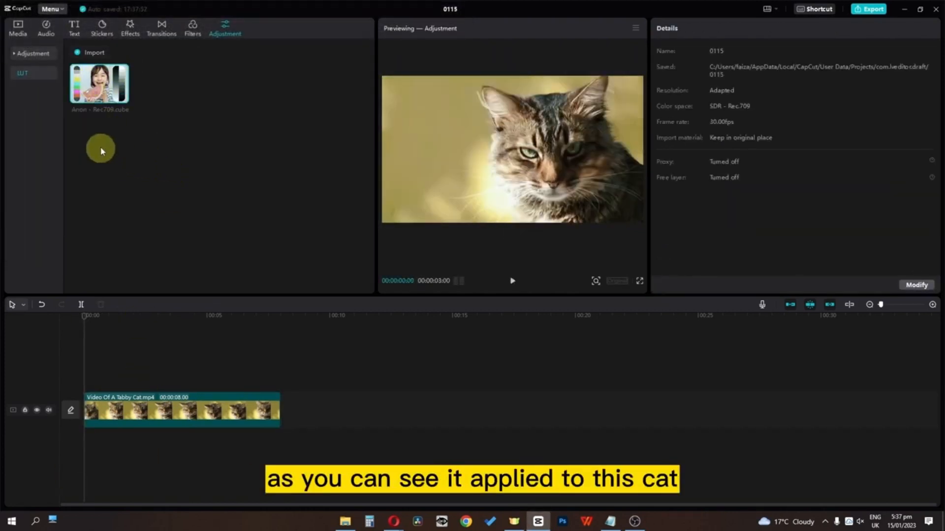
Step: Import all the LUT files in the CinematicX LUTs -30 folder and browse the imported set
click(91, 52)
key(ctrl+a)
scroll(168, 197, down, 3)
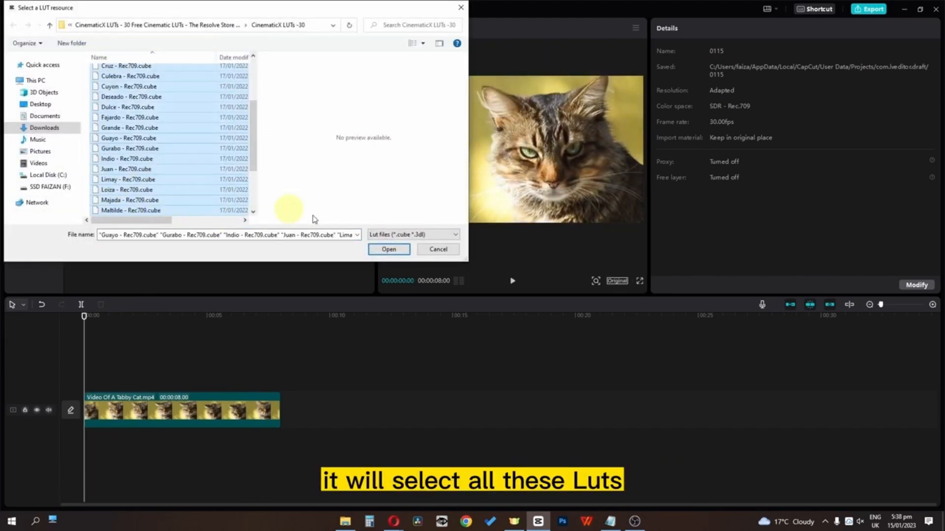
click(391, 252)
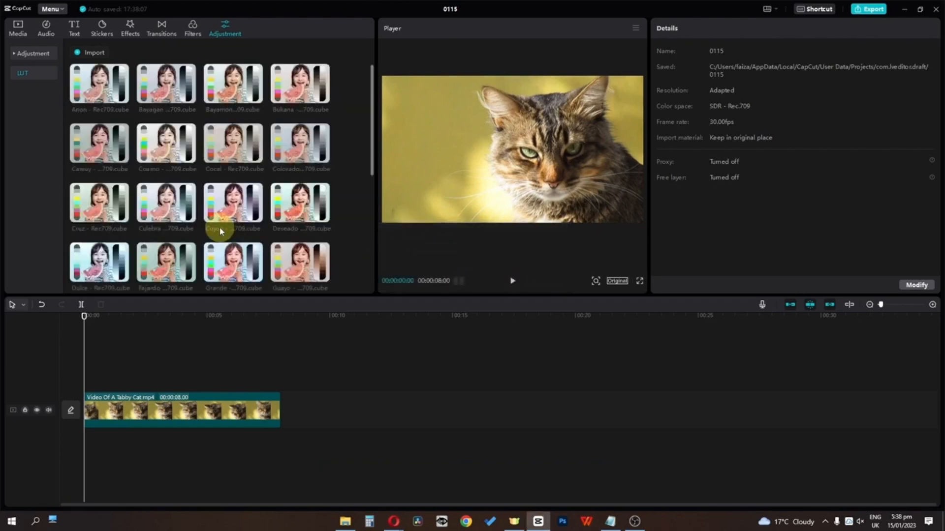
scroll(220, 228, down, 5)
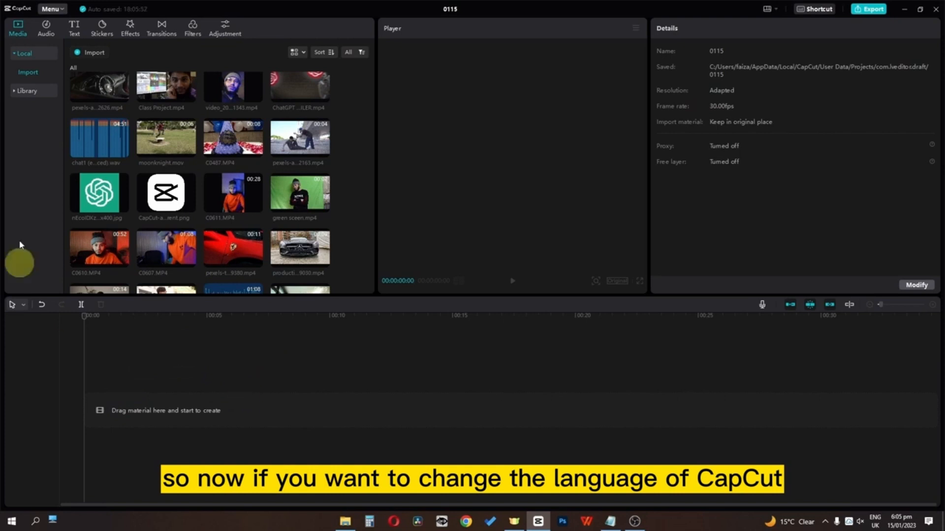
Step: Open the interface language settings and save them with English selected
click(52, 10)
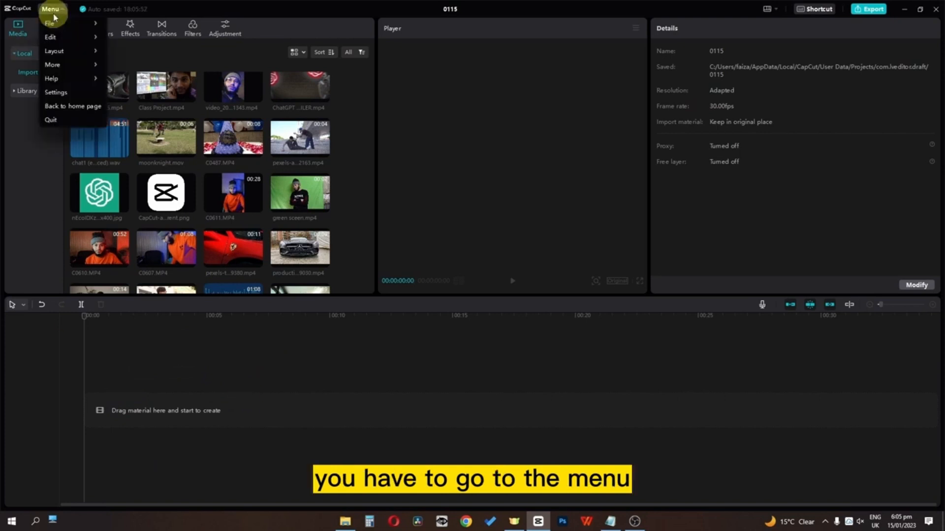
click(68, 95)
click(549, 206)
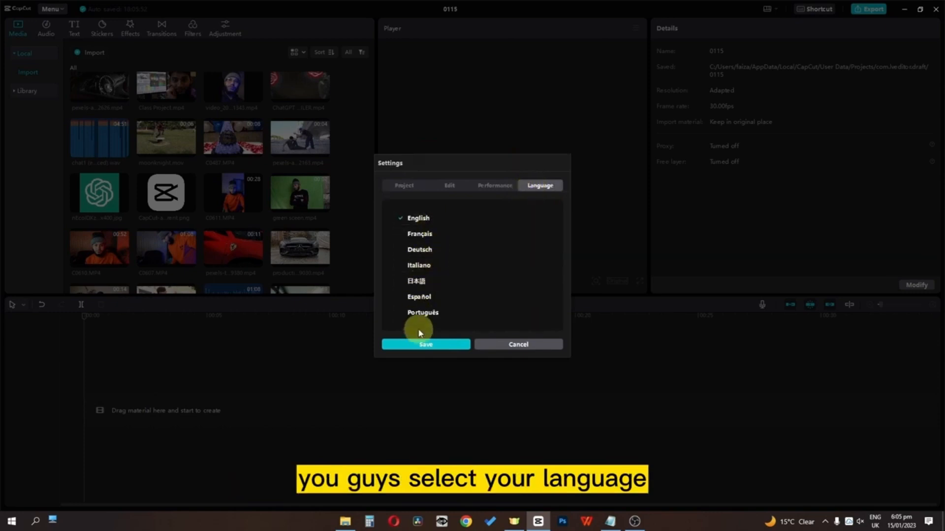
click(417, 347)
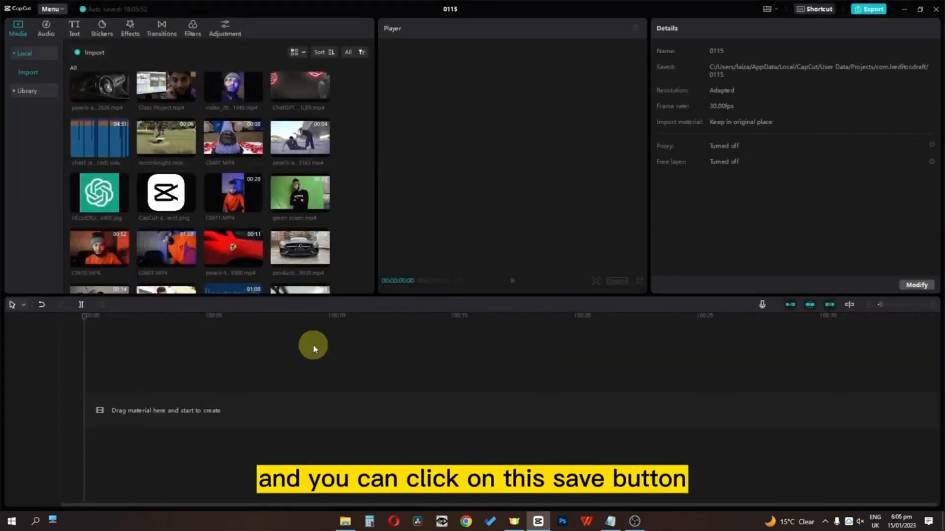
Step: Add the black Mercedes clip to the timeline and review the Timeline, Player, Basic and Other keyboard shortcut lists
drag(287, 273, 165, 370)
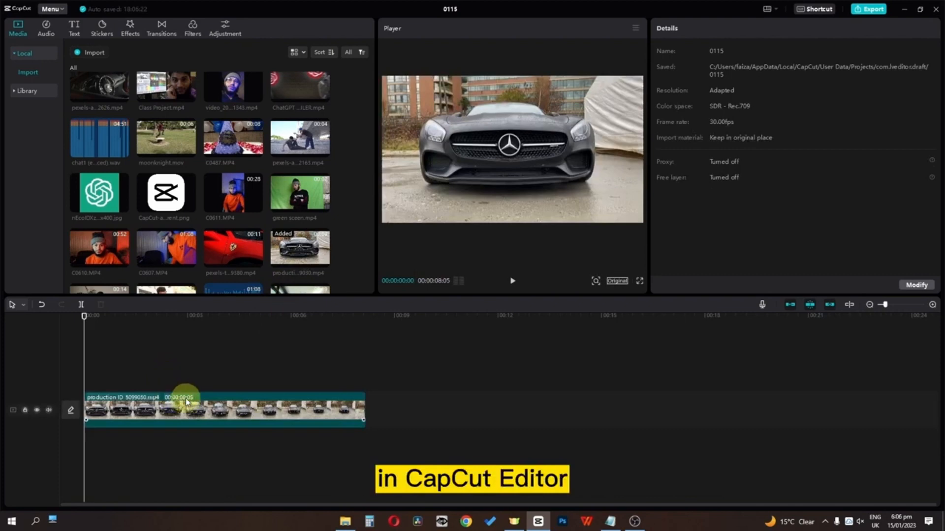
click(815, 10)
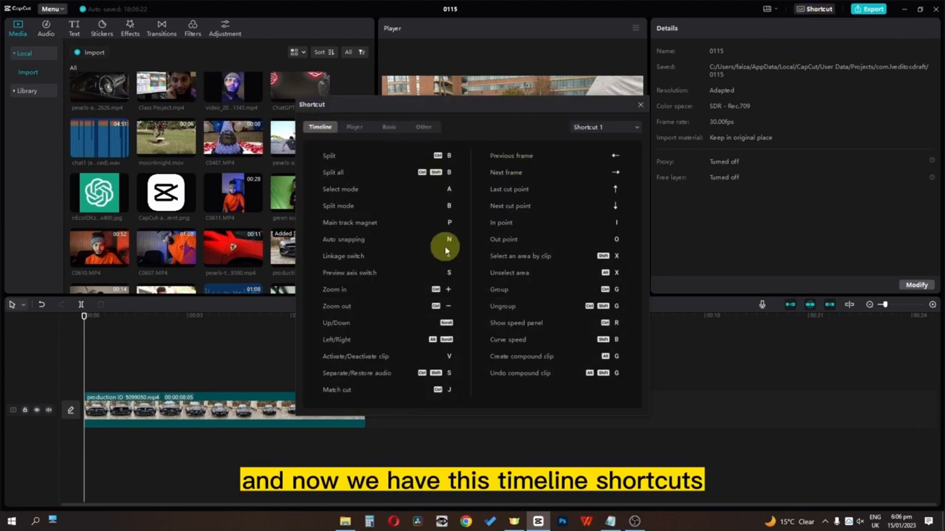
click(357, 127)
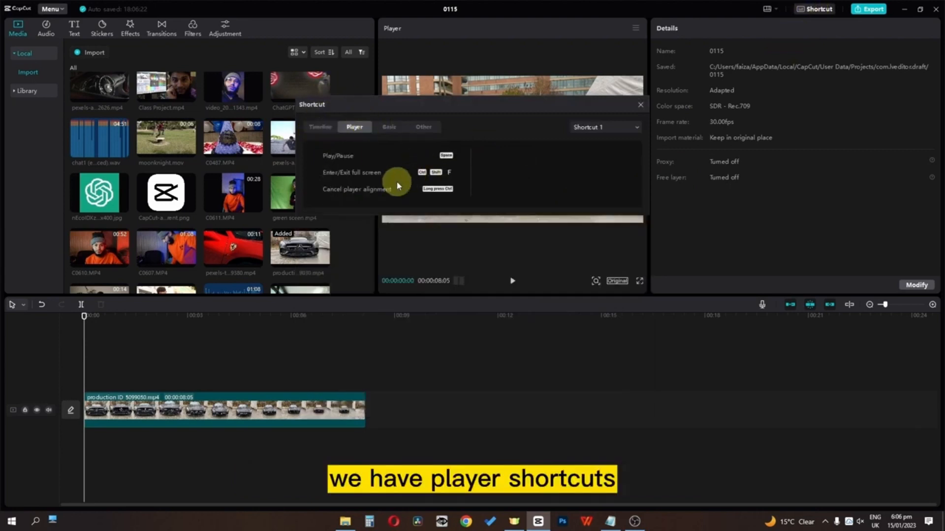
click(388, 127)
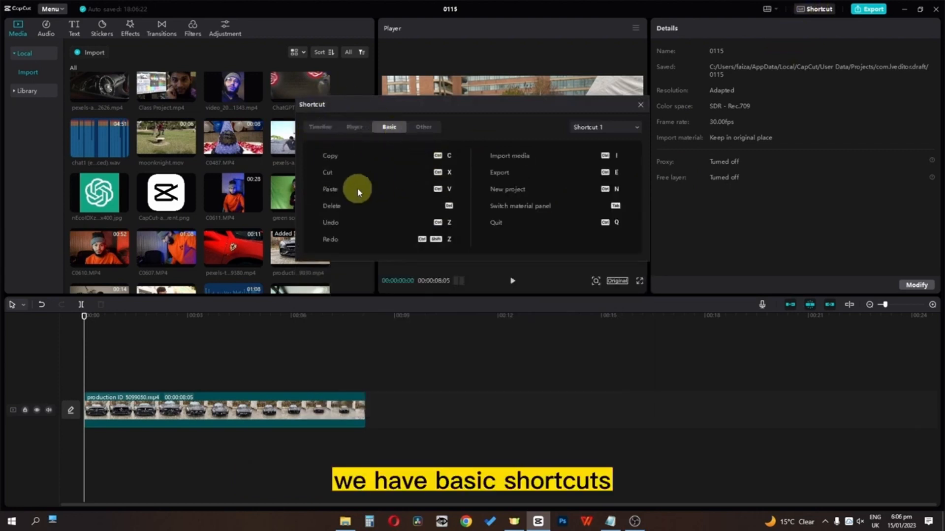
click(411, 129)
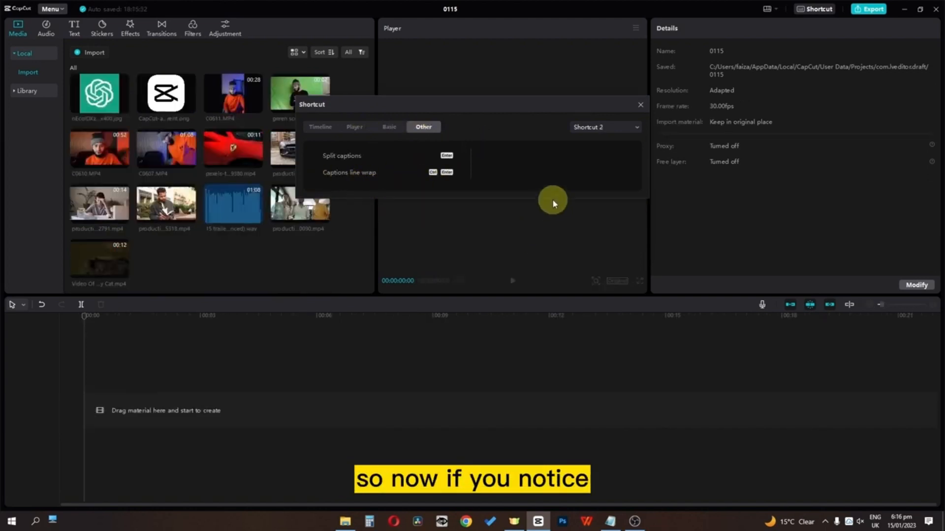
Step: Compare the timeline shortcuts of the Shortcut 1 and Shortcut 2 sets, and choose Shortcut 1
click(592, 129)
click(591, 143)
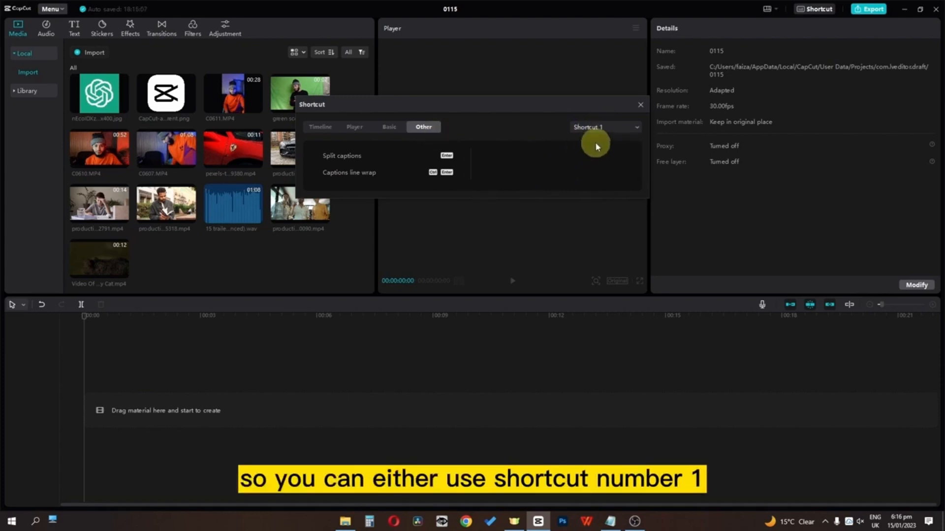
click(322, 126)
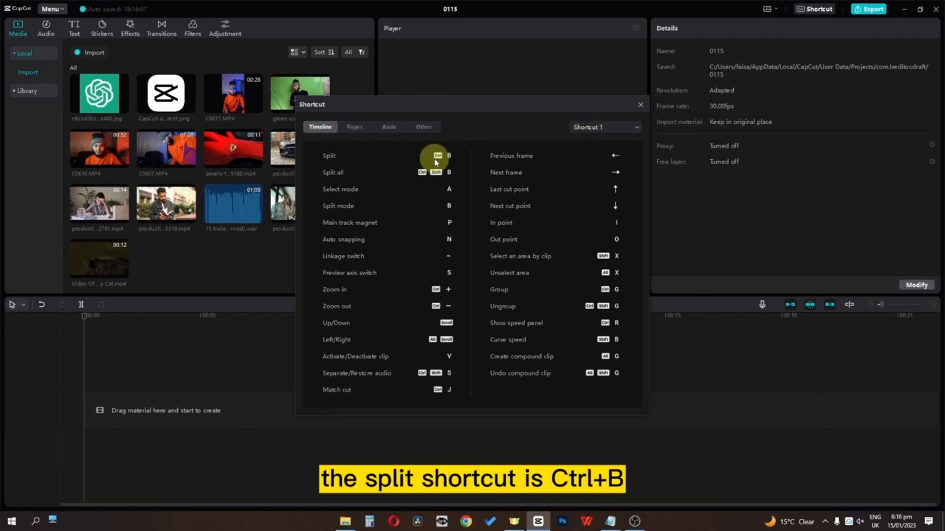
click(582, 129)
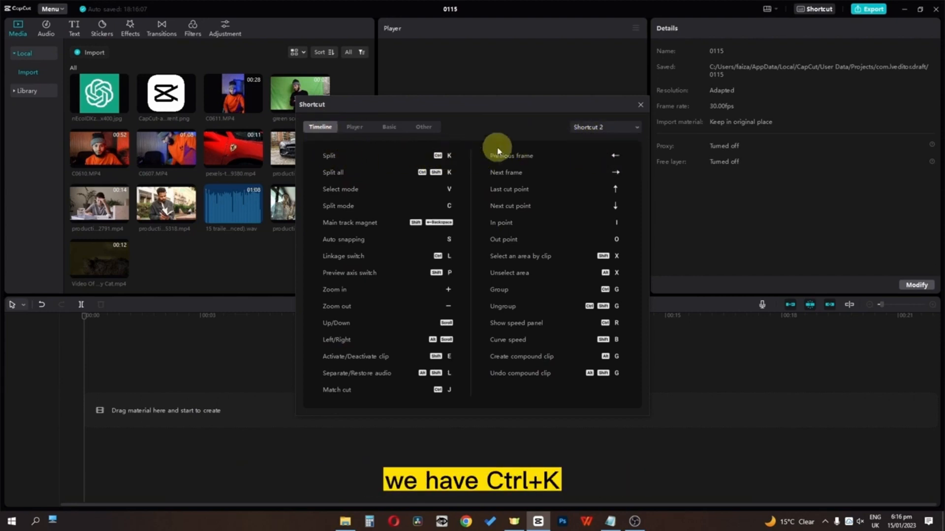
click(588, 129)
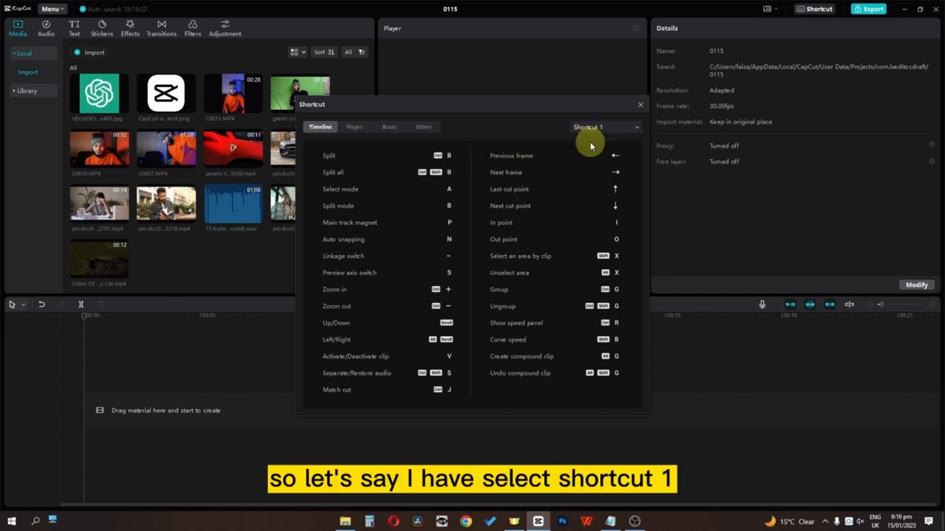
click(641, 108)
Step: Add the clip of three men at a whiteboard to the timeline and split it at about 00:00:07:26
drag(297, 202, 143, 432)
drag(88, 331, 210, 348)
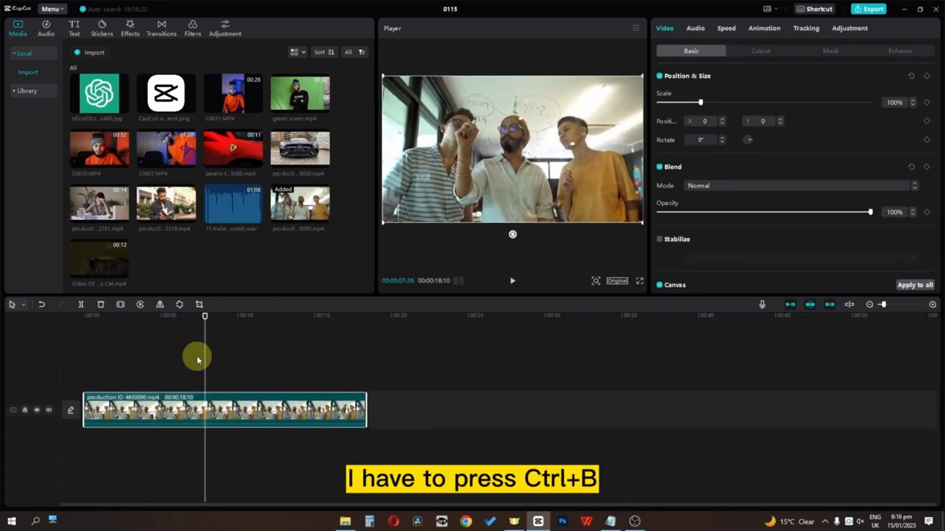
key(ctrl+b)
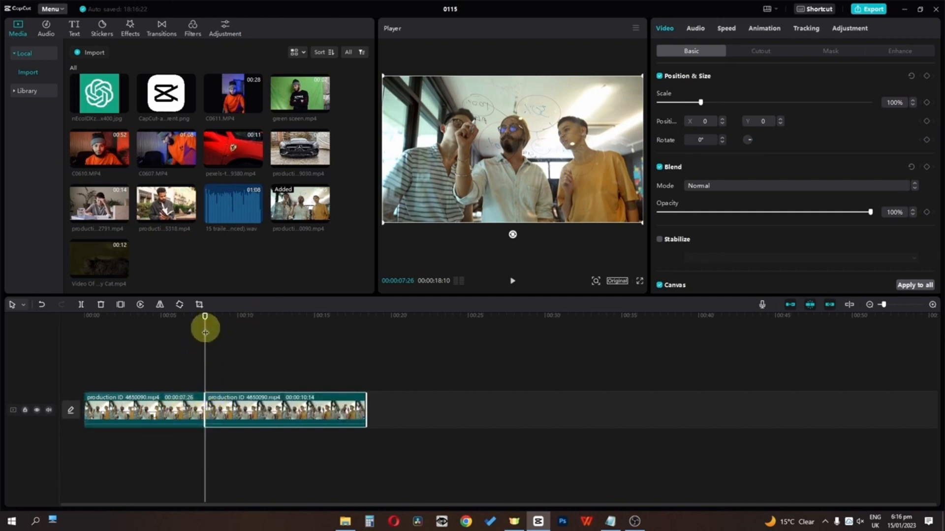
Step: Switch the keyboard shortcut set to Shortcut 2 and split the second clip piece at about 00:00:11:15
click(261, 315)
click(825, 11)
click(618, 129)
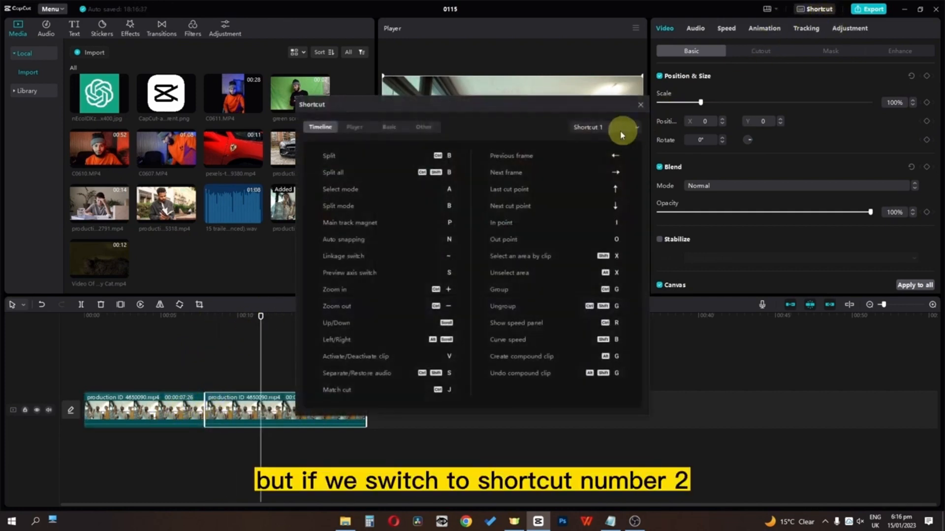
click(605, 154)
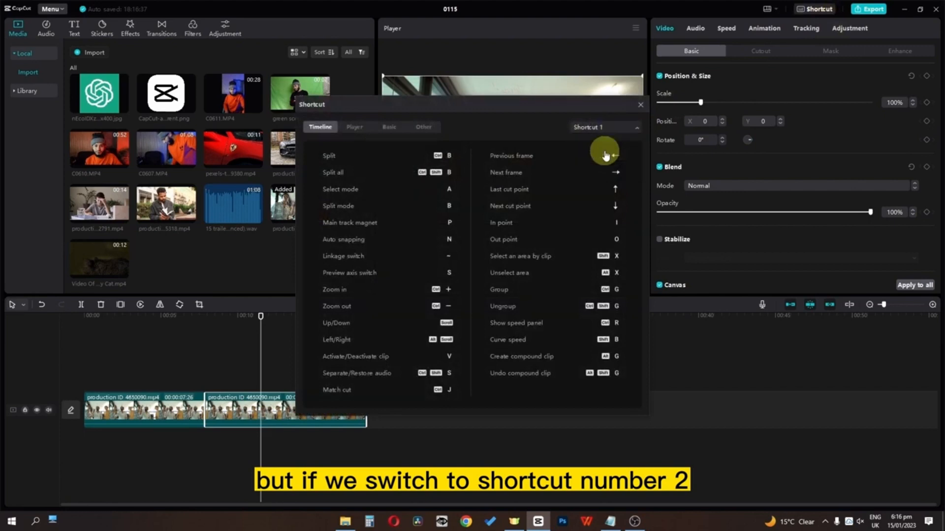
click(641, 104)
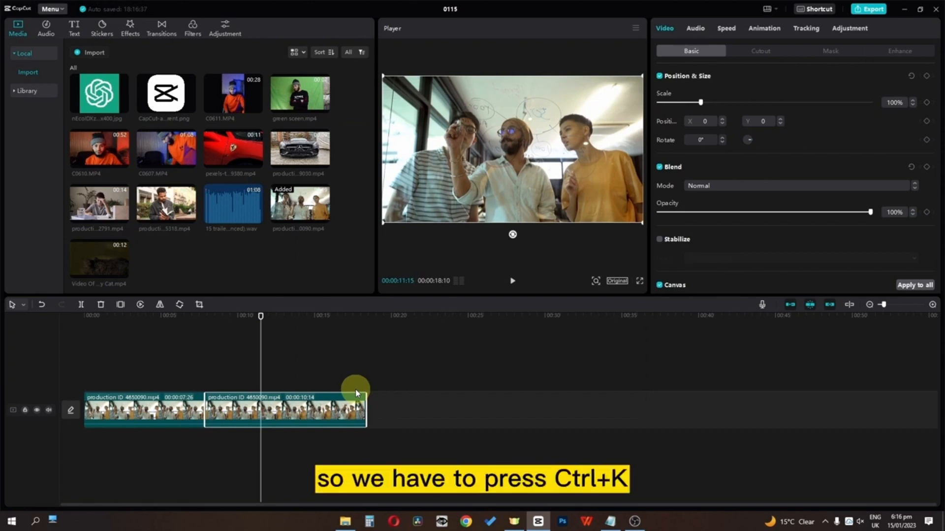
key(ctrl+k)
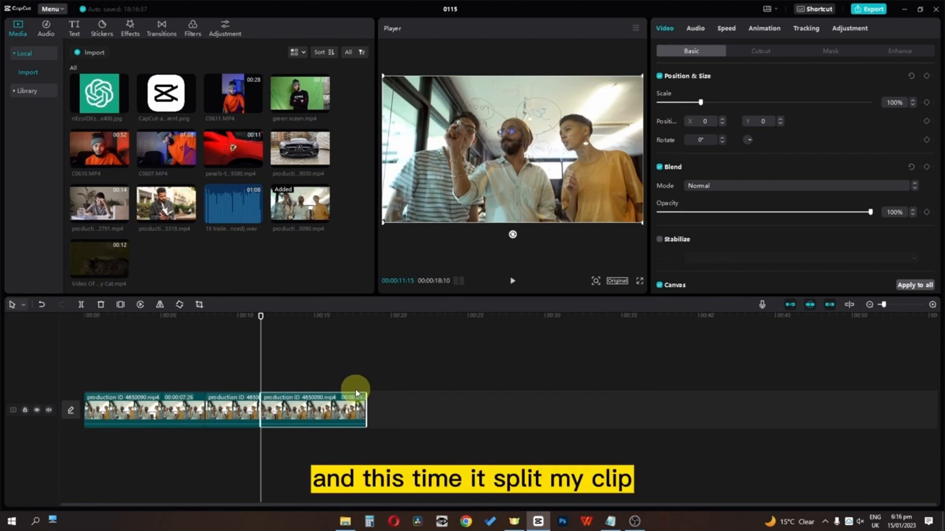
Step: Set the keyboard shortcut set back to Shortcut 1
click(274, 337)
click(254, 336)
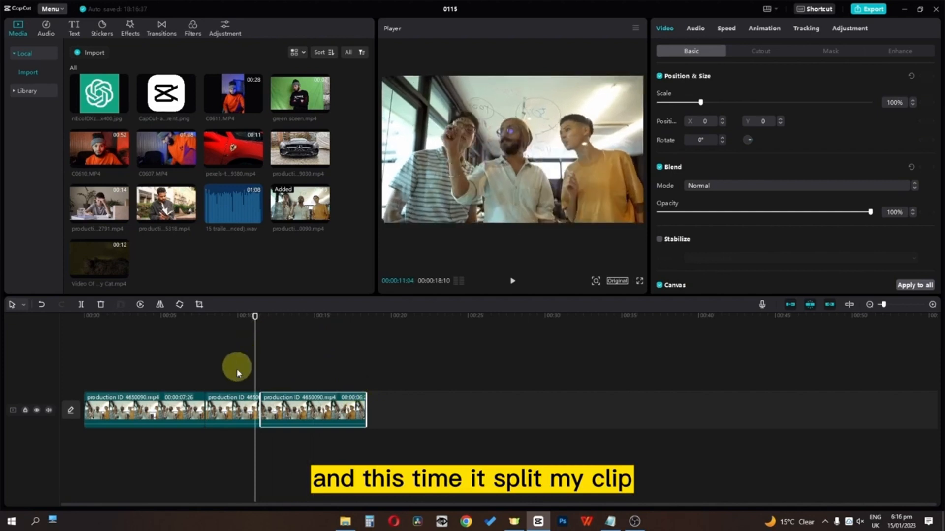
click(818, 10)
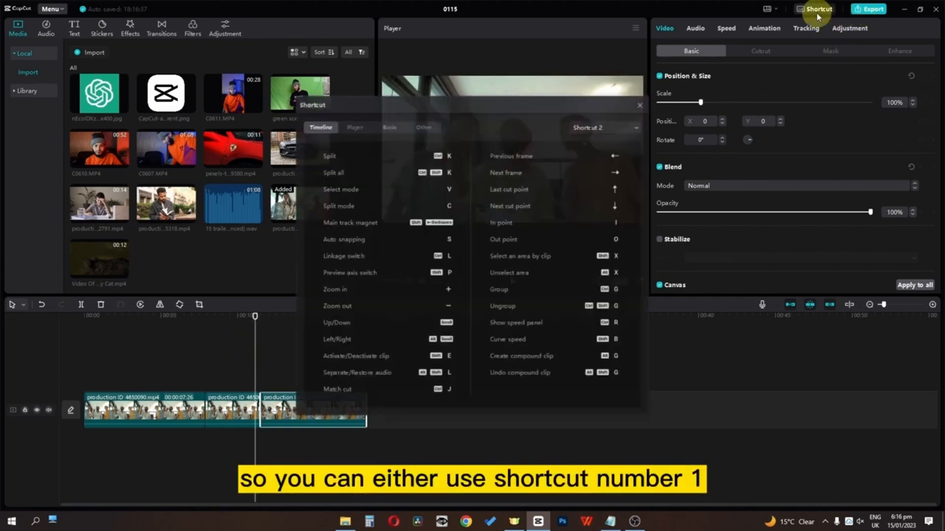
click(610, 126)
click(596, 141)
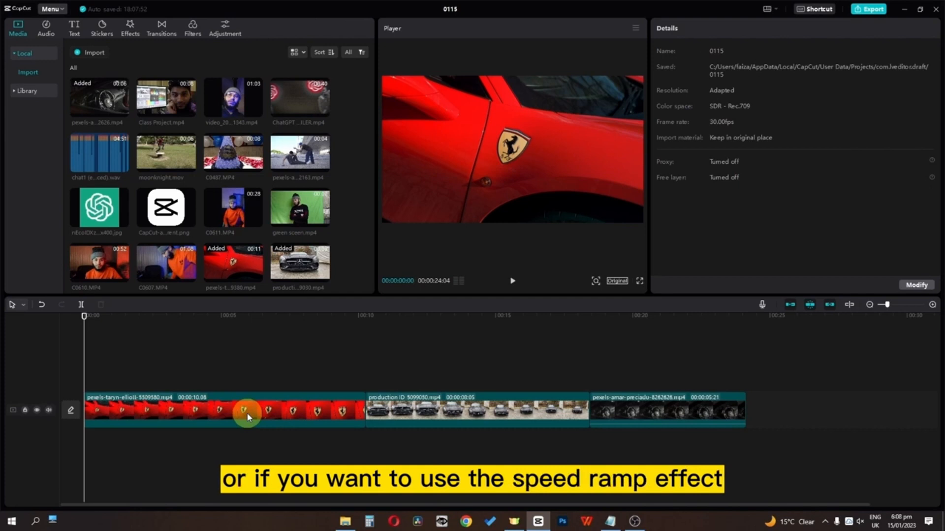
Step: Apply the Montage speed curve to the red Ferrari clip at the start of the timeline
click(262, 410)
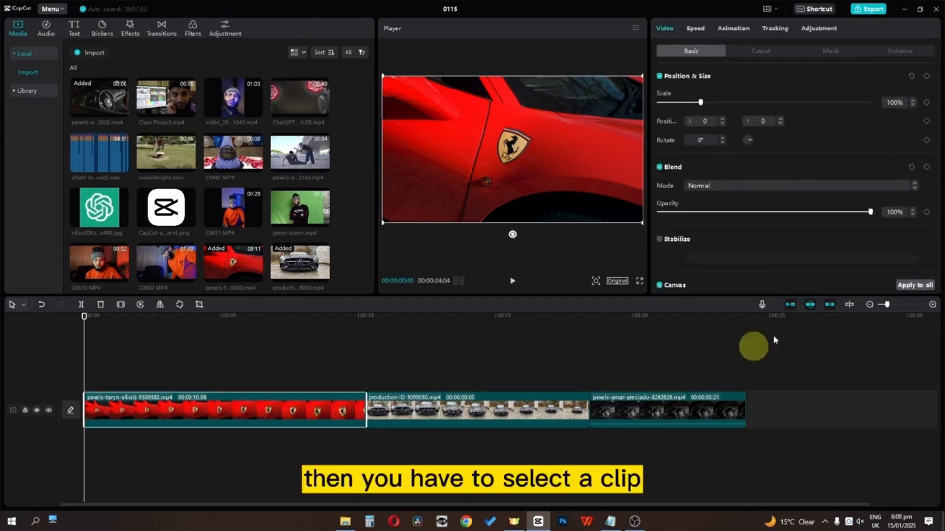
click(695, 35)
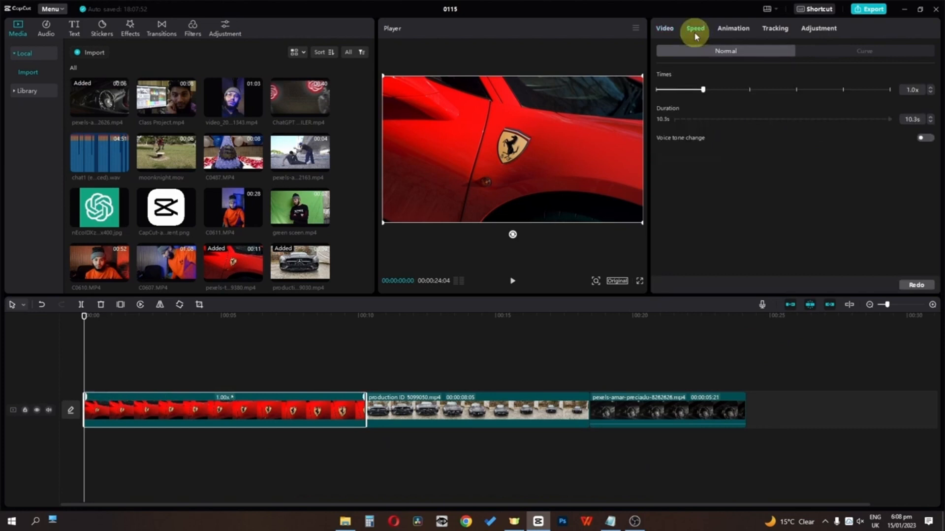
click(862, 53)
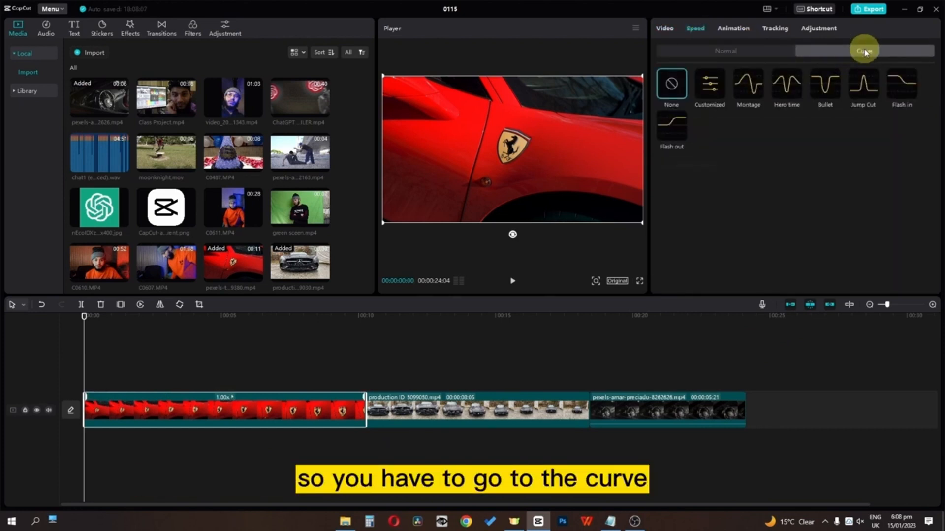
click(745, 90)
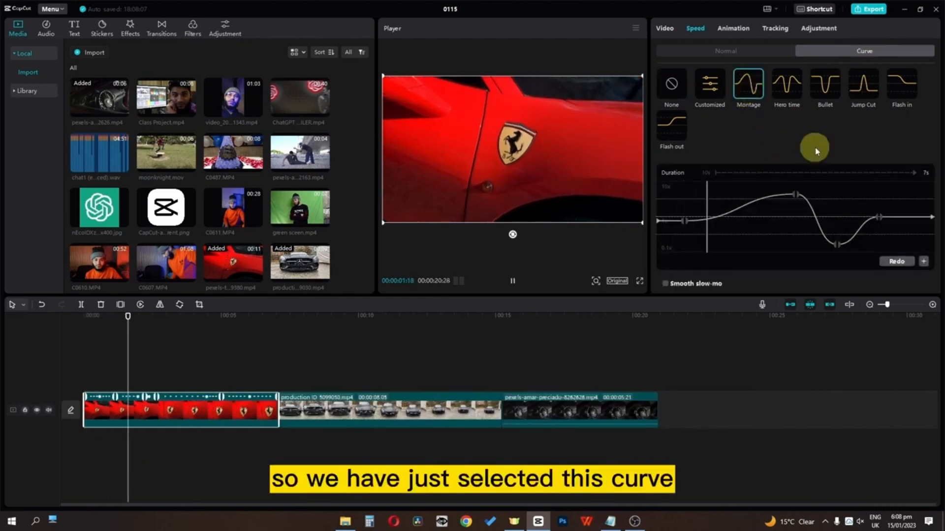
Step: Try the Hero time curve and a Customized curve with its first point lowered on the Ferrari clip, and play the slowed section
click(784, 91)
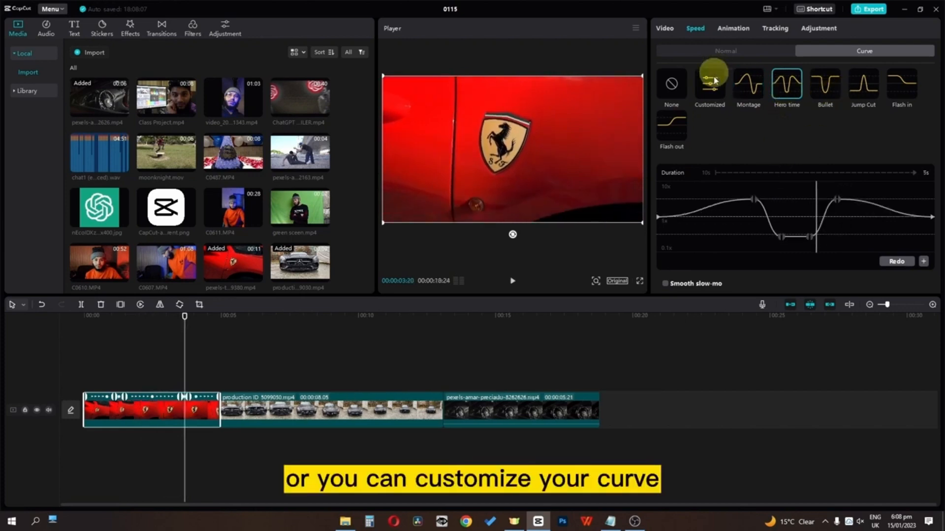
click(713, 100)
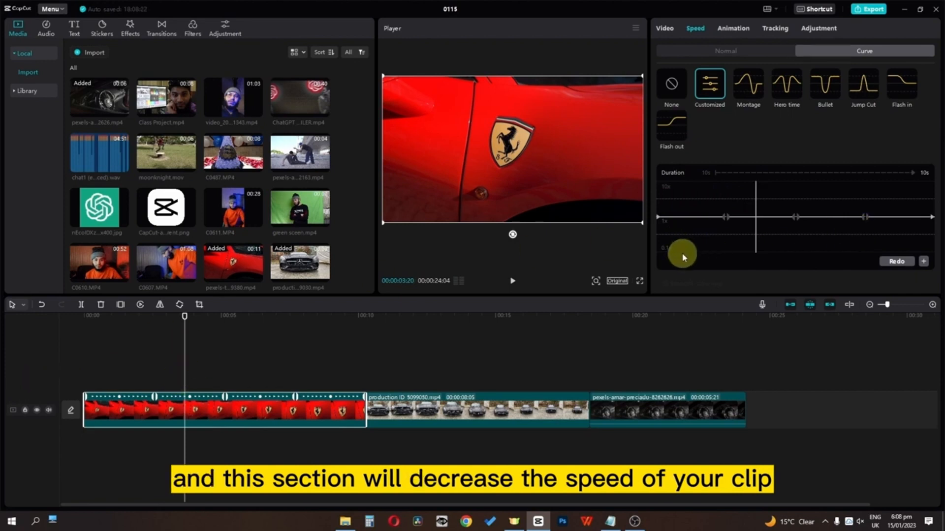
click(683, 187)
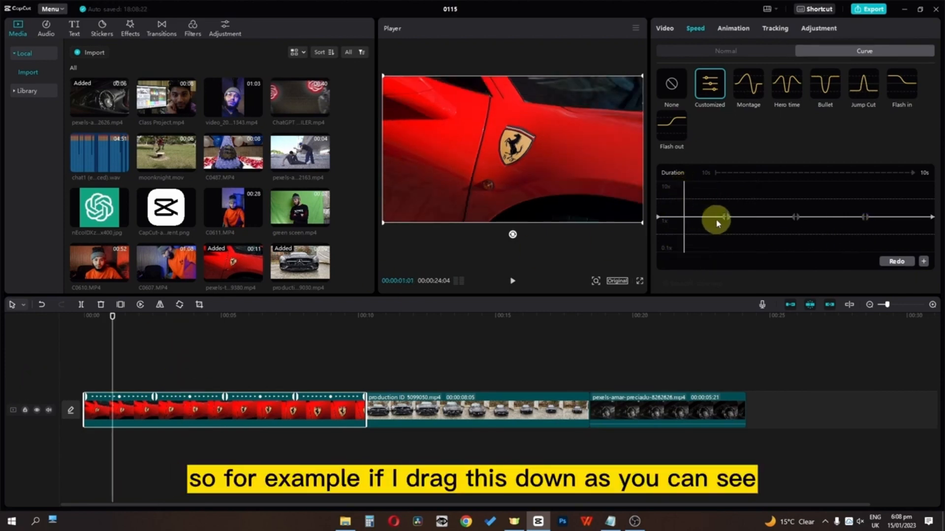
drag(724, 221, 723, 244)
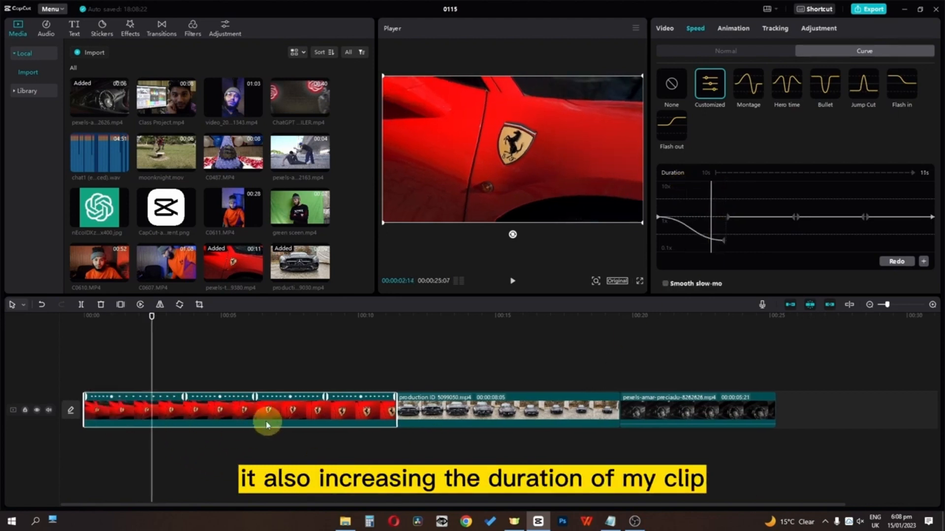
drag(151, 350, 14, 349)
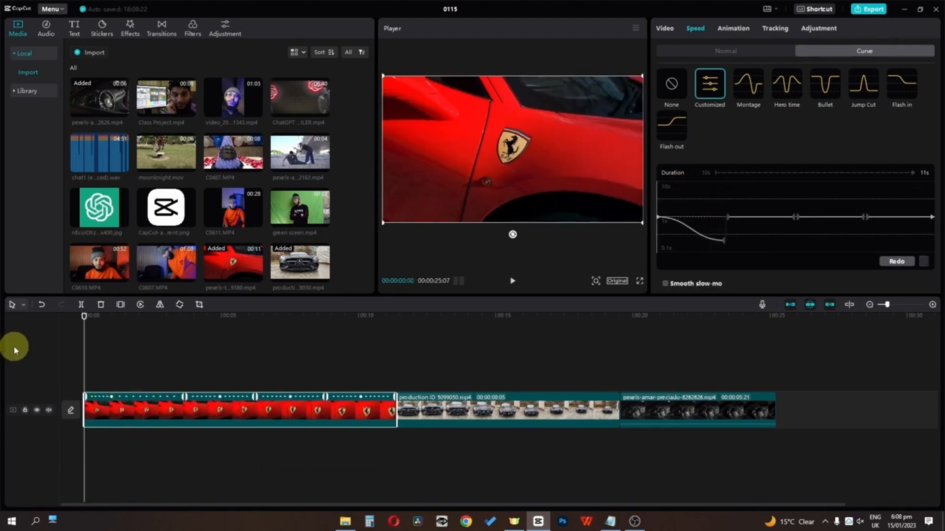
key(space)
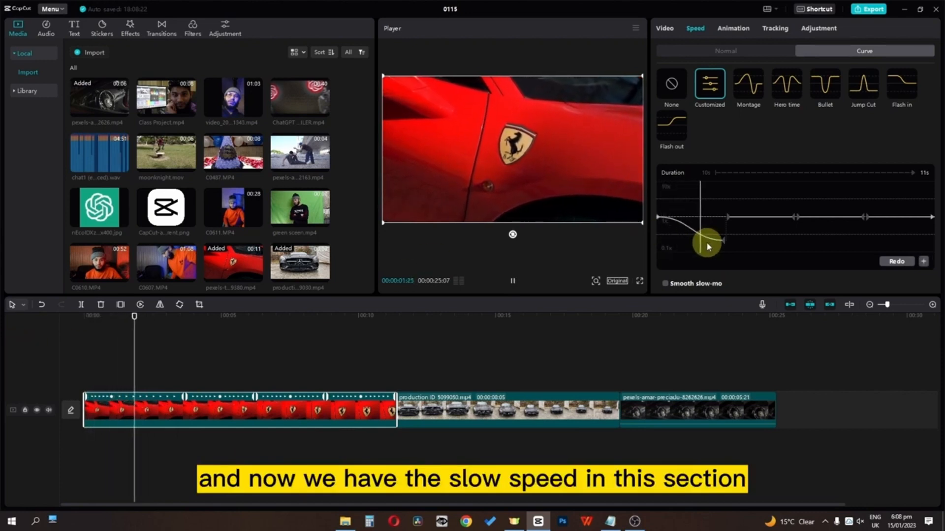
key(space)
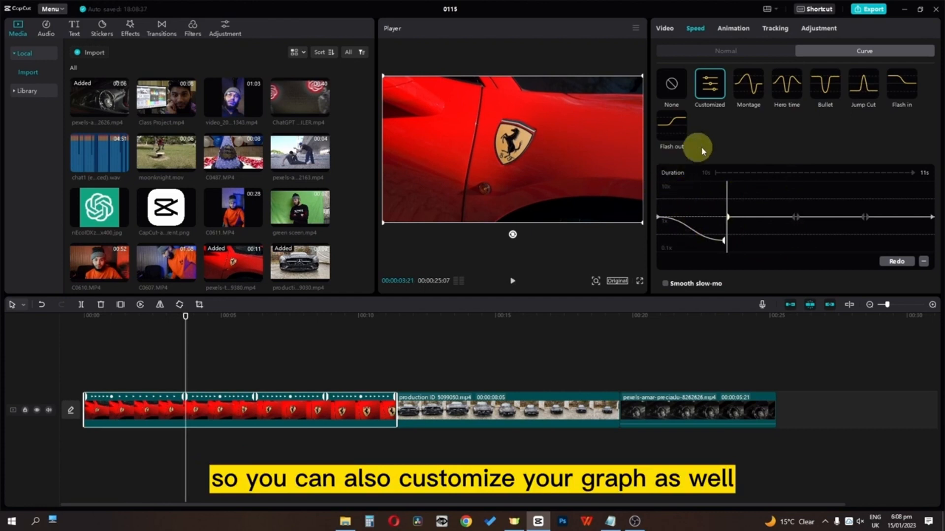
Step: Reset the Ferrari clip's speed curve, apply Montage again and raise the curve's end point to speed up the ending
click(679, 94)
click(749, 94)
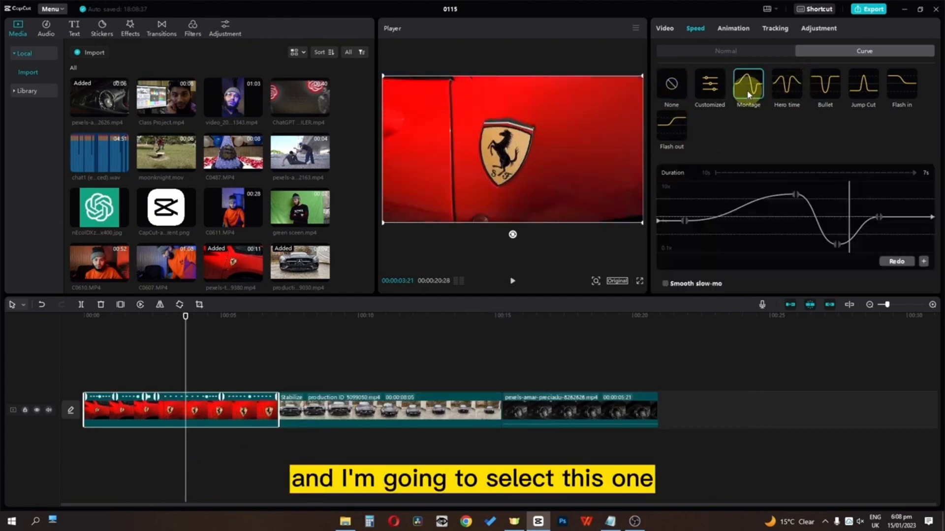
click(888, 217)
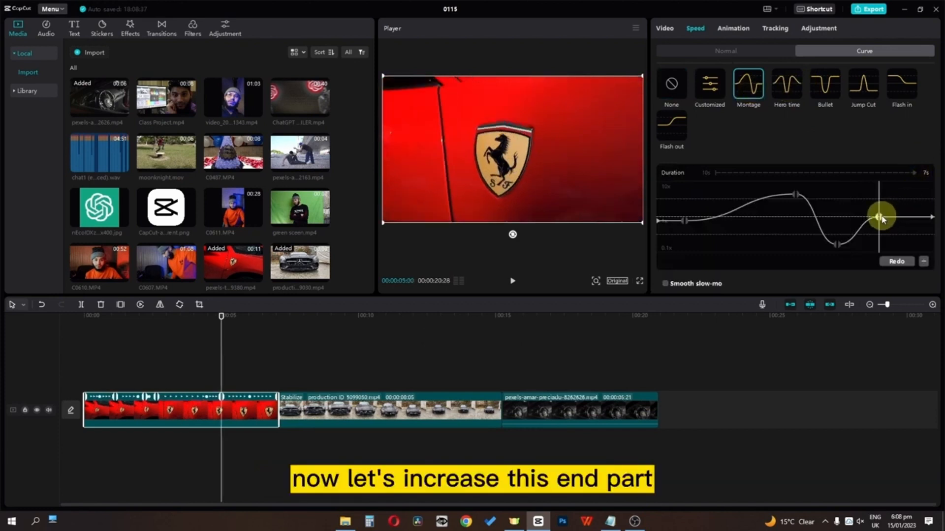
click(931, 218)
drag(932, 218, 911, 200)
Step: Apply the Montage speed curve to the black Mercedes clip and raise the curve's start point
click(379, 396)
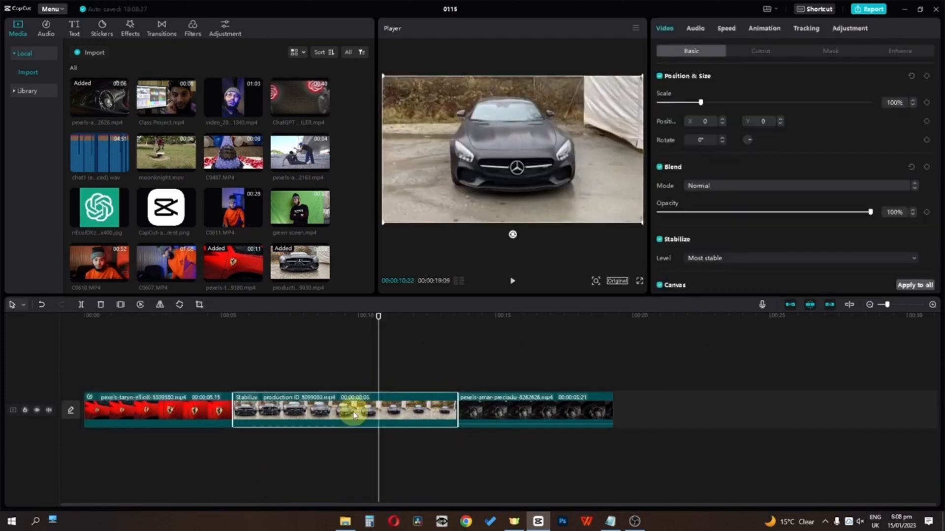
click(724, 32)
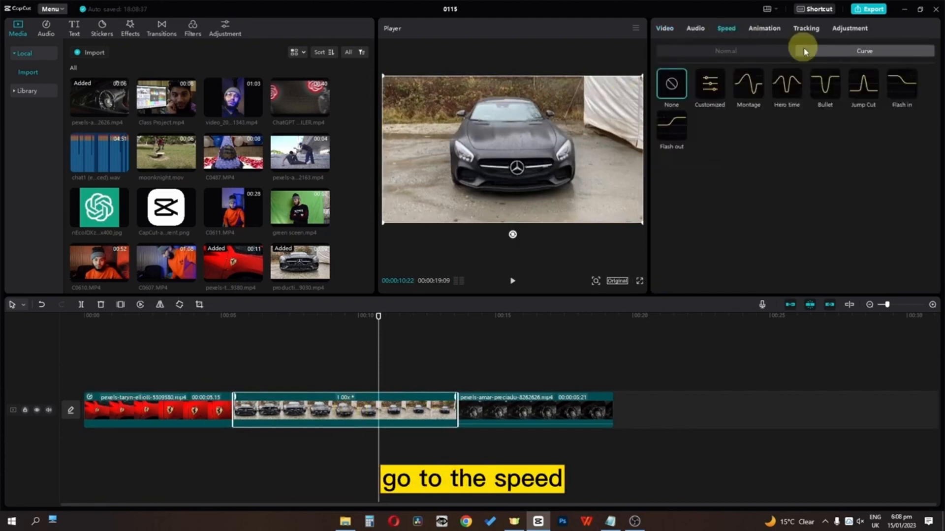
click(748, 84)
drag(661, 224, 657, 193)
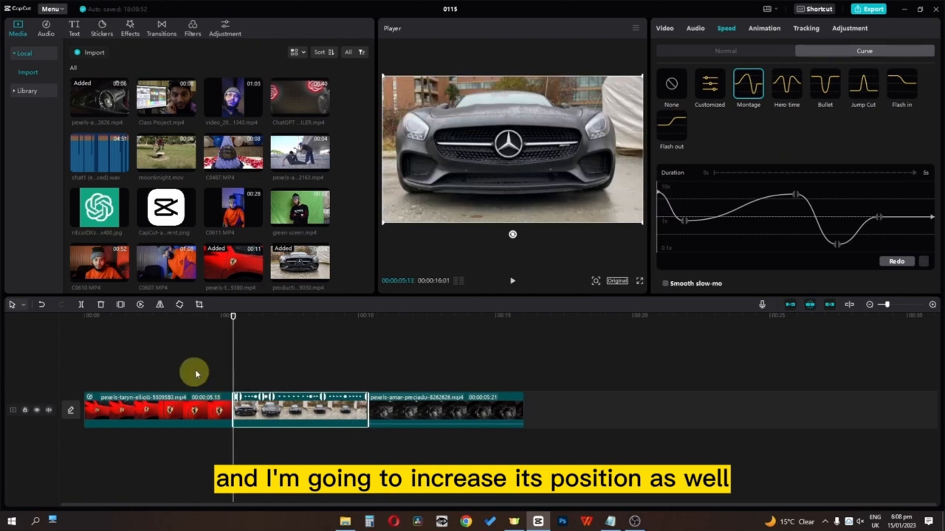
Step: Apply the Hero time curve to the car interior clip, raise its start point and add a point near the start at about 1x
drag(233, 322, 423, 390)
click(426, 411)
click(784, 89)
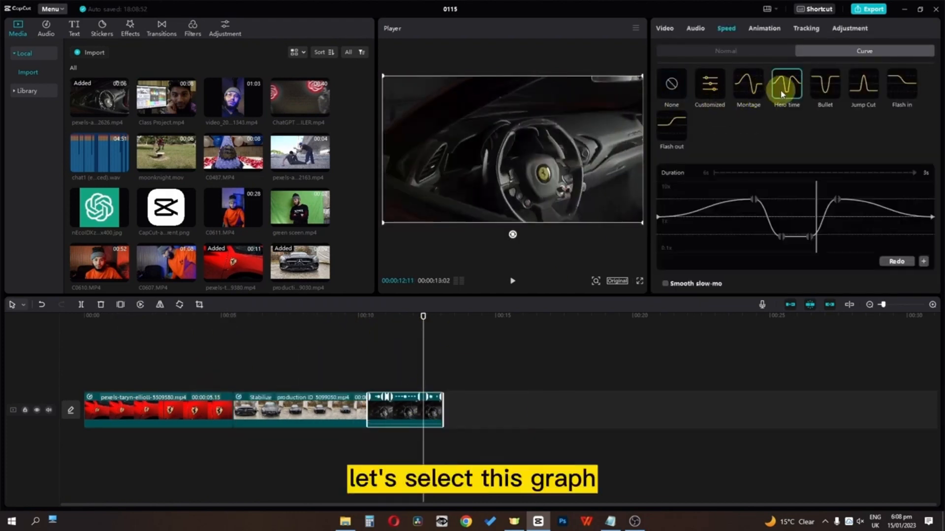
click(658, 216)
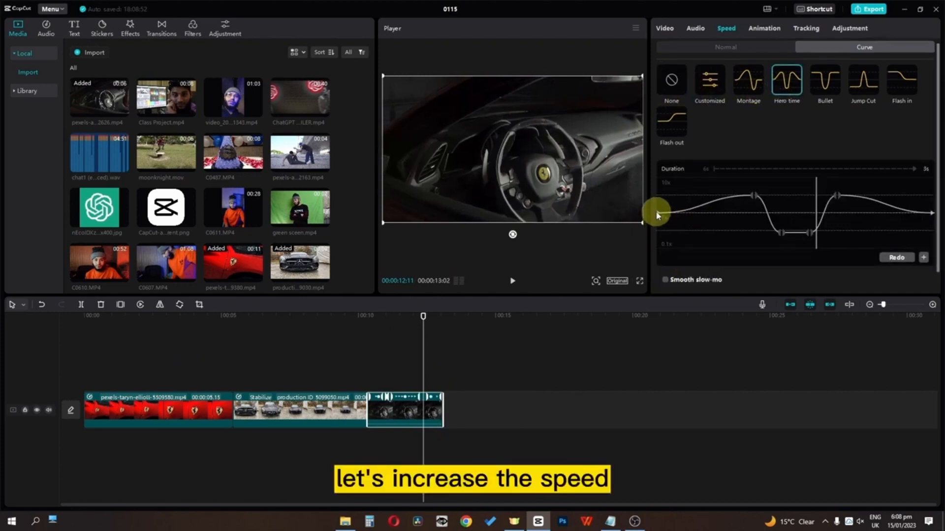
drag(658, 215, 654, 196)
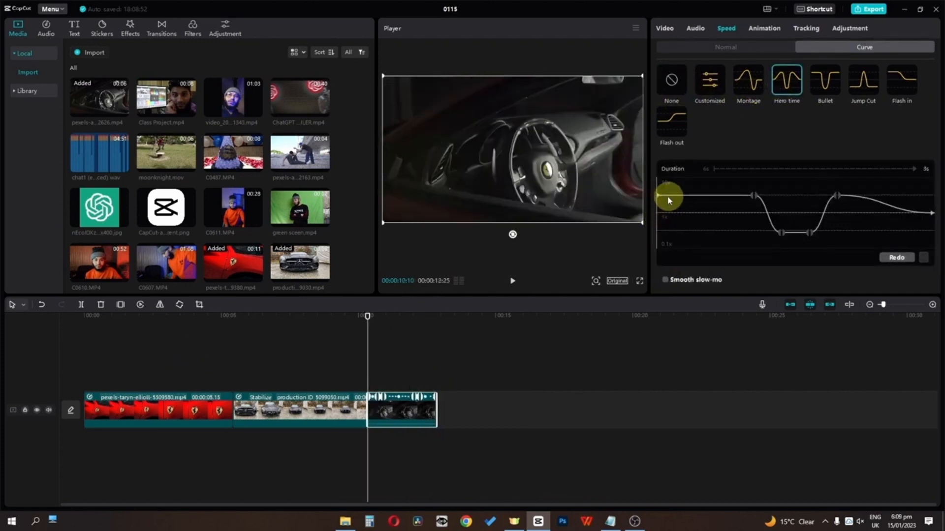
drag(716, 196, 702, 217)
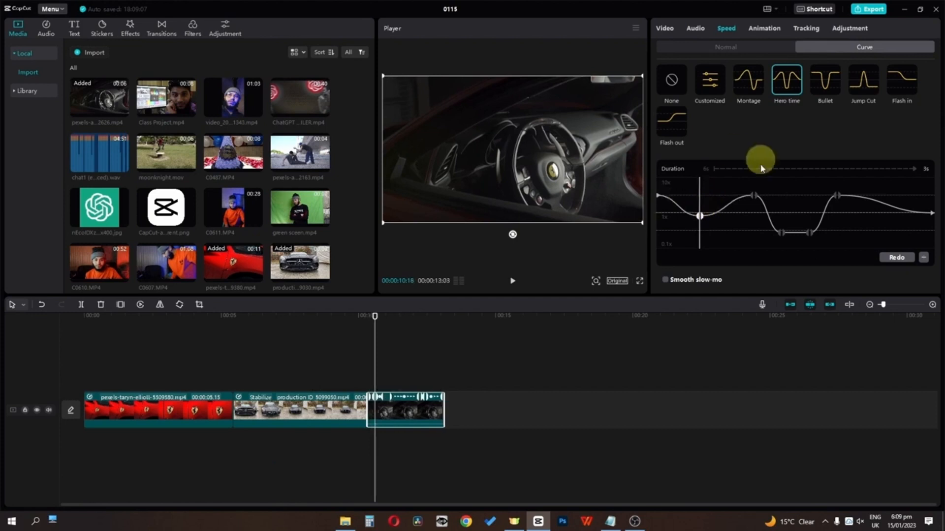
Step: Add a point near the end of the Mercedes clip's speed curve, raise its end point and play the timeline from the beginning
click(320, 414)
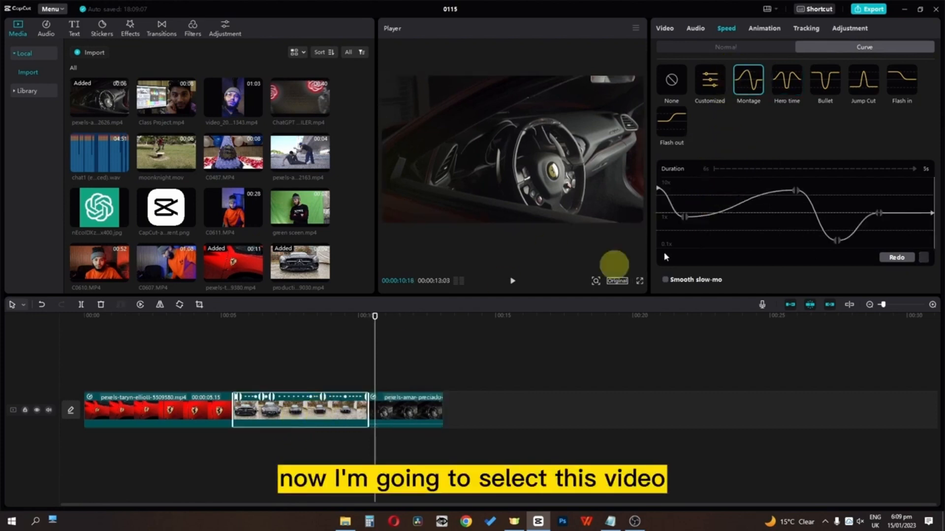
click(908, 191)
click(923, 260)
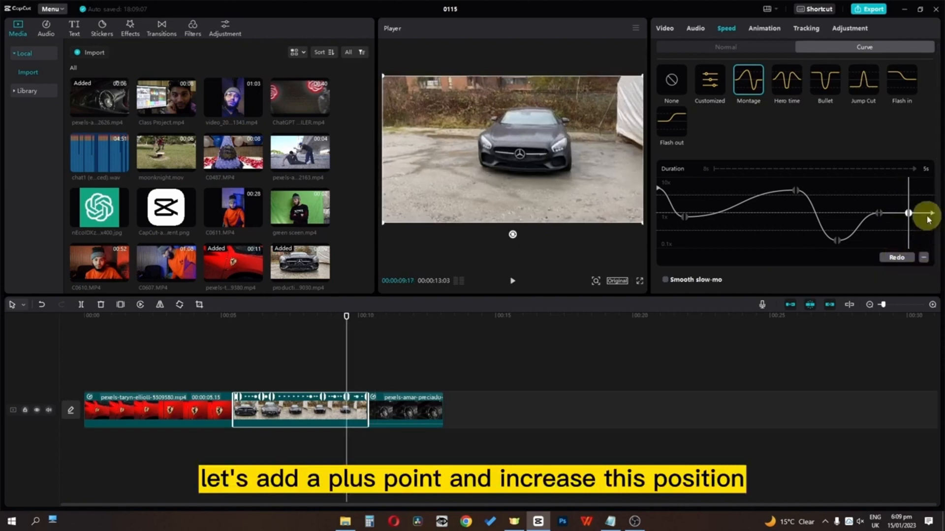
drag(930, 213, 933, 200)
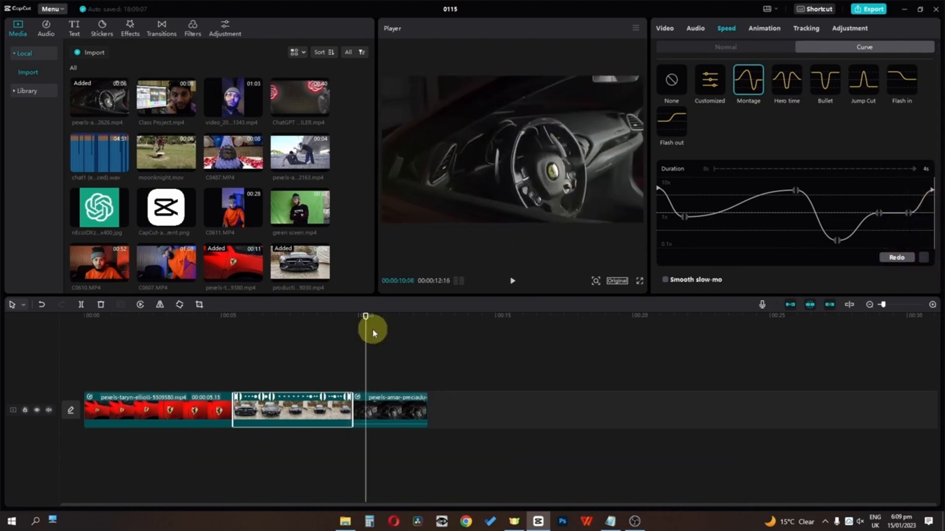
drag(368, 323, 1, 338)
key(space)
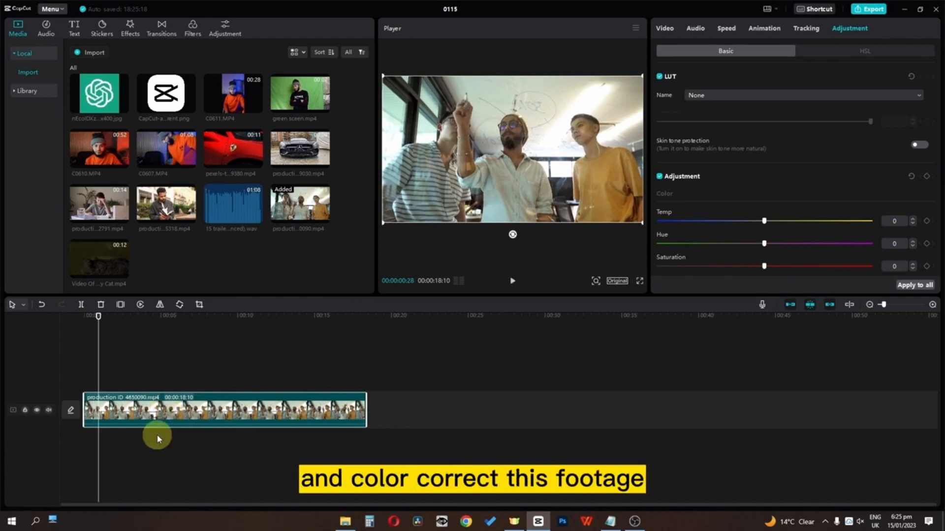
Step: Try out the hue, saturation and brightness adjustments for yellow in the clip's HSL settings
click(318, 412)
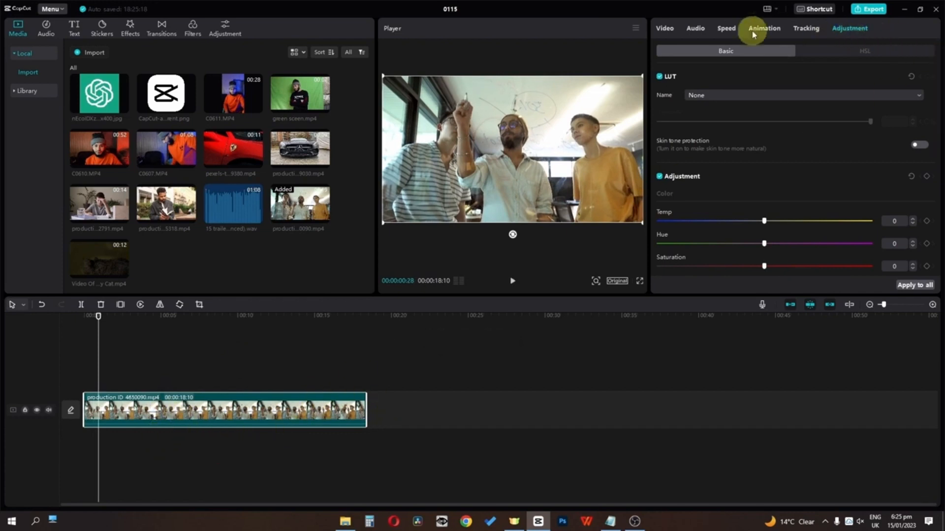
click(845, 53)
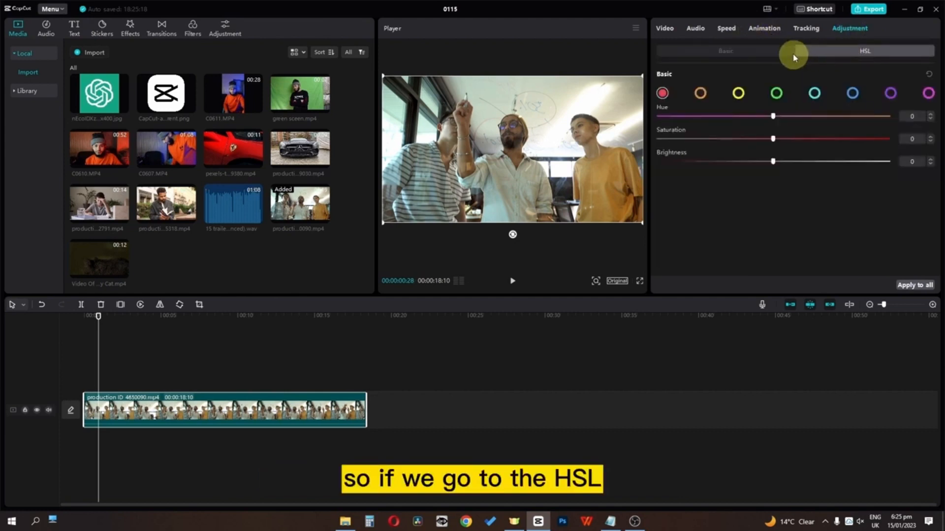
click(738, 93)
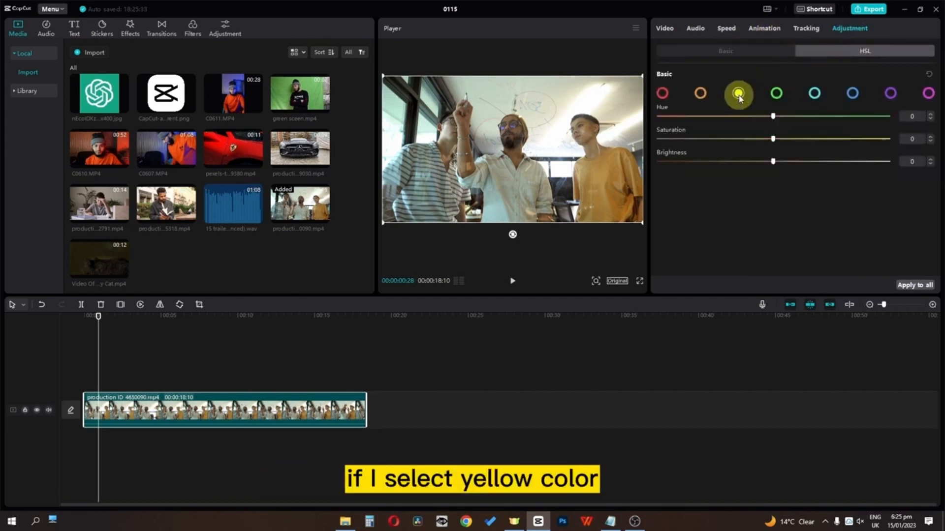
mouse_move(773, 117)
mouse_down()
mouse_move(649, 119)
mouse_move(865, 118)
mouse_move(696, 122)
mouse_move(771, 127)
mouse_move(773, 117)
mouse_up()
drag(773, 138, 774, 165)
Step: Set the clip's basic brightness to 9, contrast to -15, highlight to -12, shadow to -11 and illumination to 15
click(740, 52)
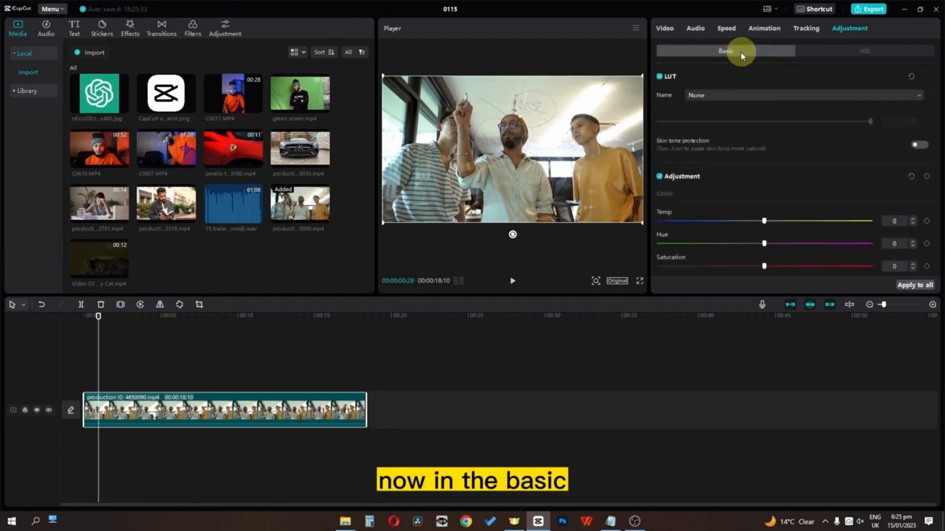
scroll(715, 143, down, 5)
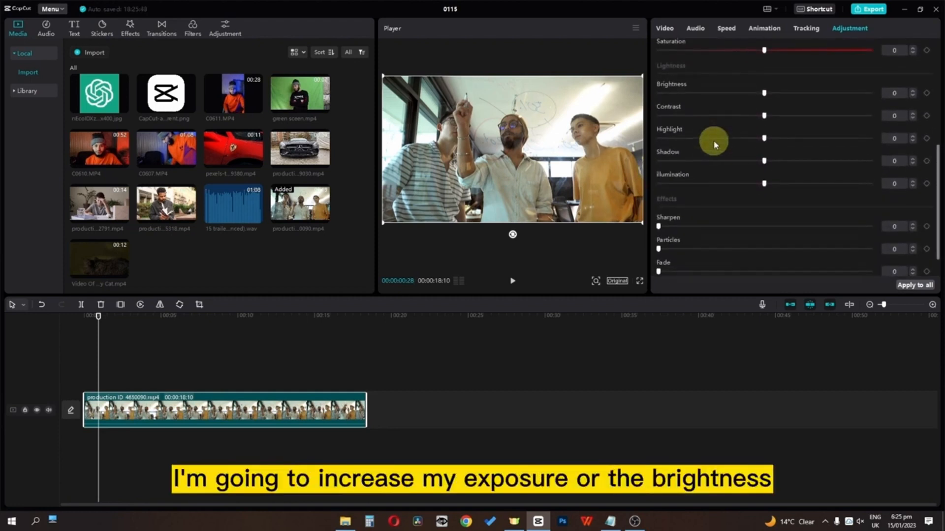
drag(764, 93, 785, 189)
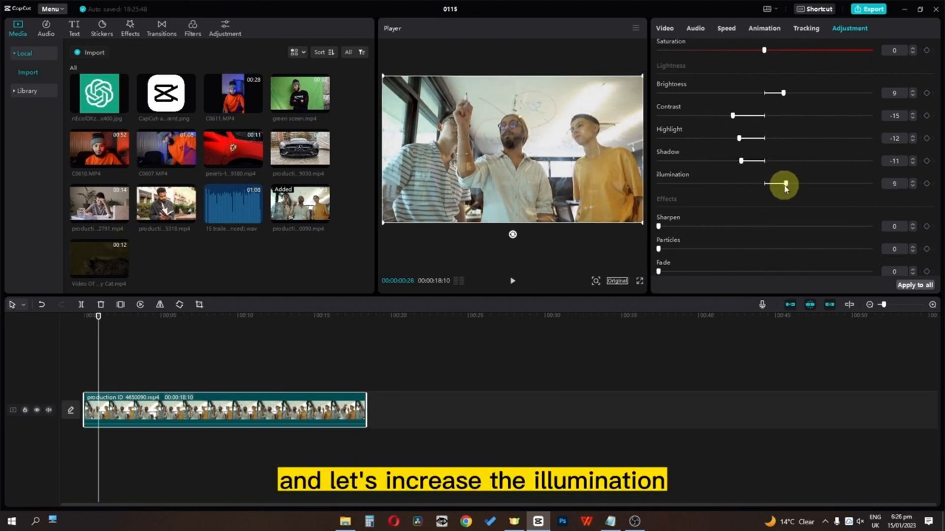
Step: Lower the brightness of the yellow color to about -49 in the clip's HSL settings
scroll(753, 214, up, 5)
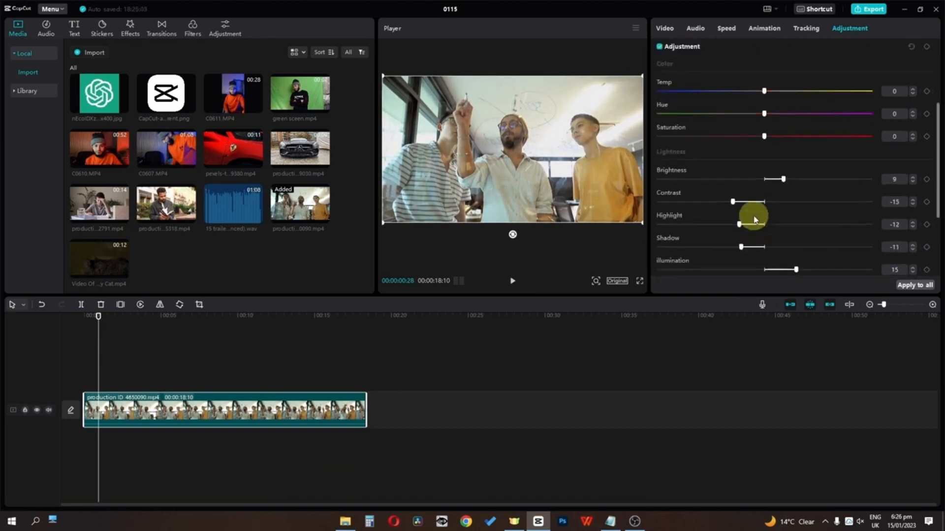
click(838, 54)
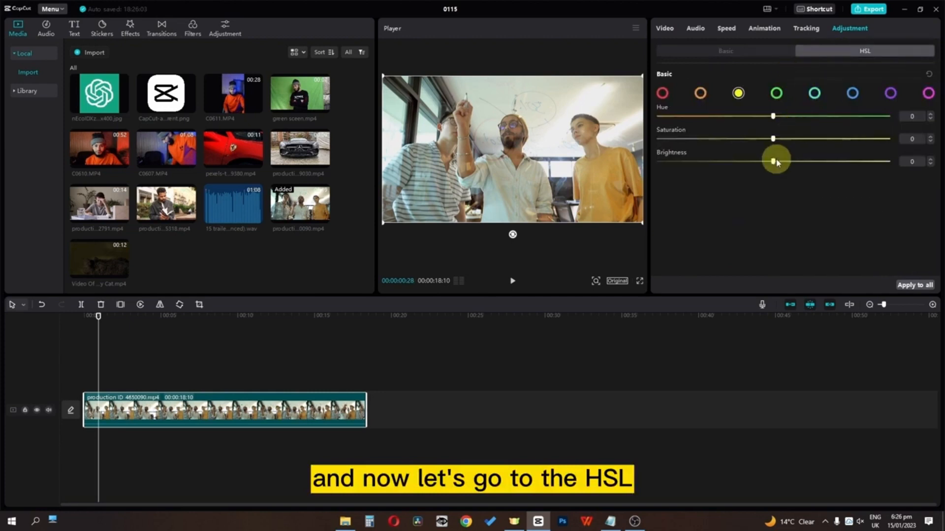
drag(773, 161, 722, 166)
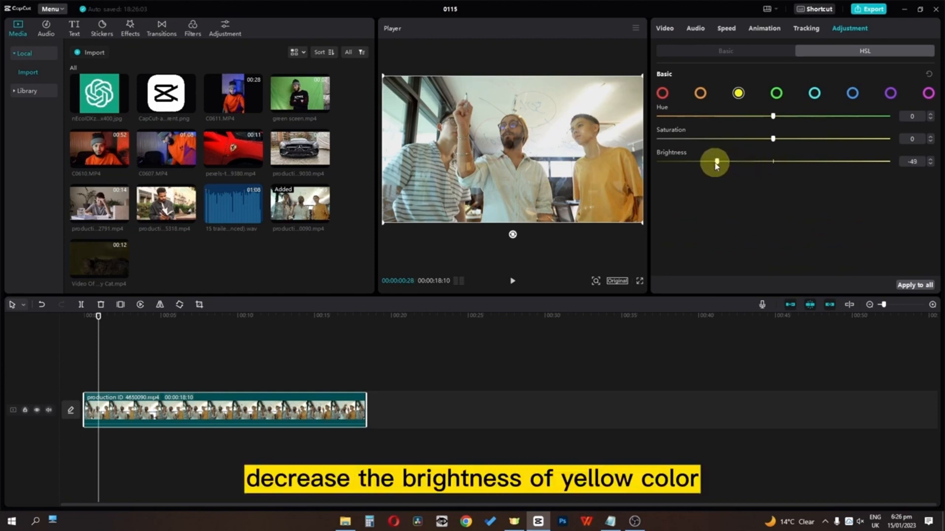
Step: Apply the Grande - Rec709.cube LUT to the clip at strength 100 and turn on skin tone protection
click(731, 53)
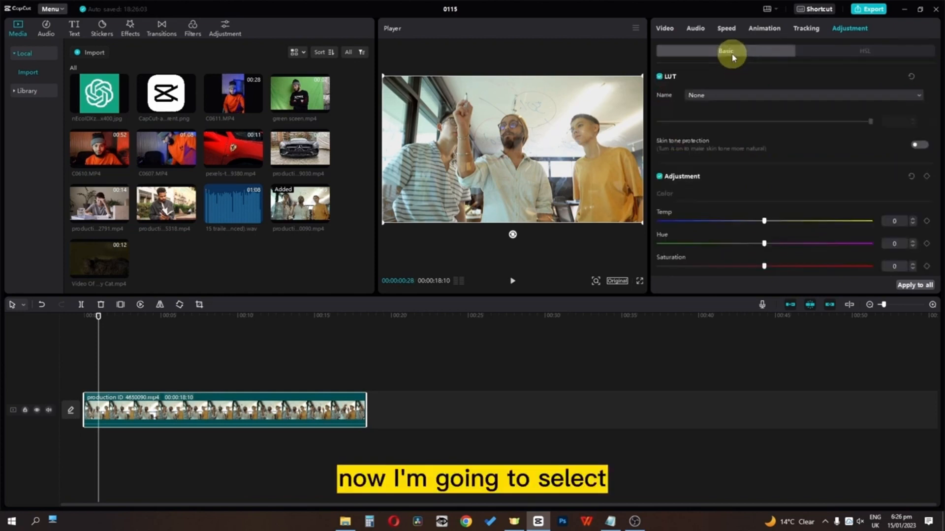
click(733, 97)
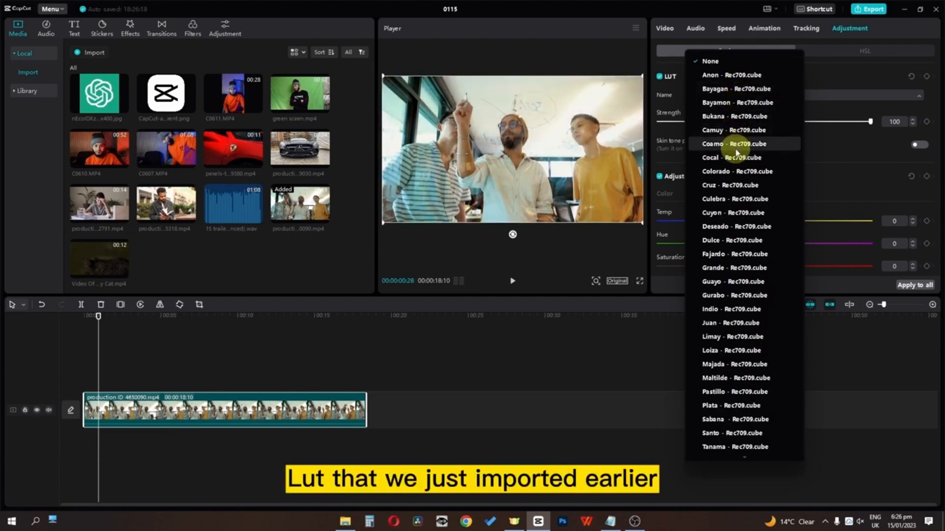
click(743, 269)
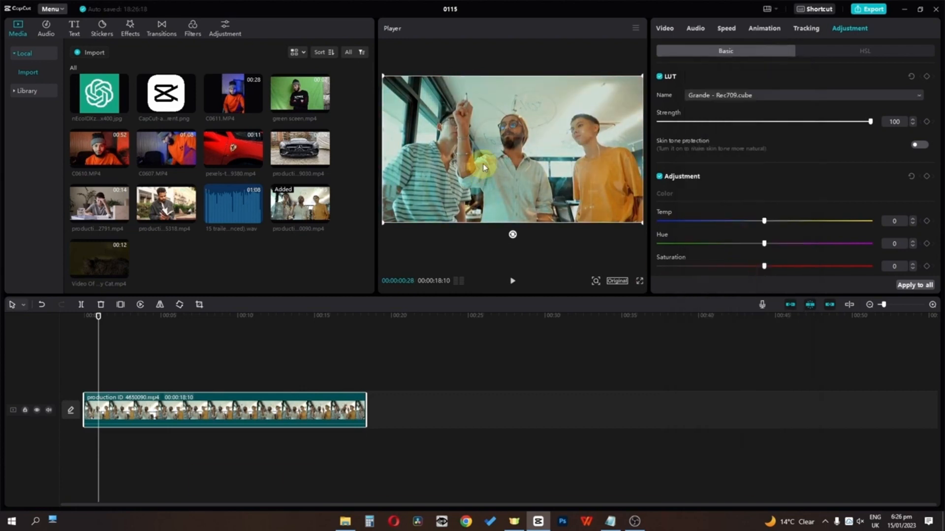
click(918, 145)
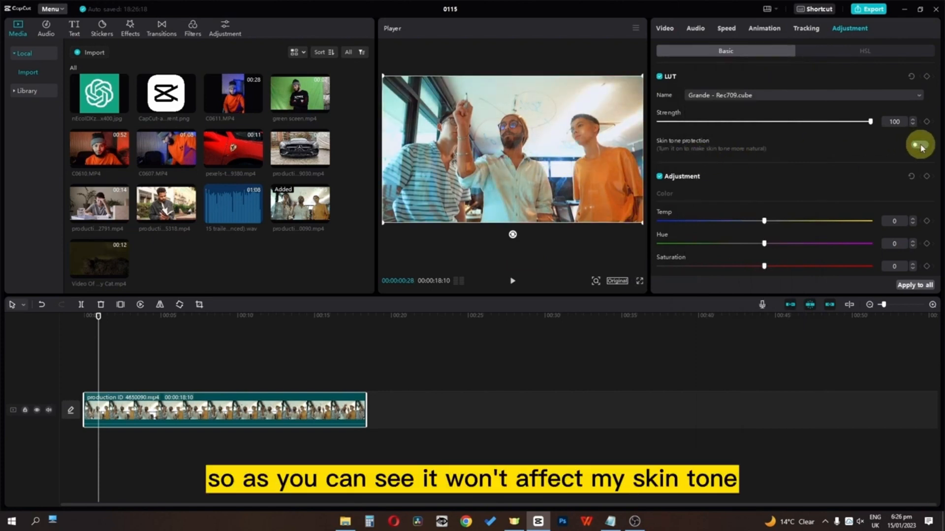
click(921, 147)
drag(782, 121, 928, 121)
Step: Change the clip's LUT to Fajardo - Rec709.cube and compare it with skin tone protection off and on, leaving it on
click(711, 96)
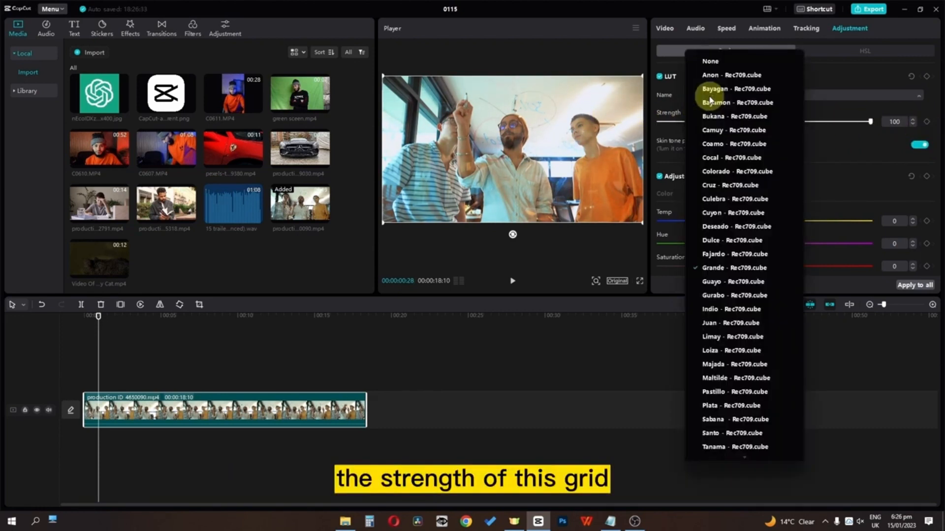
click(714, 254)
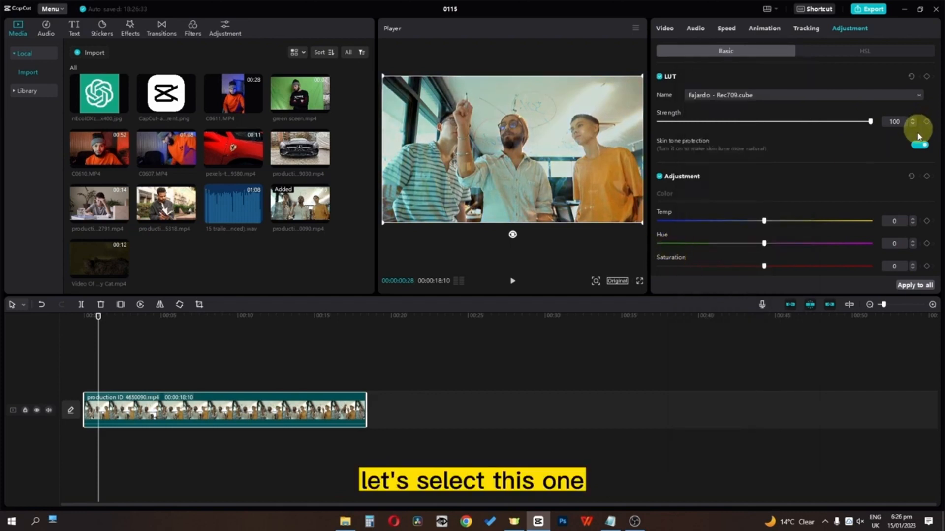
click(918, 147)
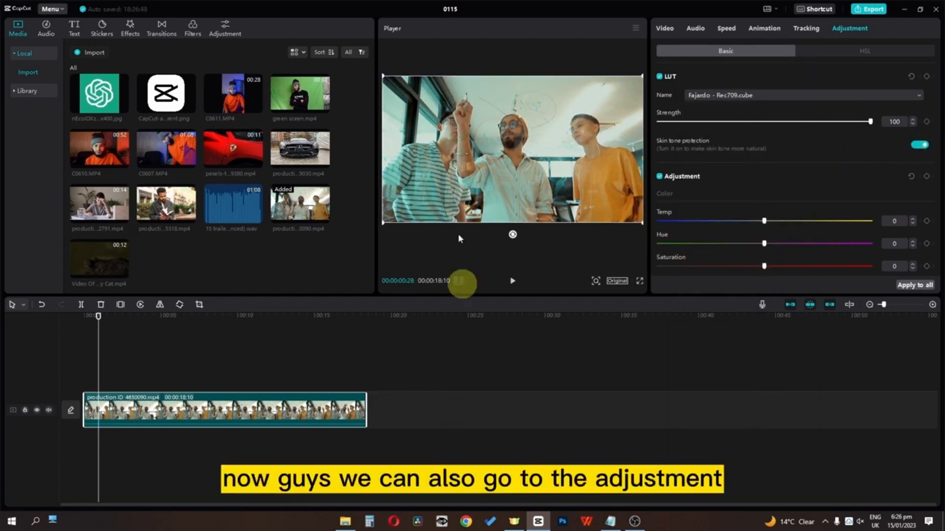
Step: Add a custom adjustment layer above the clip and extend it to the clip's full length
click(225, 25)
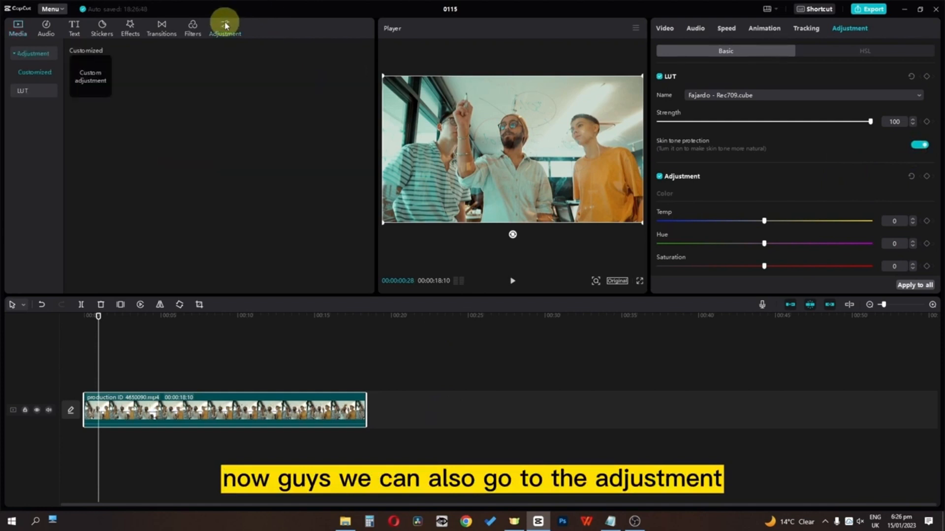
click(103, 89)
drag(137, 387, 364, 384)
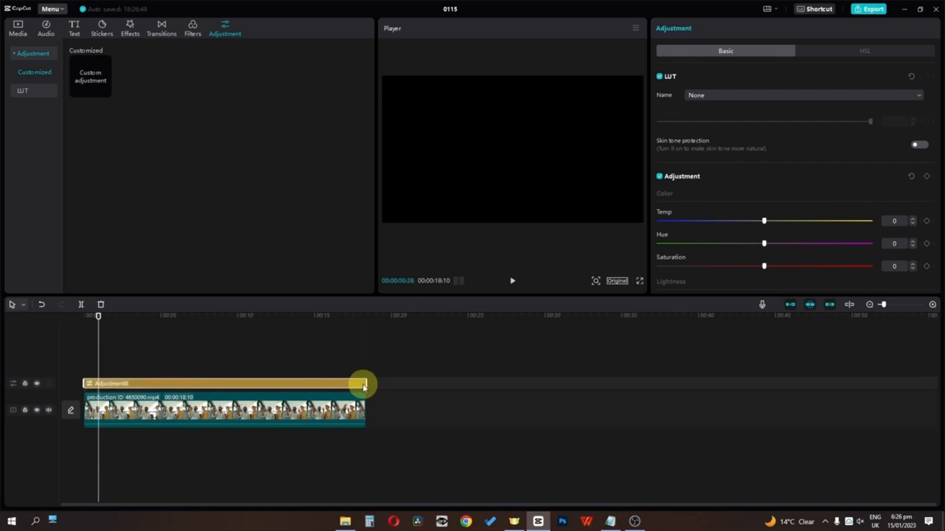
Step: Set the adjustment layer's contrast to 29 and play back the graded footage
scroll(793, 84, down, 5)
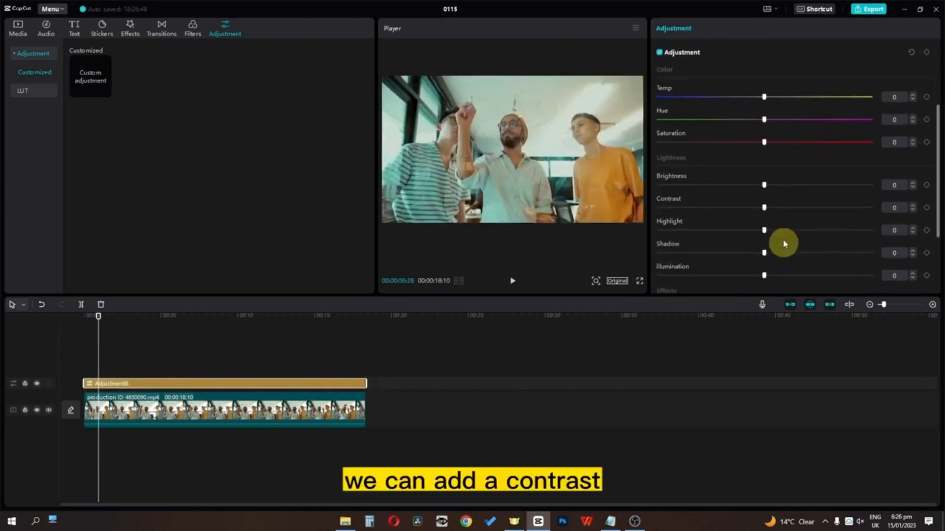
drag(765, 204, 826, 210)
key(space)
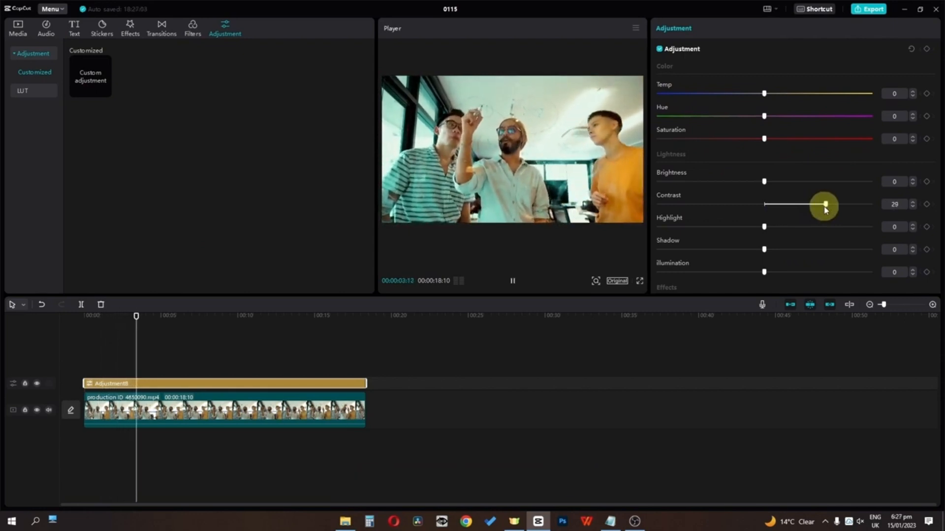
key(space)
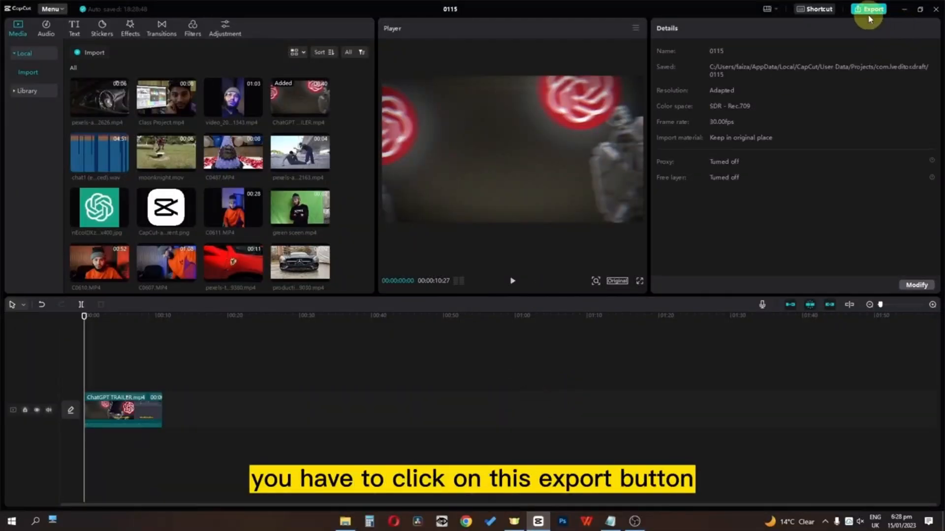
Step: Open the export settings, set the audio format to WAV and choose the export folder in Videos as destination
click(869, 10)
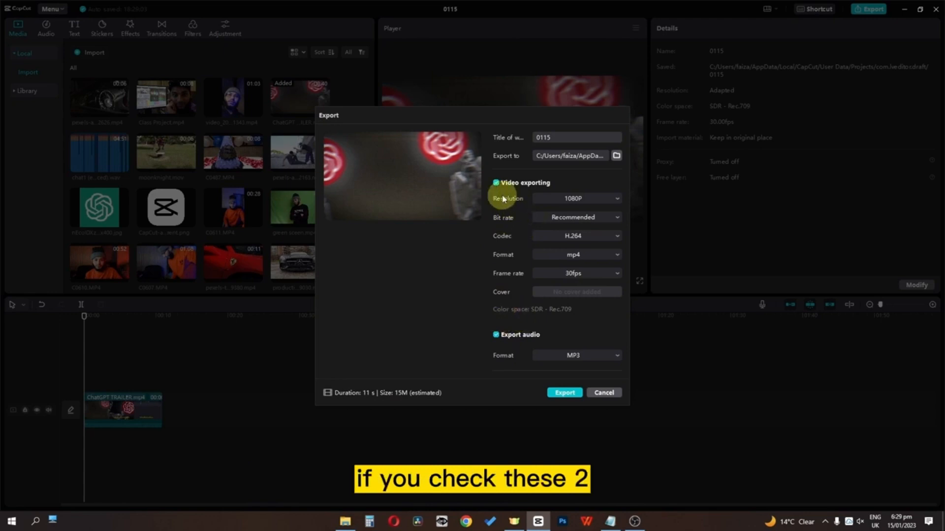
click(610, 356)
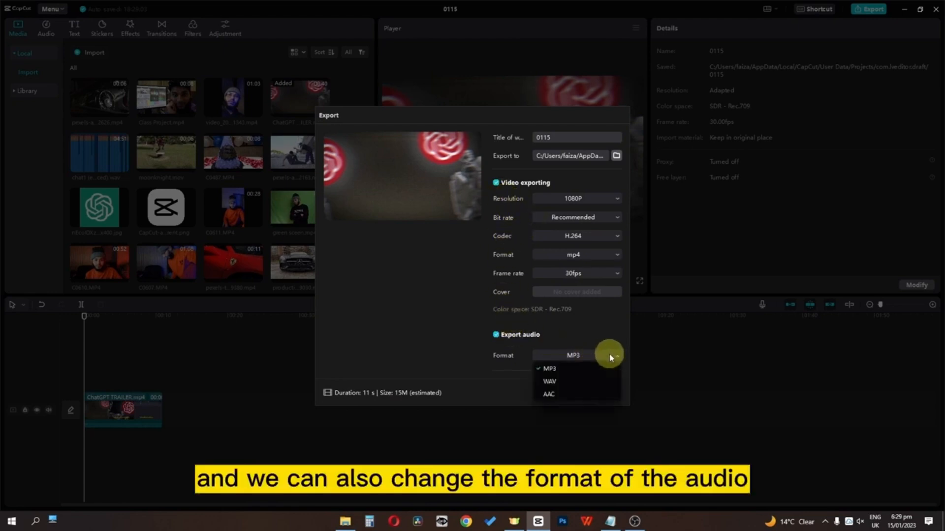
click(585, 382)
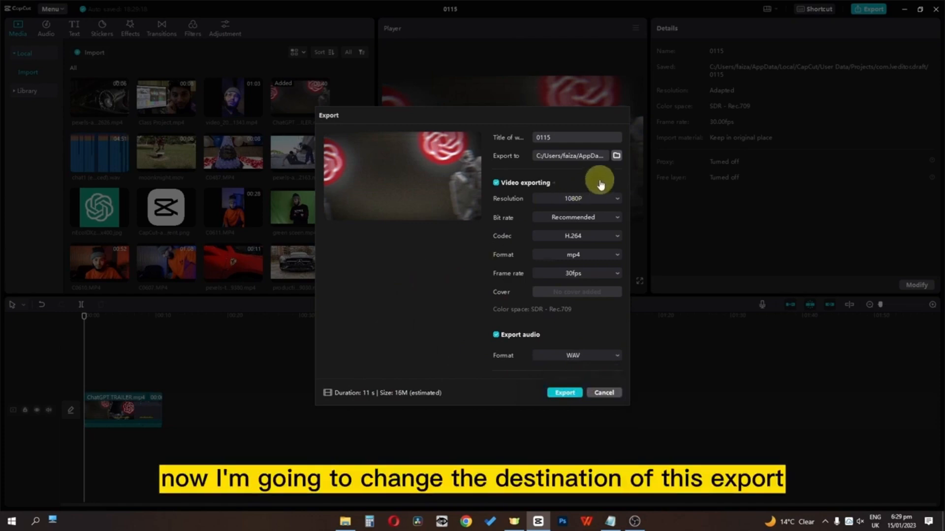
click(616, 156)
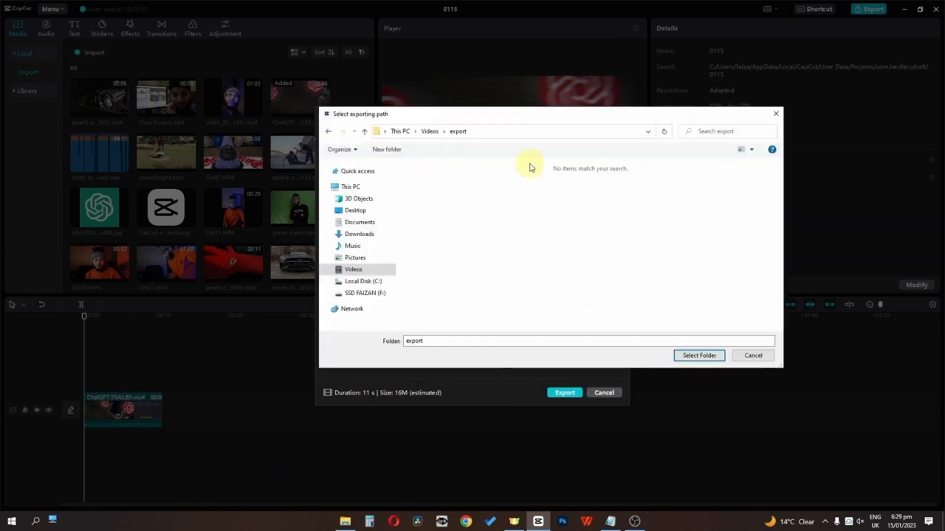
click(698, 355)
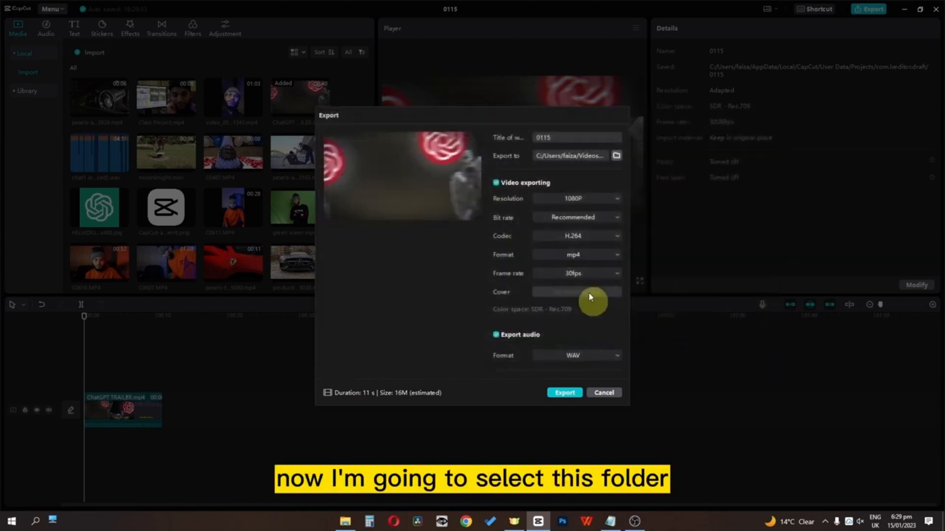
Step: Title the export "test capcut export", export the video with separate audio and close the export dialog
double_click(578, 137)
text(test)
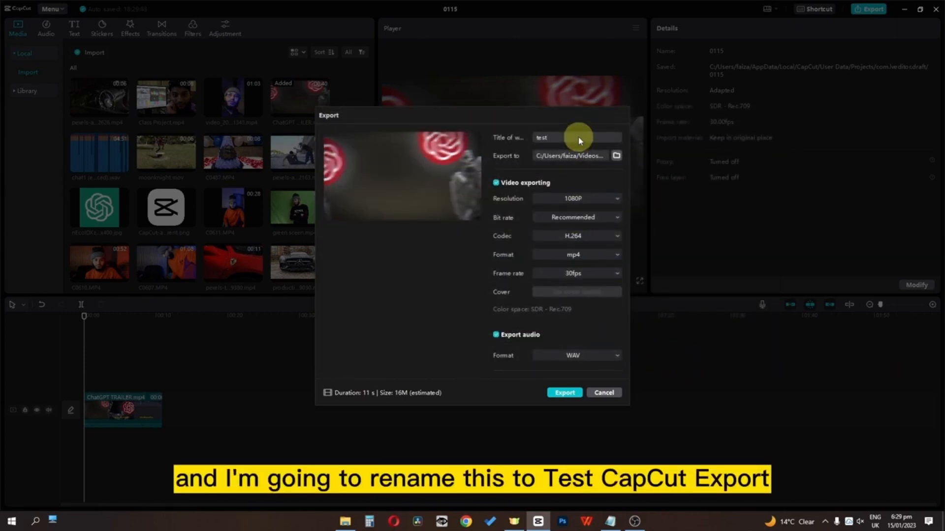
text( capcut export)
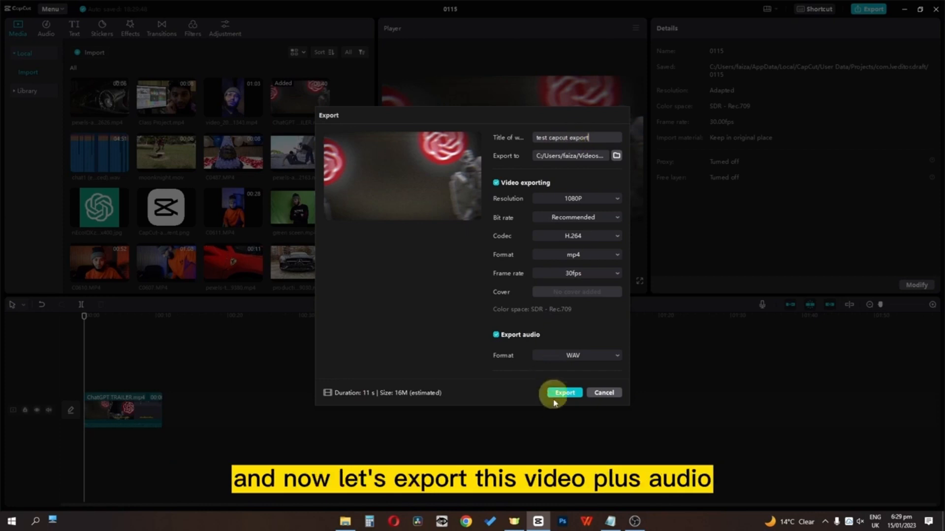
click(564, 393)
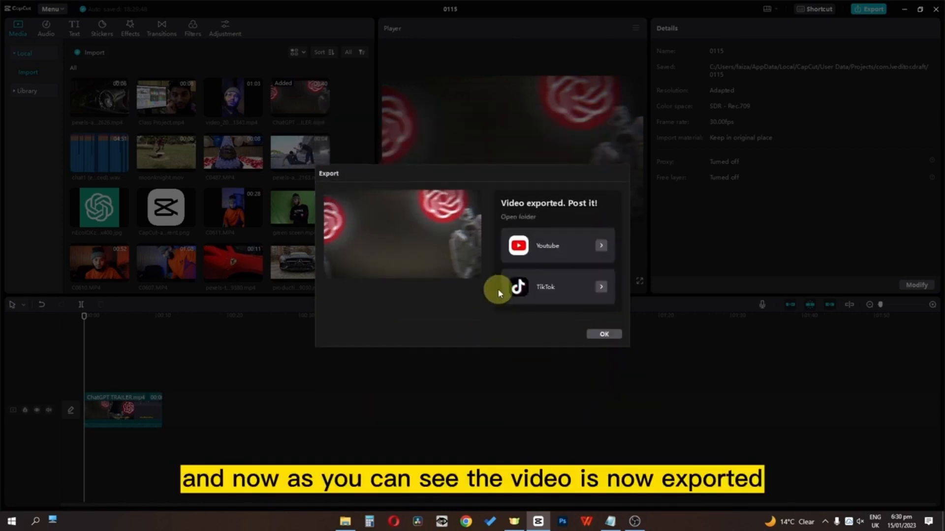
click(600, 336)
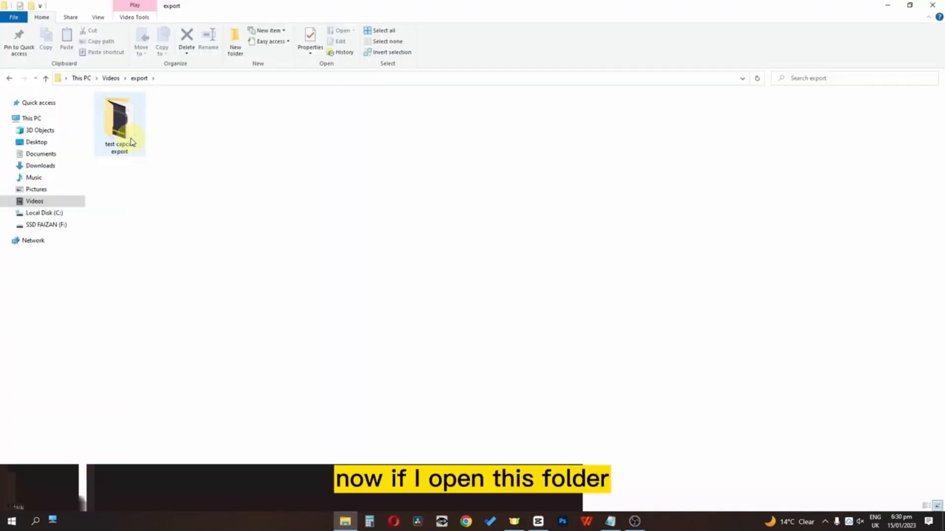
Step: Open the "test capcut export" folder in File Explorer, show large thumbnails and check the exported video and audio files
double_click(120, 118)
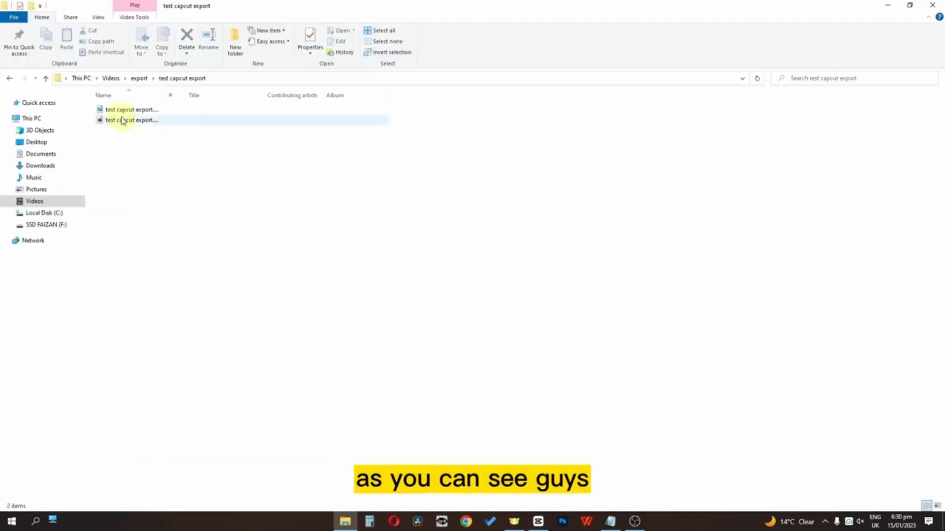
click(936, 506)
click(118, 147)
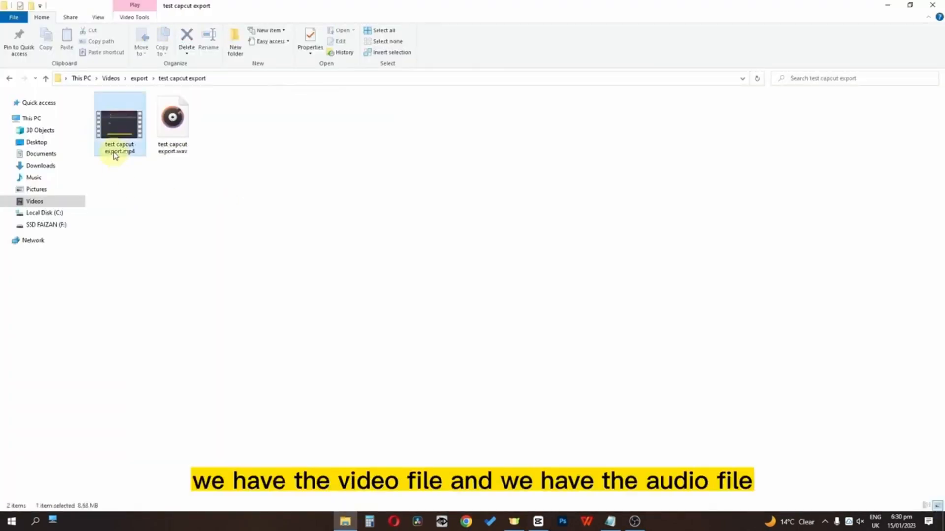
click(160, 116)
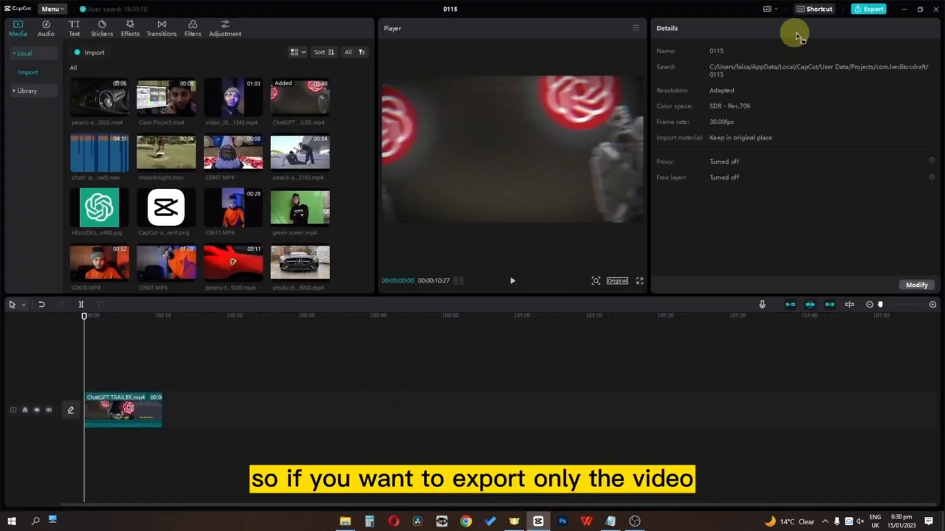
Step: Reopen the project's export settings and disable video exporting, keeping only the WAV audio export enabled
click(868, 9)
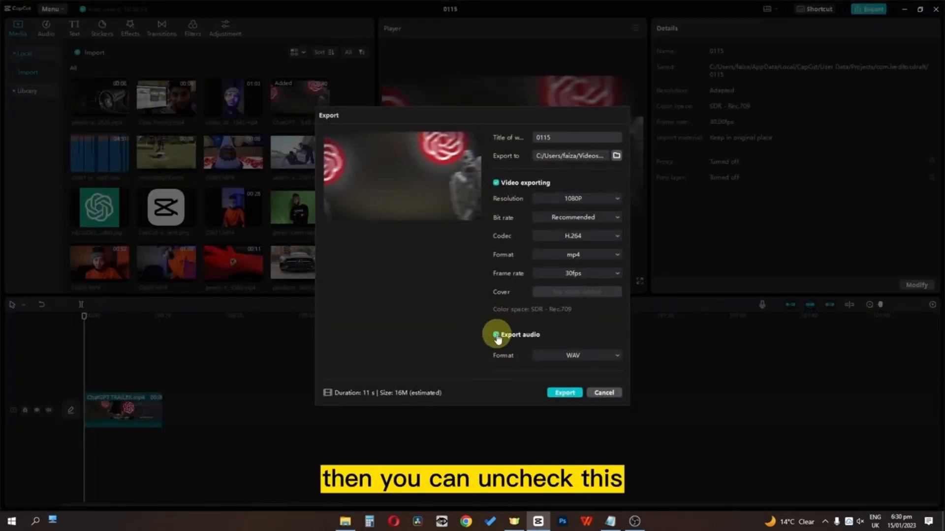
click(496, 183)
click(495, 336)
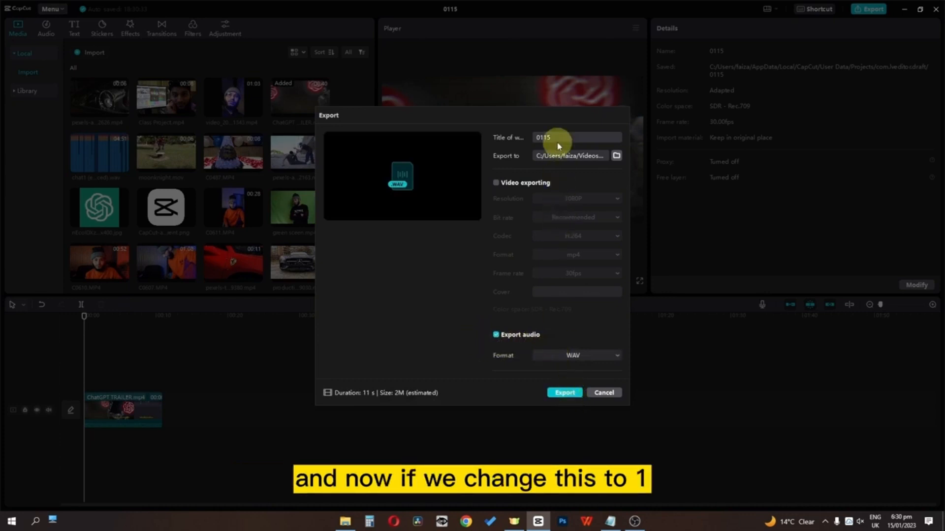
Step: Title the export "1", export only the WAV audio and close the export dialog
click(565, 393)
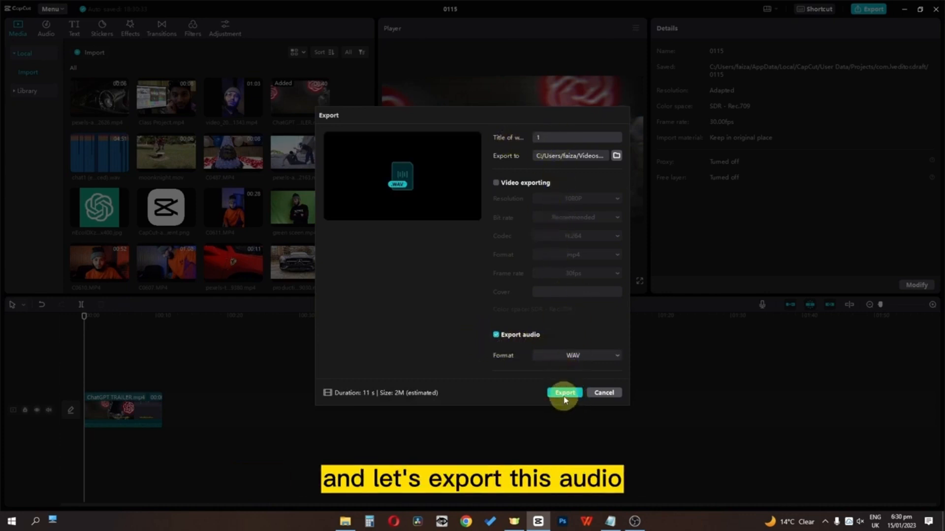
click(606, 320)
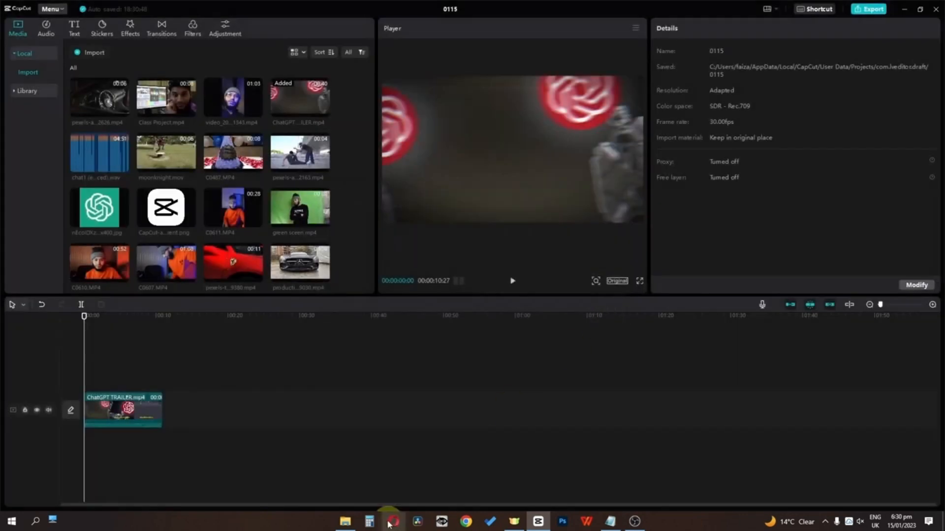
Step: In File Explorer, compare the audio-only export in the export folder with the files inside the "test capcut export" folder
click(346, 523)
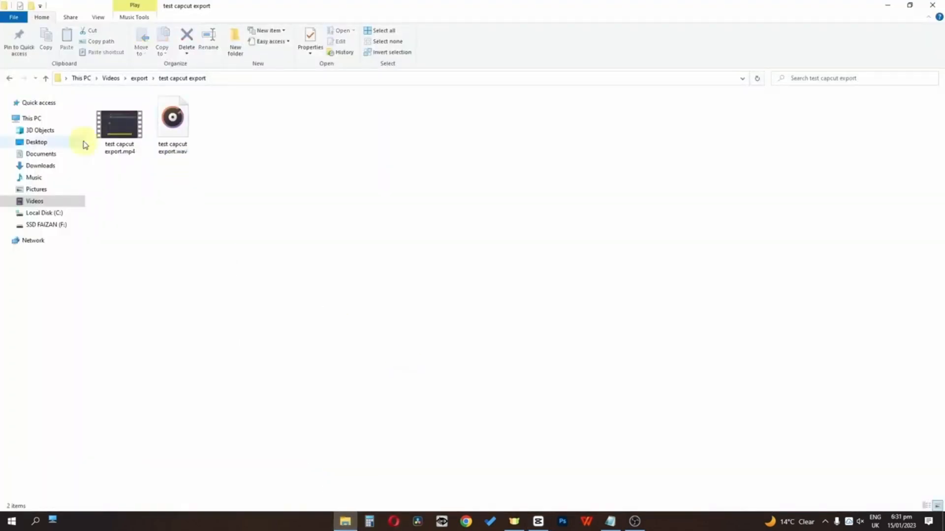
click(10, 79)
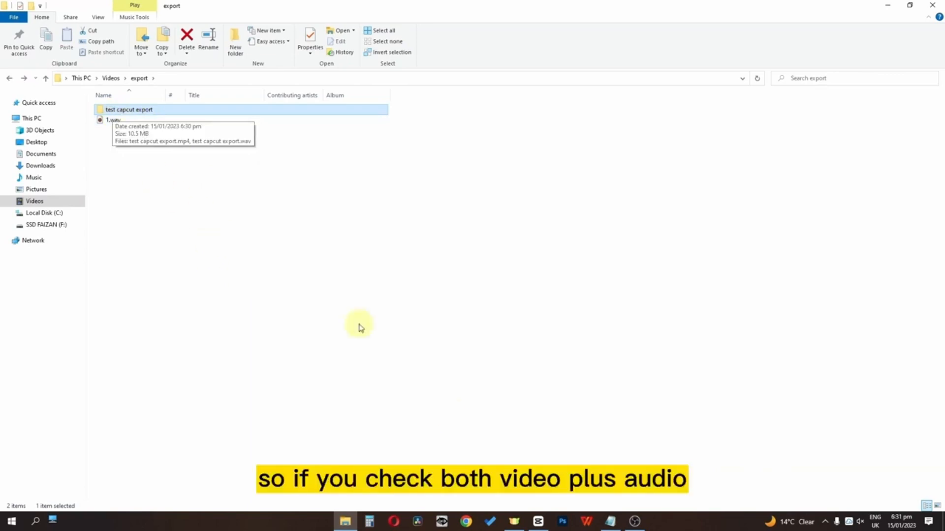
click(538, 521)
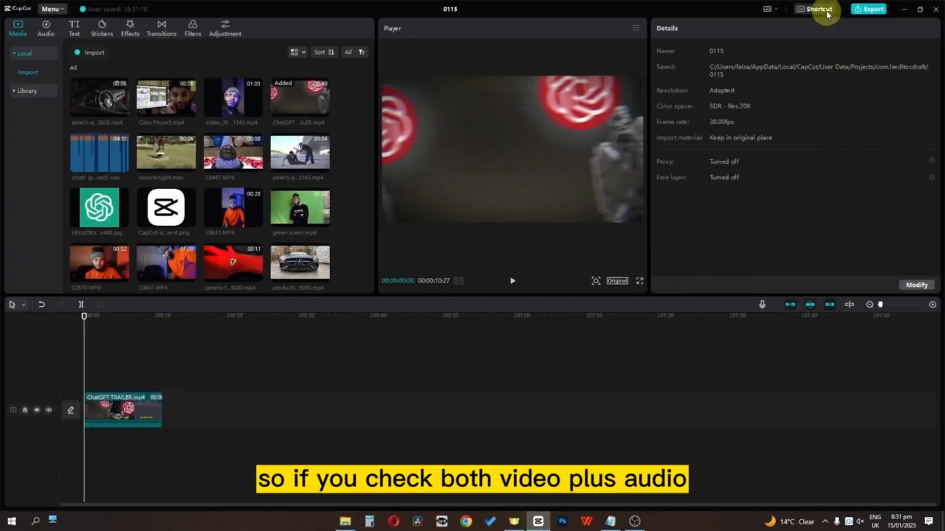
click(345, 522)
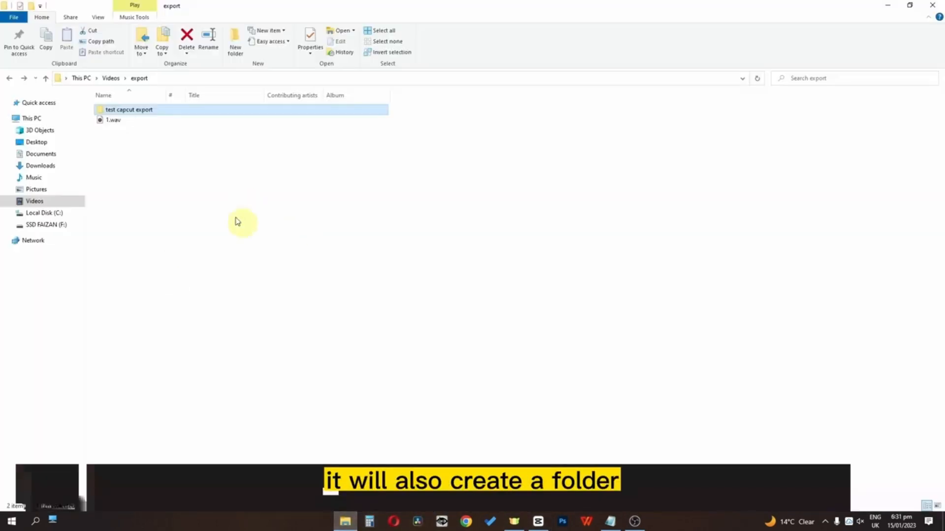
double_click(127, 115)
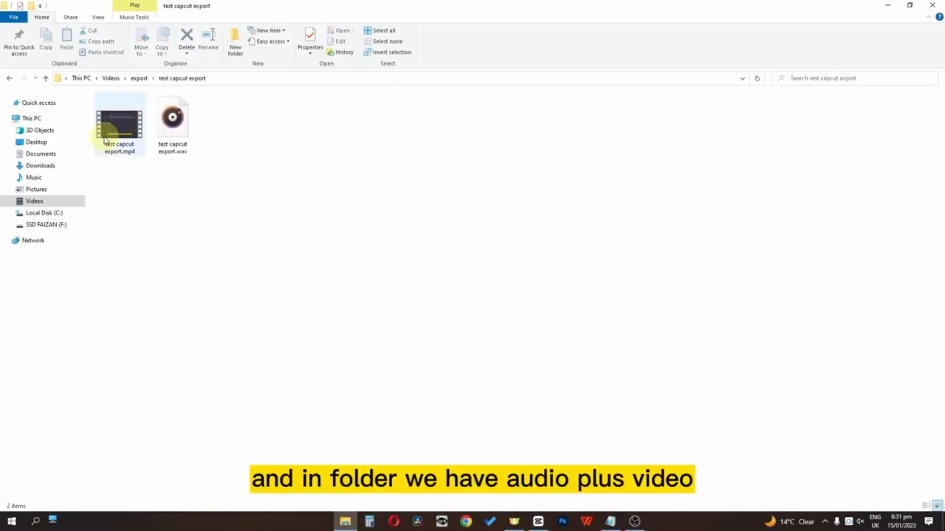